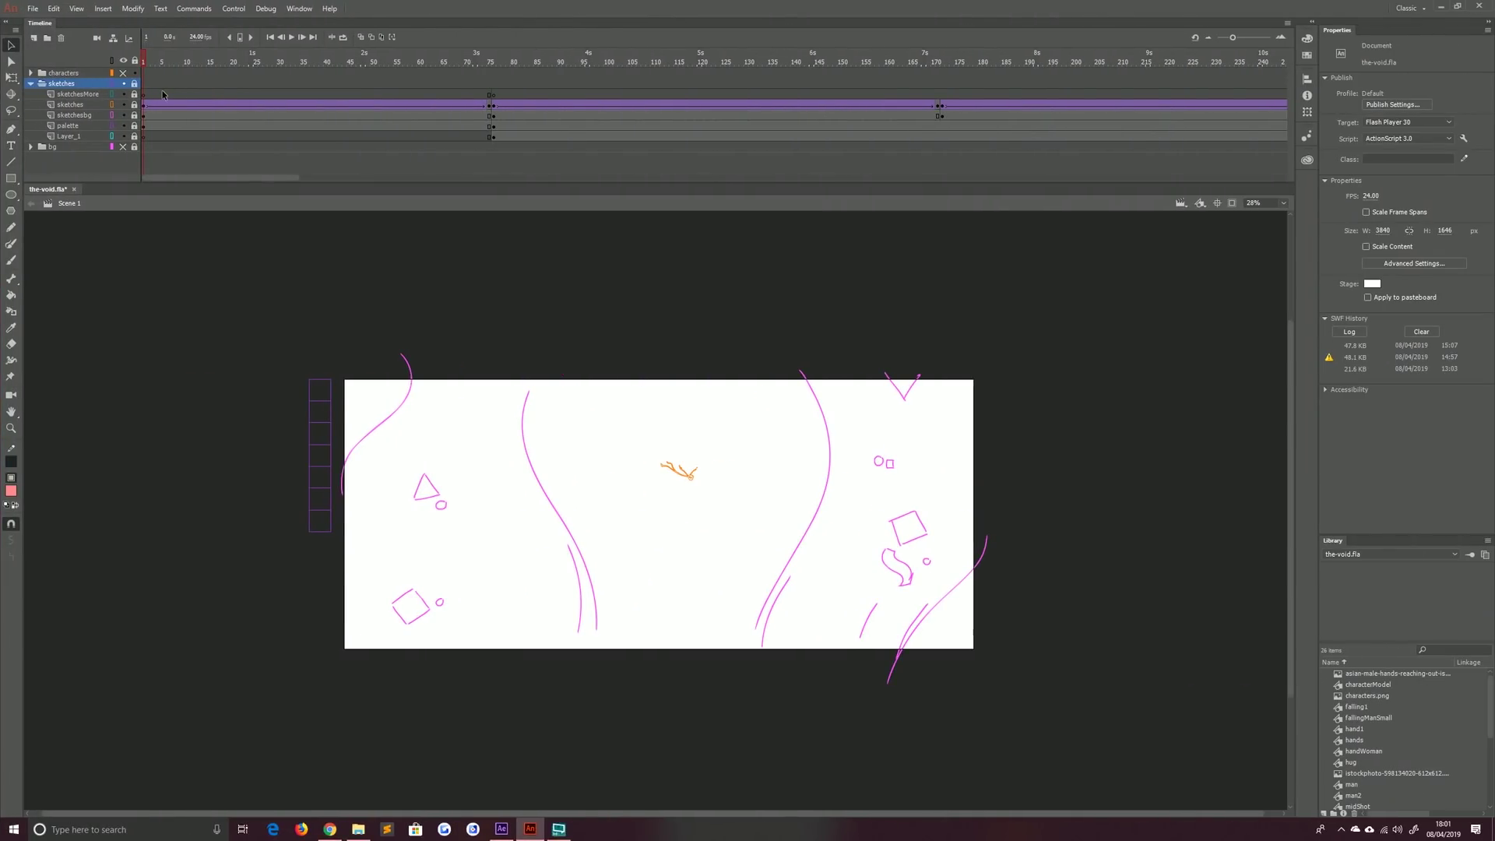
# Play the animation from frame 5 of the sketchesMore layer through to its blank end
pyautogui.click(163, 94)
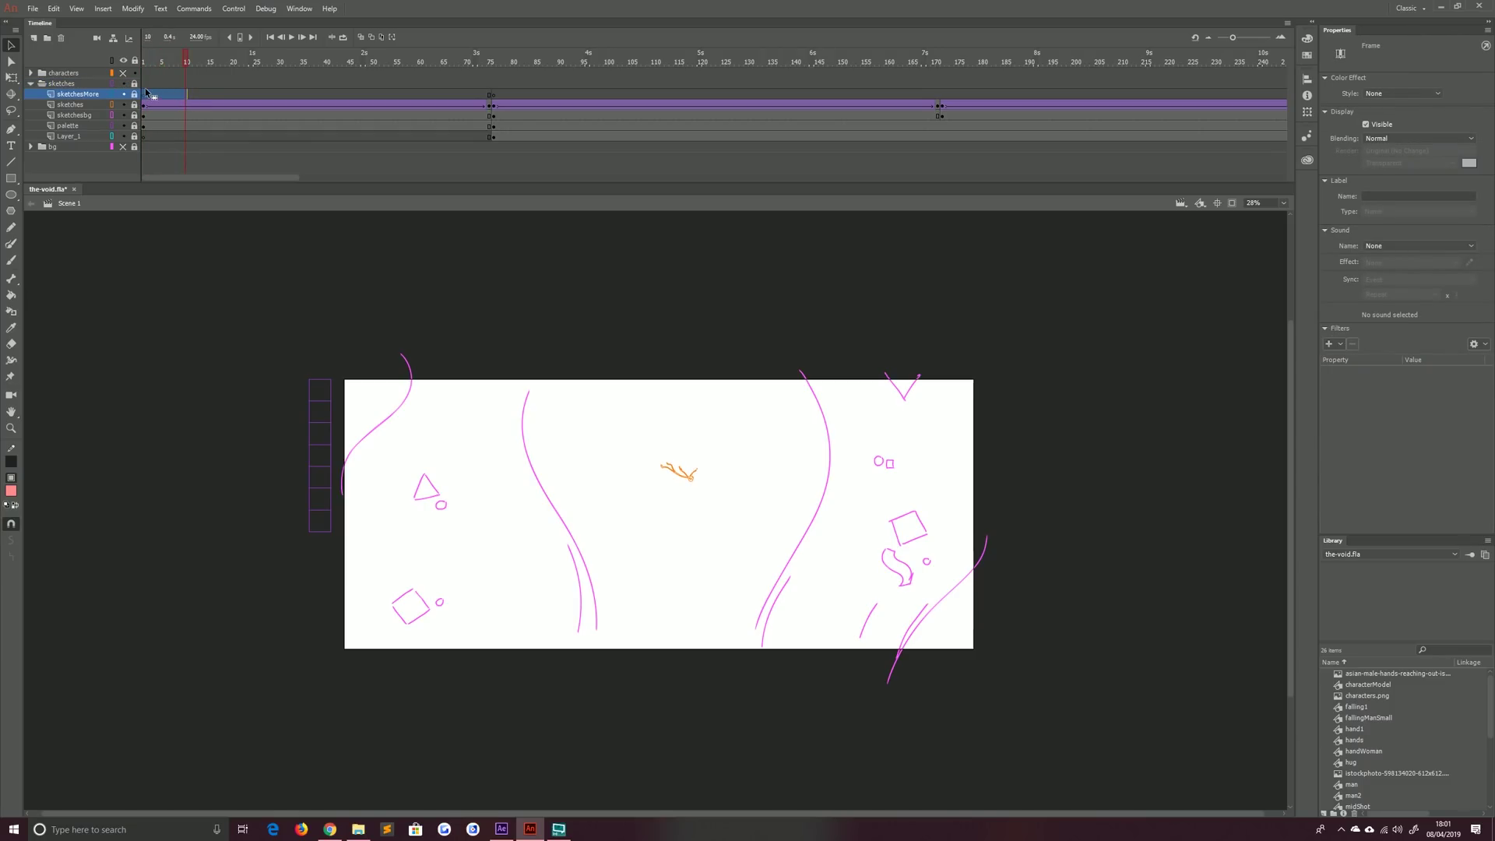
pyautogui.press('Return')
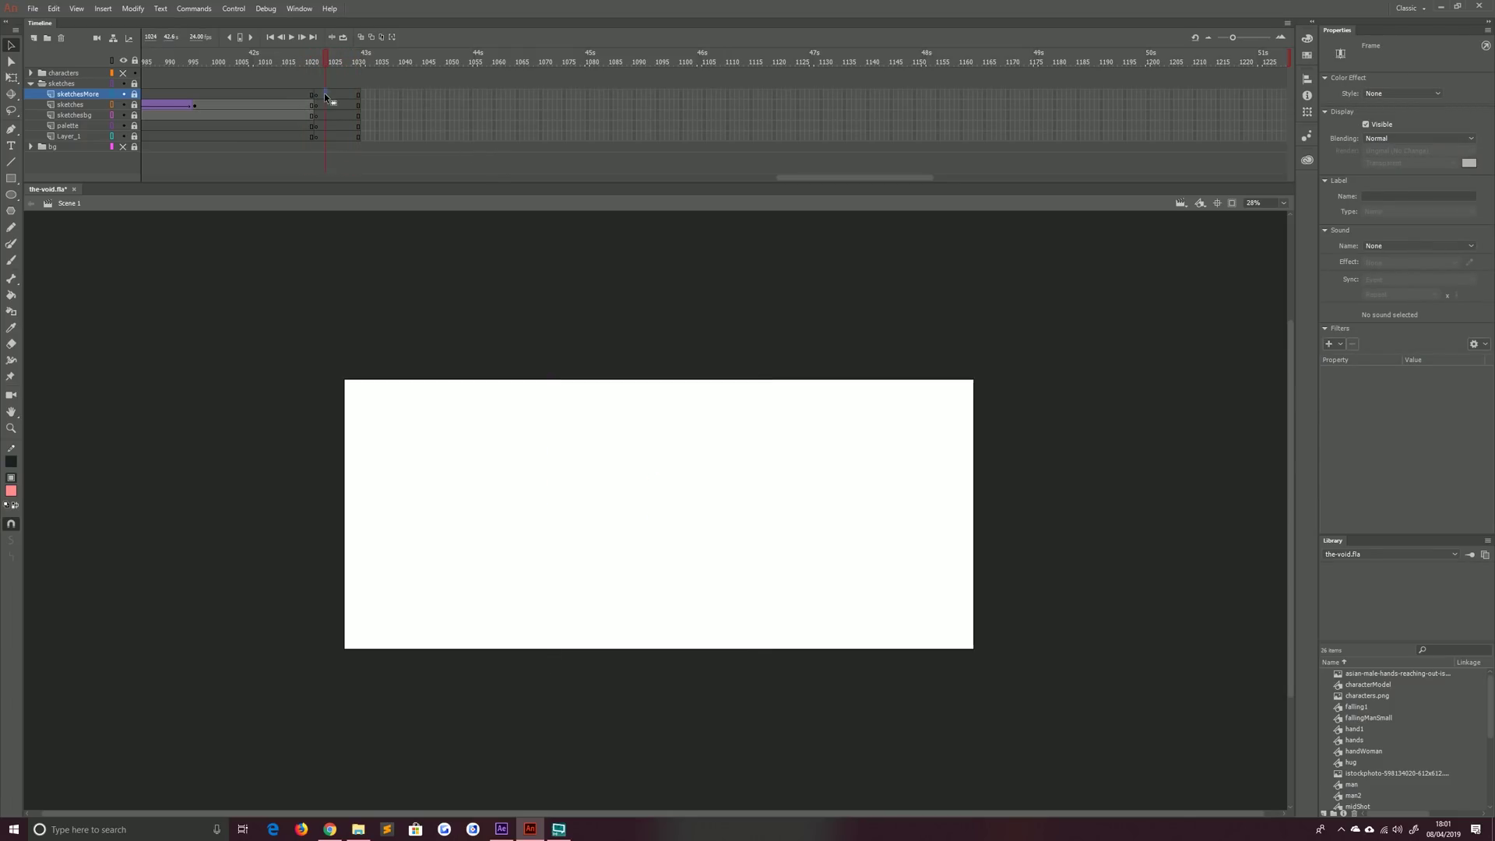
# Show the bg layer and hide the sketches to reveal the waving character, then switch to After Effects
pyautogui.moveTo(825, 182); pyautogui.dragTo(170, 178)
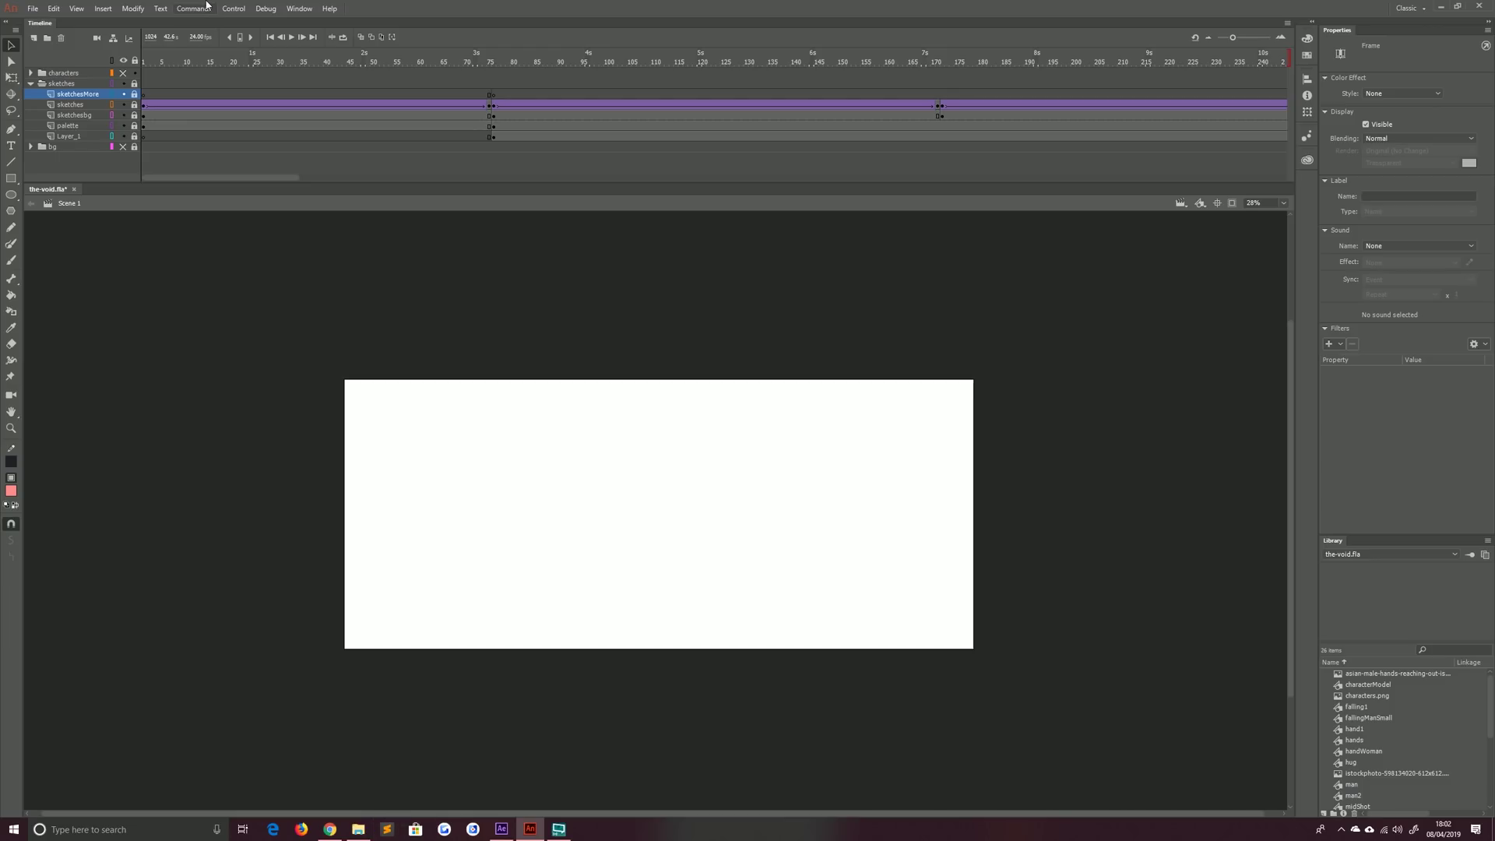
pyautogui.click(123, 147)
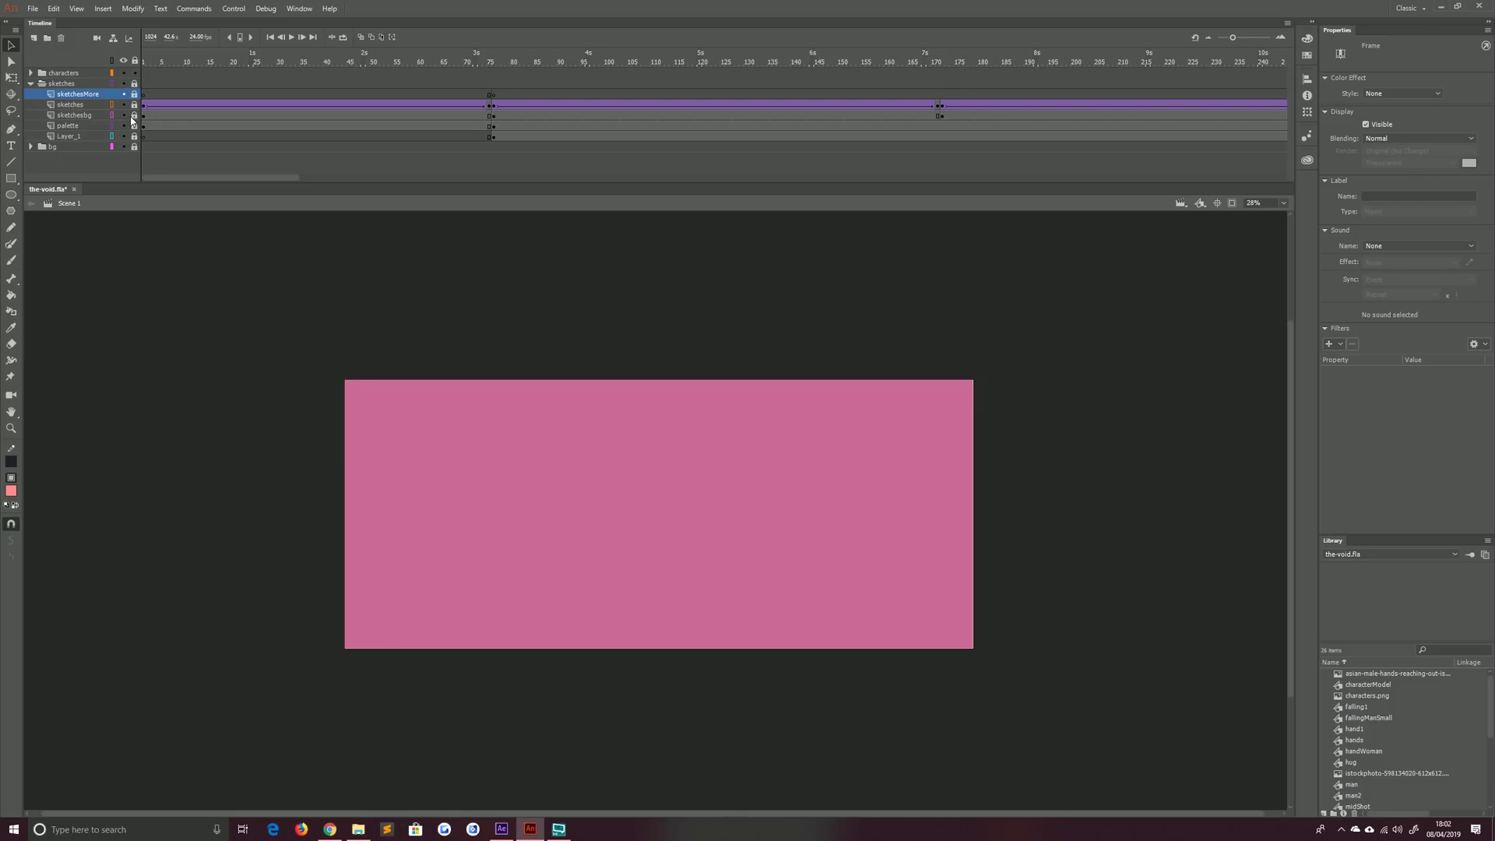
pyautogui.moveTo(144, 93)
pyautogui.mouseDown()
pyautogui.moveTo(207, 113)
pyautogui.moveTo(274, 115)
pyautogui.moveTo(234, 98)
pyautogui.moveTo(838, 119)
pyautogui.moveTo(644, 116)
pyautogui.mouseUp()
pyautogui.click(123, 84)
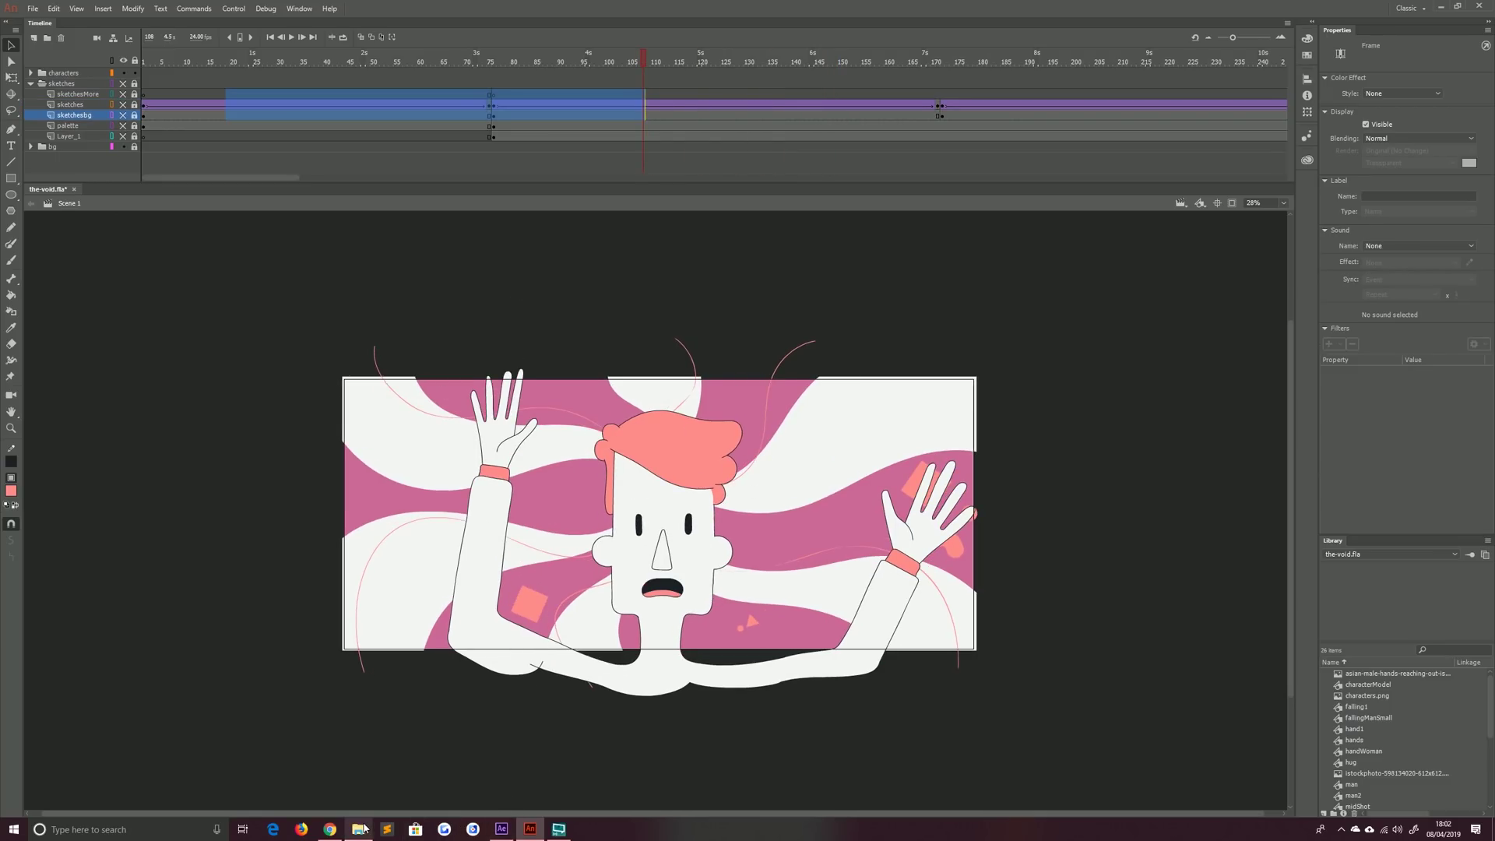
pyautogui.click(502, 828)
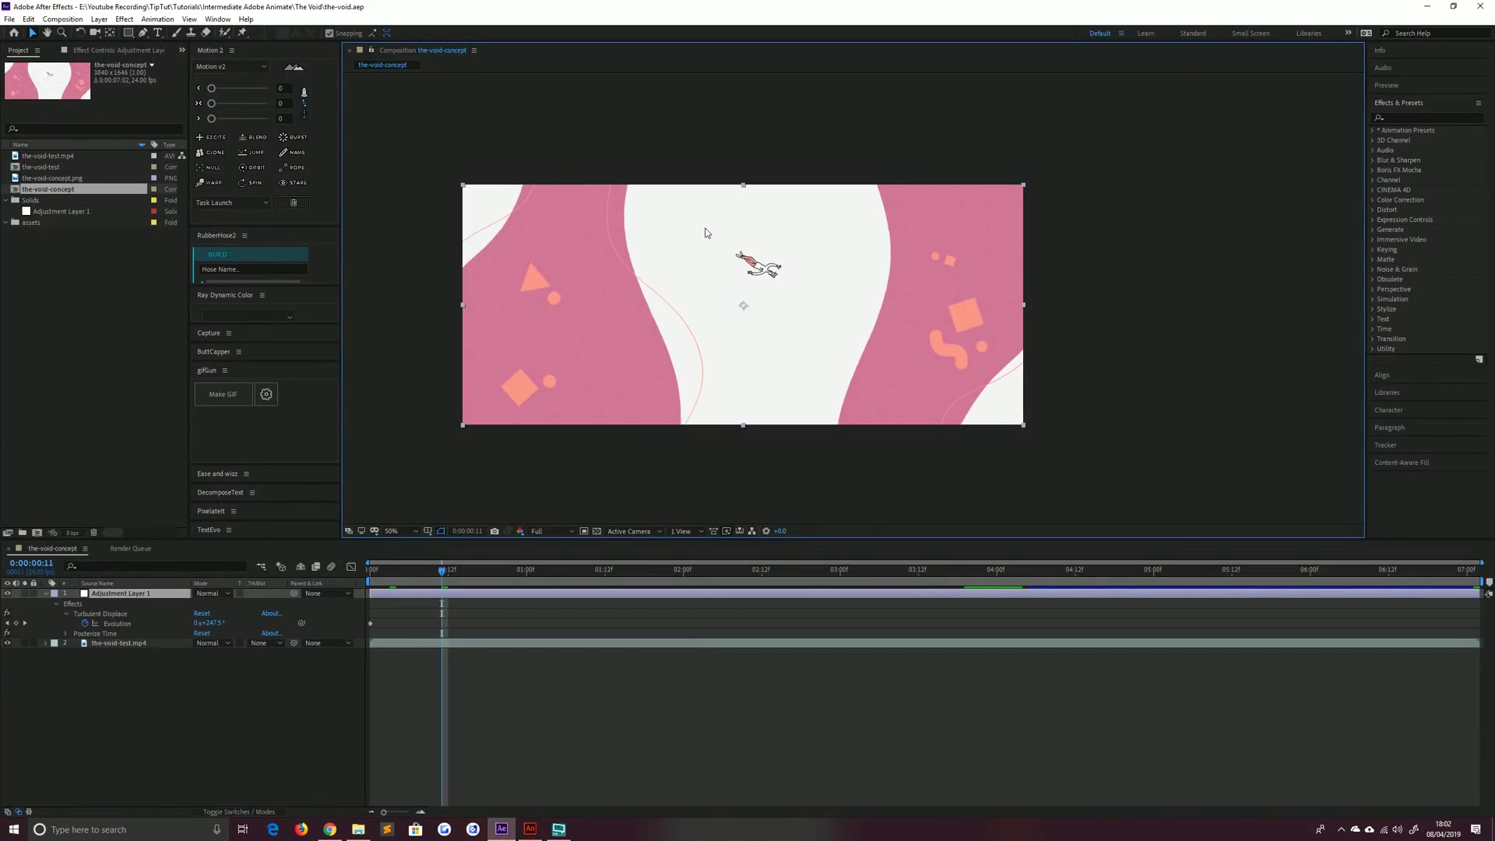
# Zoom to 100% and pan the concept composition to follow the tiny falling figure, then return to Animate
pyautogui.scroll(4, 706, 233)
pyautogui.moveTo(932, 364); pyautogui.dragTo(941, 365)
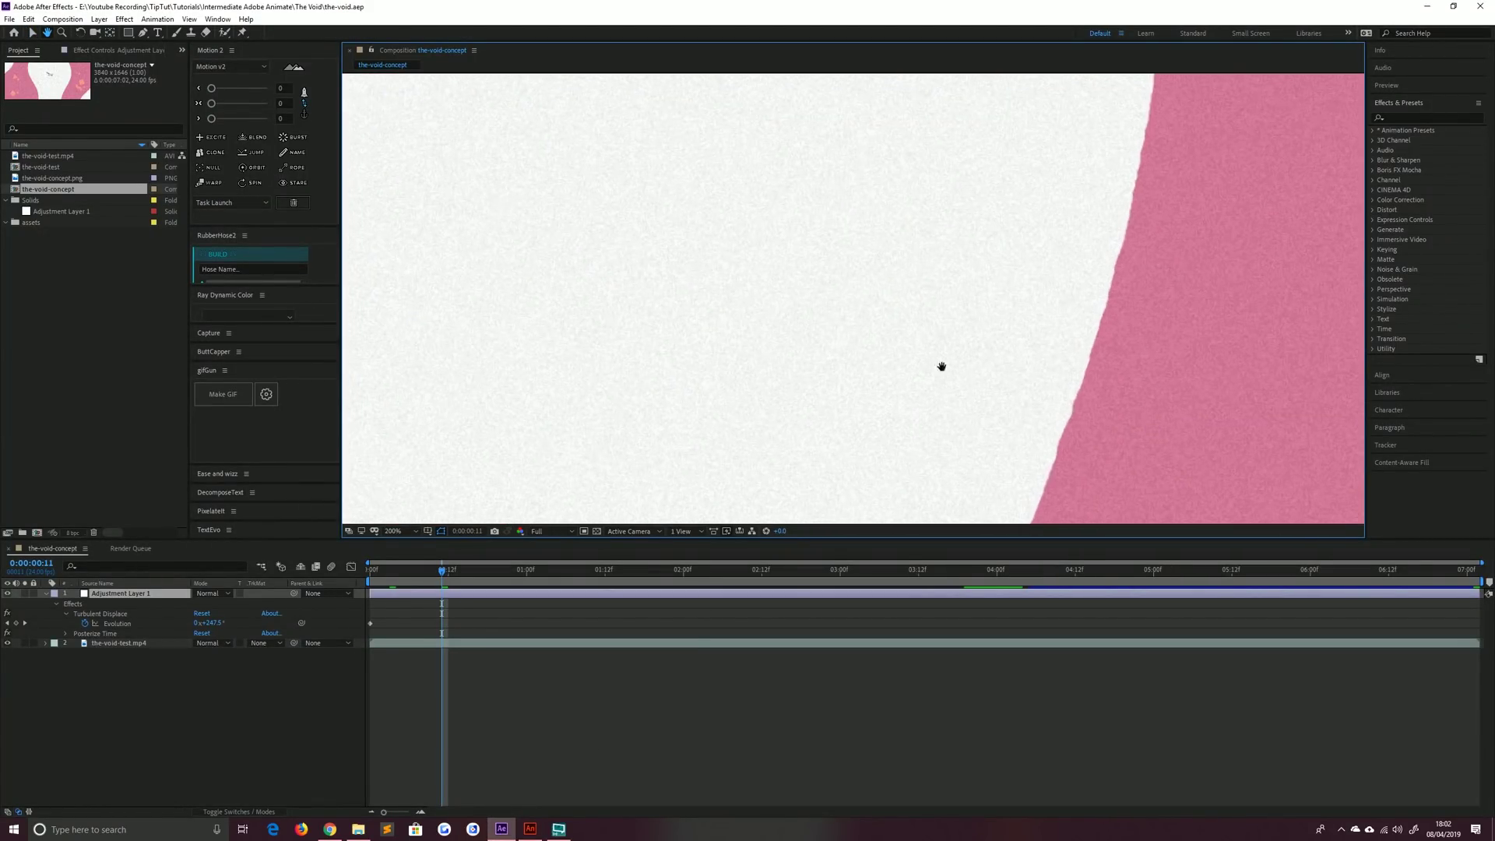
pyautogui.press('v')
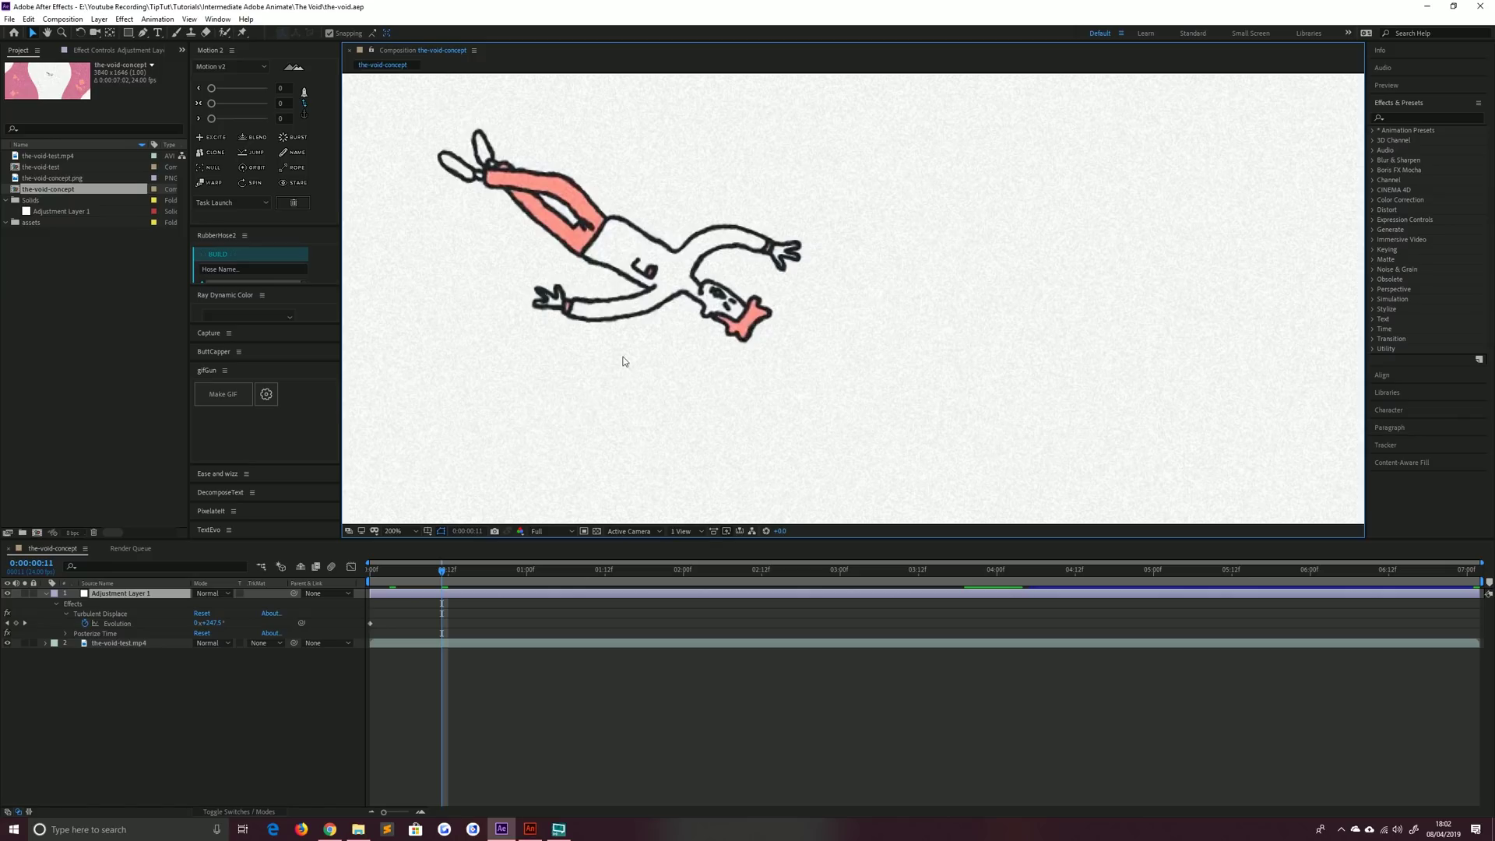
pyautogui.press('h')
pyautogui.moveTo(483, 360); pyautogui.dragTo(650, 370)
pyautogui.press('v')
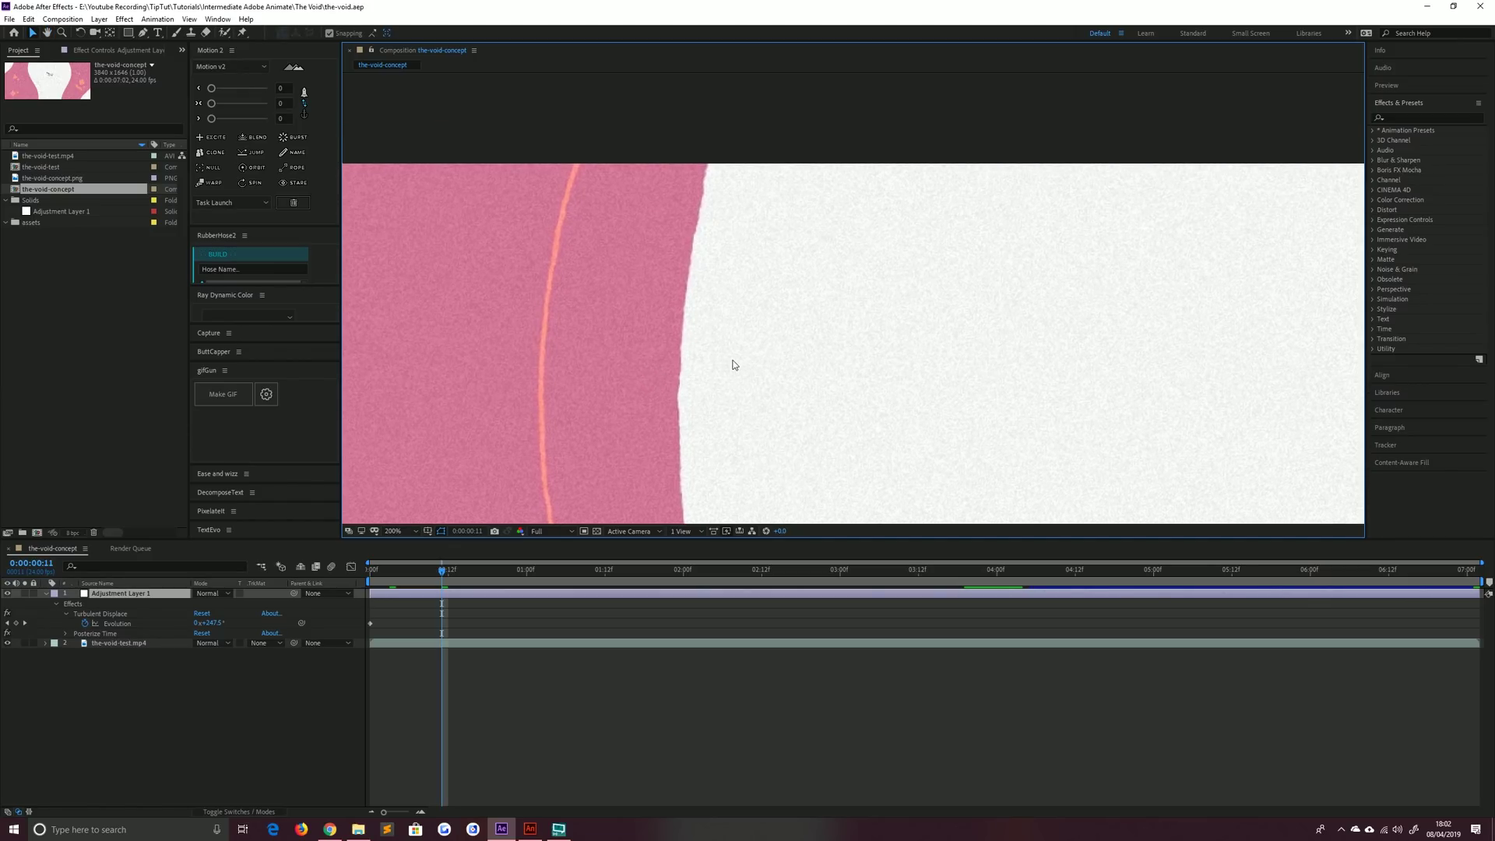
pyautogui.scroll(-6, 601, 357)
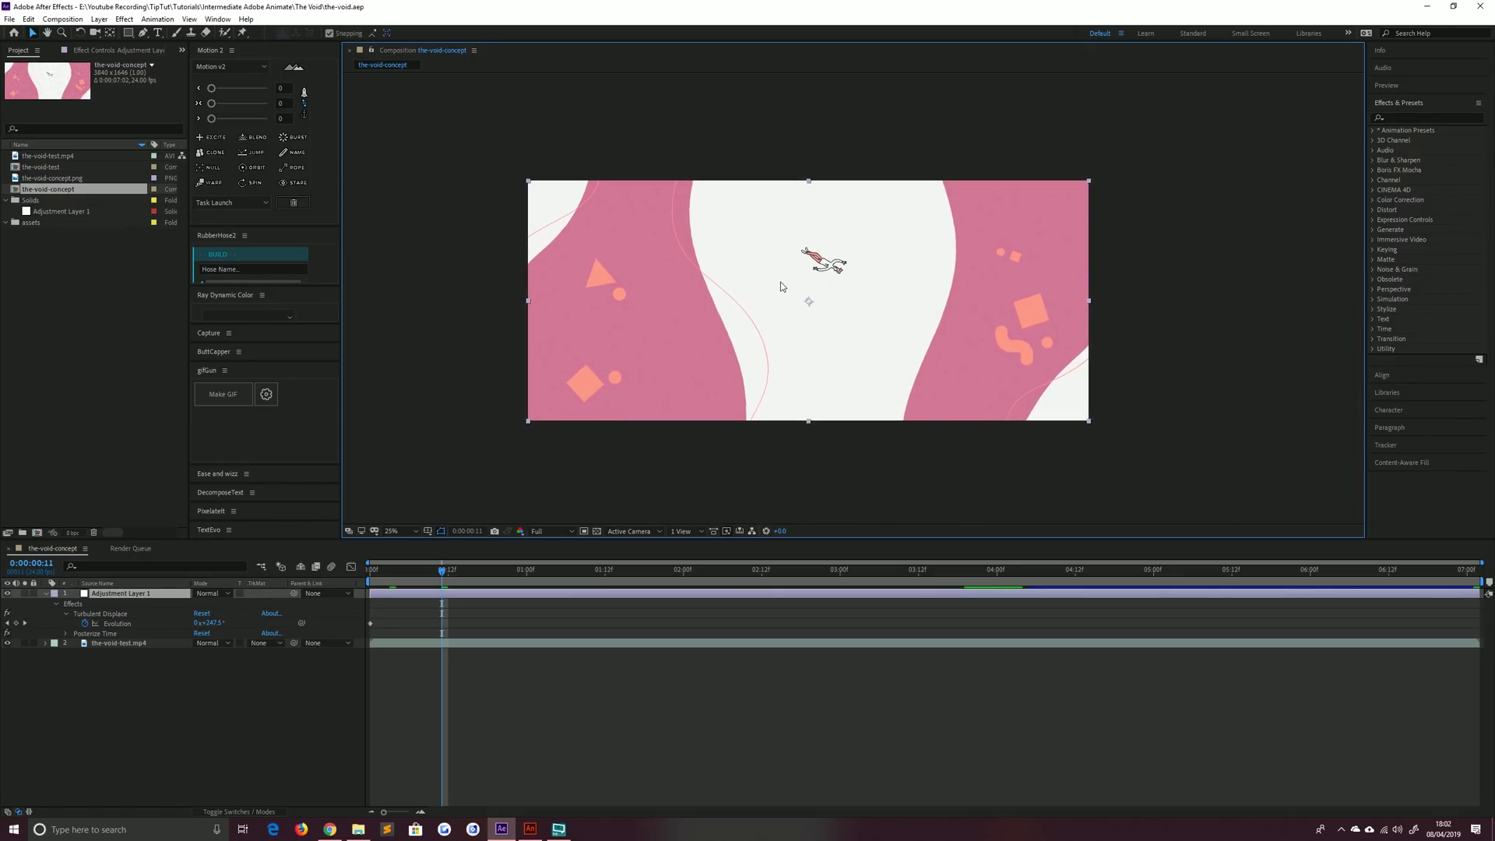
pyautogui.press('/')
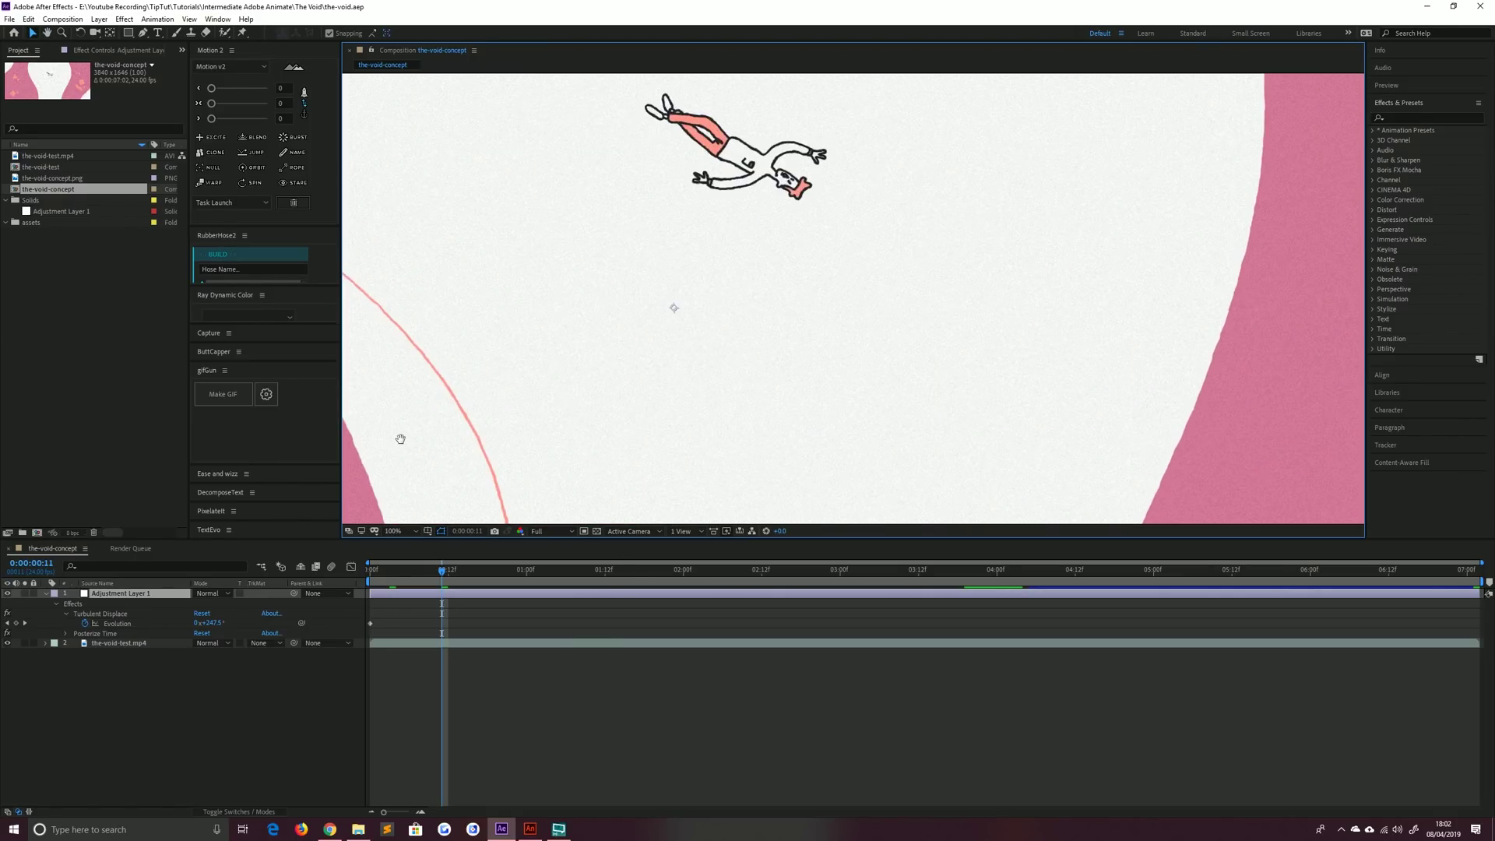
pyautogui.moveTo(400, 440); pyautogui.dragTo(761, 417)
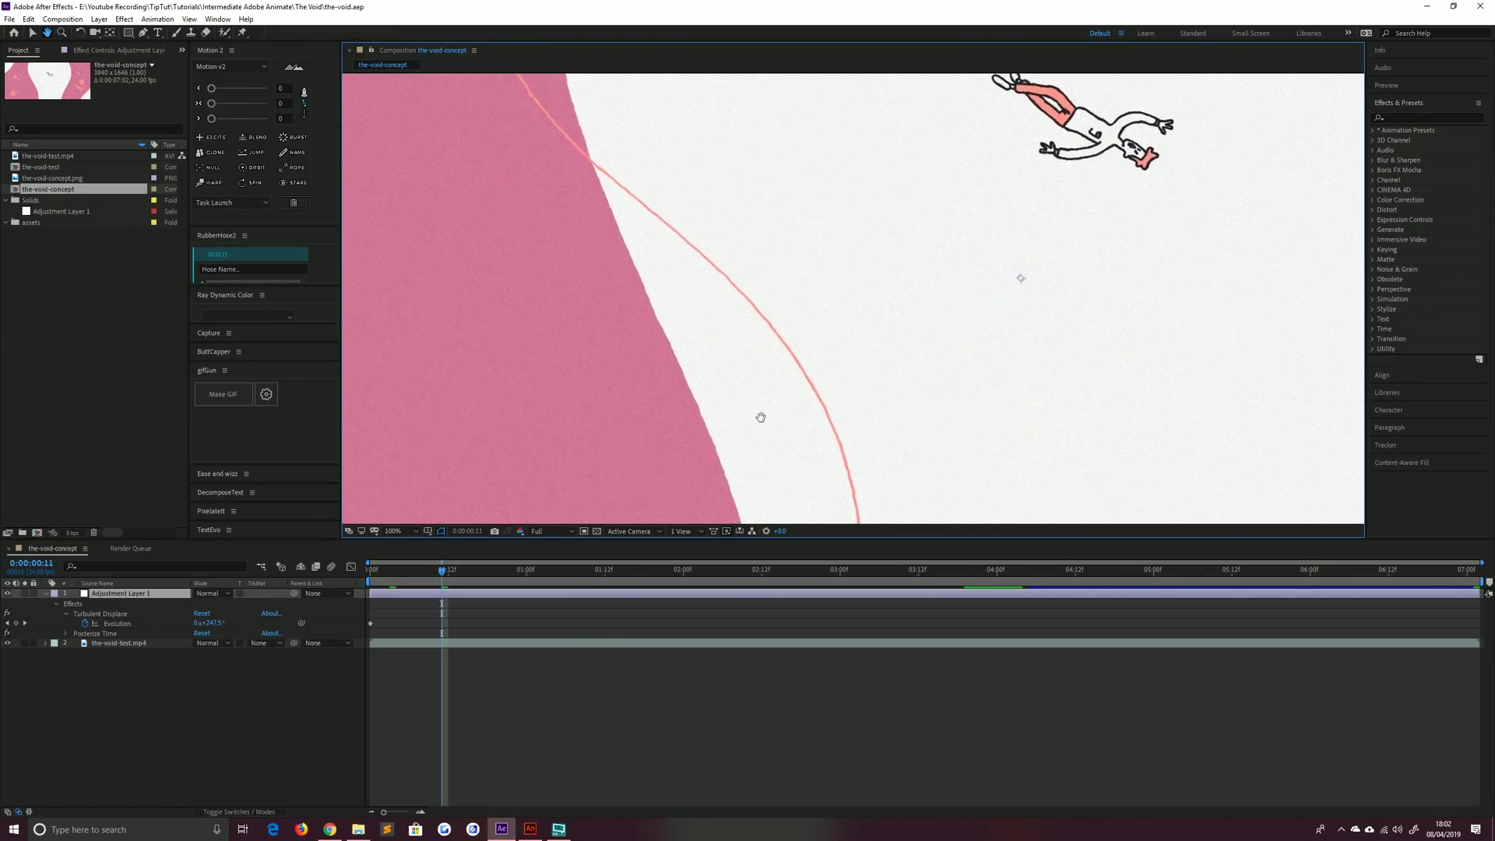
pyautogui.click(530, 833)
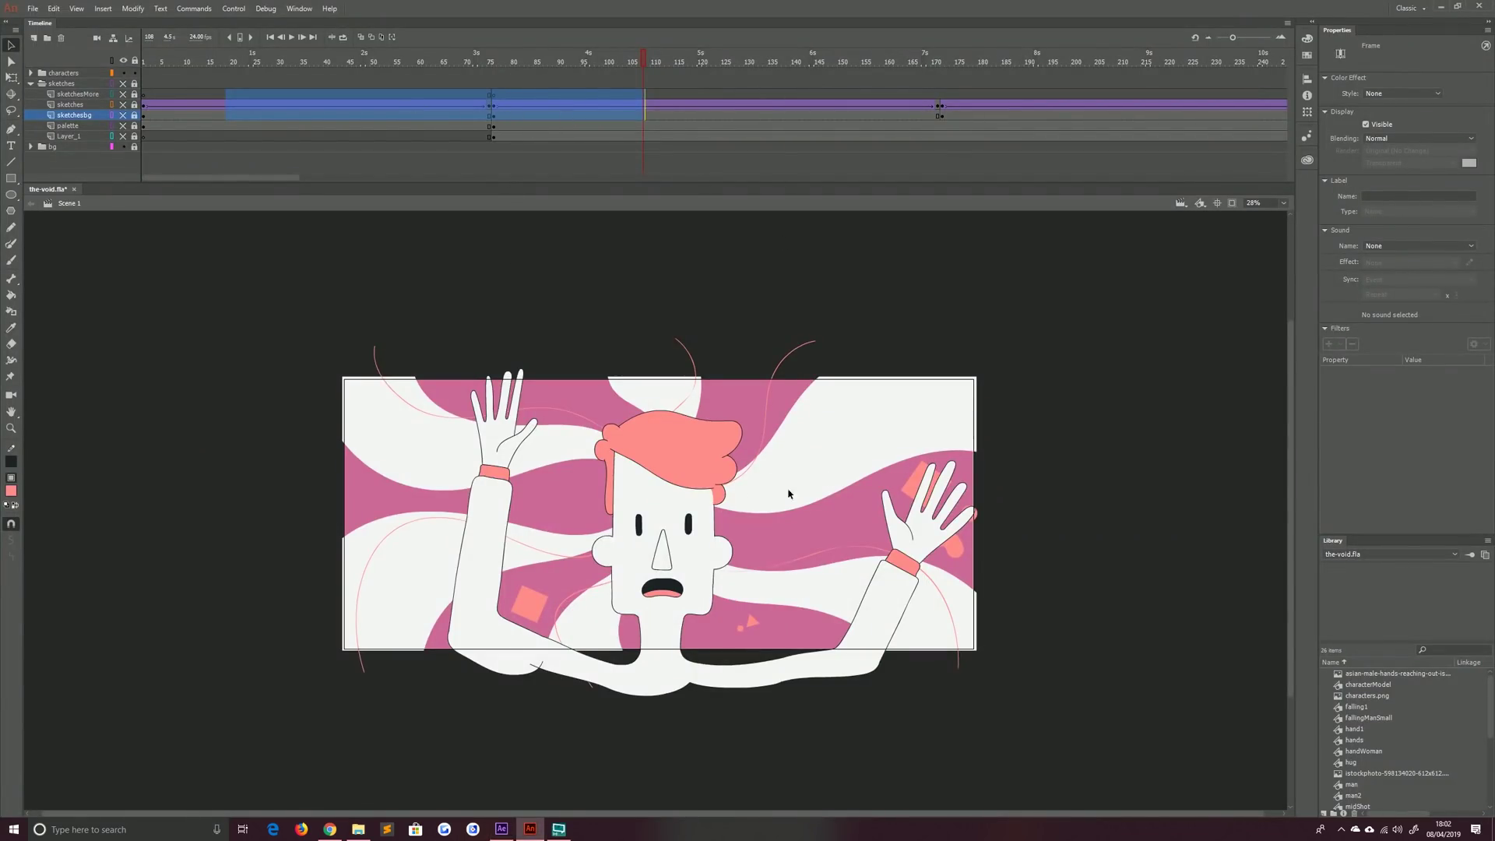
# Scrub through the sketch frames, hide and reshow the sketches, and turn the pink background back on
pyautogui.moveTo(593, 94)
pyautogui.mouseDown()
pyautogui.moveTo(957, 92)
pyautogui.moveTo(644, 92)
pyautogui.mouseUp()
pyautogui.click(613, 127)
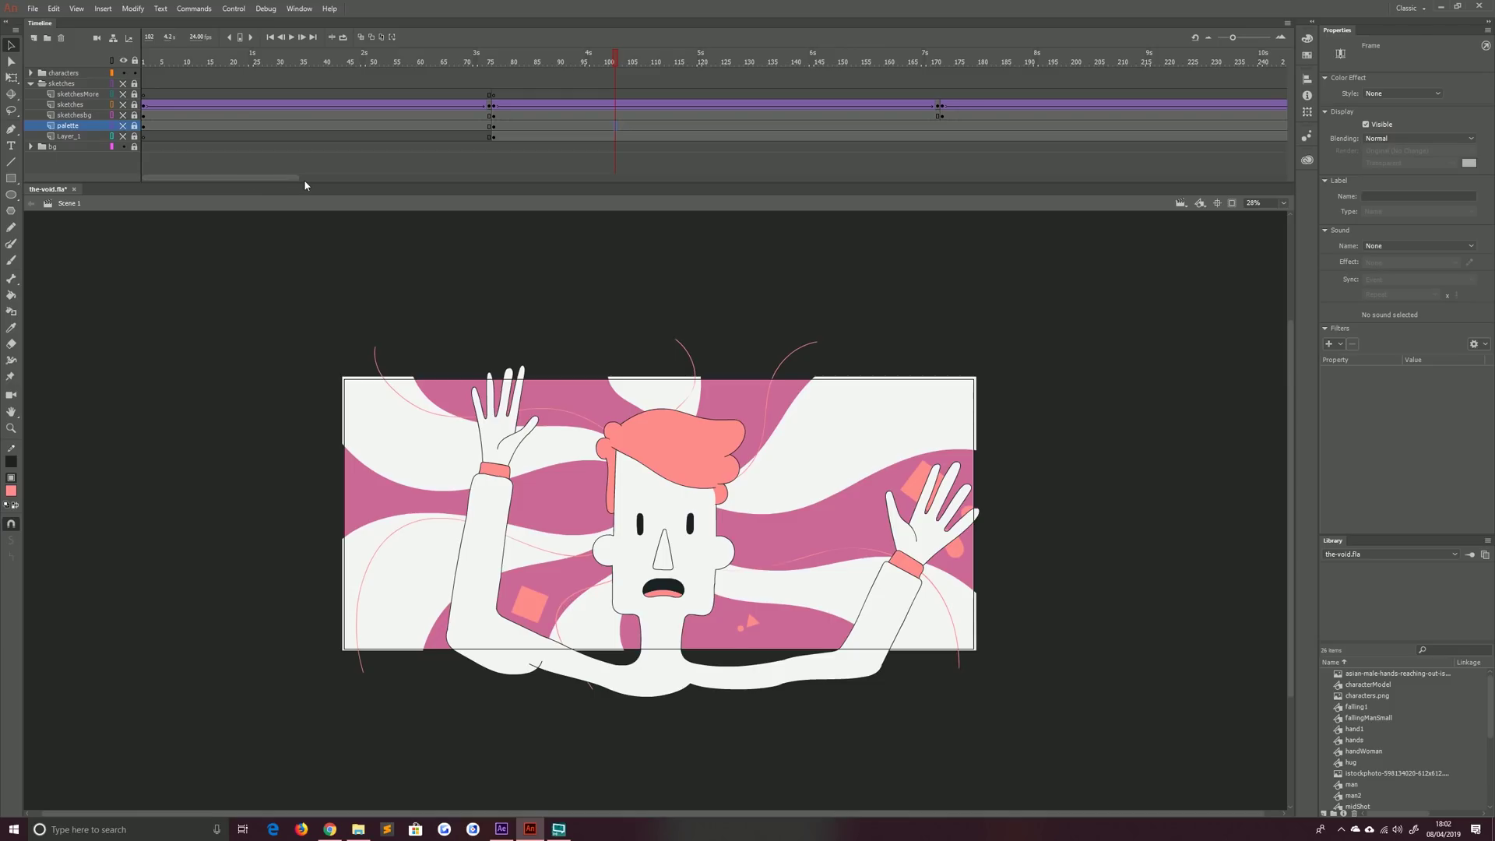
pyautogui.moveTo(296, 180); pyautogui.dragTo(256, 181)
pyautogui.moveTo(174, 83); pyautogui.dragTo(224, 84)
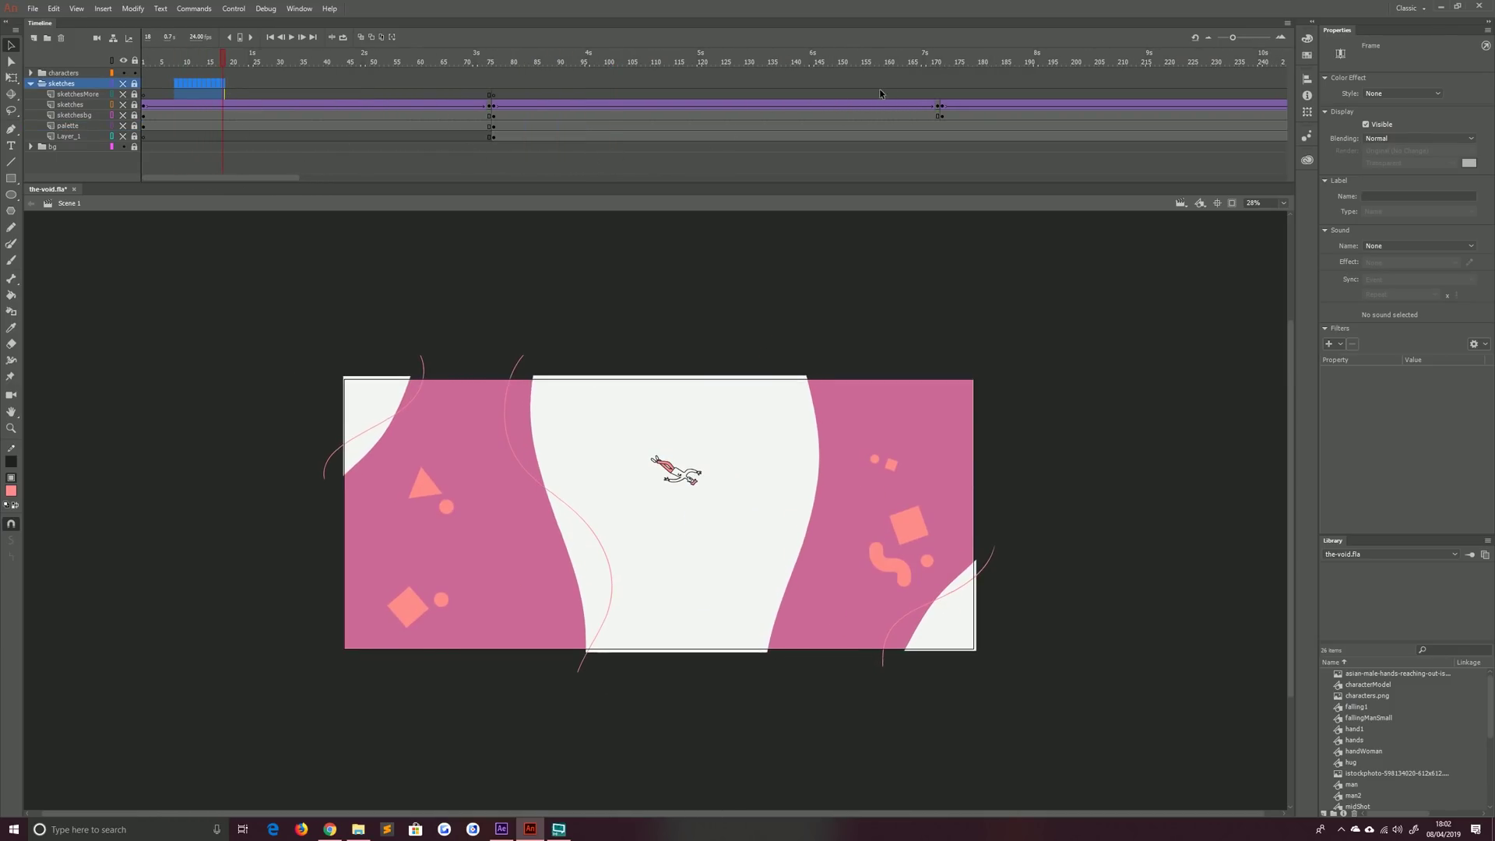
pyautogui.moveTo(879, 94)
pyautogui.mouseDown()
pyautogui.moveTo(1388, 96)
pyautogui.moveTo(504, 97)
pyautogui.mouseUp()
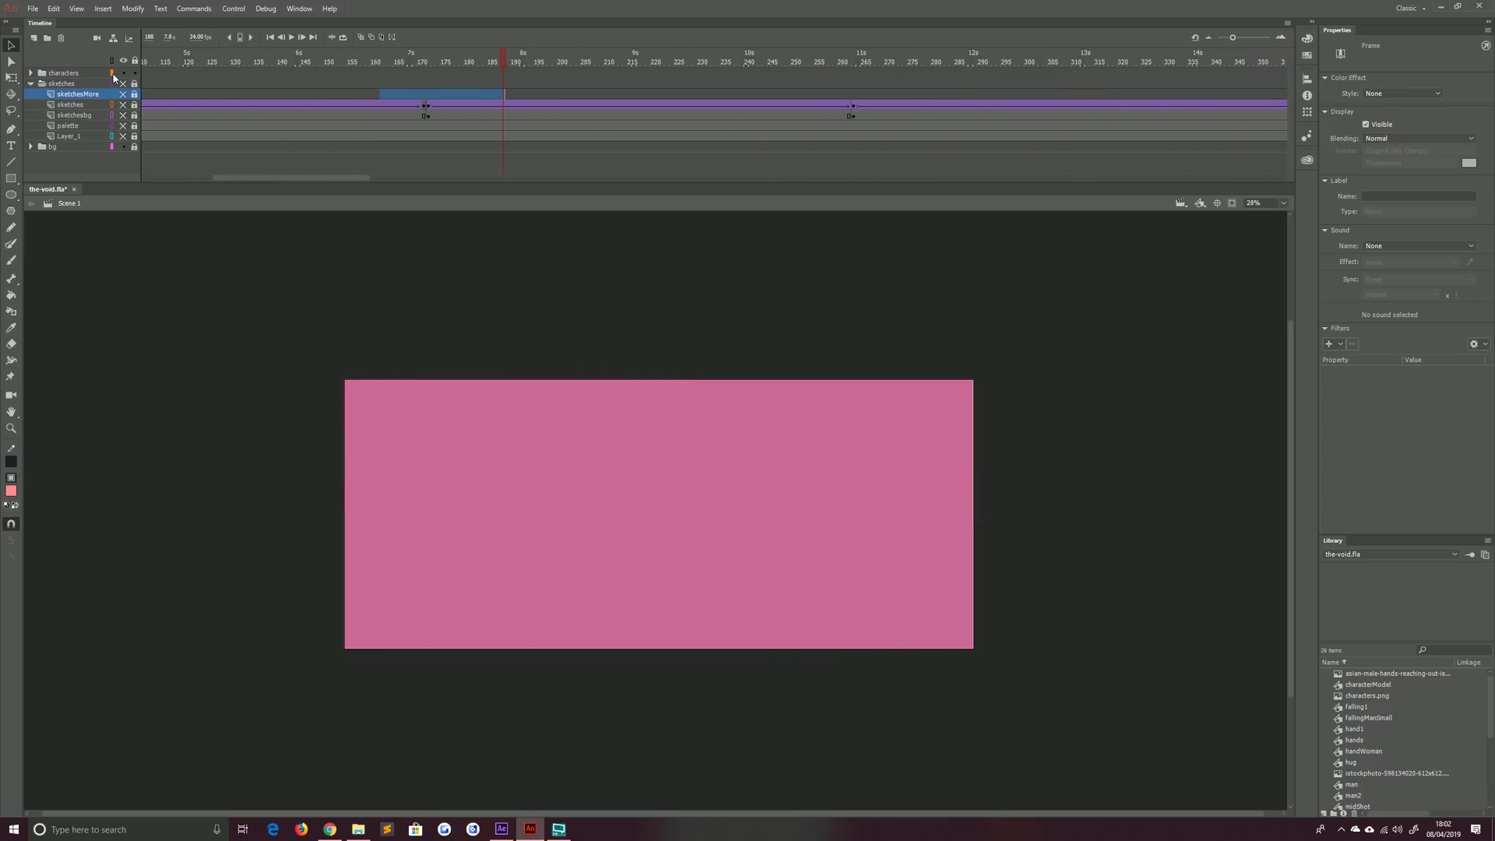
pyautogui.click(122, 110)
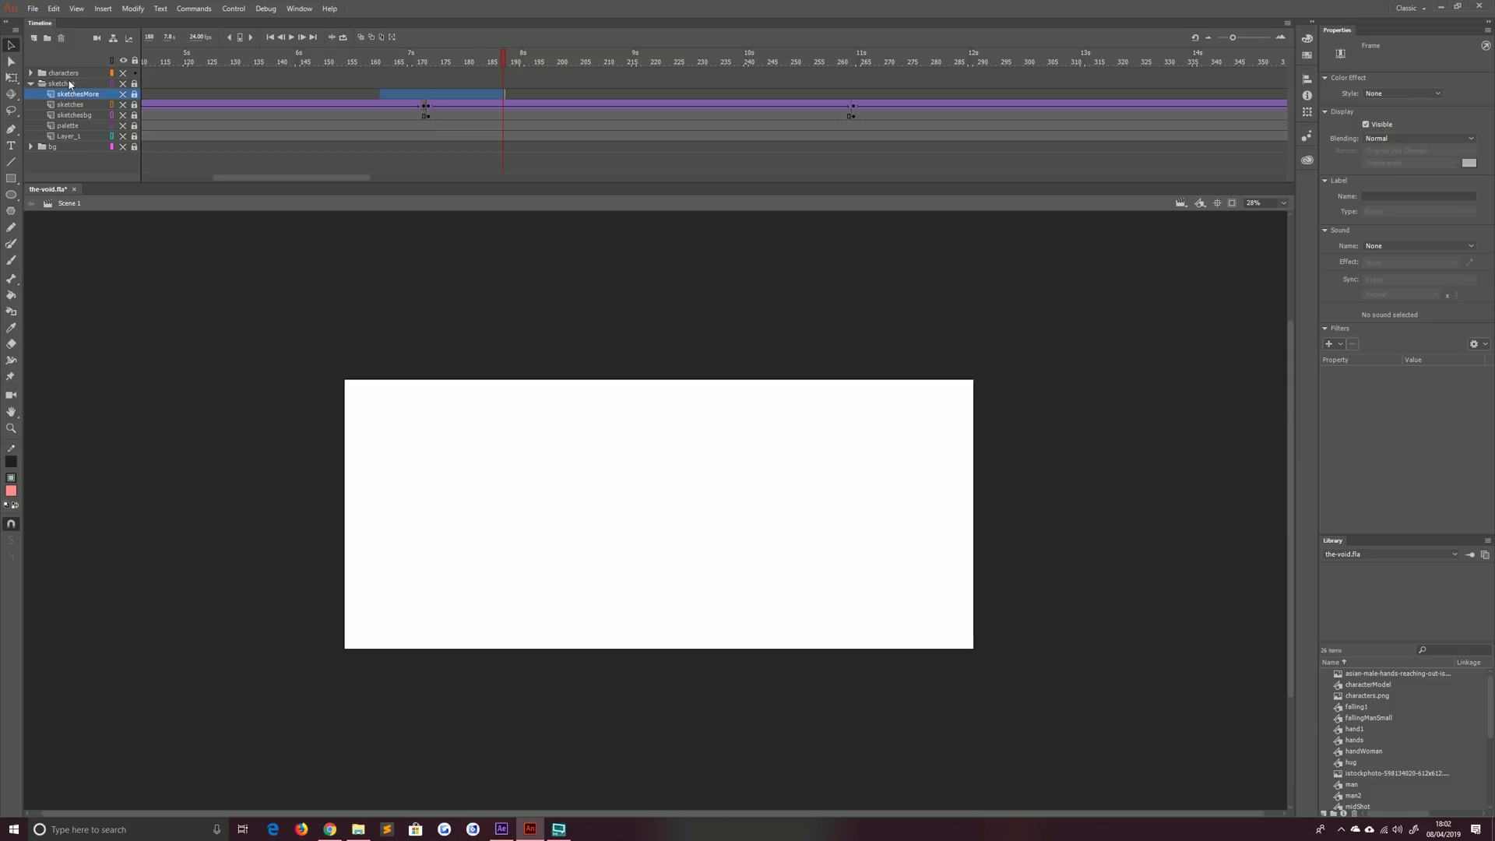
pyautogui.click(70, 84)
pyautogui.click(122, 83)
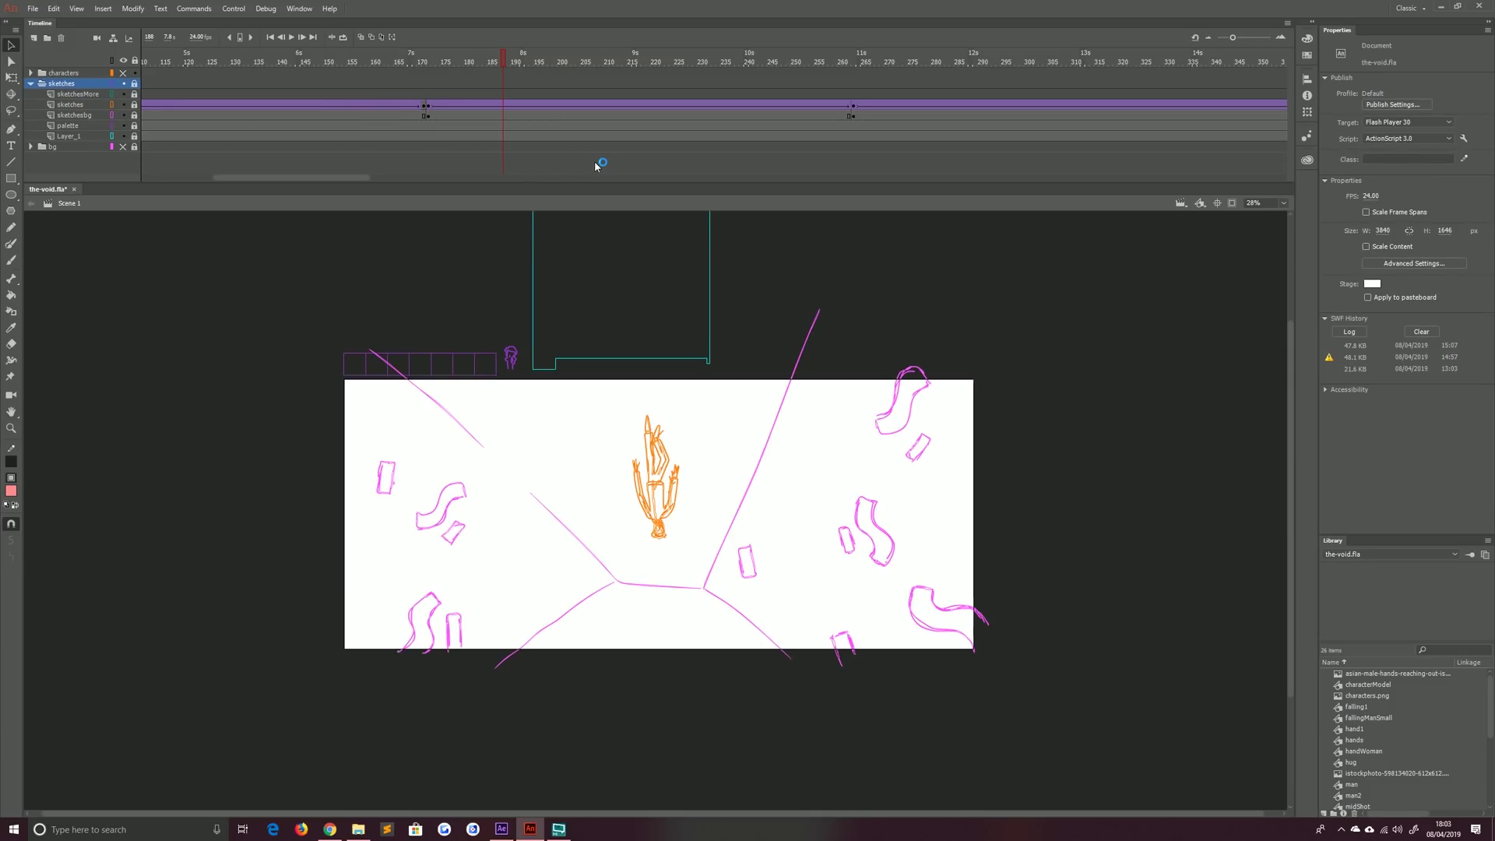
pyautogui.moveTo(378, 99); pyautogui.dragTo(347, 103)
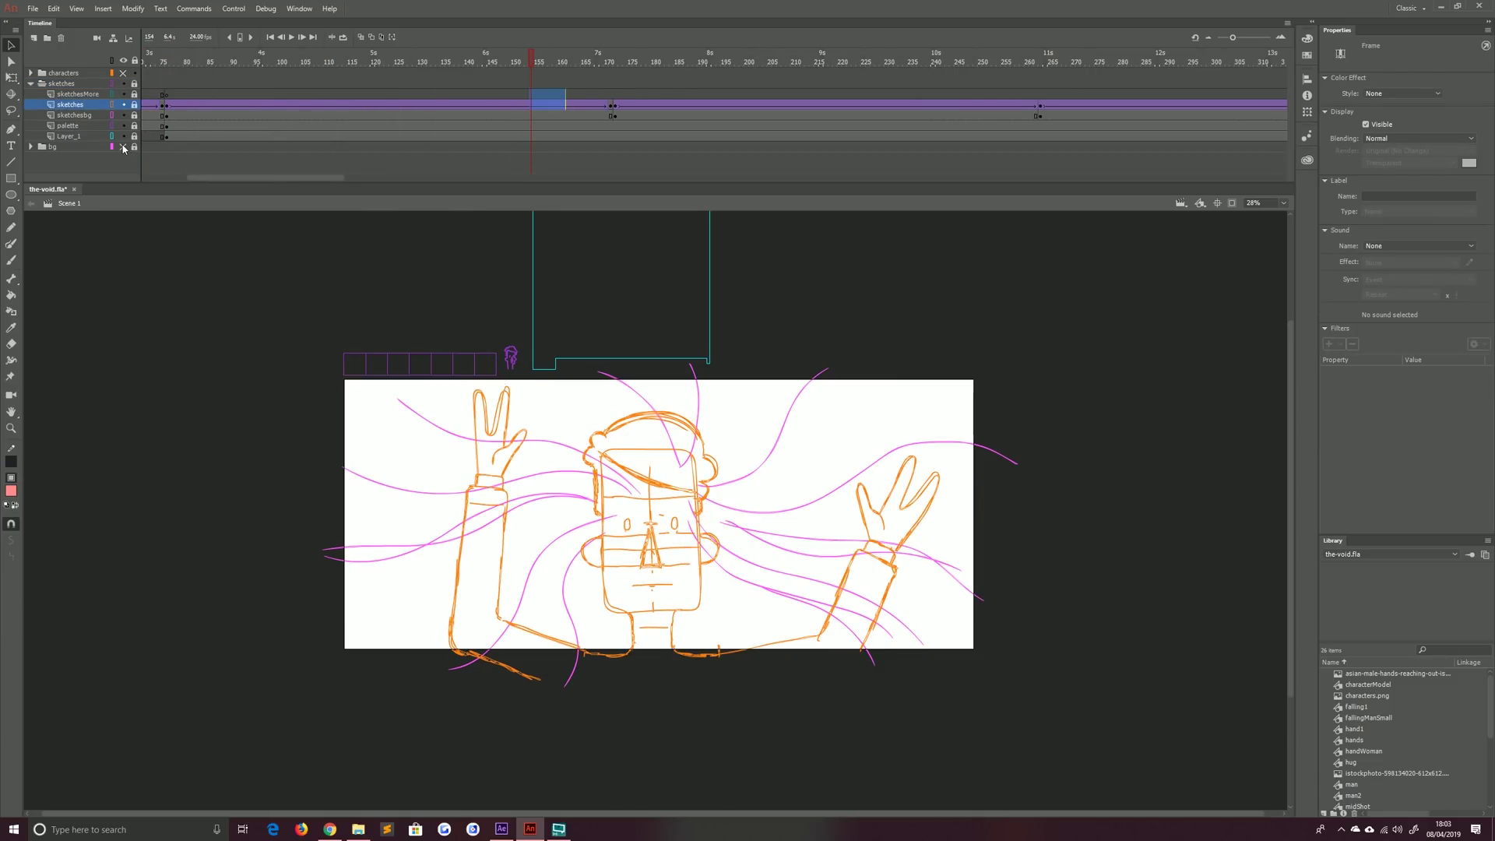
pyautogui.click(123, 147)
# Expand the bg folder, enlarge the timeline to list its four layers, and go to frame 172
pyautogui.click(30, 146)
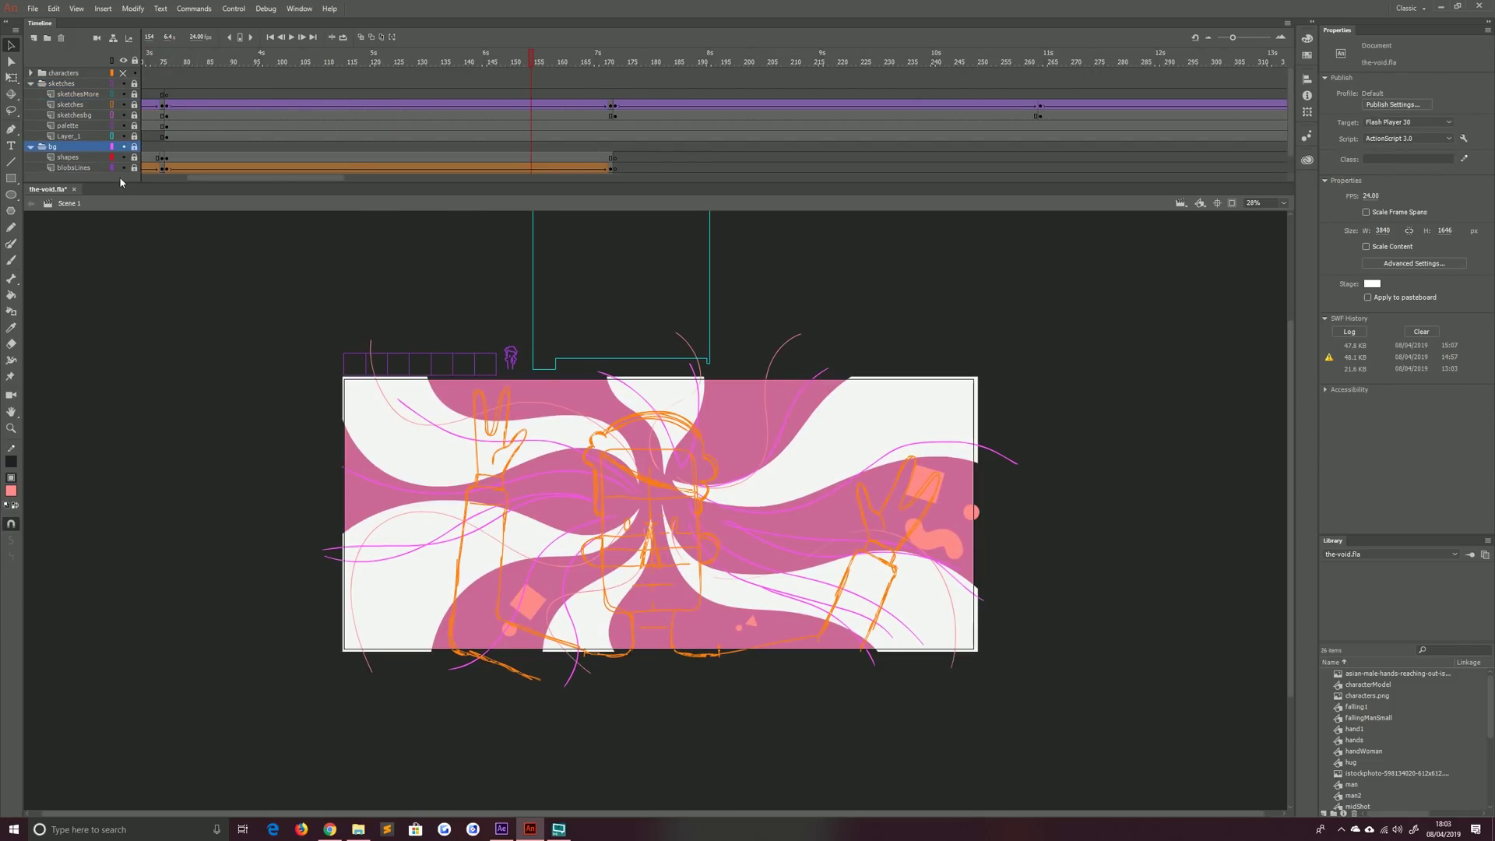
pyautogui.moveTo(119, 184); pyautogui.dragTo(128, 245)
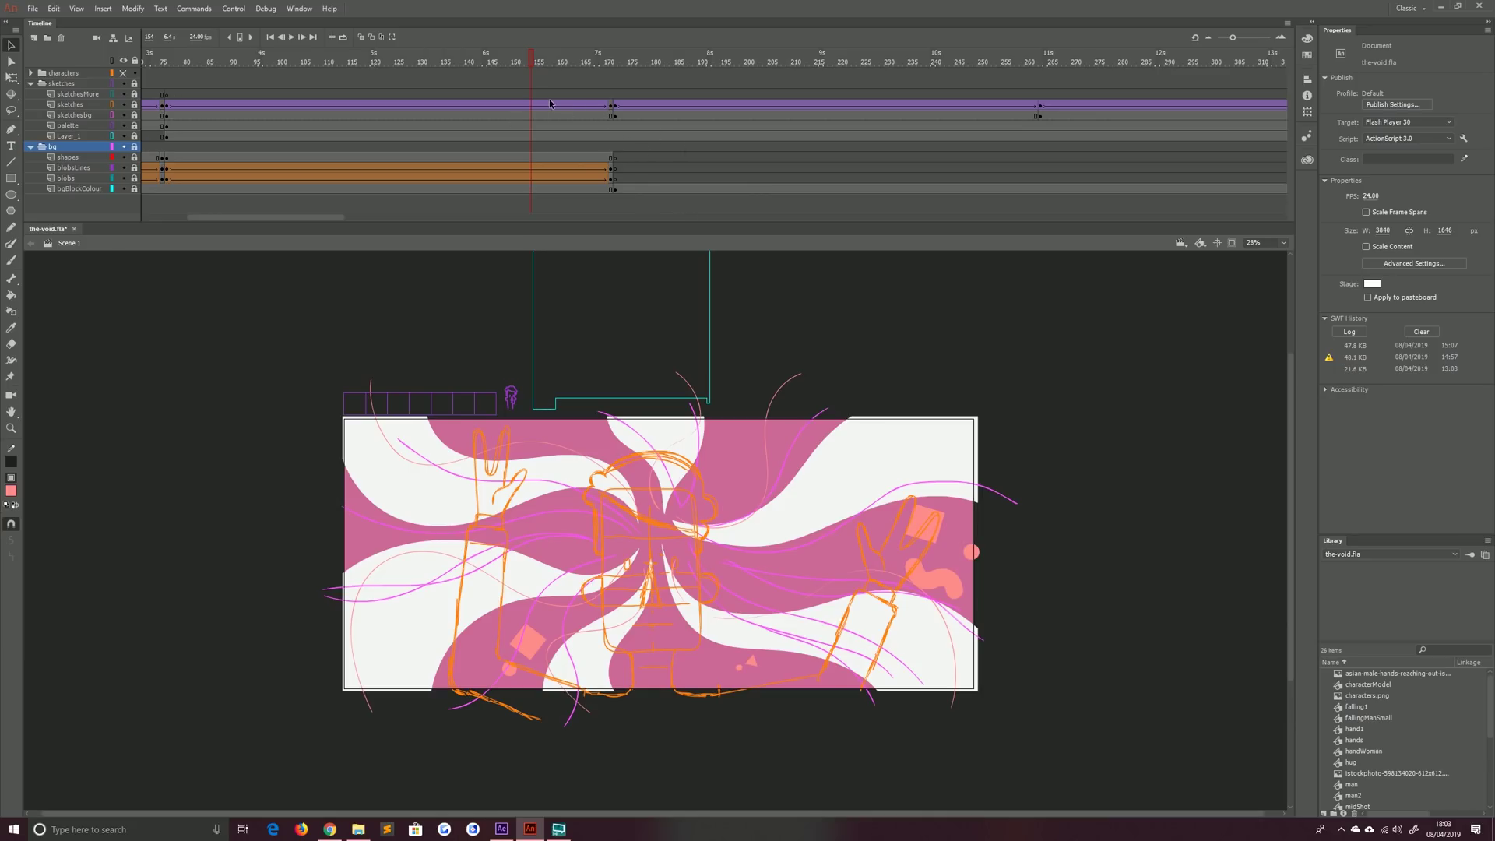
pyautogui.click(614, 161)
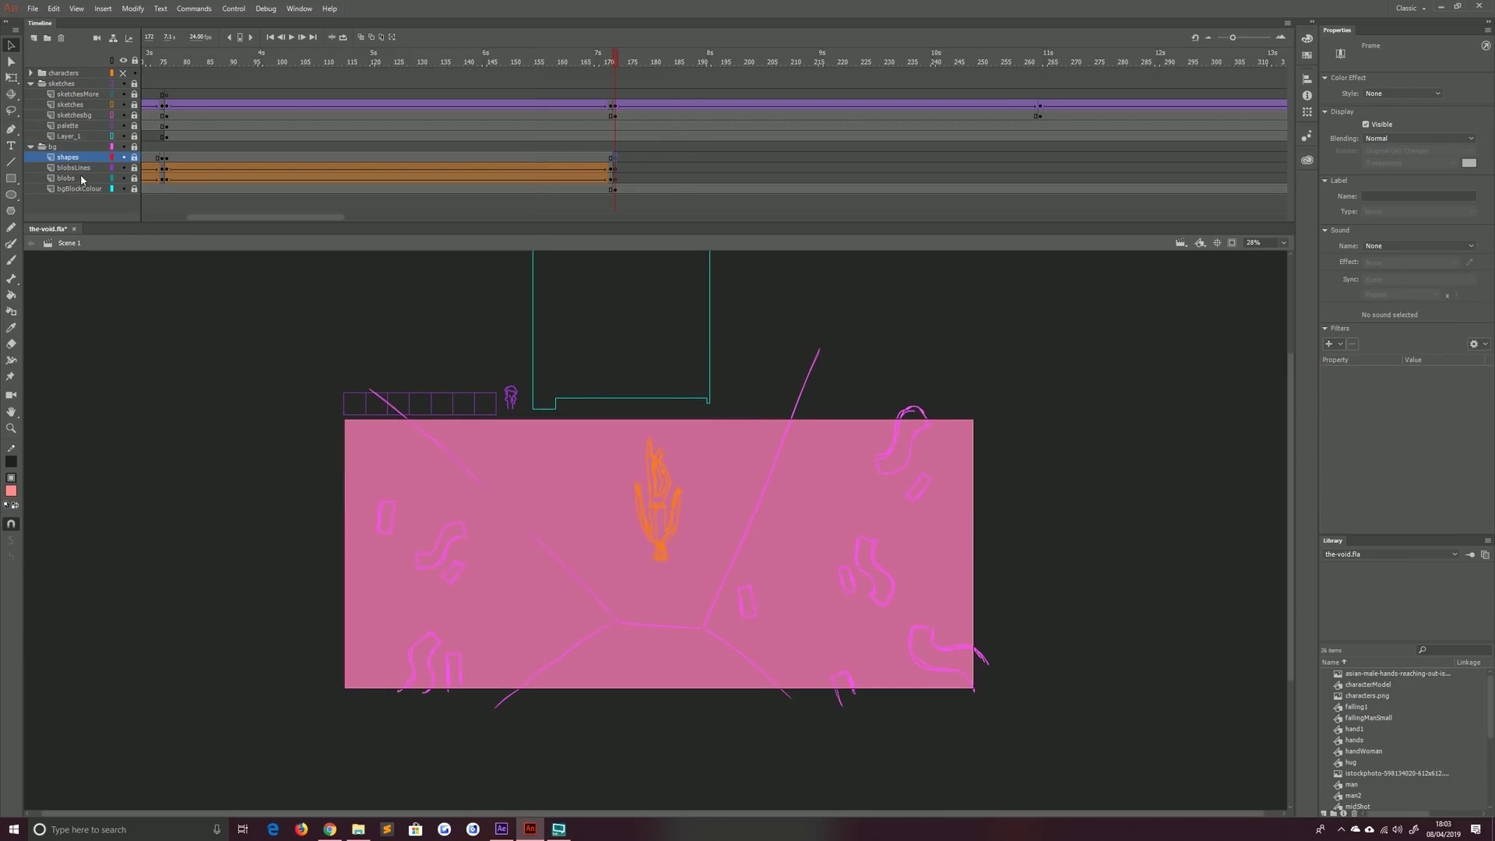
pyautogui.click(456, 157)
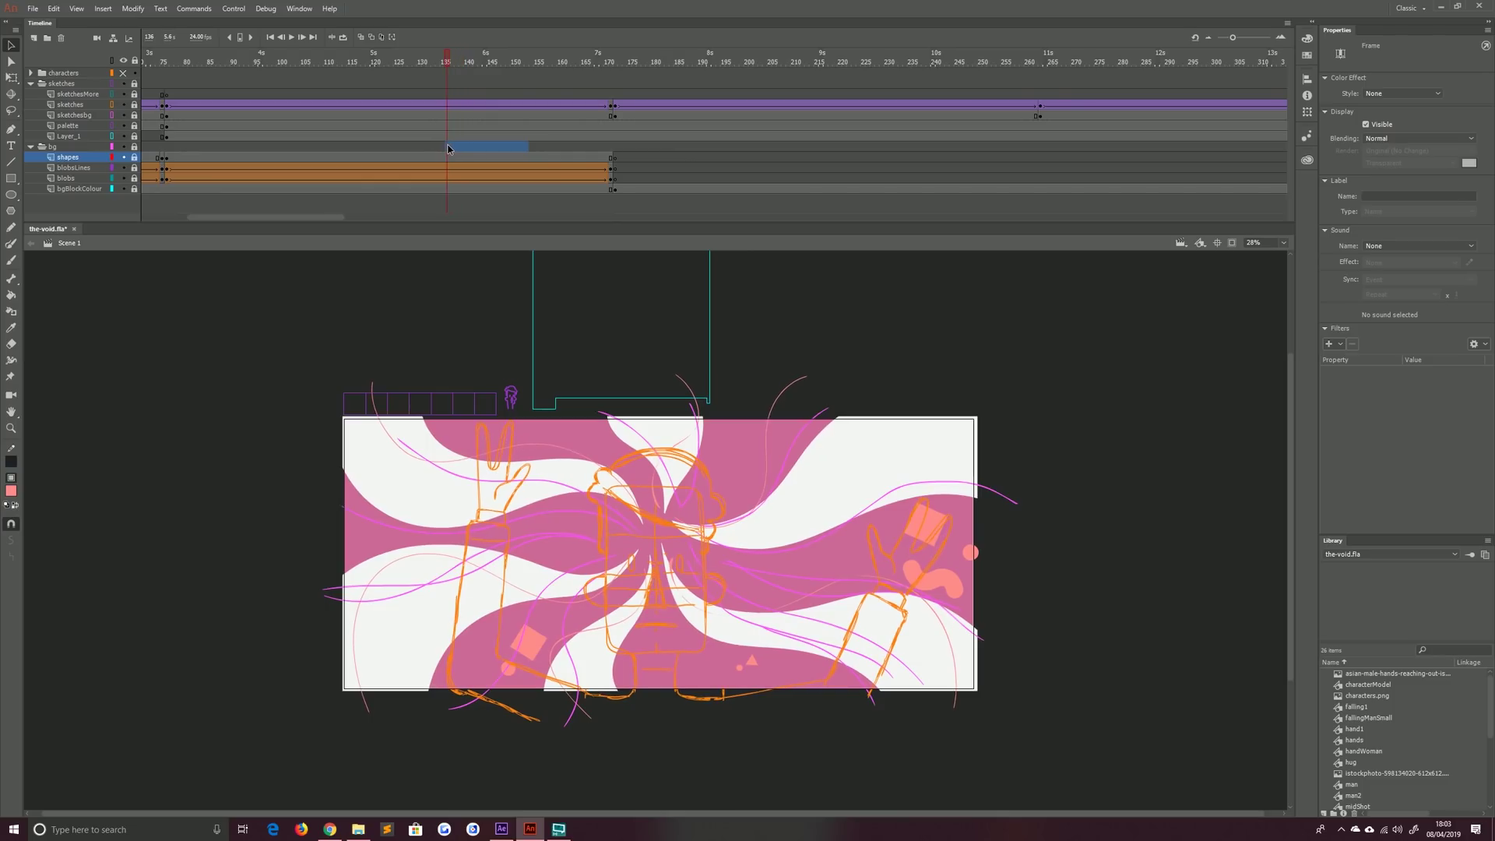
pyautogui.click(525, 156)
pyautogui.moveTo(525, 156); pyautogui.dragTo(666, 161)
pyautogui.moveTo(600, 78)
pyautogui.mouseDown()
pyautogui.moveTo(622, 97)
pyautogui.moveTo(767, 94)
pyautogui.moveTo(667, 84)
pyautogui.mouseUp()
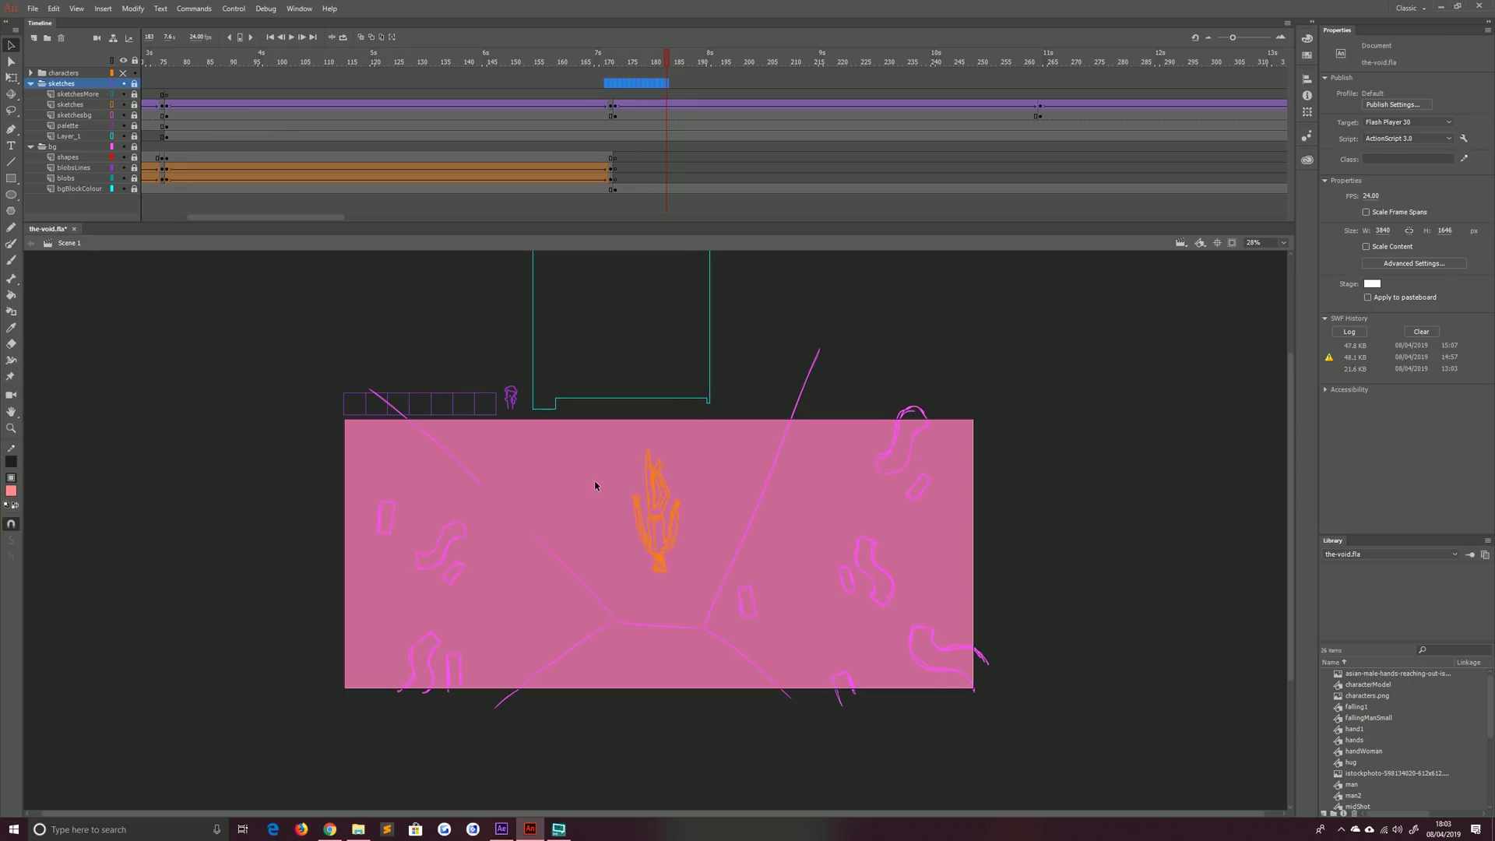
pyautogui.click(615, 106)
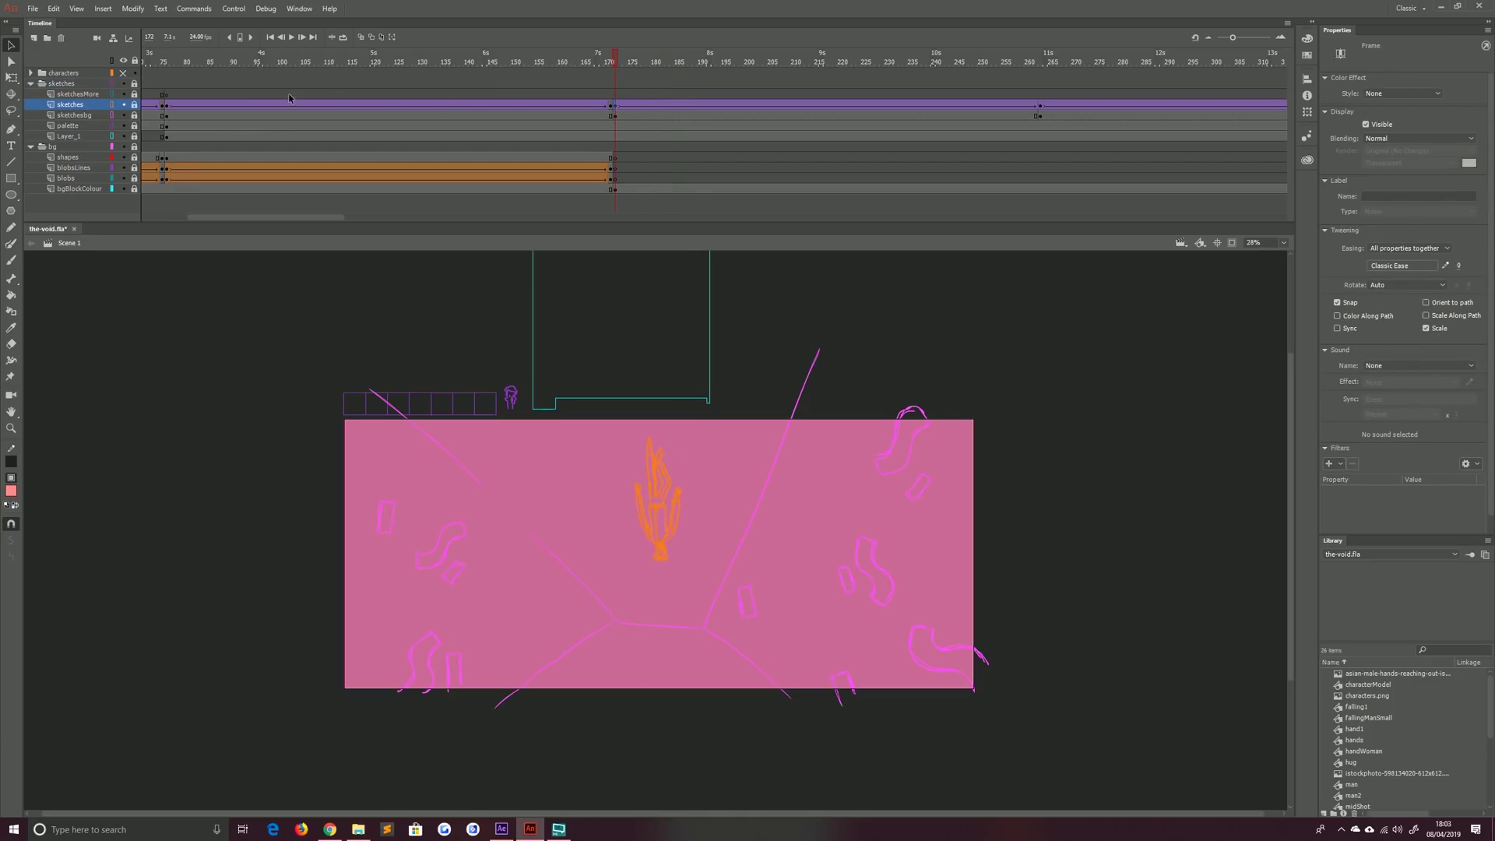
# Expand the characters folder and make it visible, then collapse the sketches folder
pyautogui.click(67, 84)
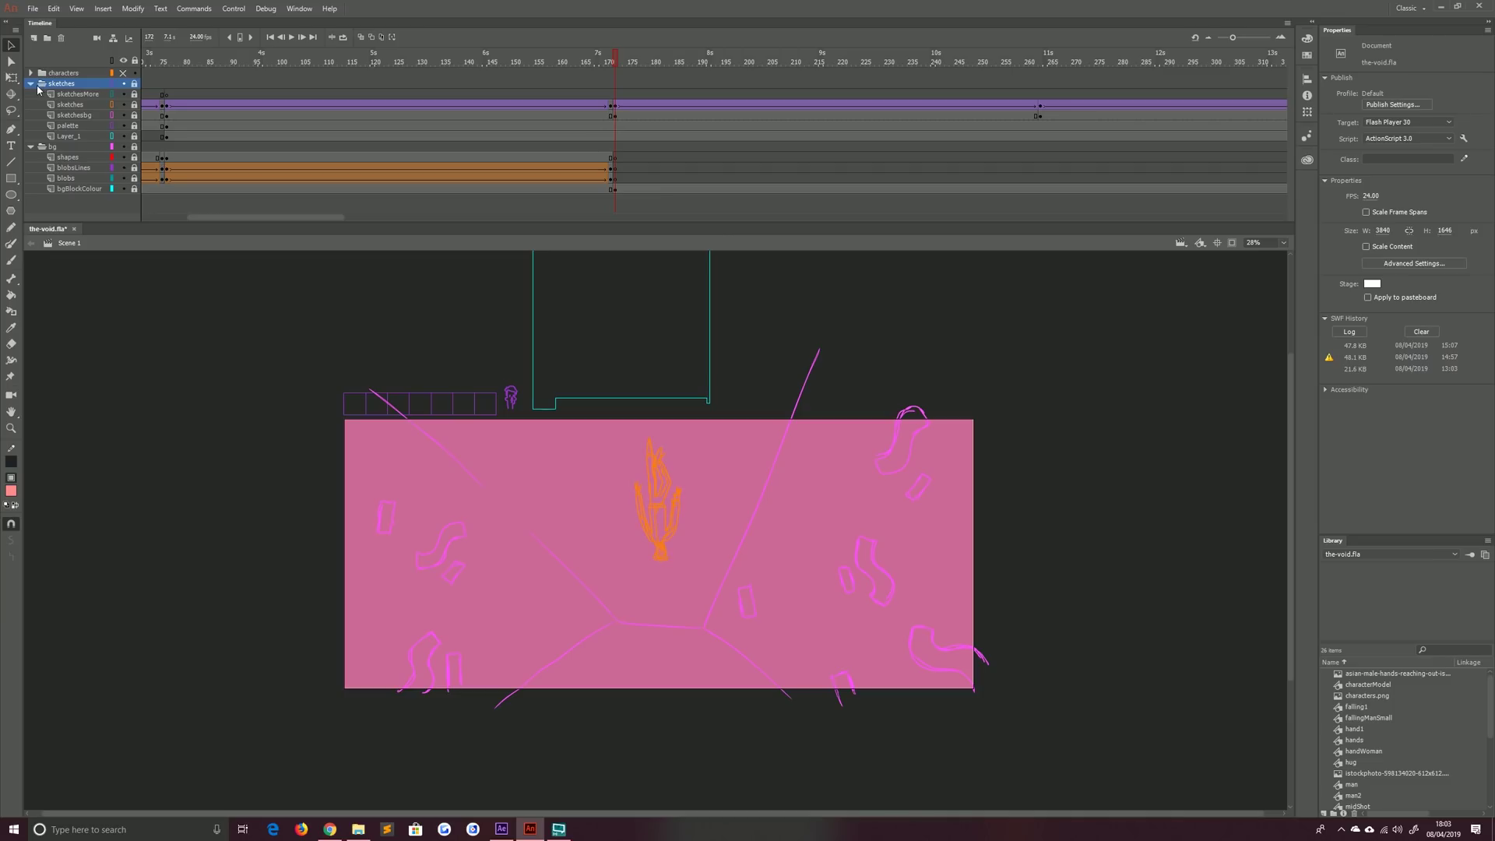
pyautogui.click(32, 73)
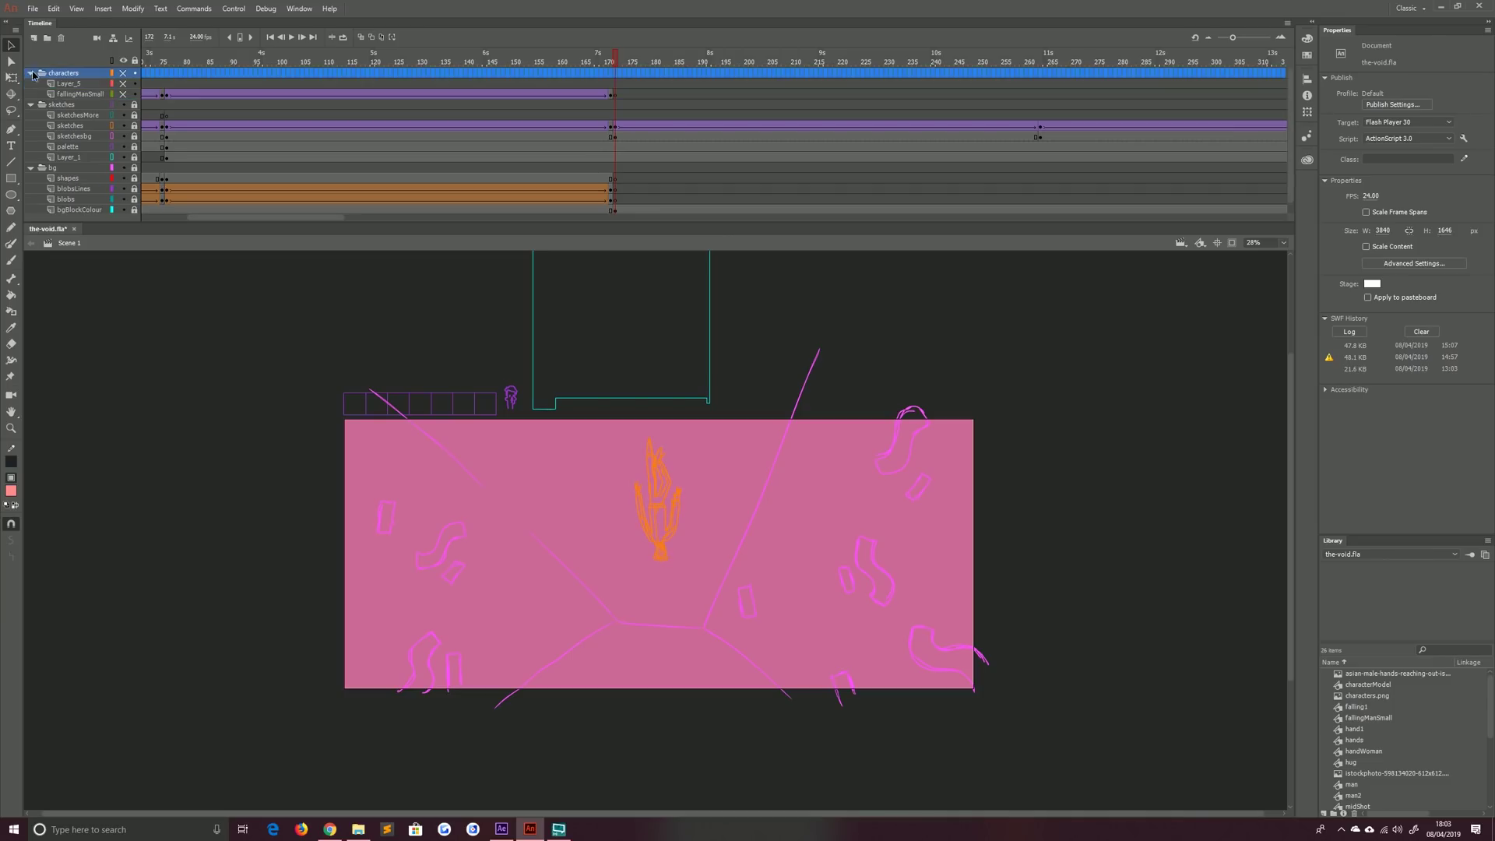
pyautogui.click(125, 74)
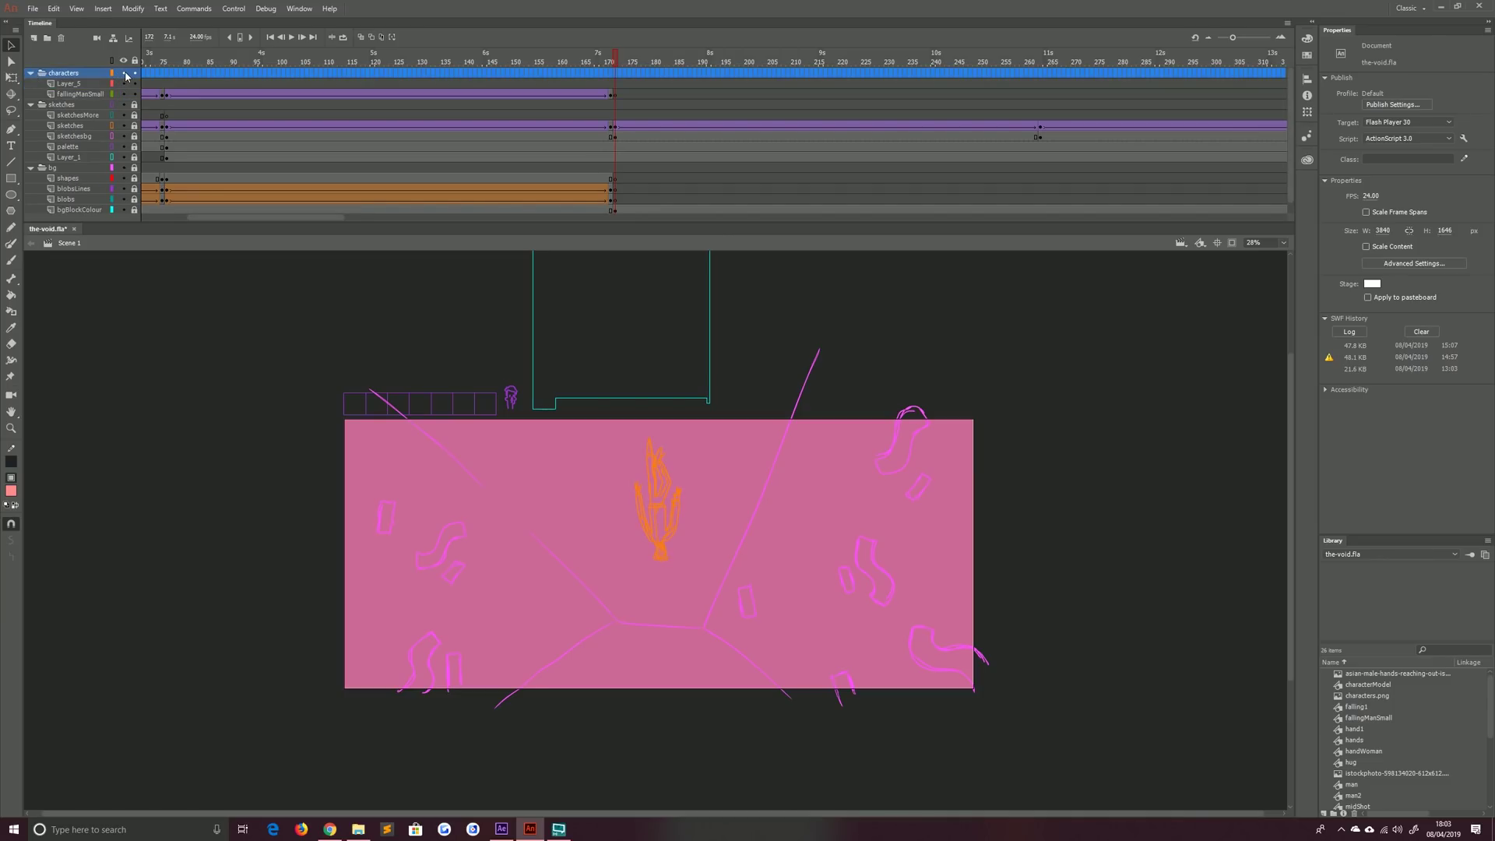
pyautogui.click(31, 104)
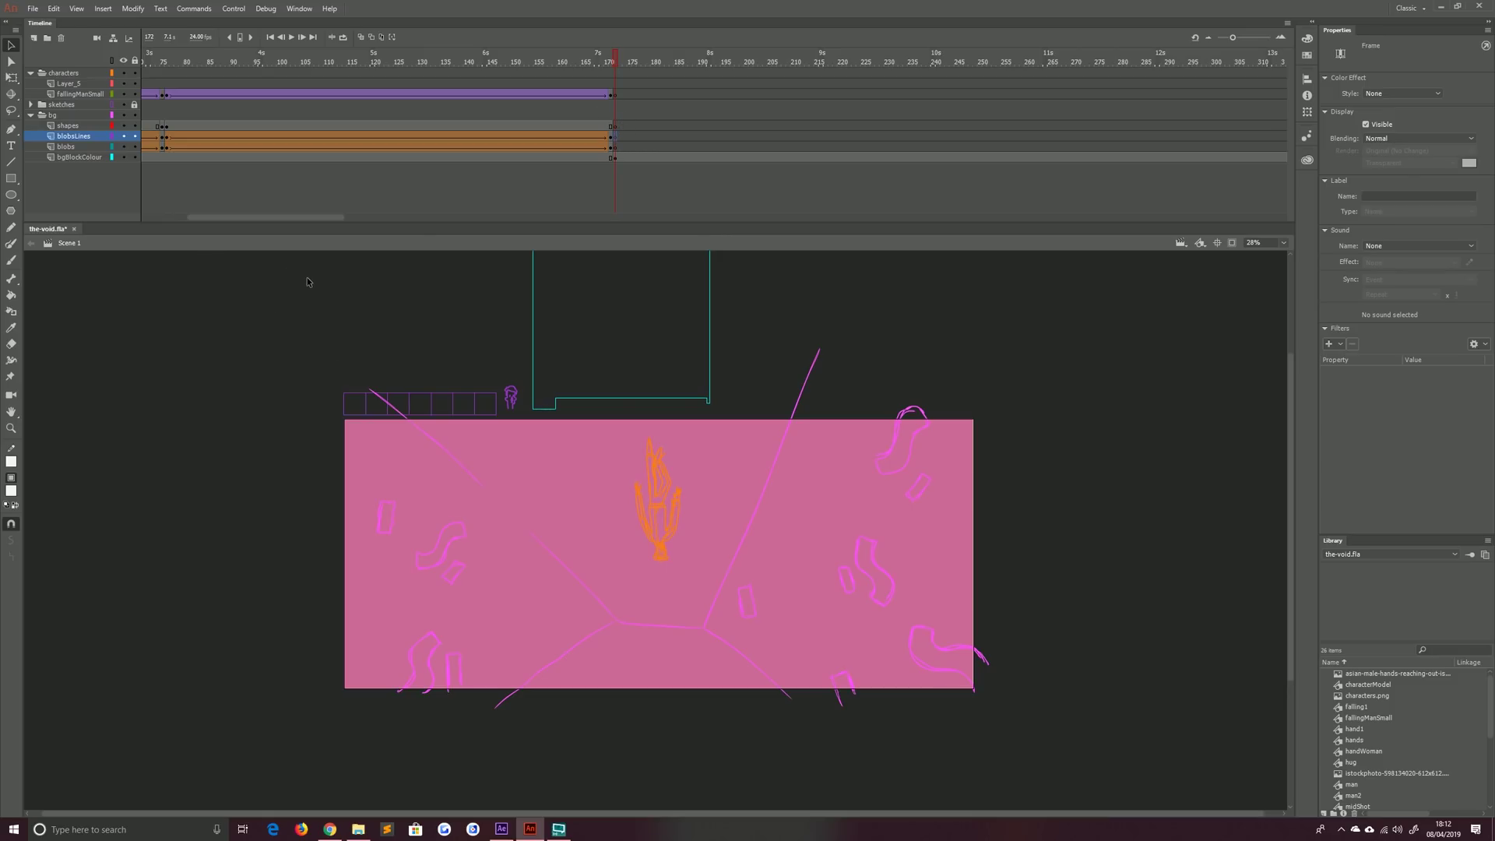
# Select the blobs layer and set the Paint Brush stroke colour to #F5F5F5
pyautogui.click(94, 150)
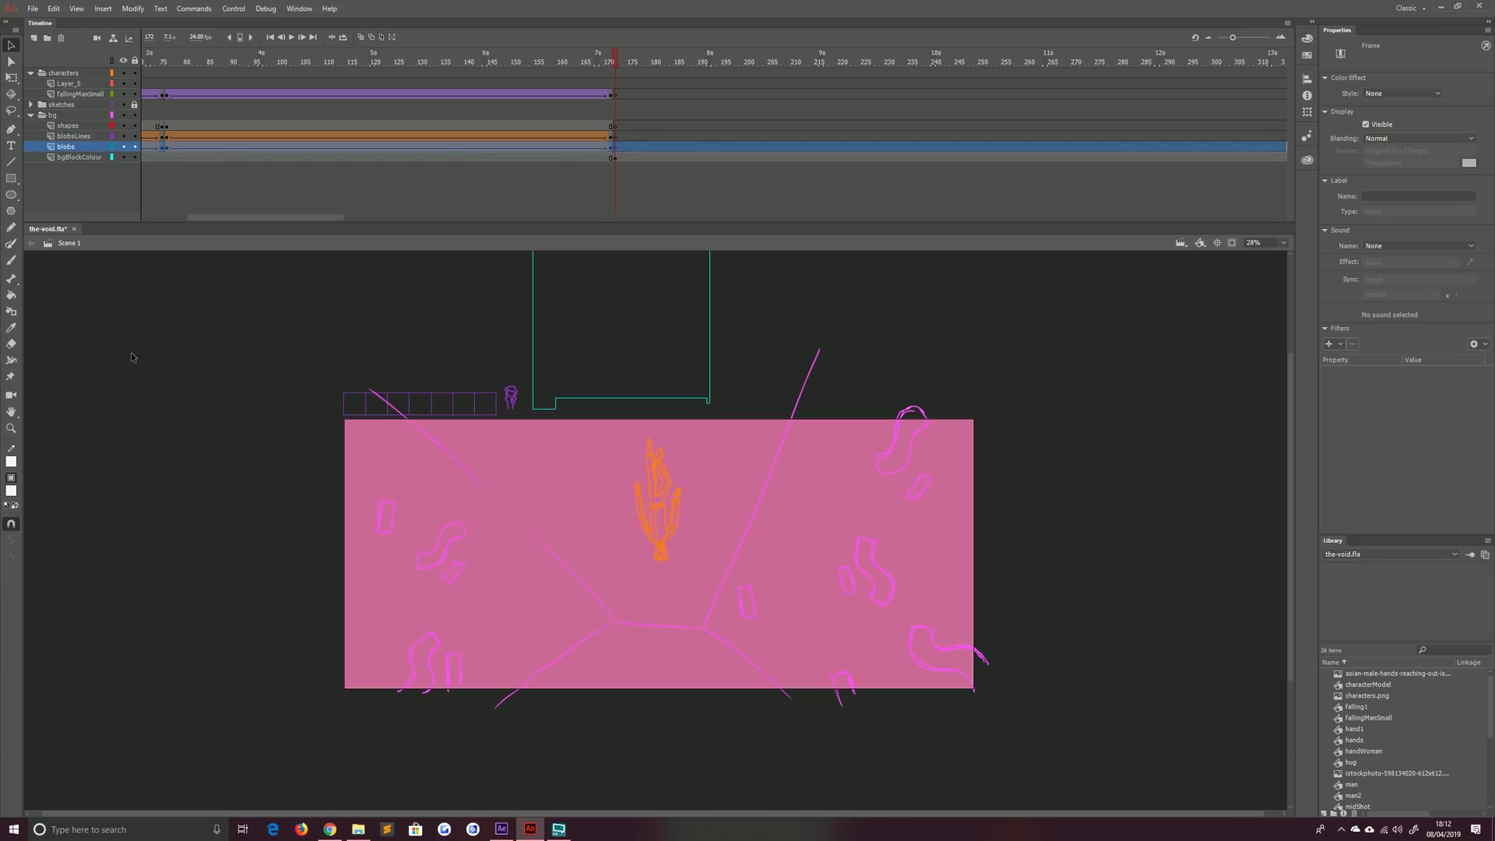
pyautogui.press('y')
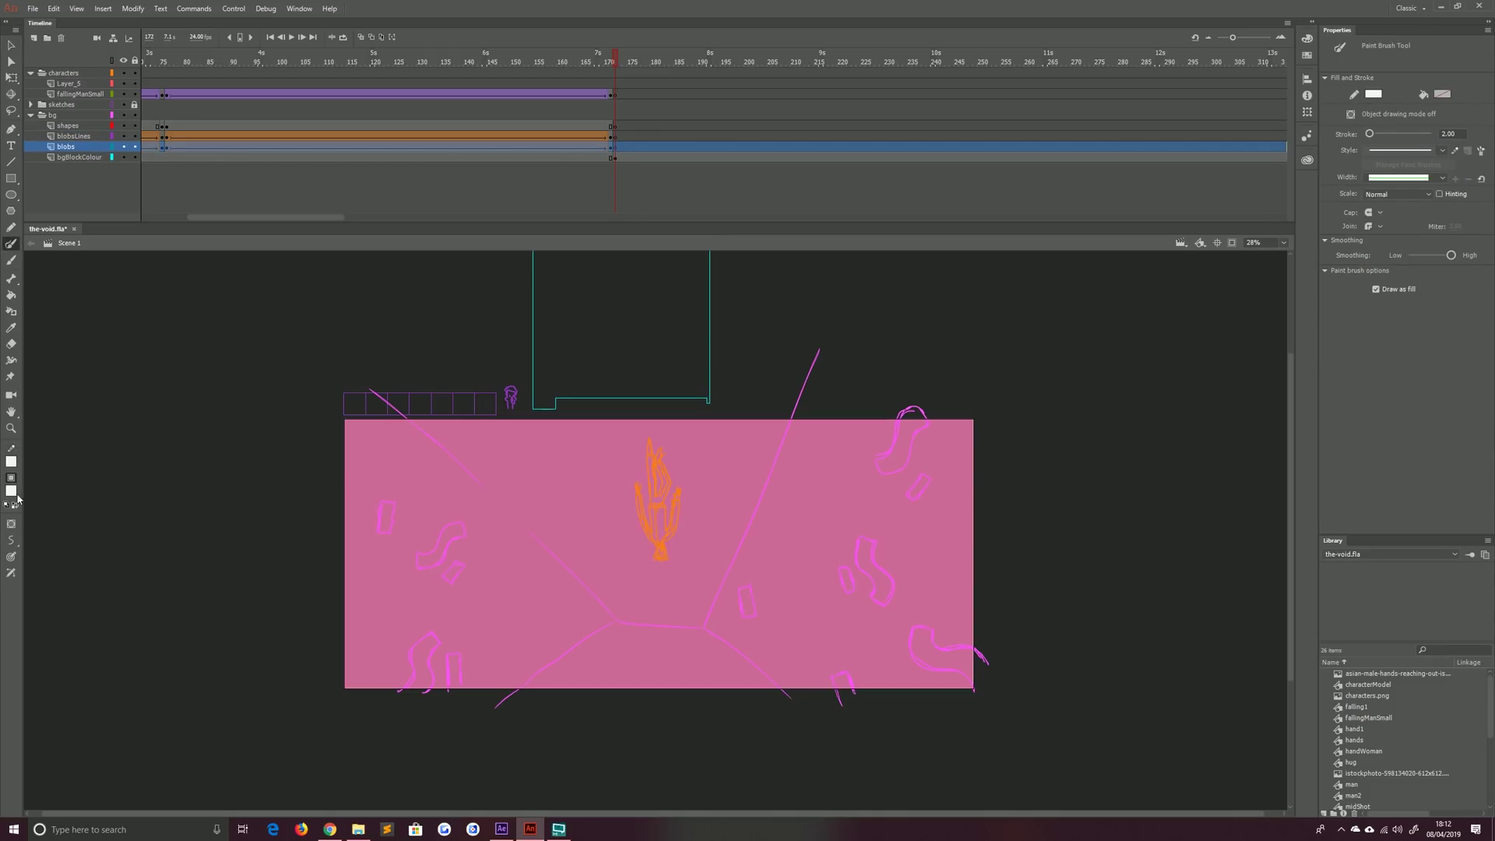
pyautogui.click(11, 462)
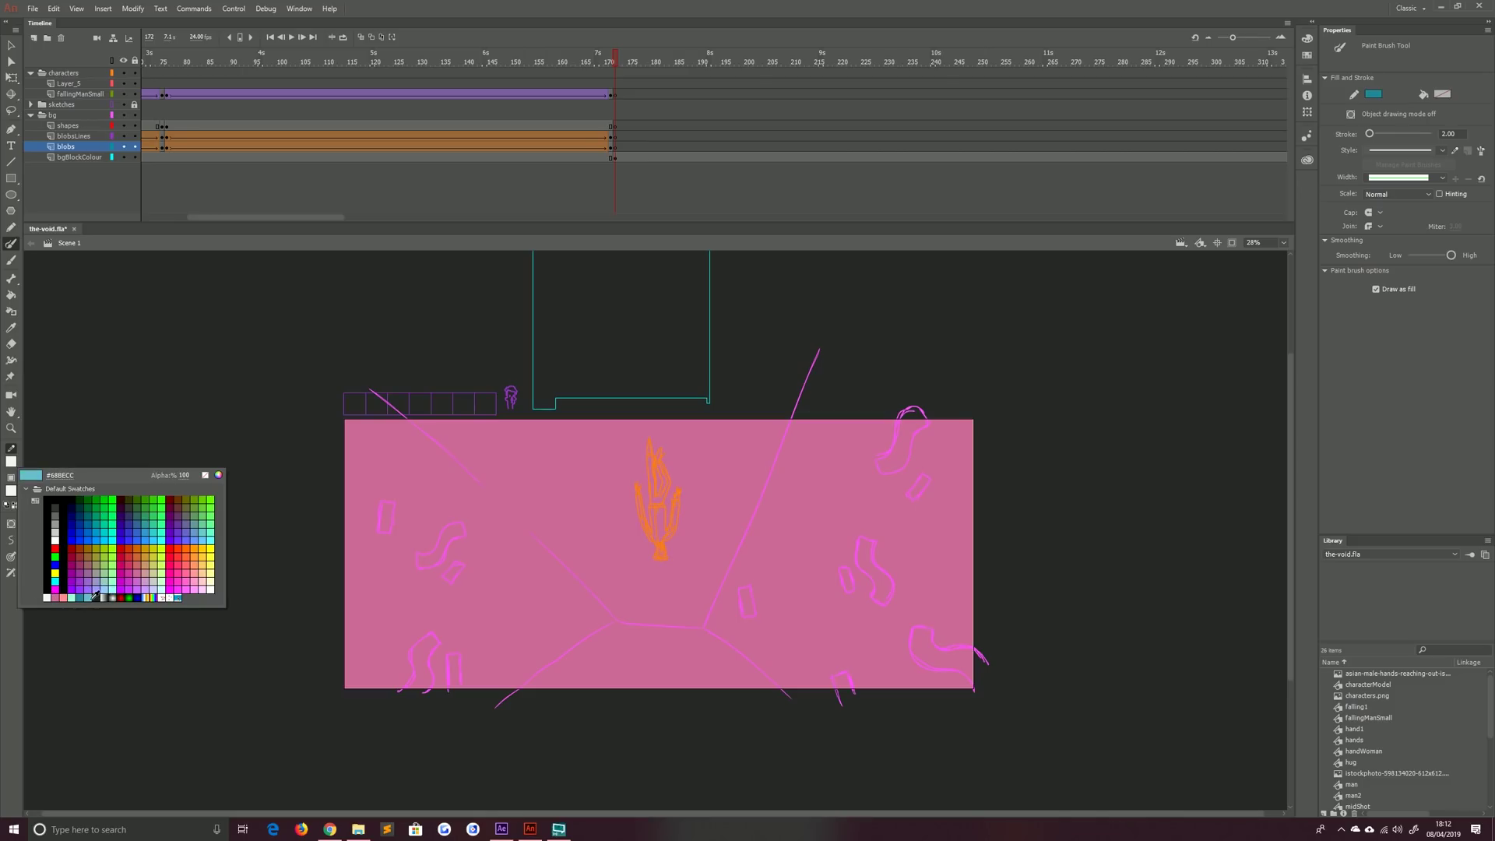
pyautogui.click(49, 596)
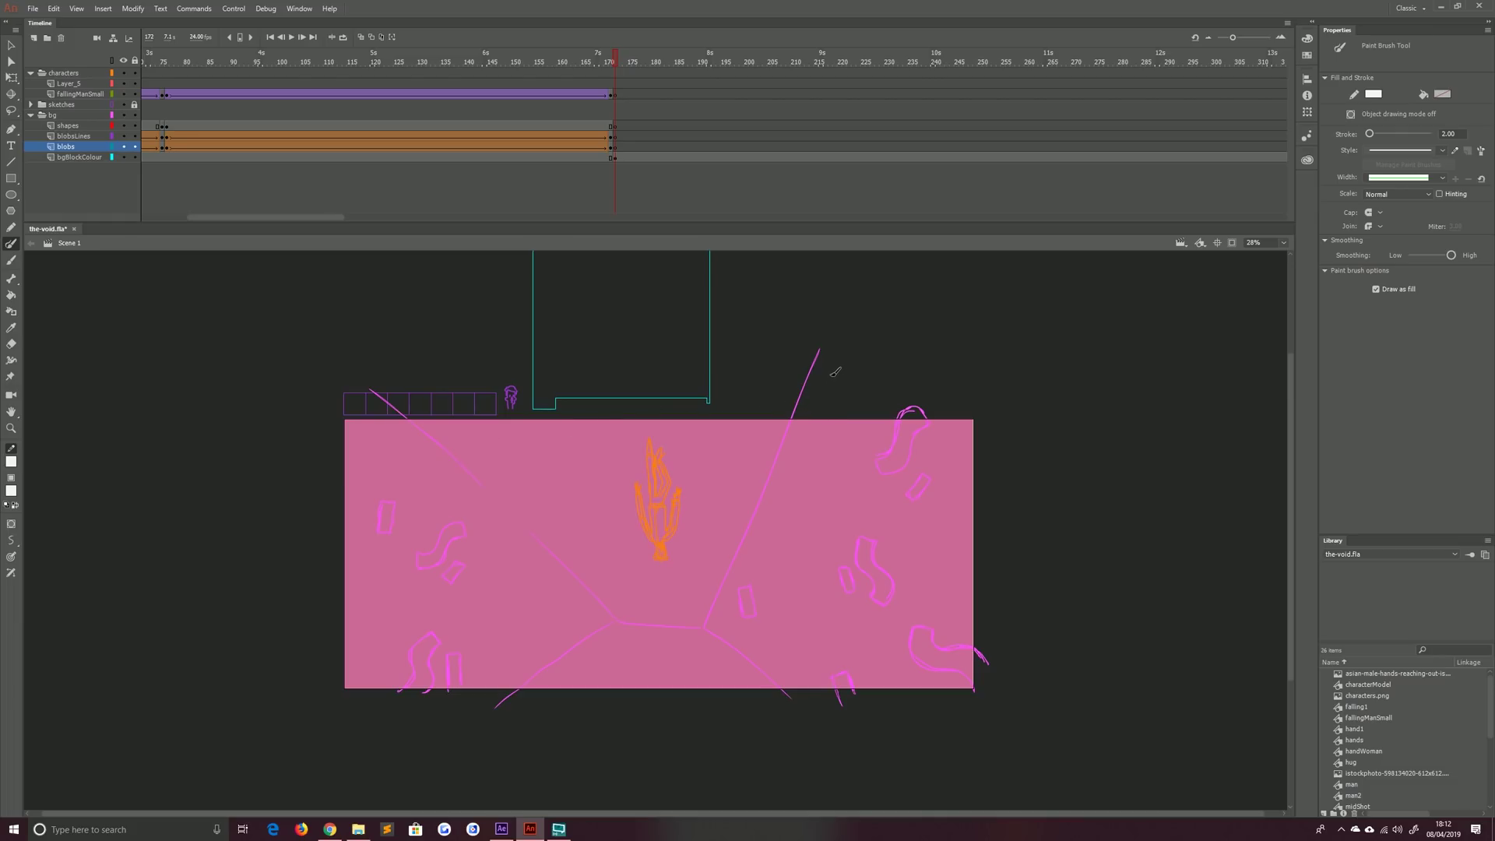
# Draw two sweeping curves down the right and left of the stage plus horizontal closing lines
pyautogui.moveTo(825, 380); pyautogui.dragTo(791, 422)
pyautogui.moveTo(738, 526); pyautogui.dragTo(748, 615)
pyautogui.moveTo(810, 714); pyautogui.dragTo(804, 718)
pyautogui.moveTo(393, 394)
pyautogui.mouseDown()
pyautogui.moveTo(542, 512)
pyautogui.moveTo(566, 591)
pyautogui.moveTo(482, 733)
pyautogui.moveTo(522, 733)
pyautogui.mouseUp()
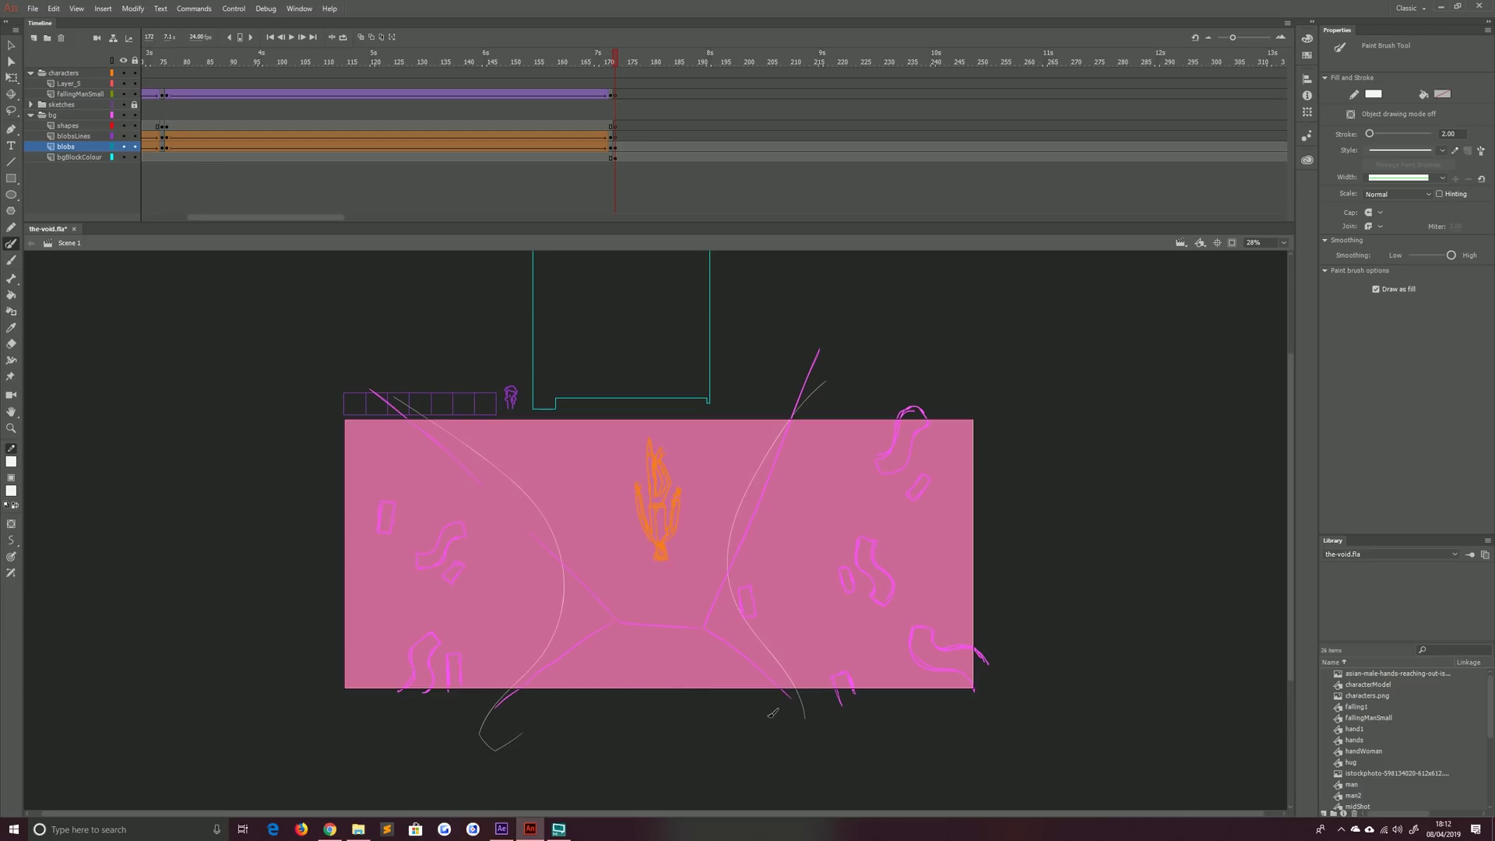
pyautogui.moveTo(810, 703); pyautogui.dragTo(455, 703)
pyautogui.moveTo(813, 407); pyautogui.dragTo(345, 406)
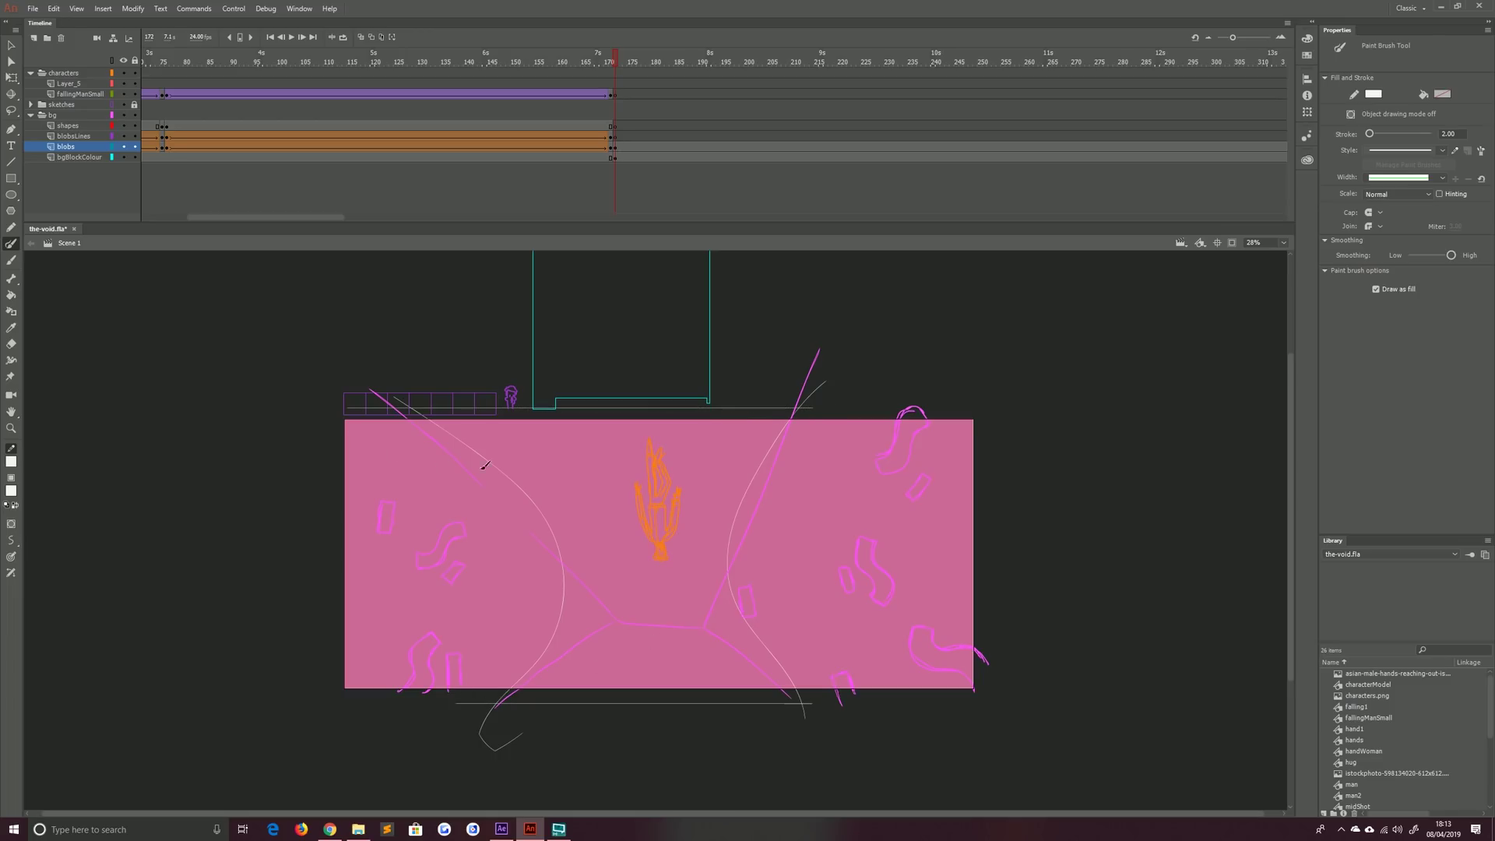
# Fill the area between the curves white with the Paint Bucket and set brush stroke size to 4
pyautogui.press('k')
pyautogui.click(615, 527)
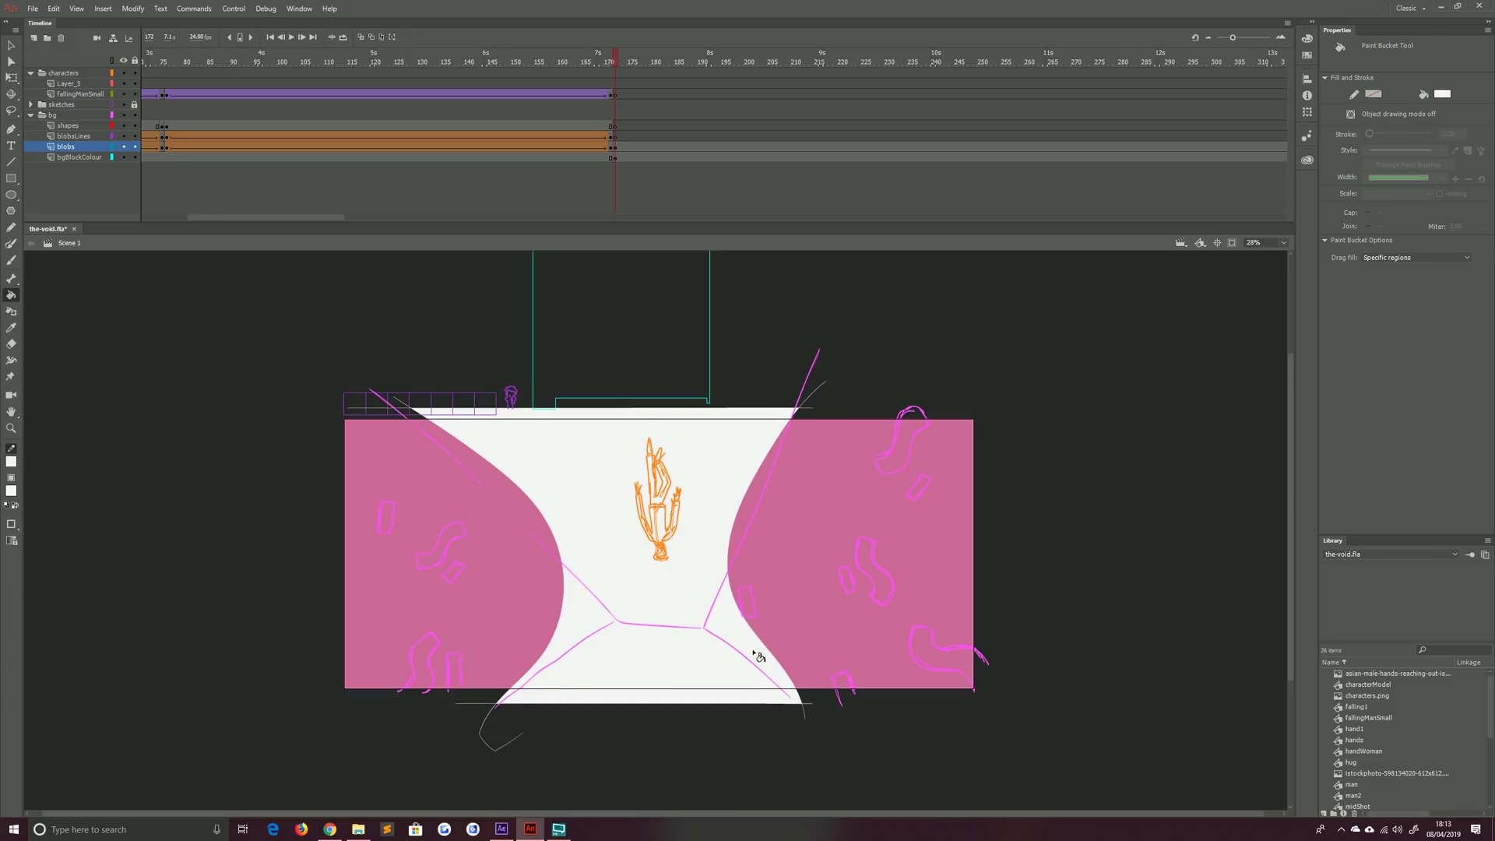
pyautogui.press('y')
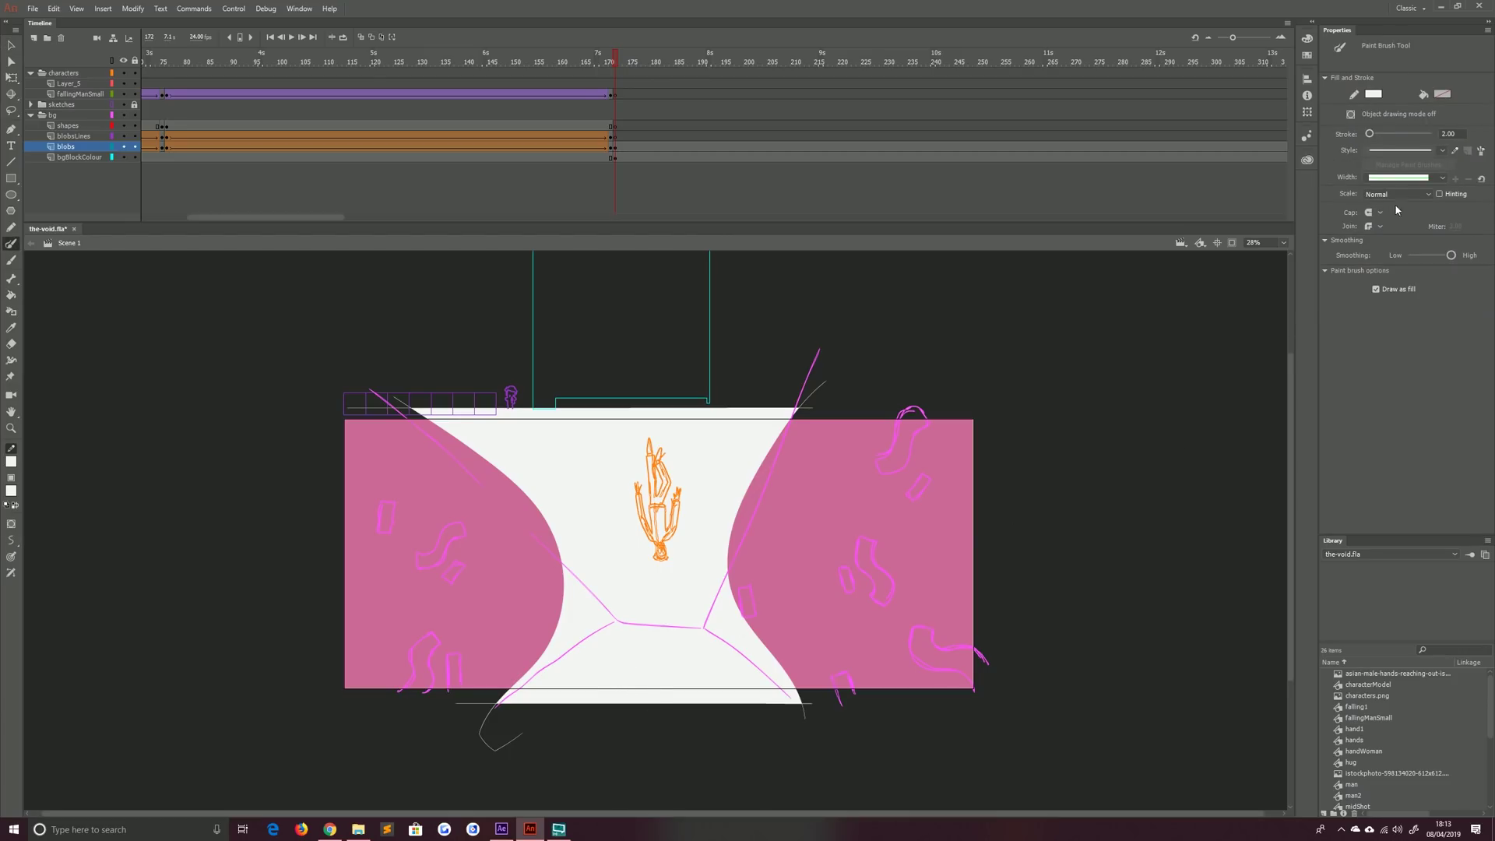
pyautogui.click(1453, 136)
pyautogui.write('4')
pyautogui.press('Return')
# Select and delete the stray overflow strokes above and below the stage
pyautogui.press('v')
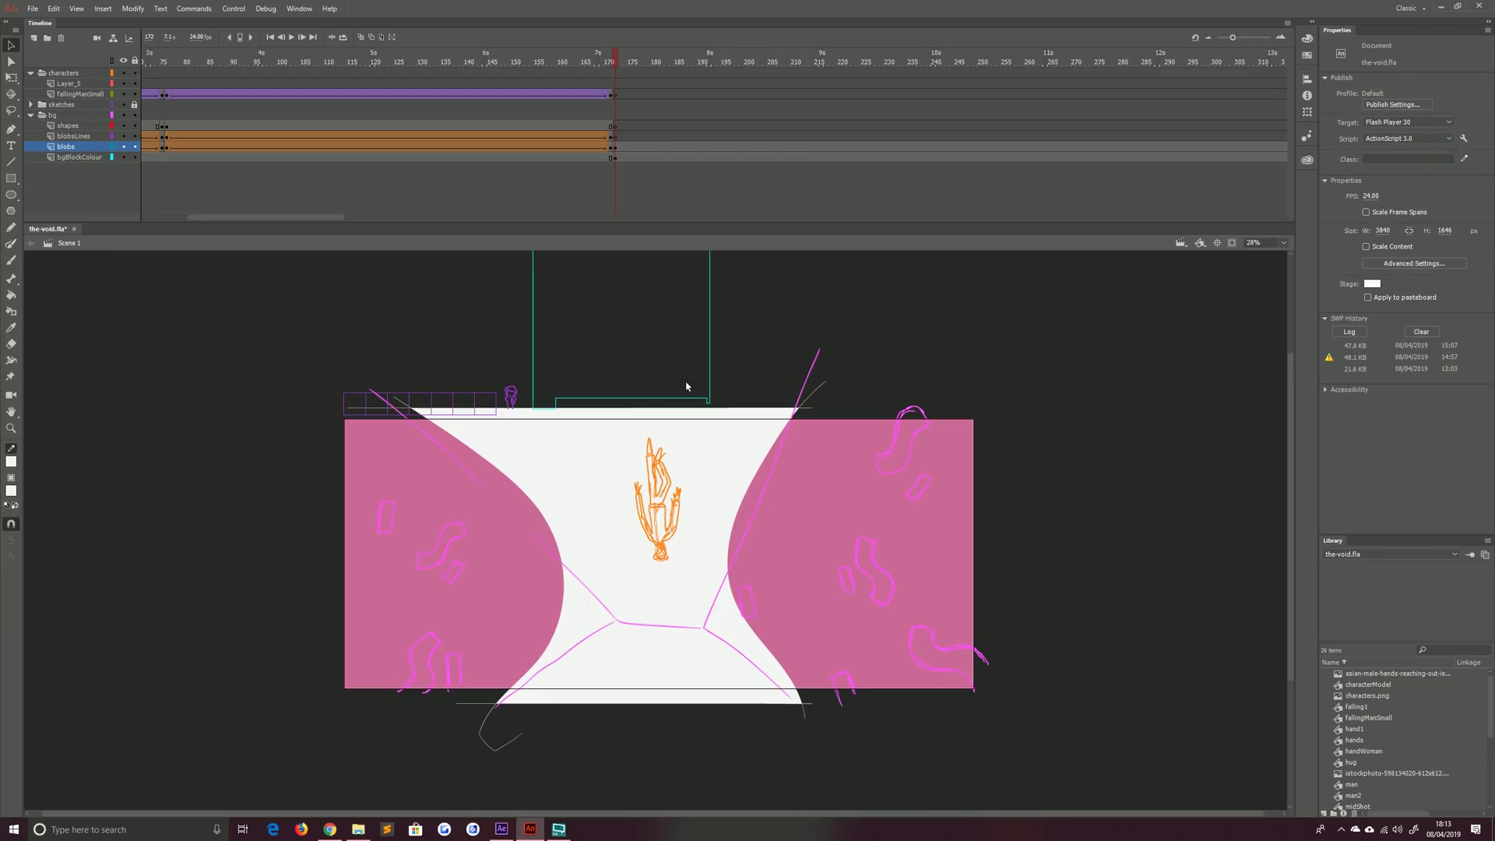
pyautogui.moveTo(885, 339); pyautogui.dragTo(329, 423)
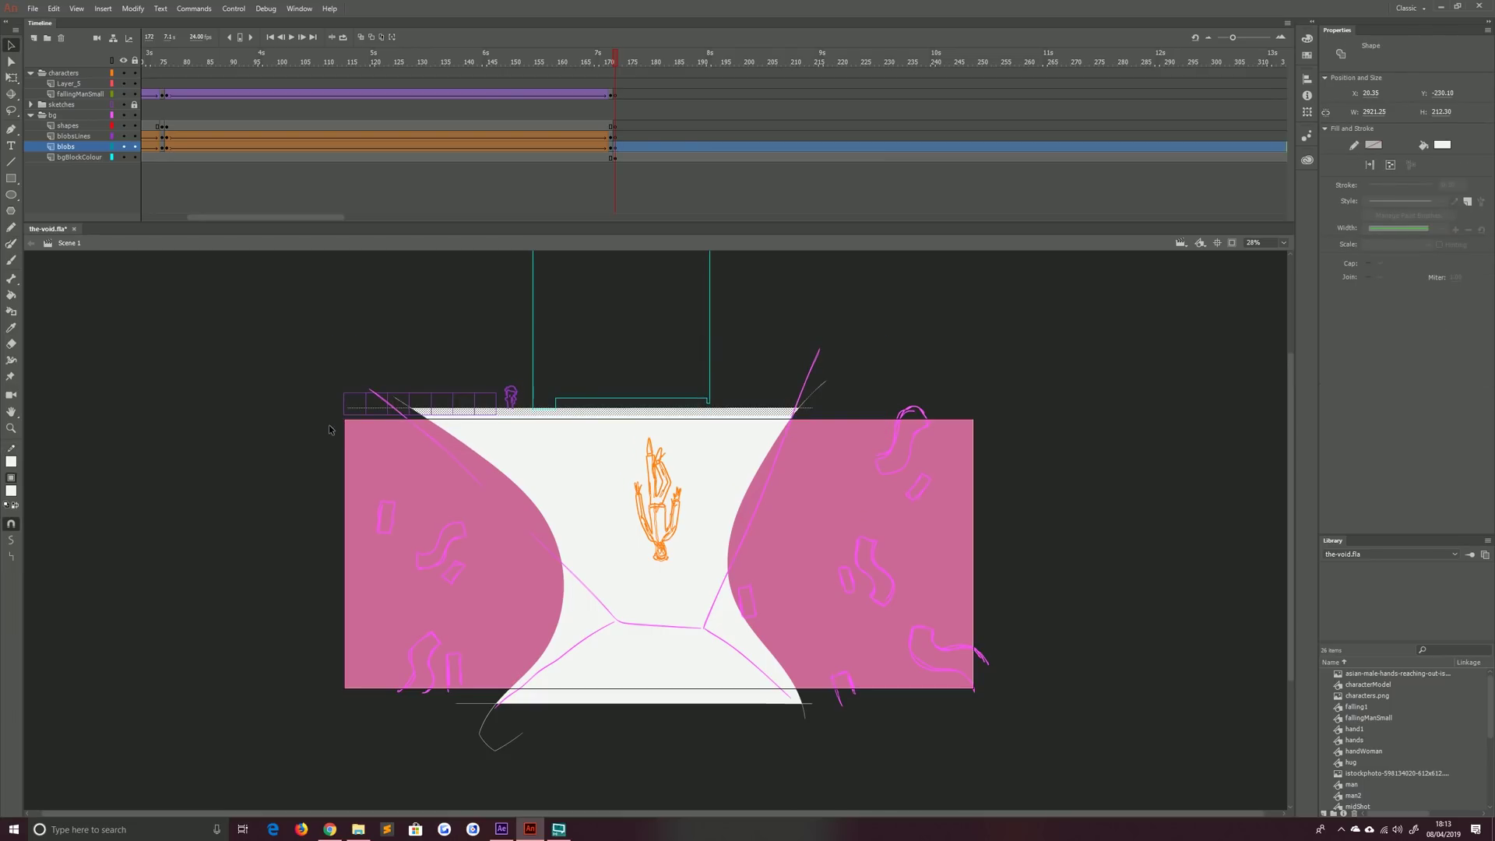
pyautogui.moveTo(877, 791); pyautogui.dragTo(413, 691)
pyautogui.press('Delete')
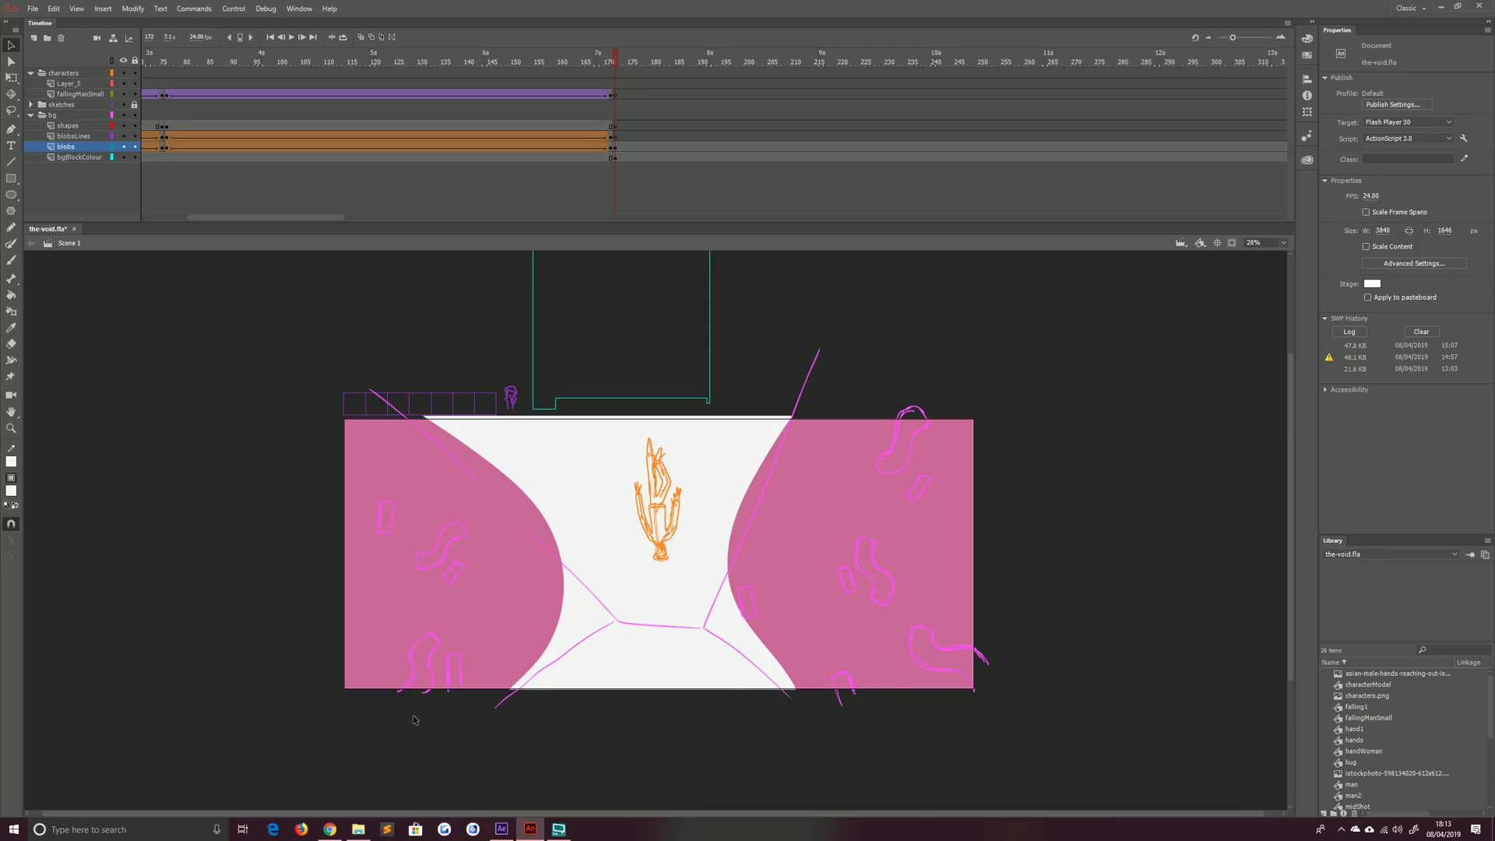
pyautogui.moveTo(884, 82); pyautogui.dragTo(1039, 97)
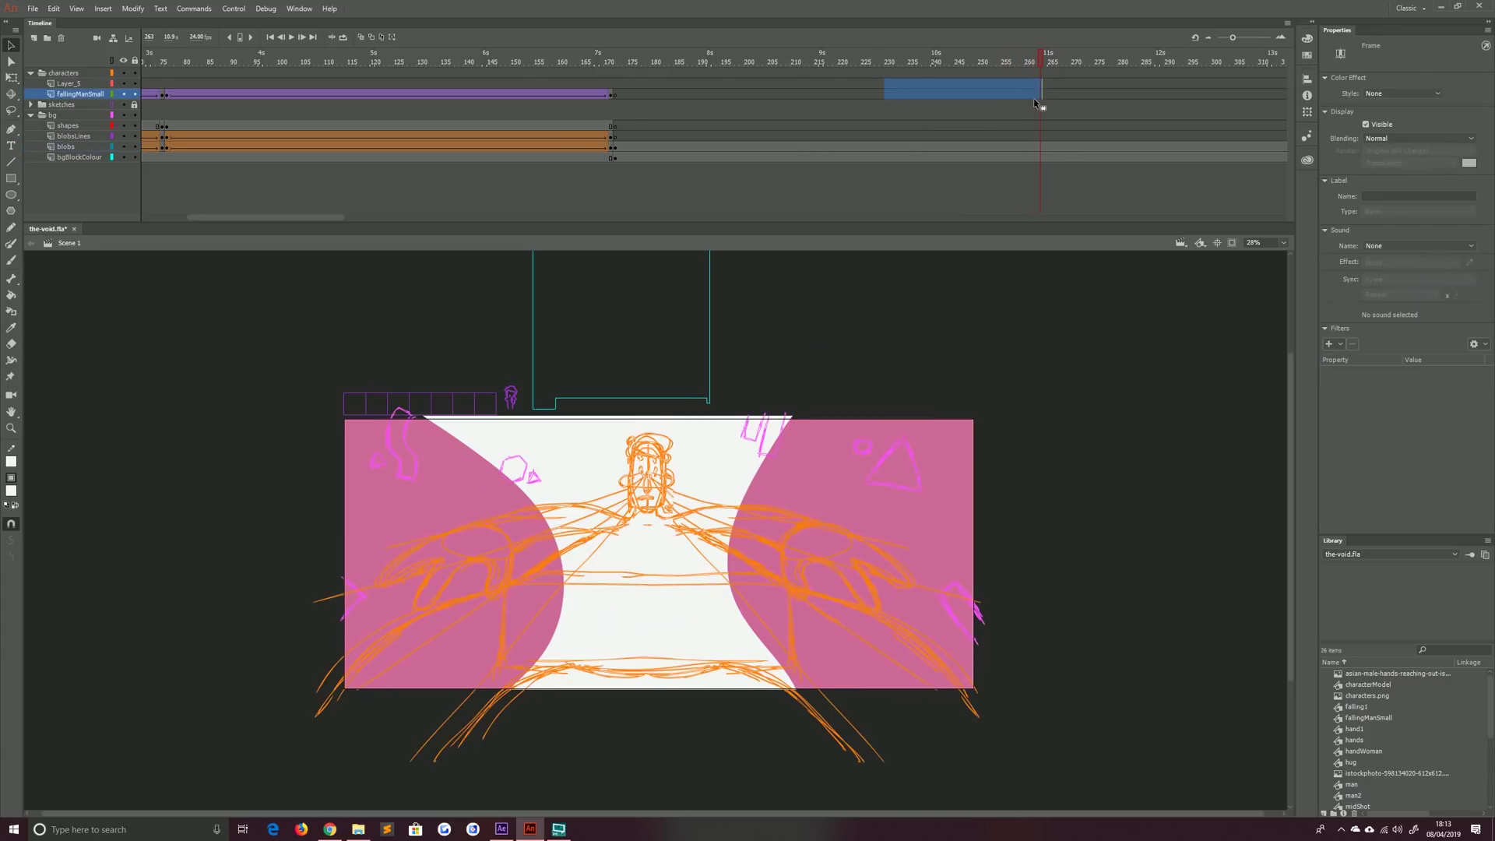
# Compare frames 262 and 263 on the blobs and blobsLines layers
pyautogui.click(1038, 147)
pyautogui.click(1034, 137)
pyautogui.click(1035, 147)
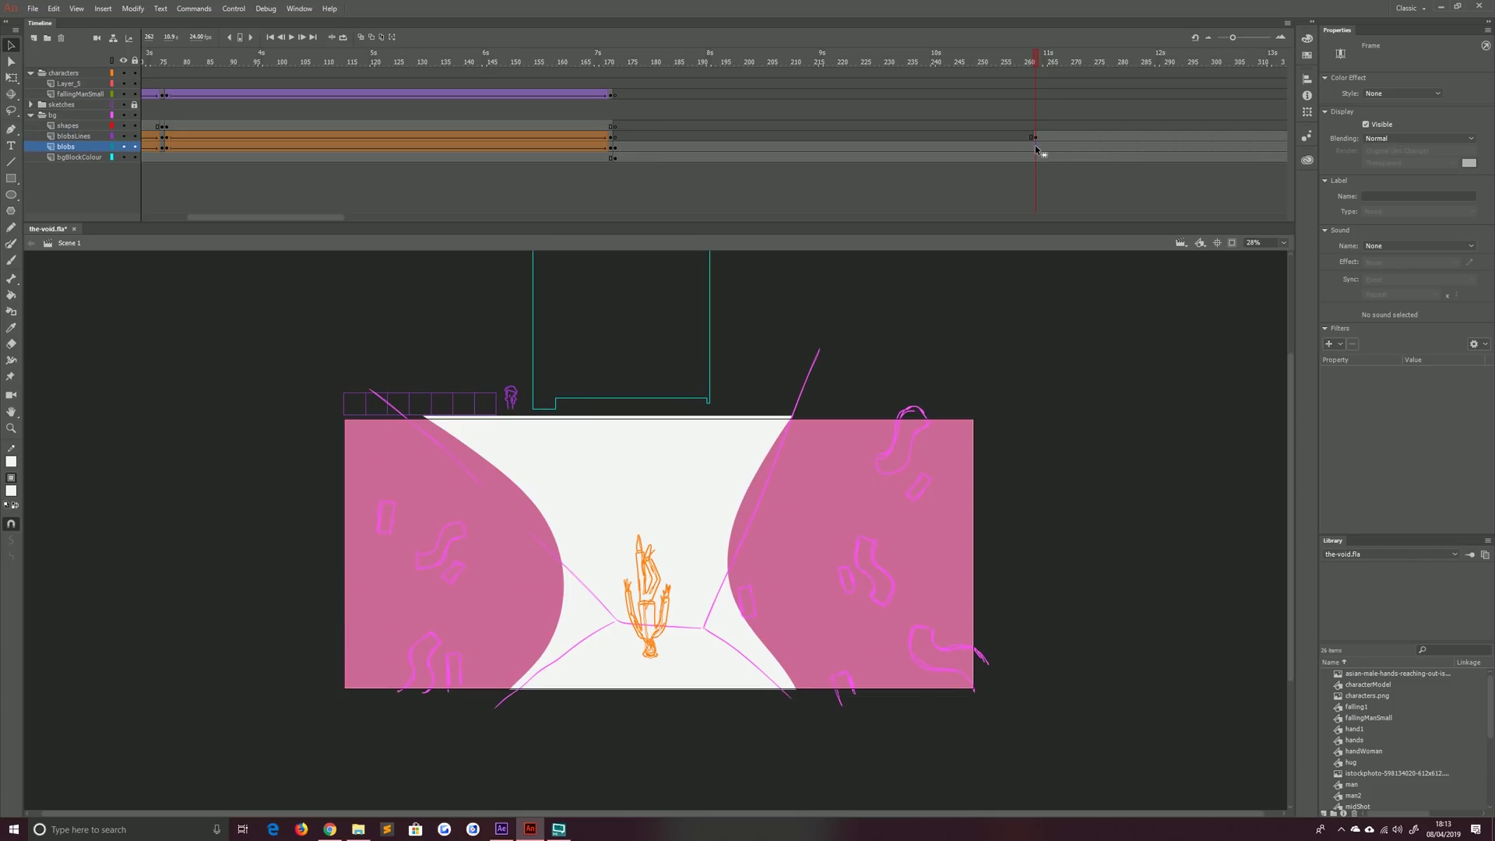
pyautogui.click(1035, 137)
pyautogui.click(1038, 139)
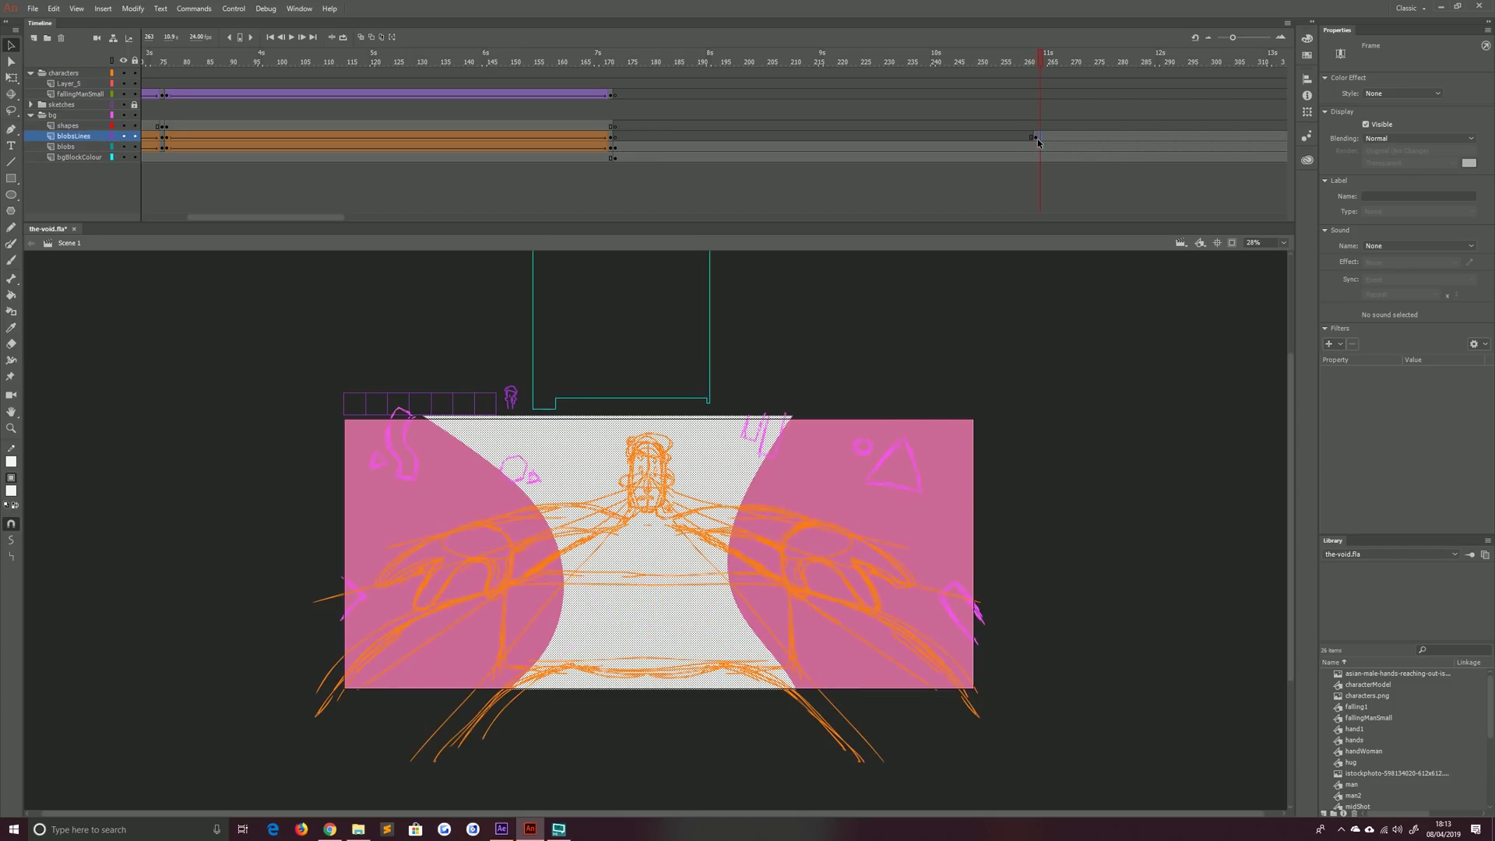
pyautogui.click(1035, 138)
pyautogui.click(1040, 147)
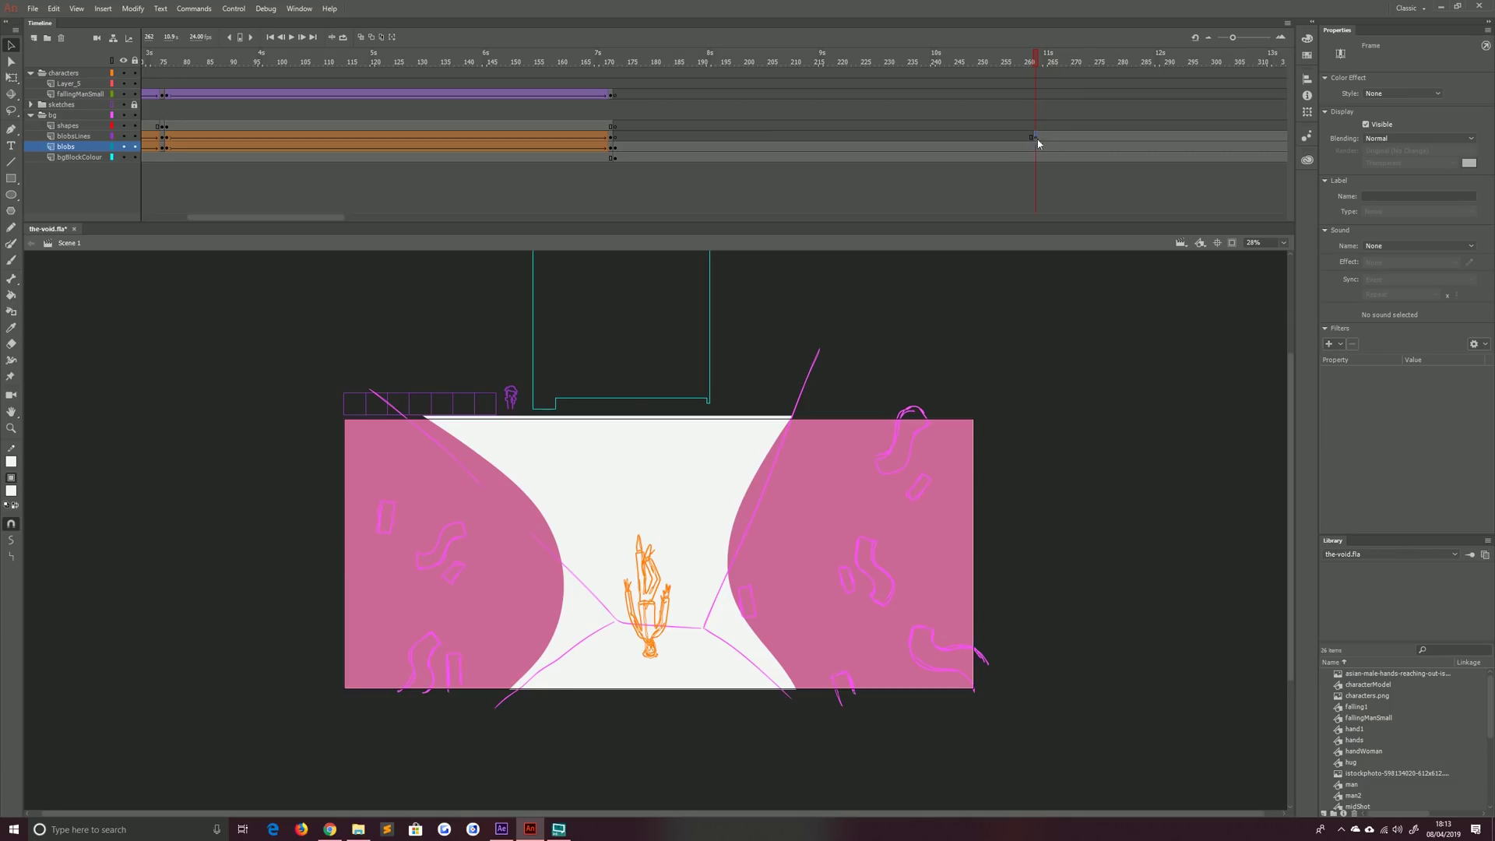
pyautogui.click(1037, 139)
pyautogui.moveTo(1037, 142); pyautogui.dragTo(1037, 139)
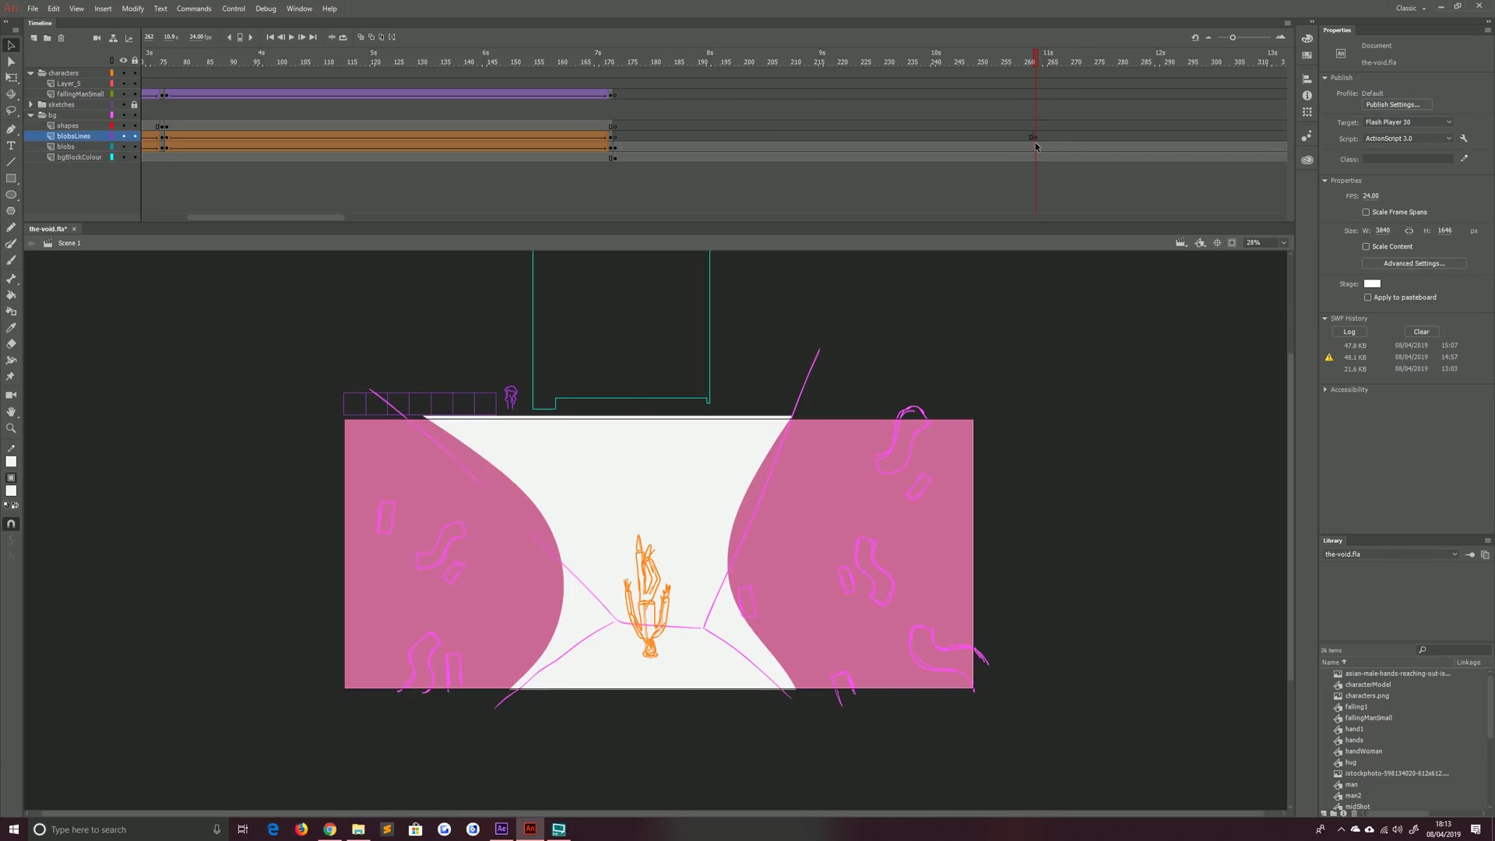
# Insert a blank keyframe at frame 262 on the blobs layer
pyautogui.click(1037, 148)
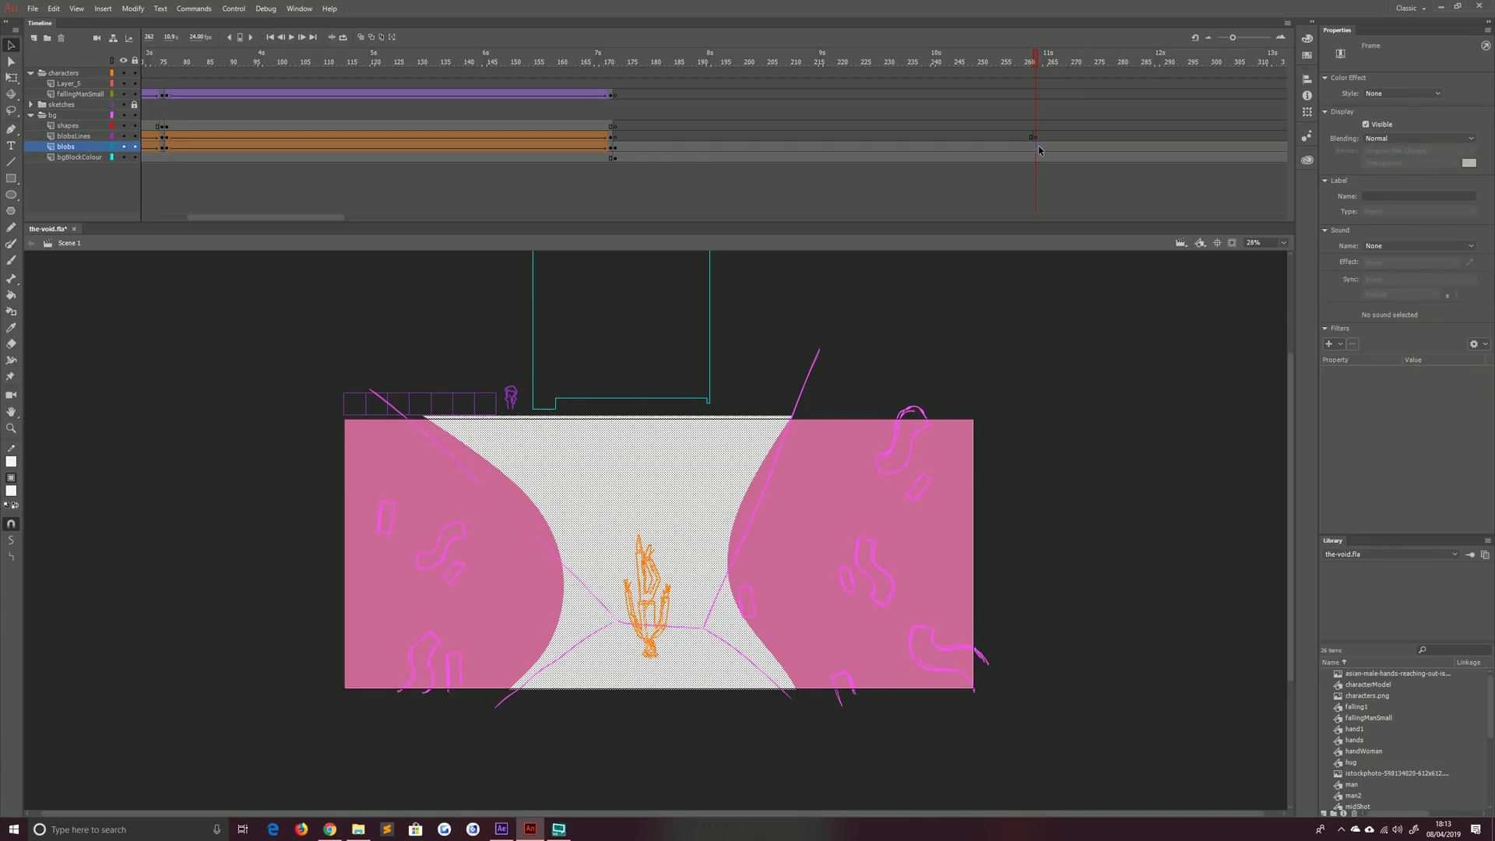
pyautogui.click(1040, 138)
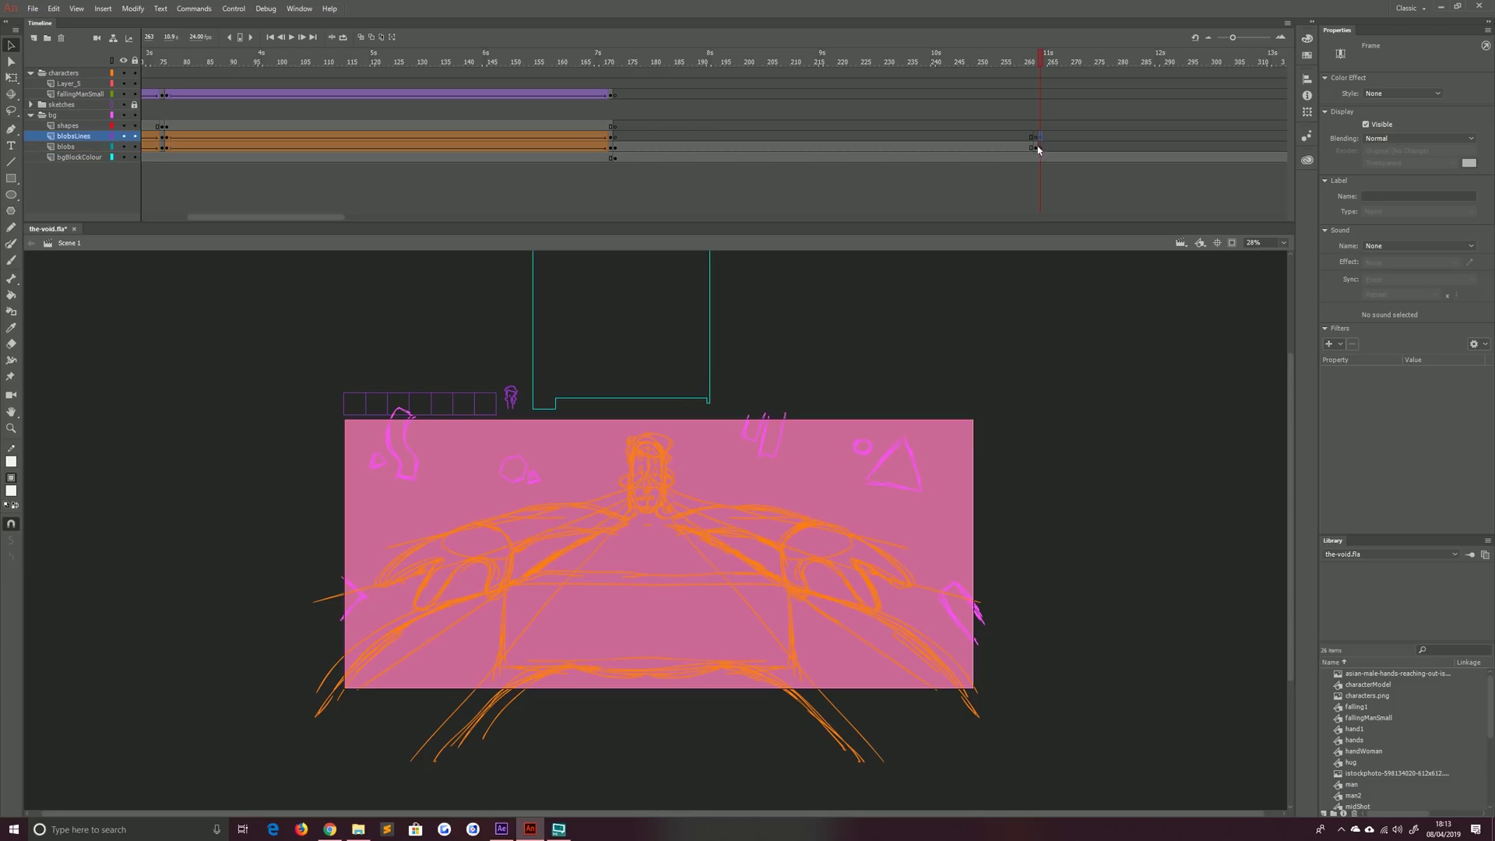
pyautogui.moveTo(1036, 148); pyautogui.dragTo(1038, 154)
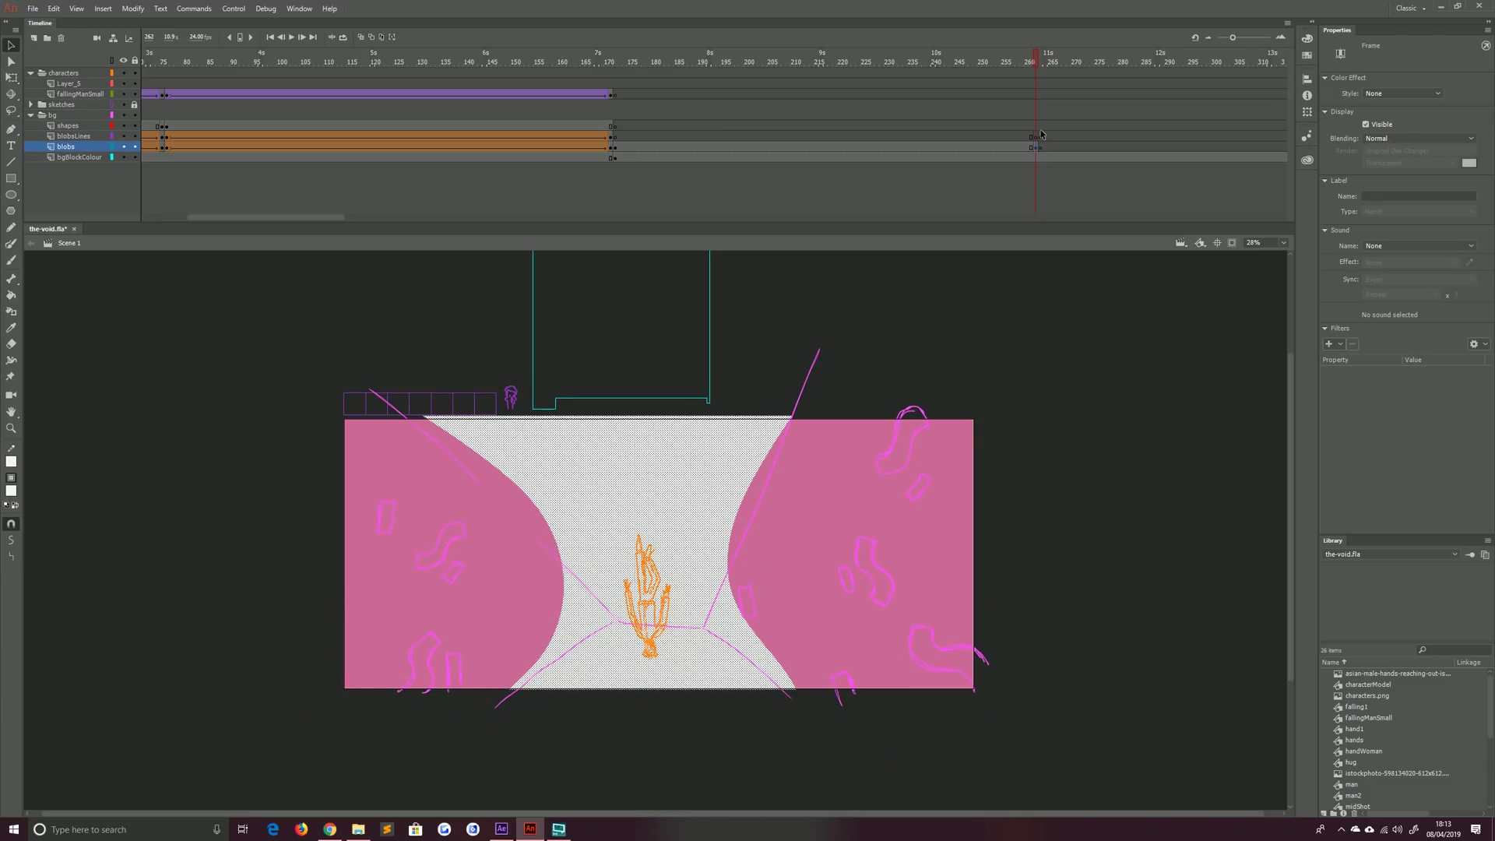
pyautogui.click(1041, 126)
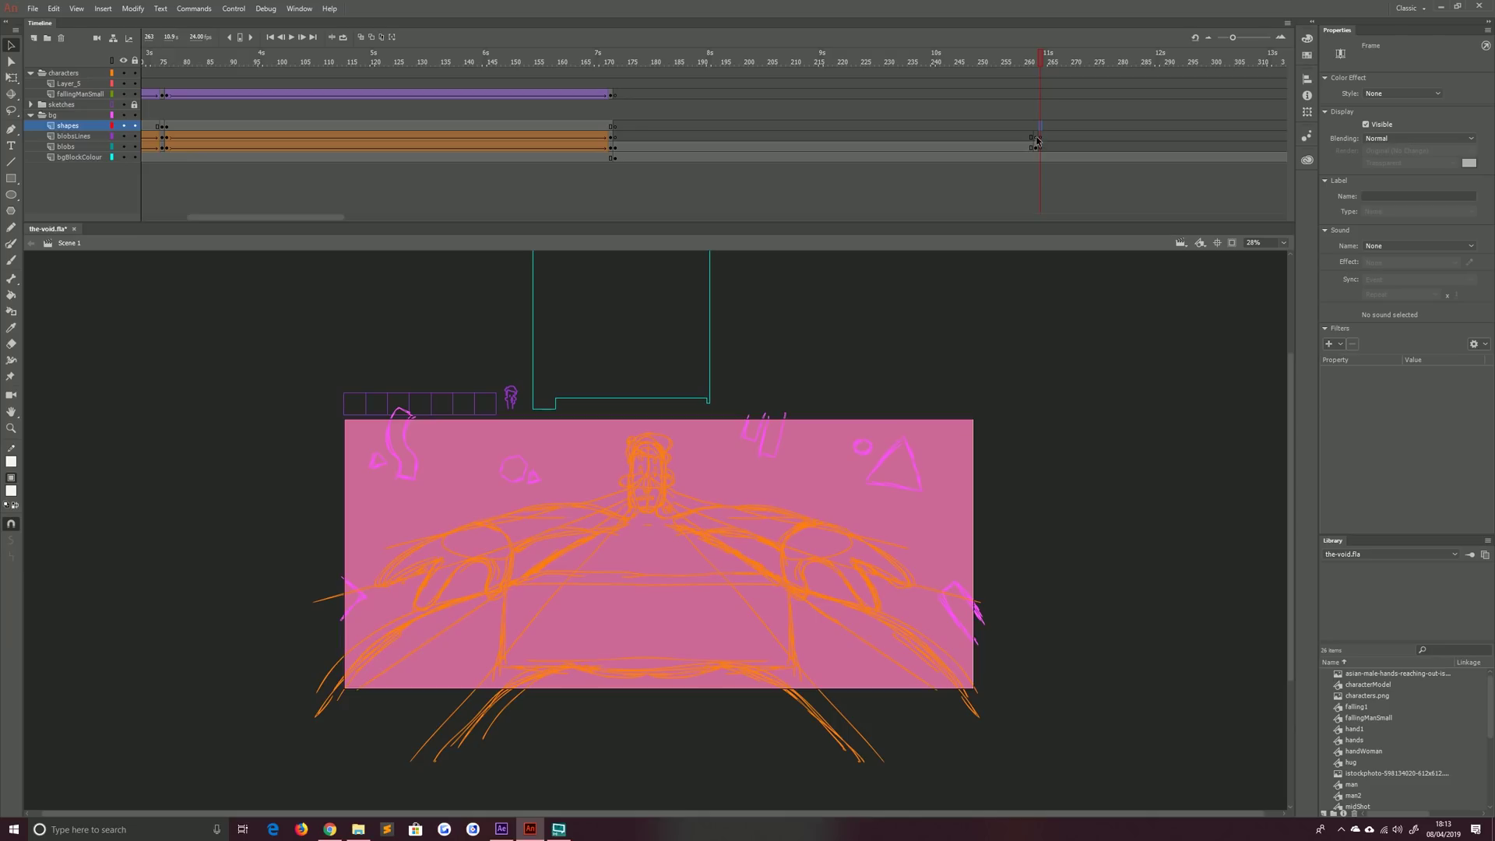
pyautogui.click(1035, 141)
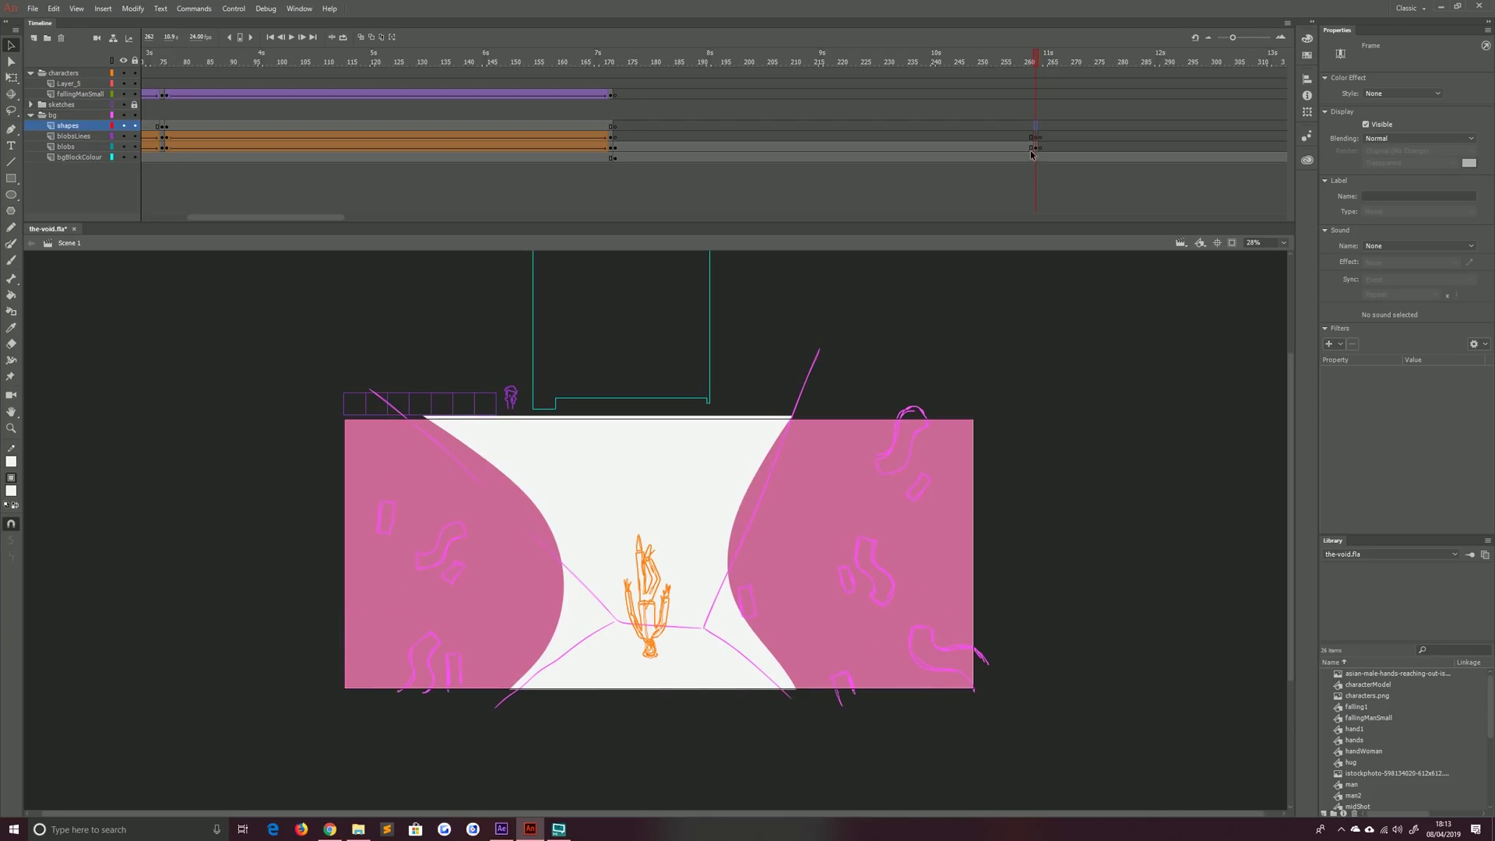
pyautogui.click(1035, 148)
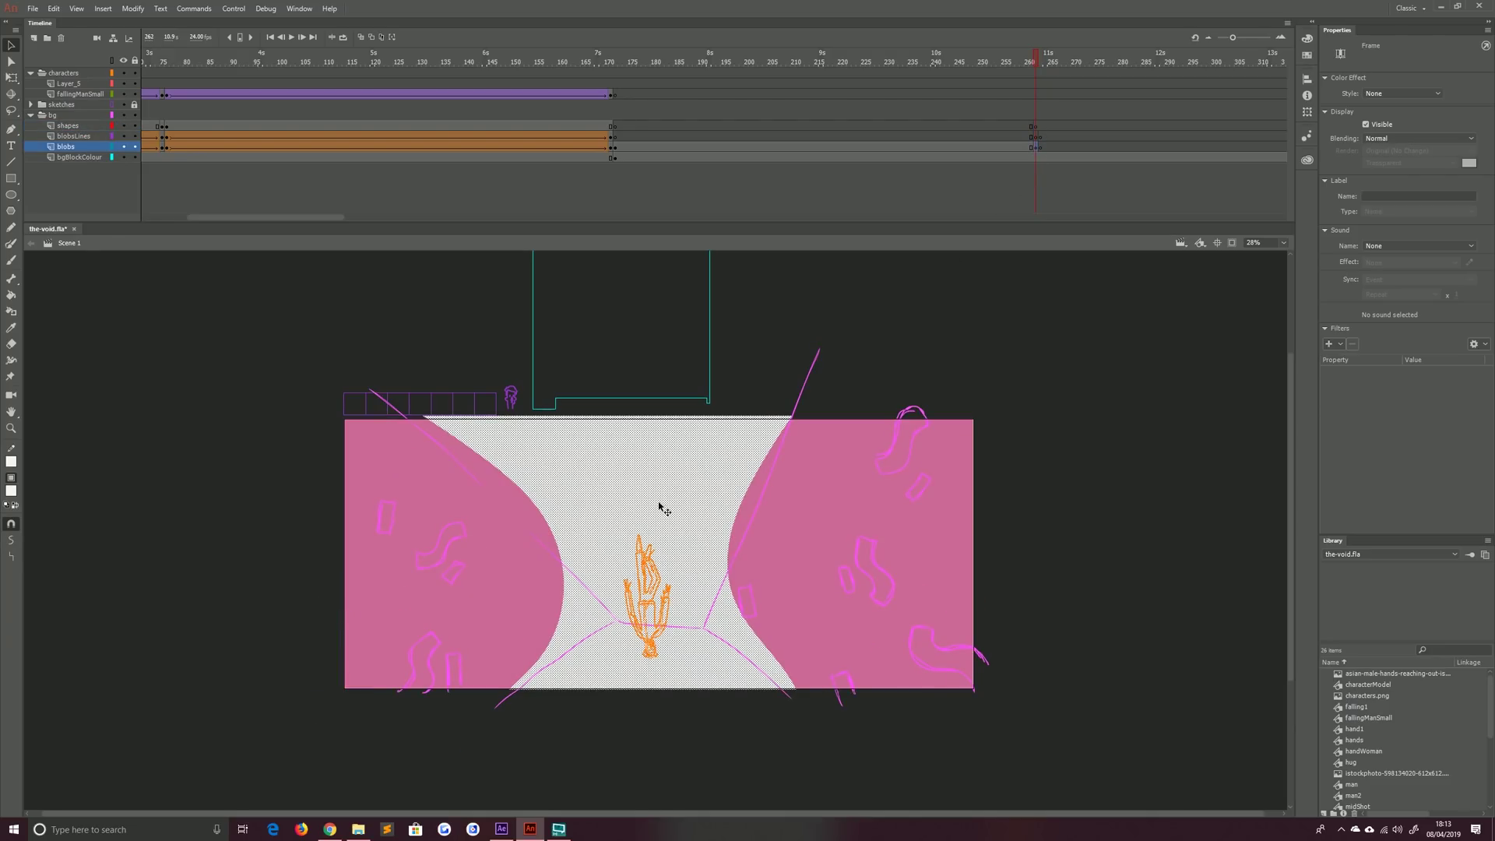
pyautogui.click(630, 488)
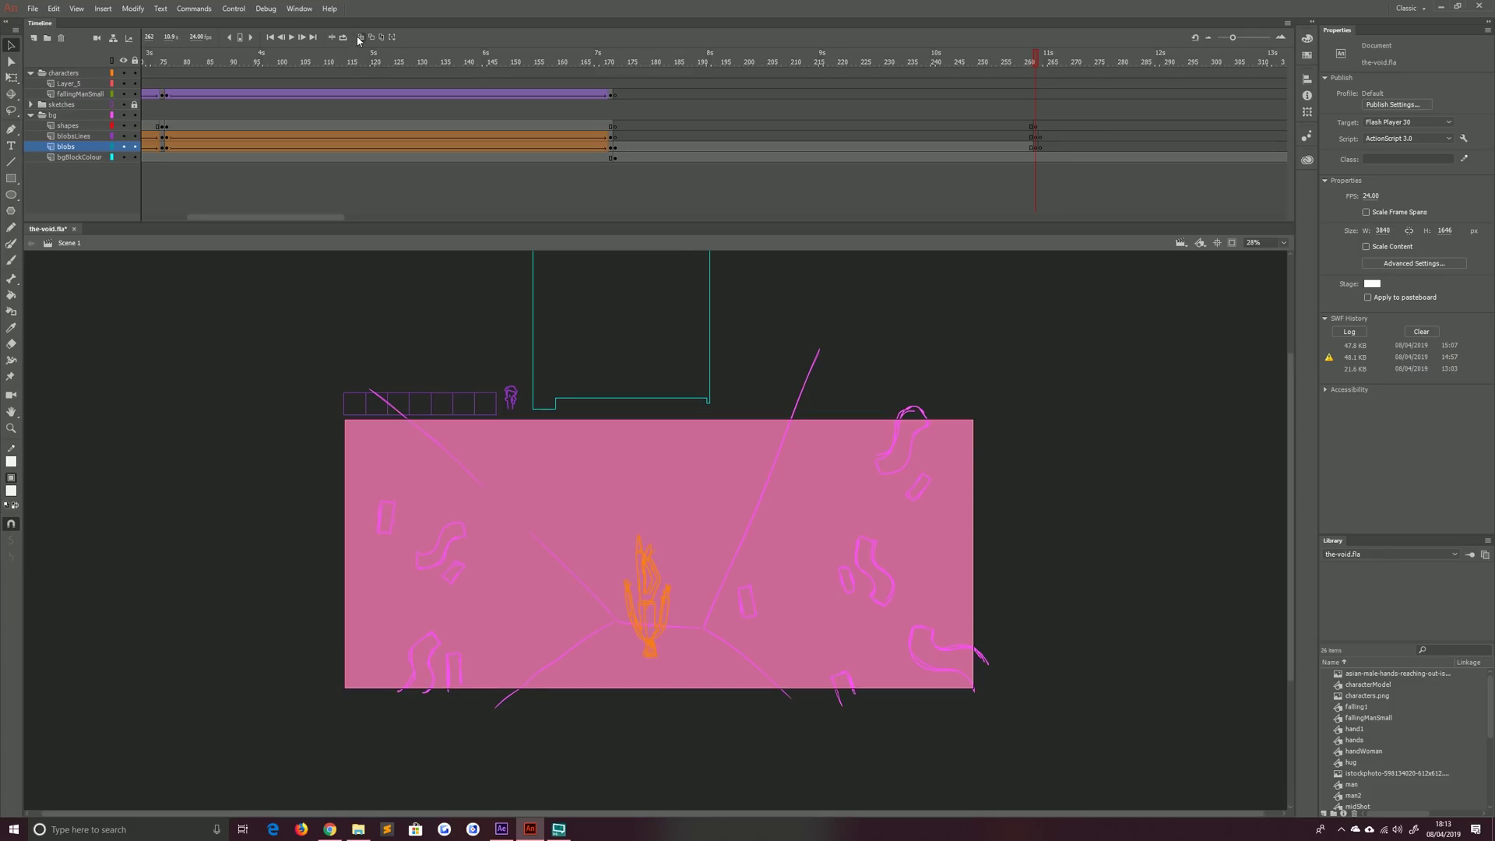
# Draw two new narrower-waisted side curves with top and bottom closing lines
pyautogui.press('b')
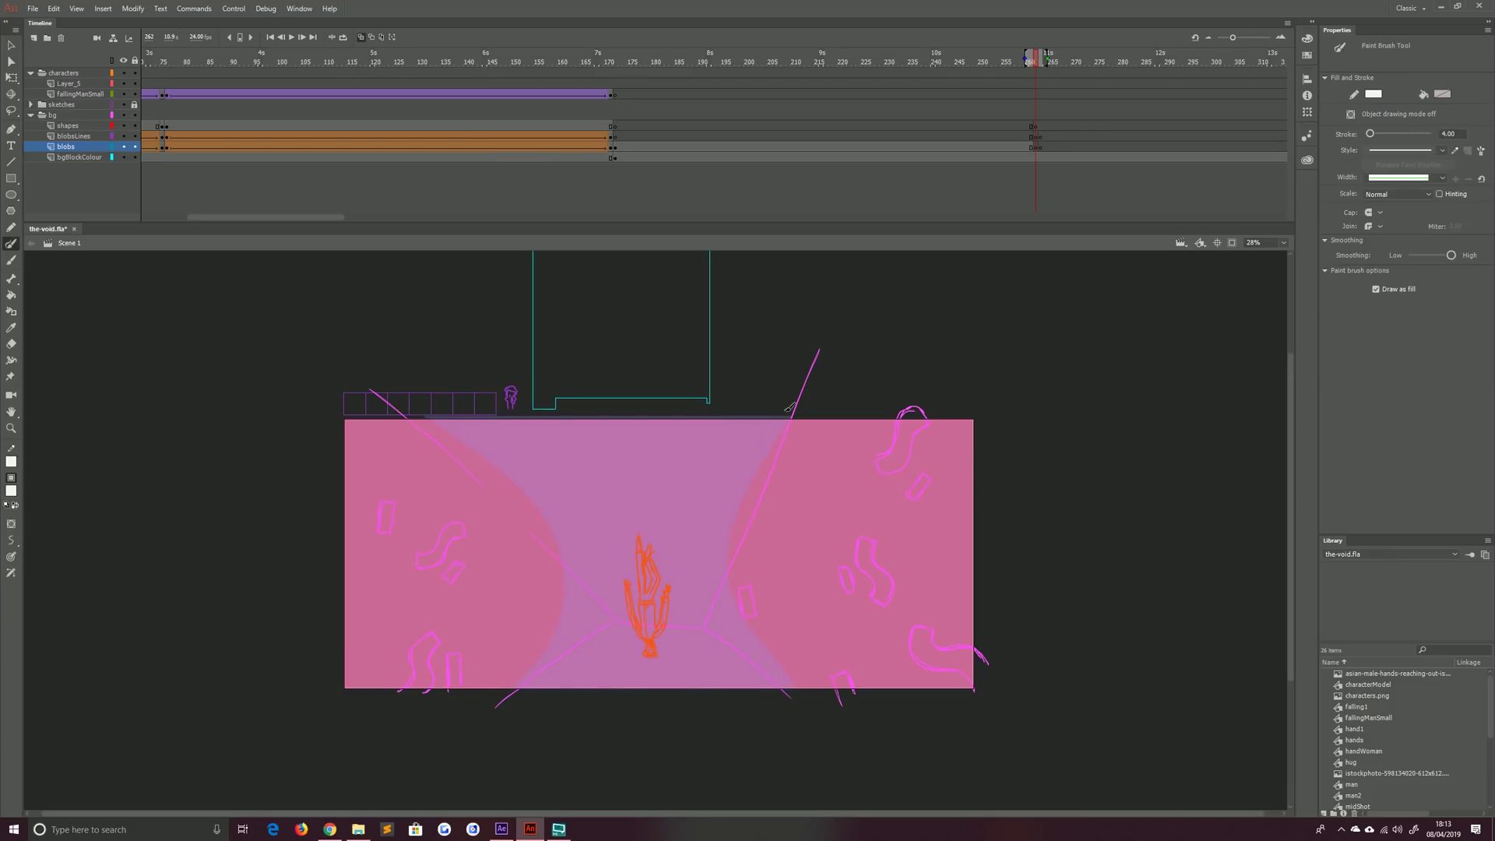
pyautogui.moveTo(799, 374)
pyautogui.mouseDown()
pyautogui.moveTo(740, 478)
pyautogui.moveTo(755, 588)
pyautogui.mouseUp()
pyautogui.moveTo(793, 702); pyautogui.dragTo(783, 740)
pyautogui.moveTo(458, 389); pyautogui.dragTo(506, 447)
pyautogui.moveTo(517, 618); pyautogui.dragTo(519, 759)
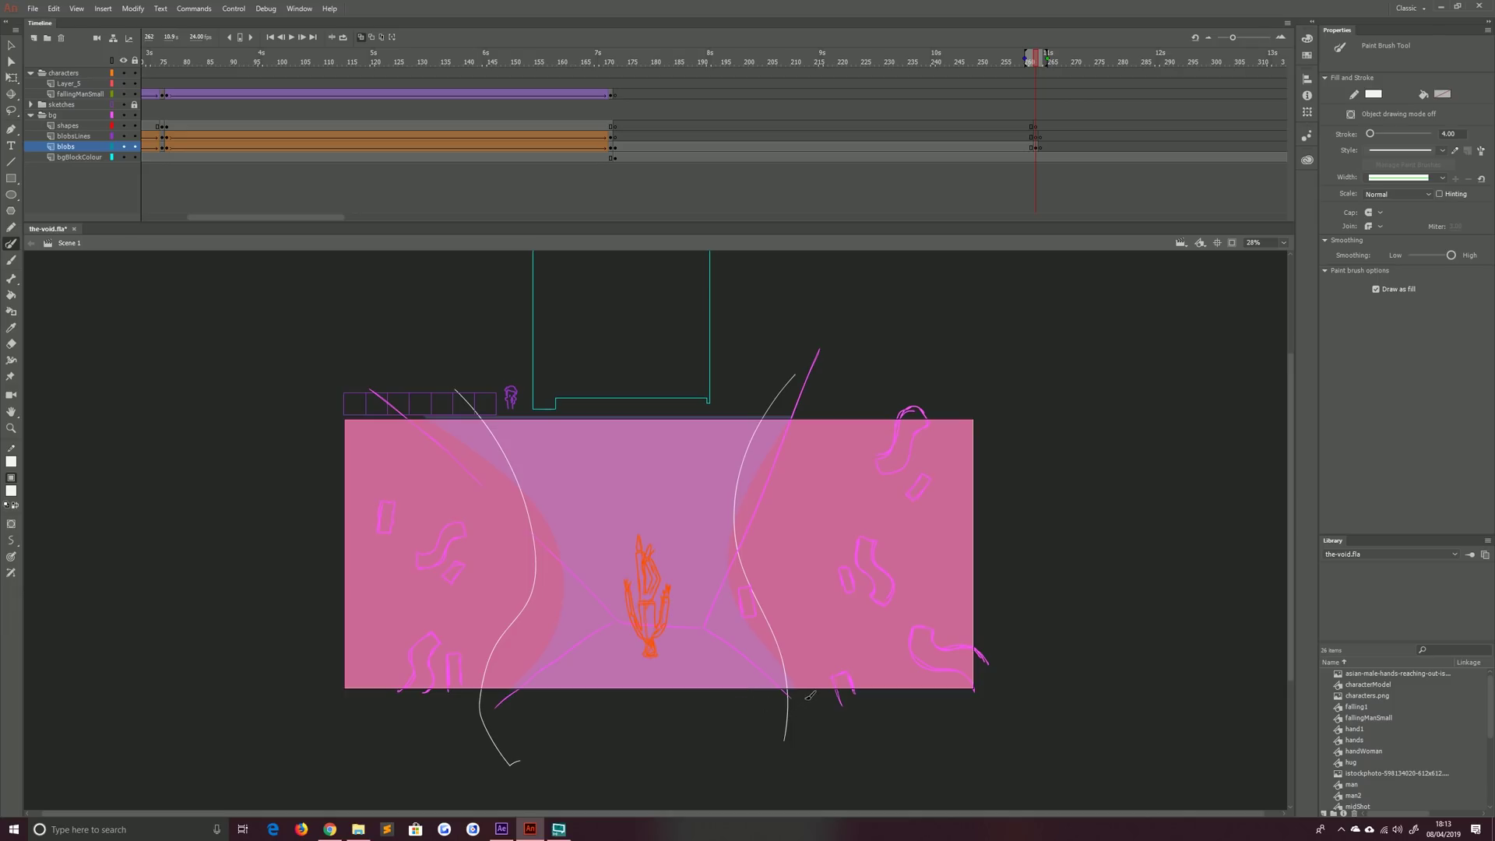
pyautogui.moveTo(801, 699); pyautogui.dragTo(432, 699)
pyautogui.moveTo(419, 405); pyautogui.dragTo(411, 402)
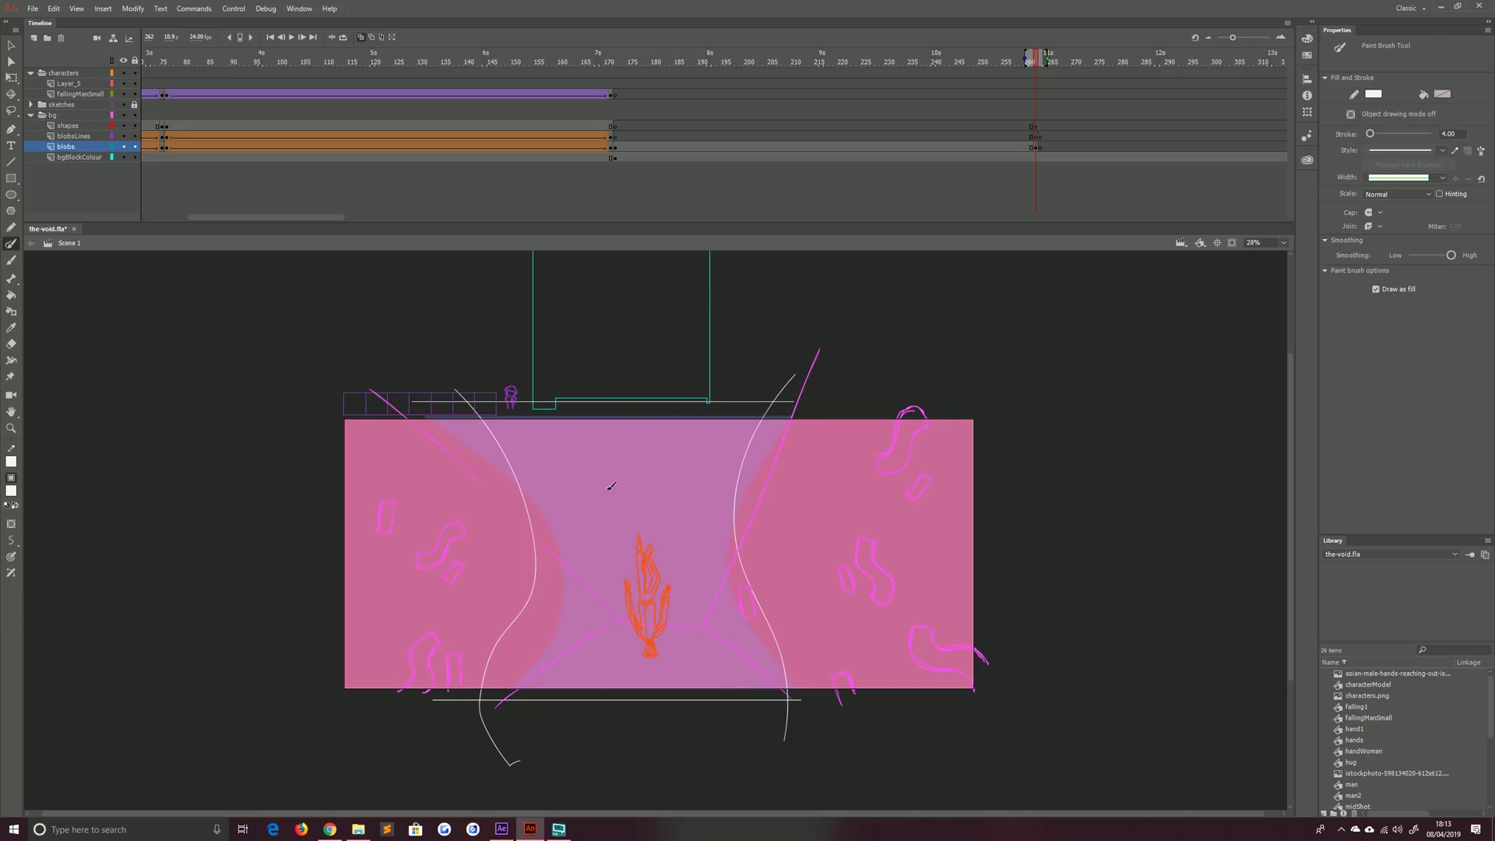
# Fill the new central region white and delete the overflow strokes below and above the stage
pyautogui.press('k')
pyautogui.click(611, 492)
pyautogui.press('v')
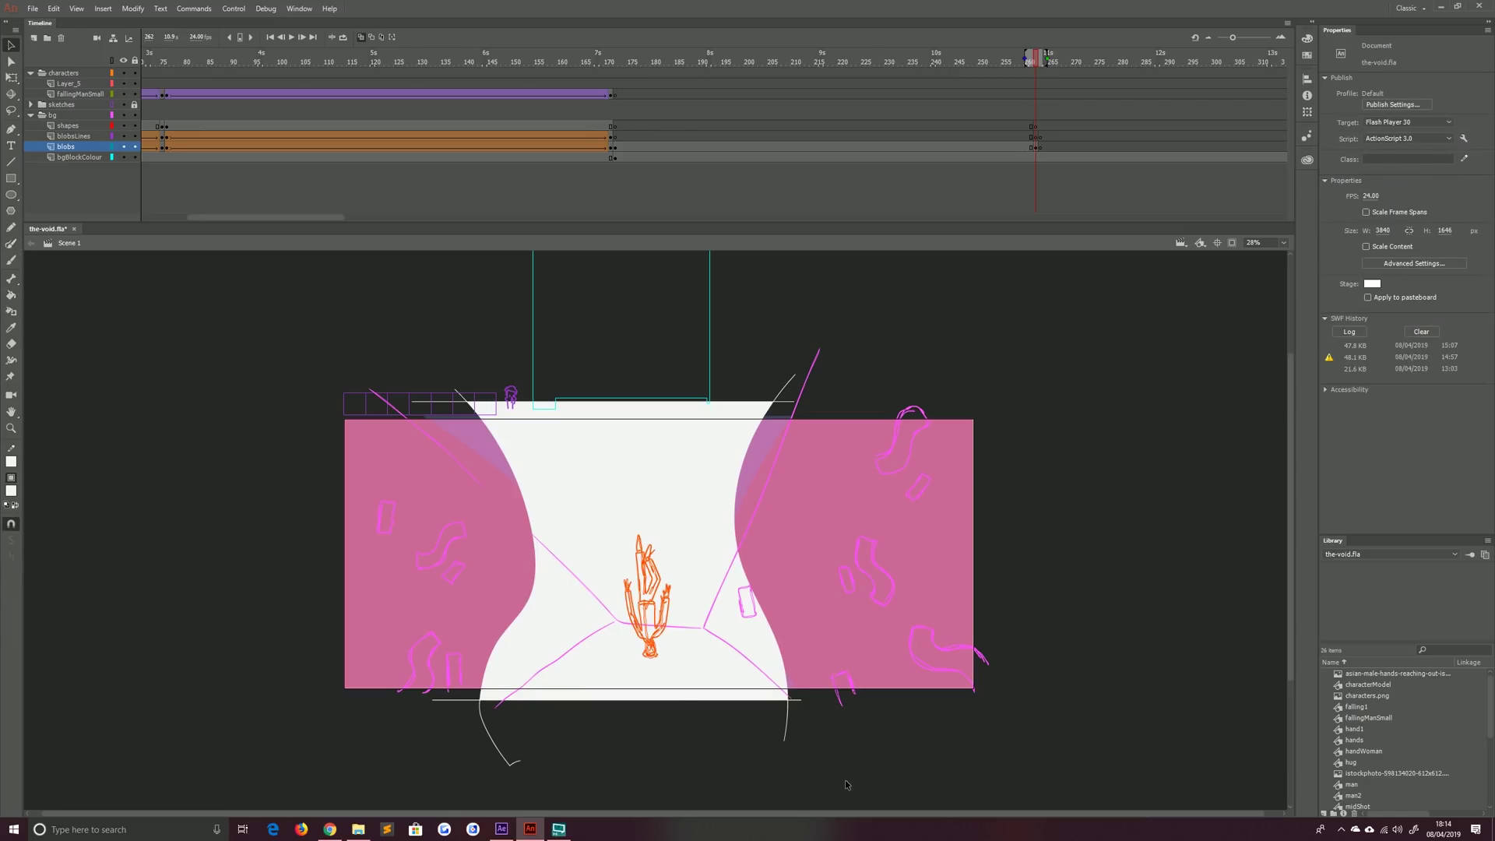
pyautogui.moveTo(846, 786); pyautogui.dragTo(388, 683)
pyautogui.press('Delete')
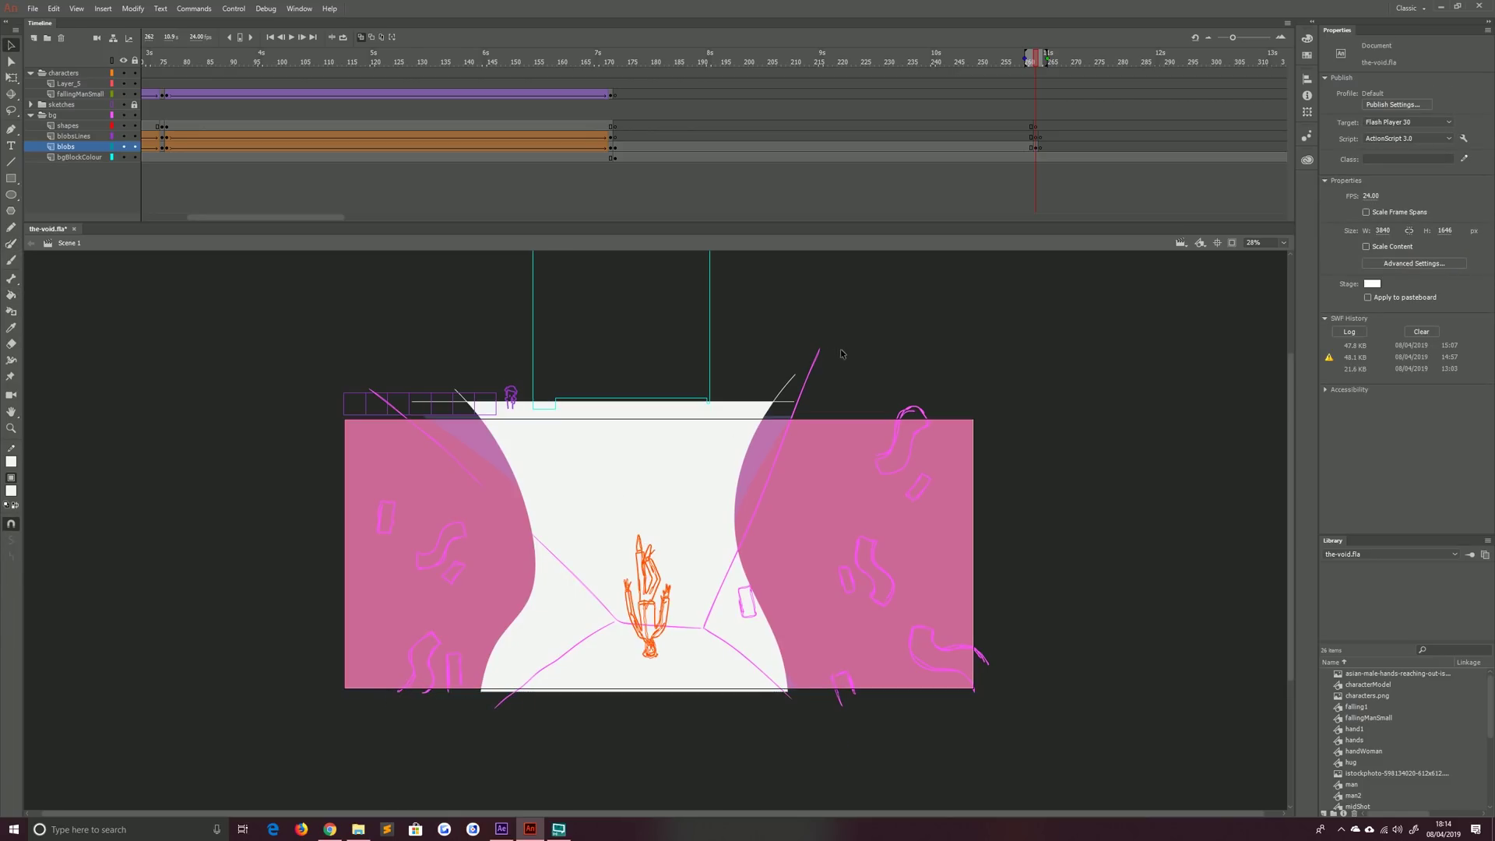
pyautogui.moveTo(849, 358); pyautogui.dragTo(358, 421)
pyautogui.press('Delete')
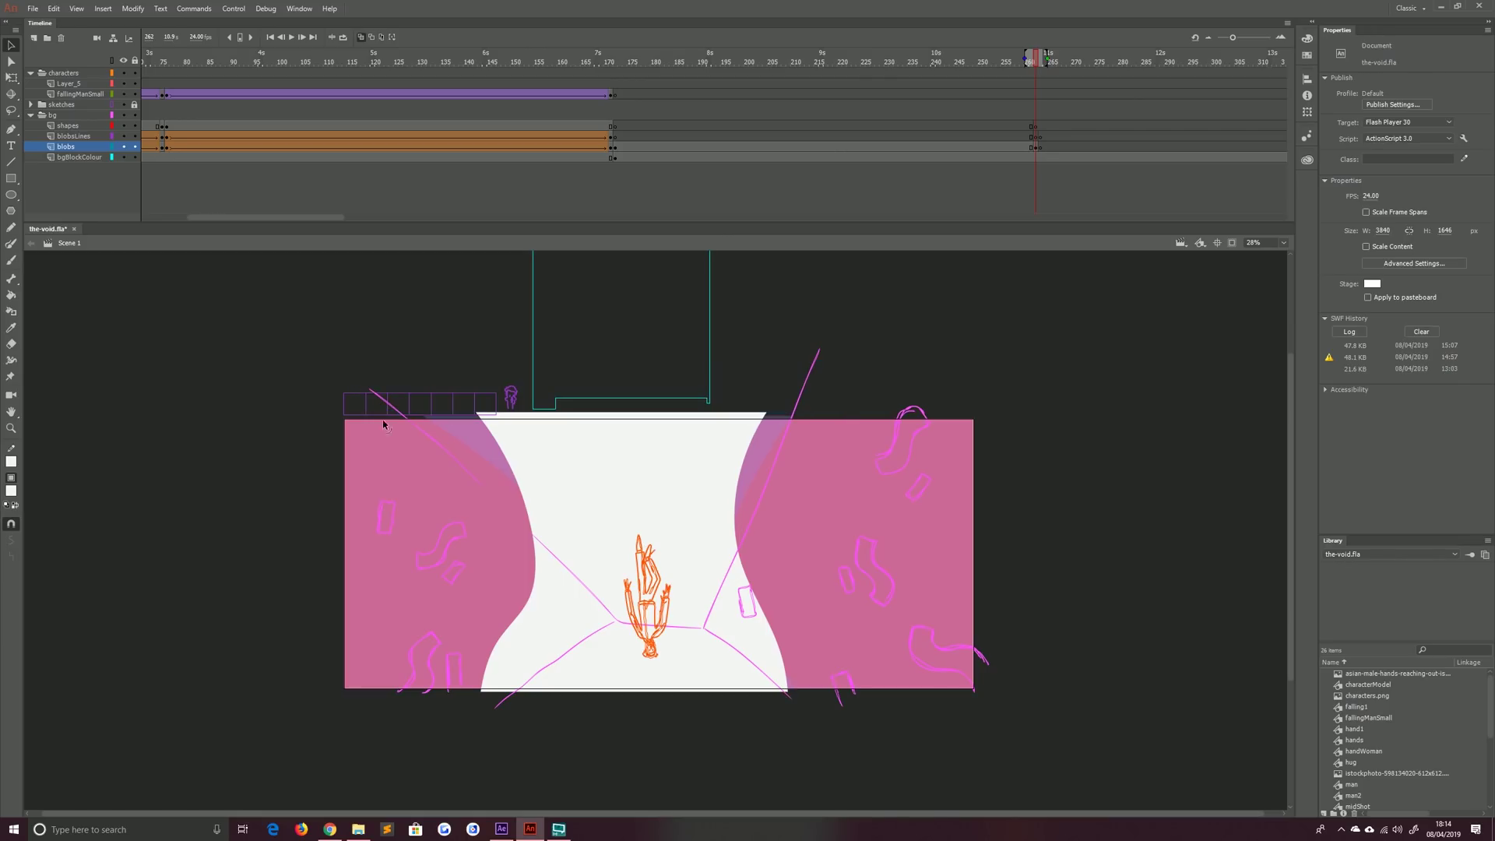
# Apply a shape tween to the blobs layer from frame 172 to 262, then disable onion skinning
pyautogui.rightClick(807, 151)
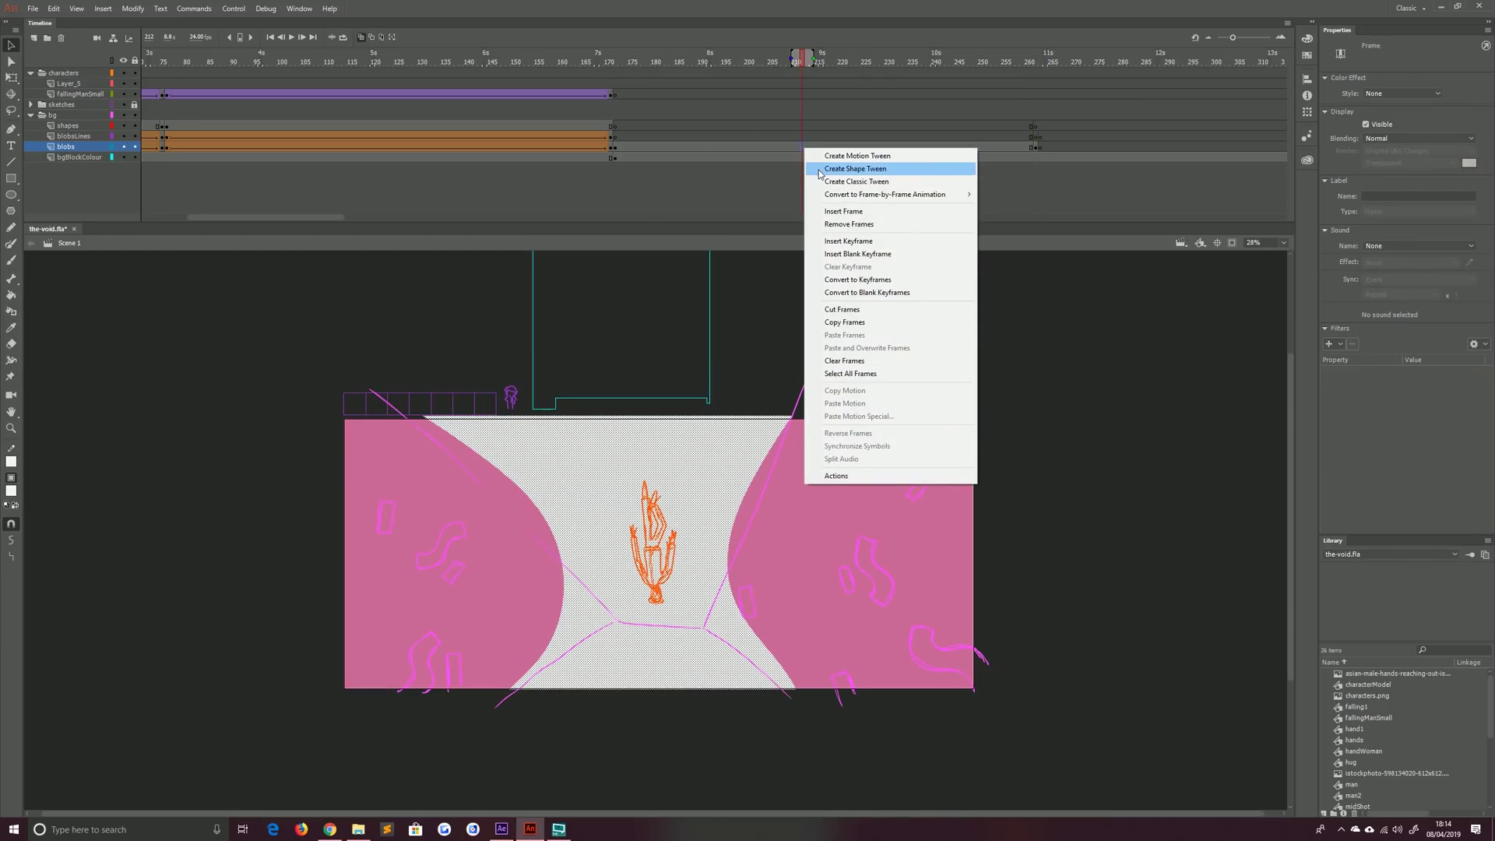
pyautogui.click(817, 162)
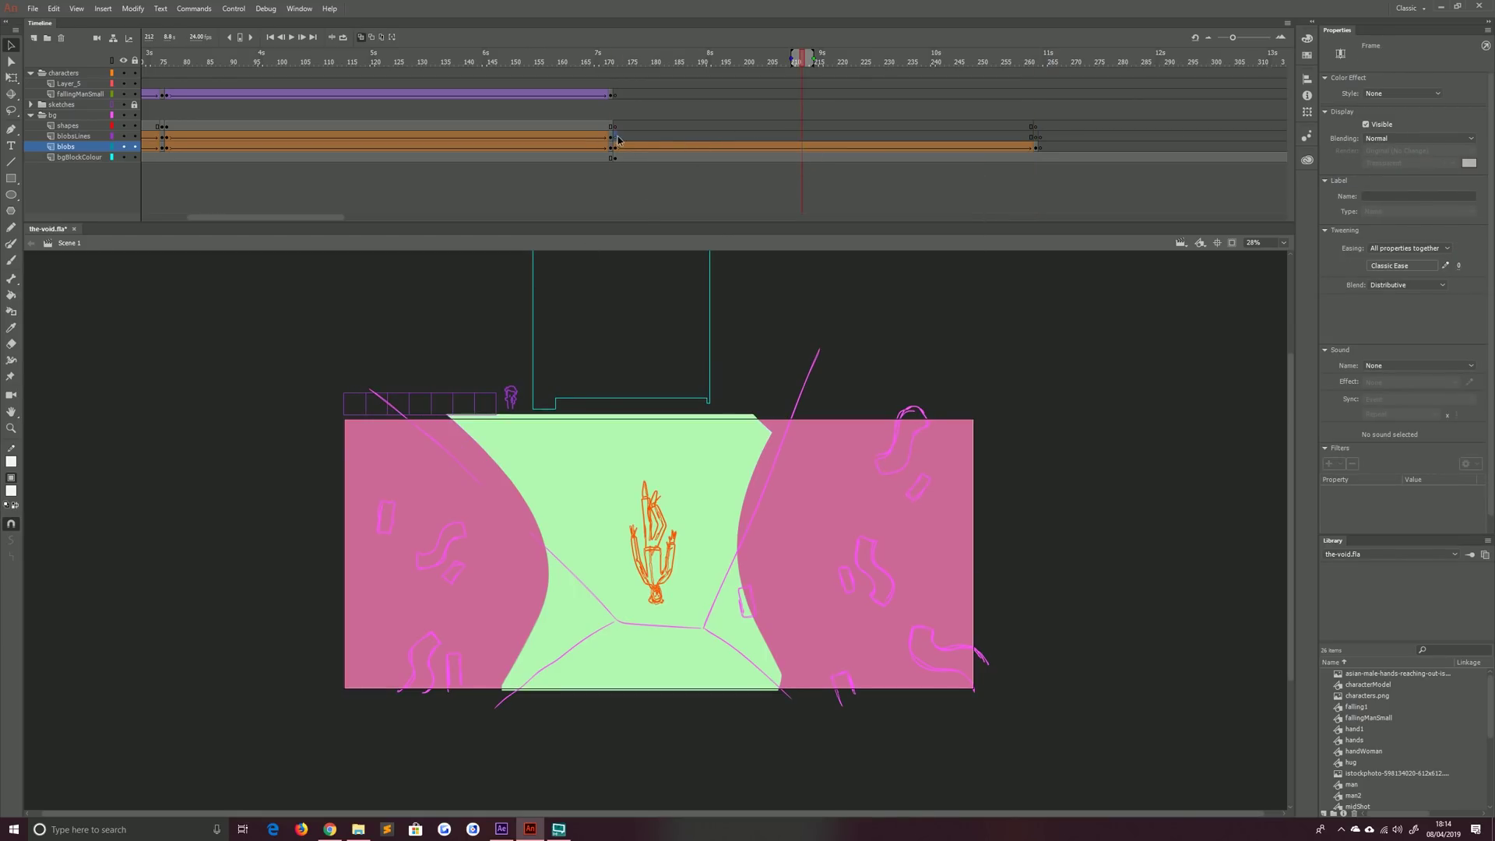
pyautogui.moveTo(619, 140)
pyautogui.mouseDown()
pyautogui.moveTo(988, 140)
pyautogui.moveTo(684, 119)
pyautogui.moveTo(623, 158)
pyautogui.moveTo(614, 147)
pyautogui.mouseUp()
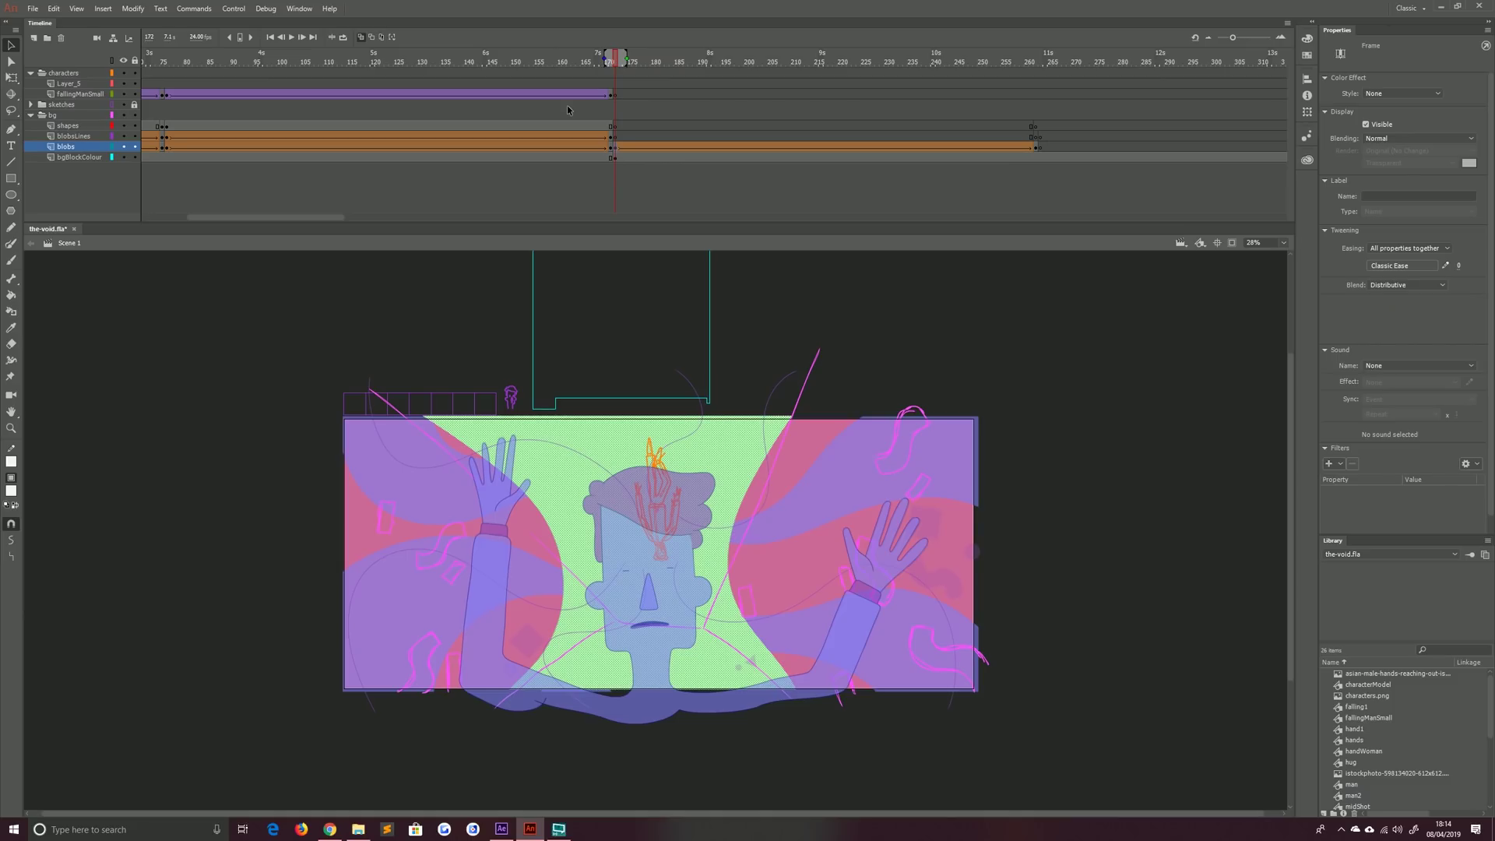
pyautogui.click(361, 38)
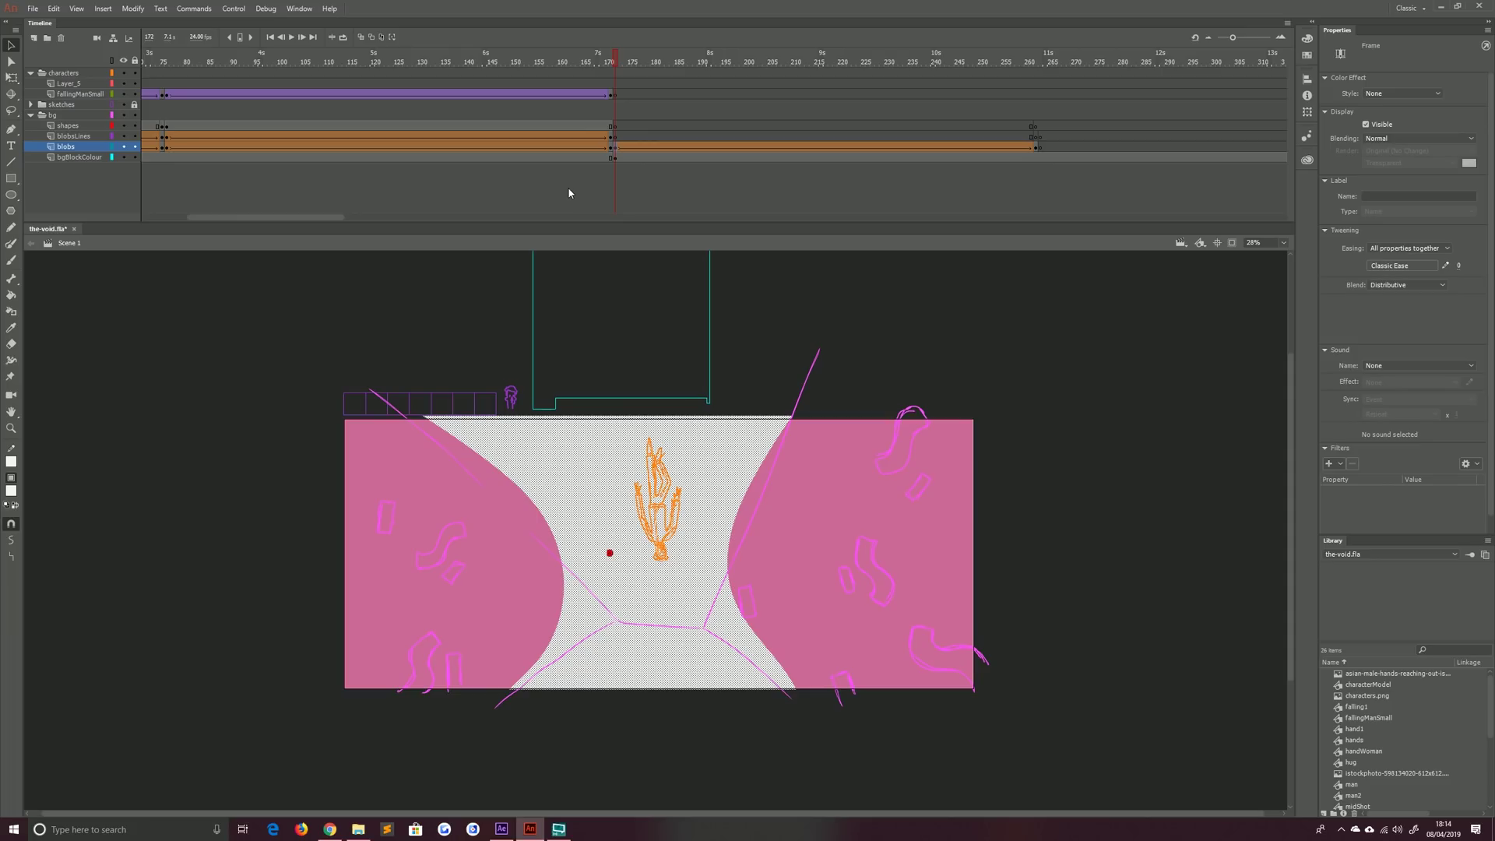
# Pin a shape hint to the white shape's top-left corner and preview the morph
pyautogui.click(610, 553)
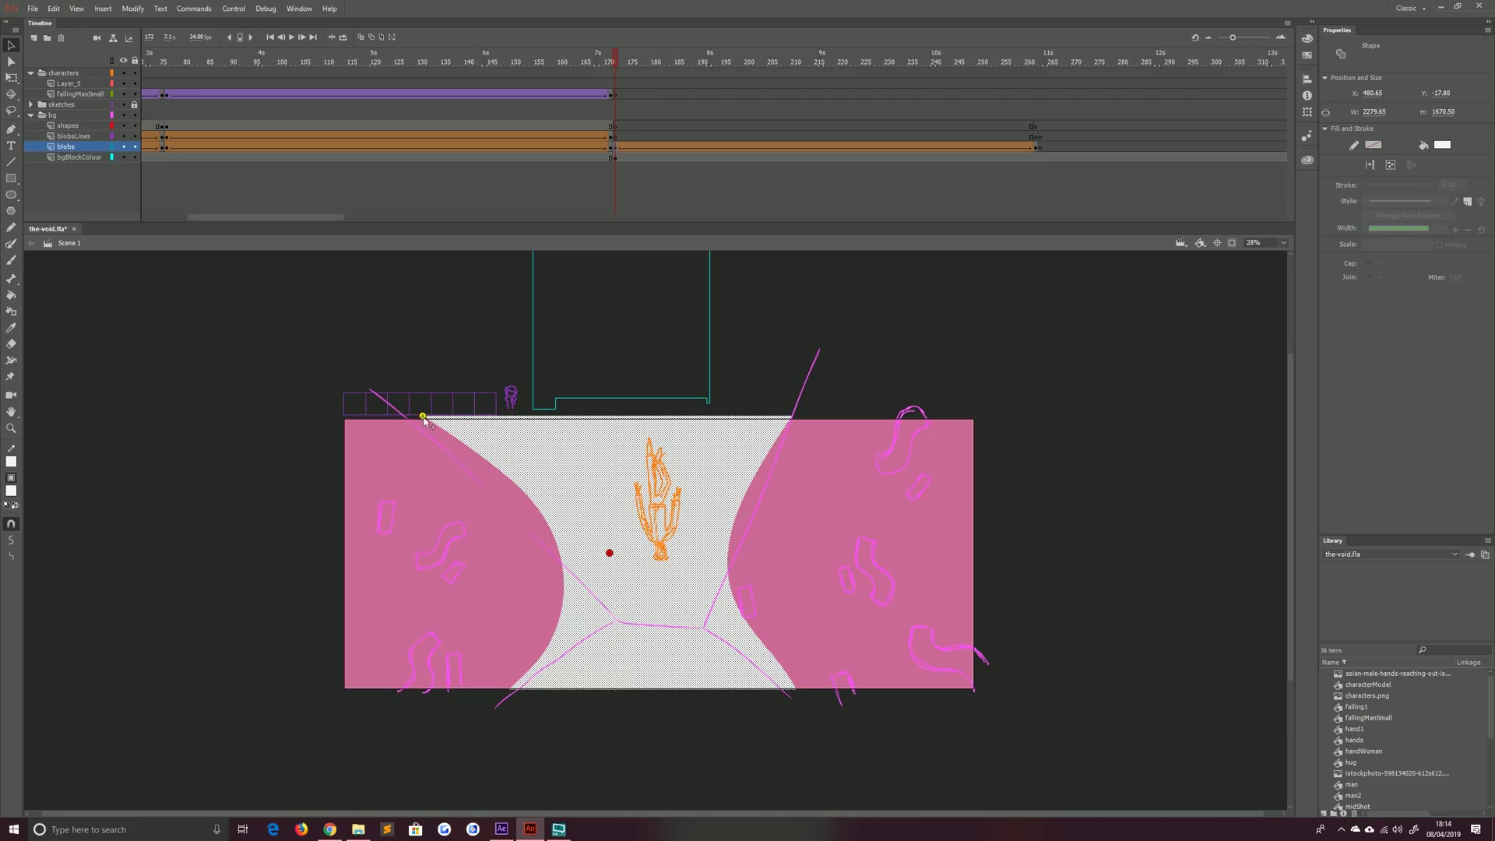
pyautogui.moveTo(424, 418); pyautogui.dragTo(423, 417)
pyautogui.click(1037, 148)
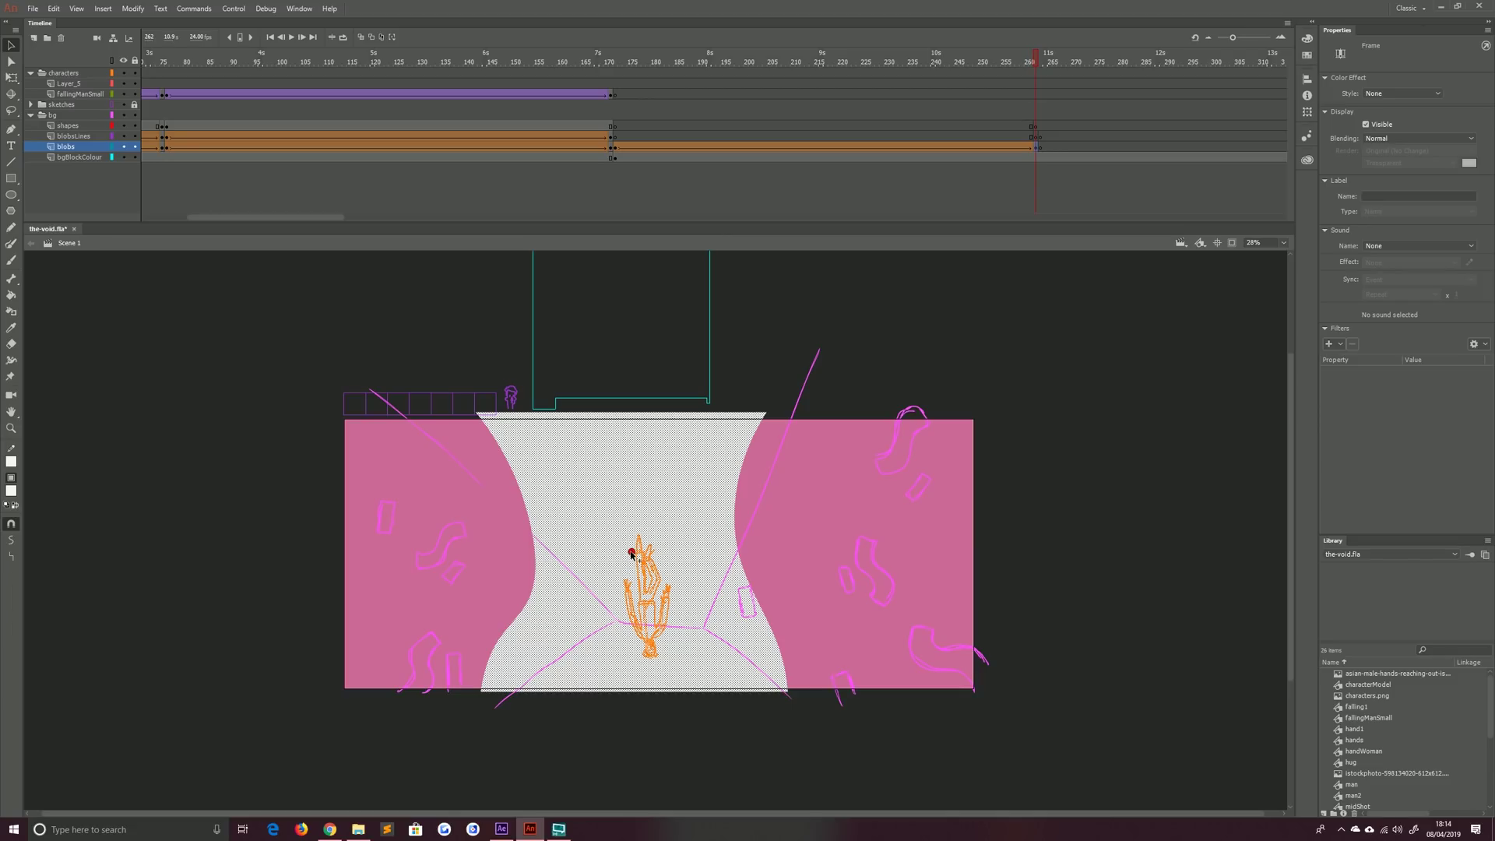
pyautogui.click(631, 554)
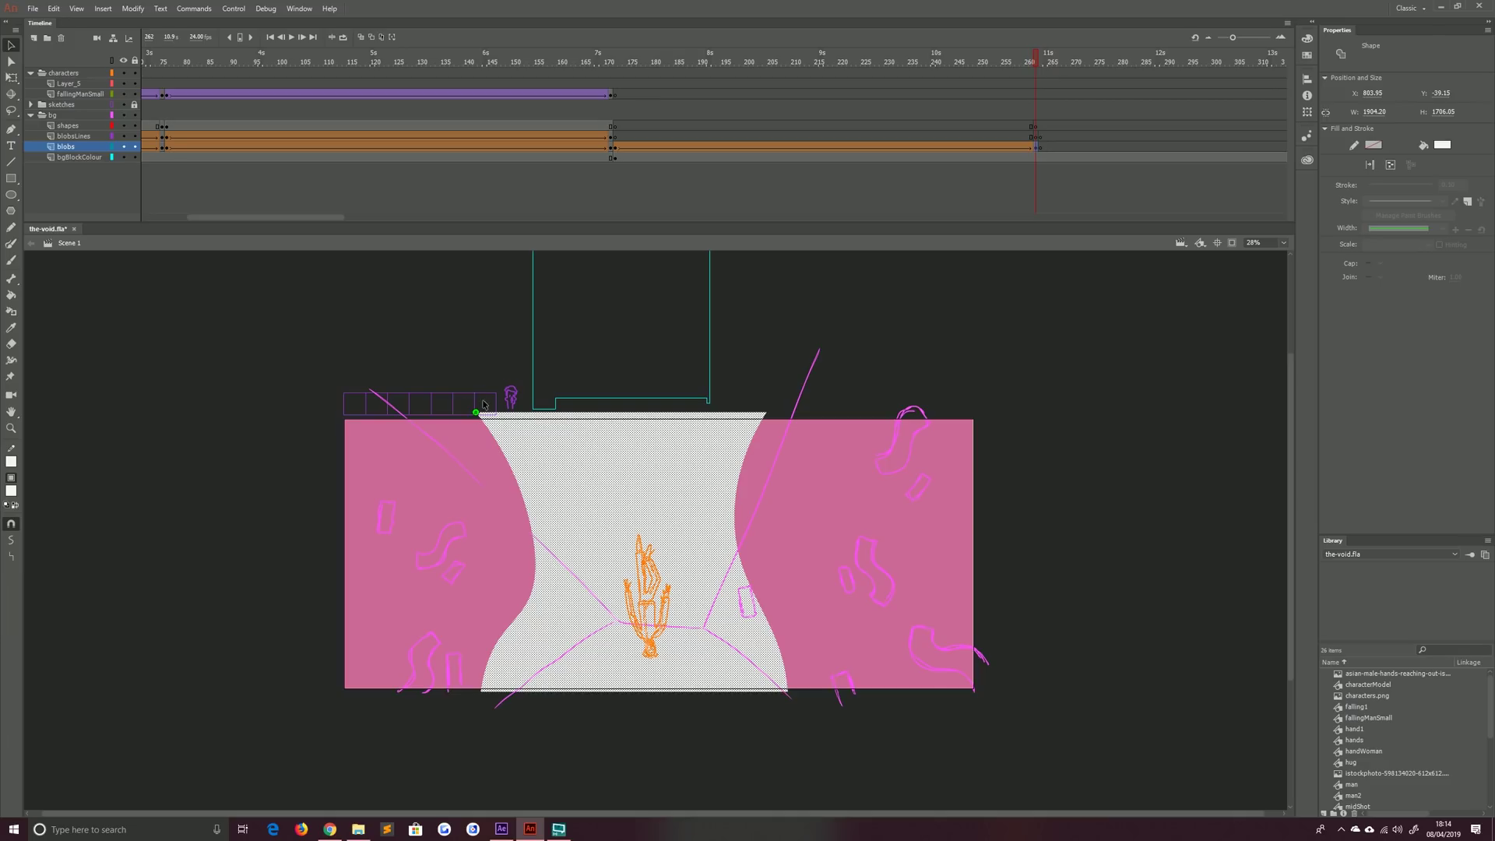
pyautogui.moveTo(611, 144)
pyautogui.mouseDown()
pyautogui.moveTo(949, 112)
pyautogui.moveTo(719, 104)
pyautogui.mouseUp()
# Pin a second hint to the top-right corner at frames 172 and 262, then scrub to check
pyautogui.click(615, 147)
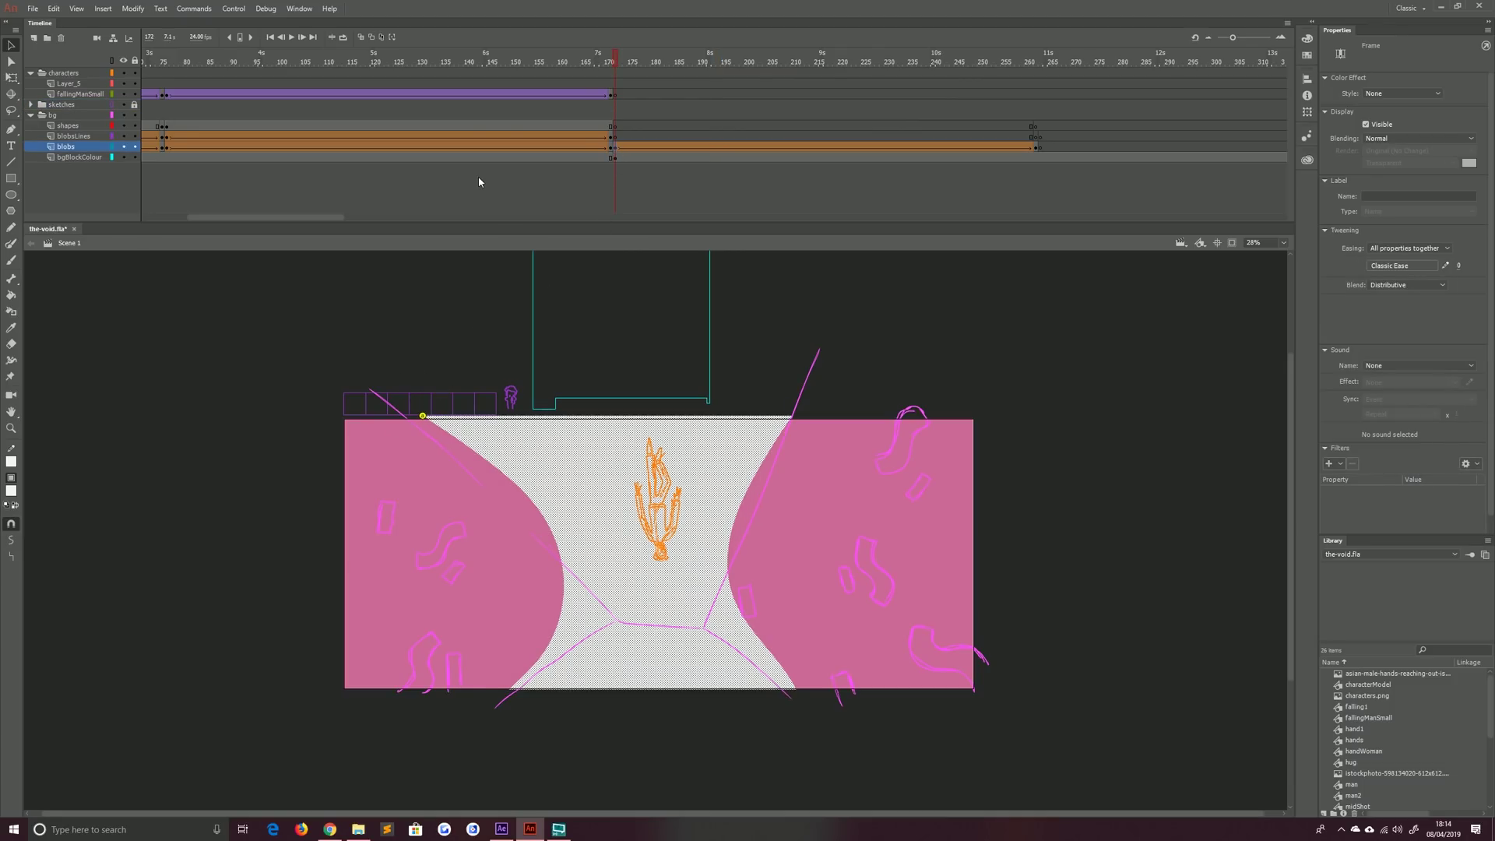
pyautogui.click(615, 551)
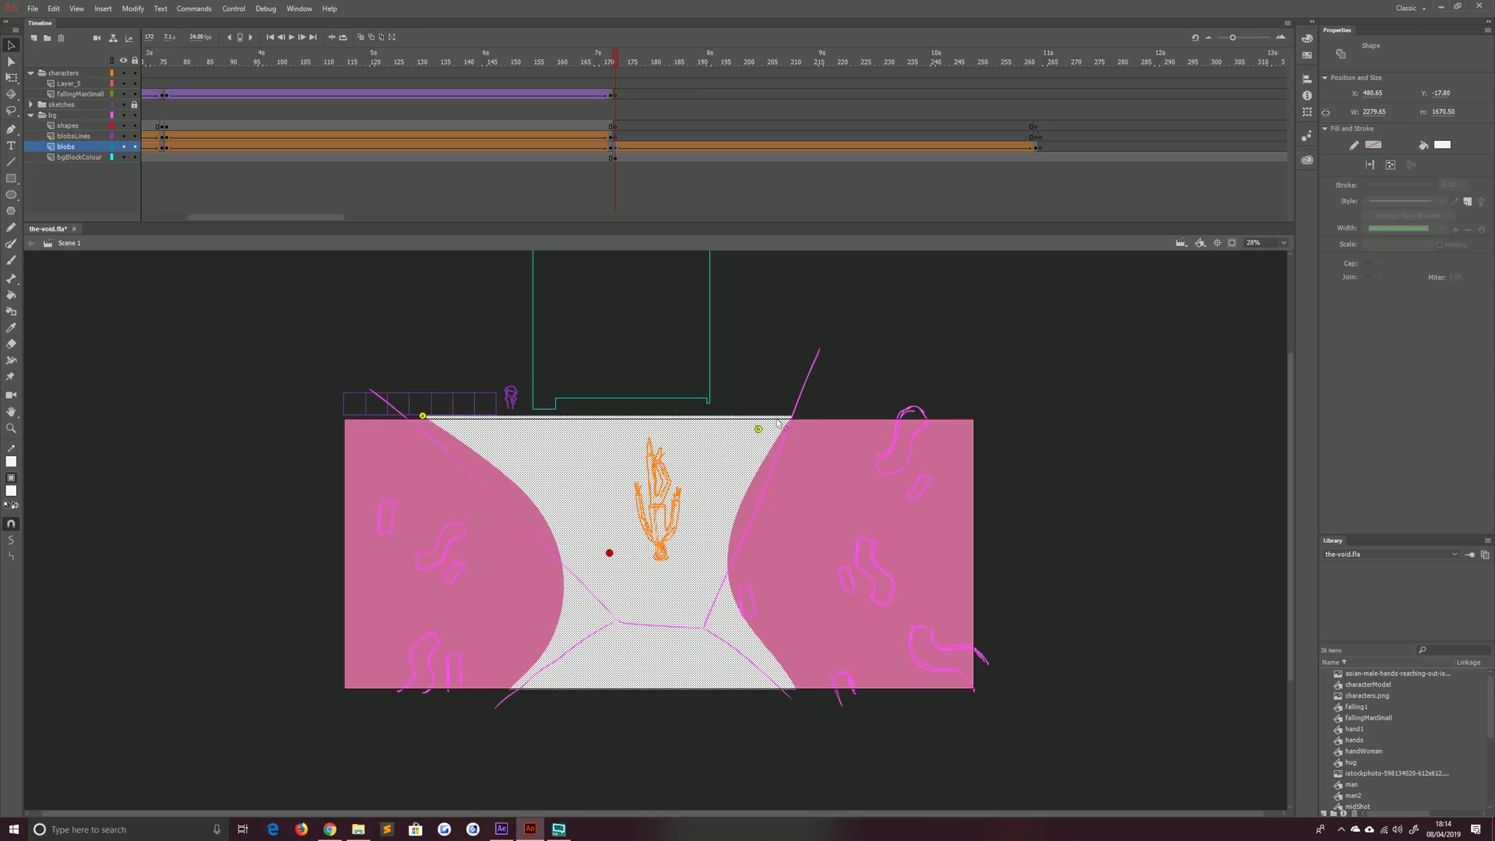
pyautogui.moveTo(778, 423); pyautogui.dragTo(792, 415)
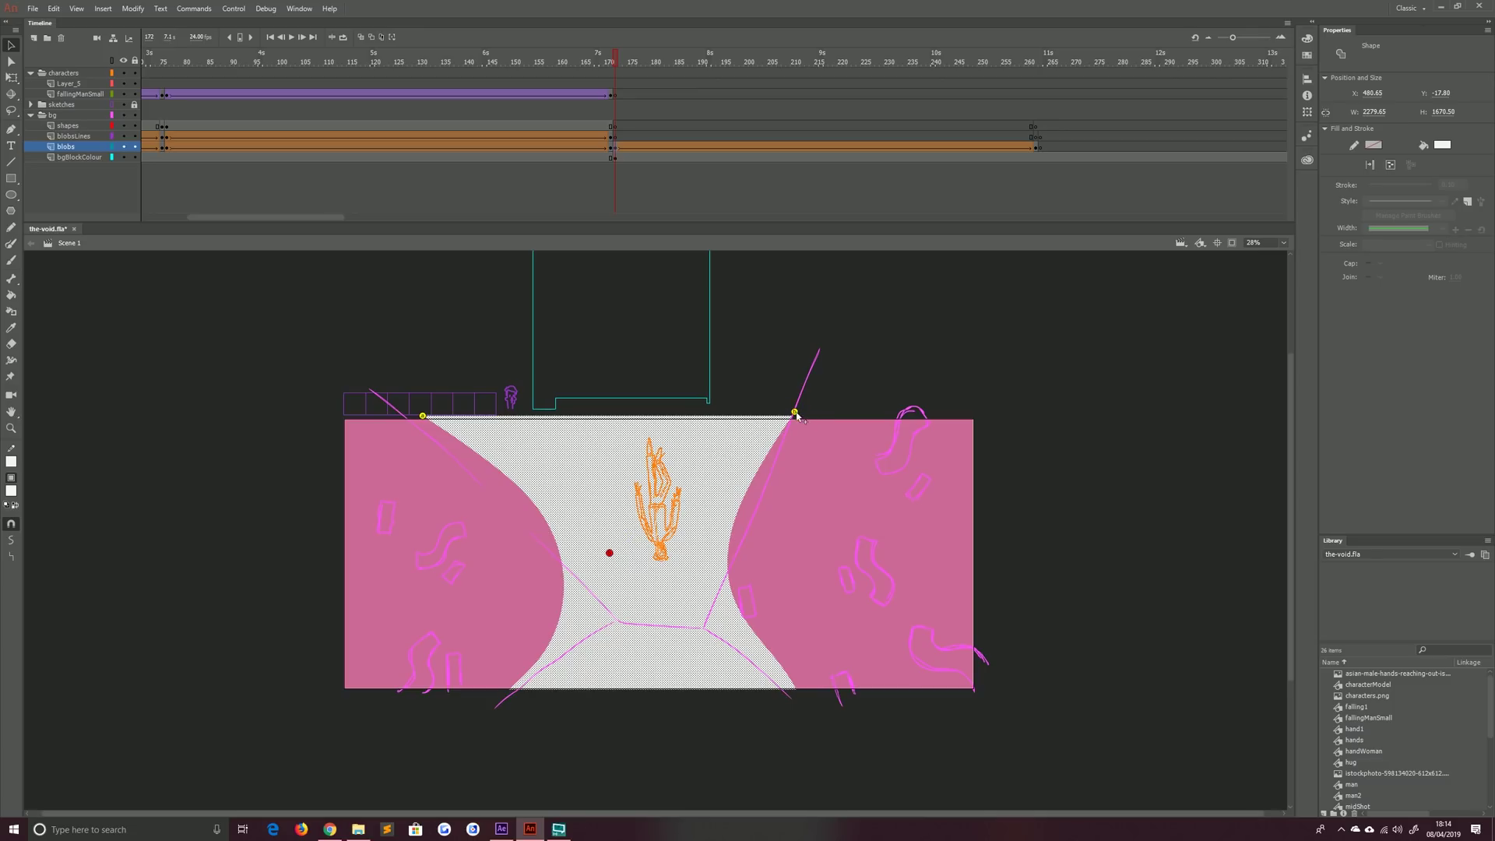
pyautogui.click(1036, 147)
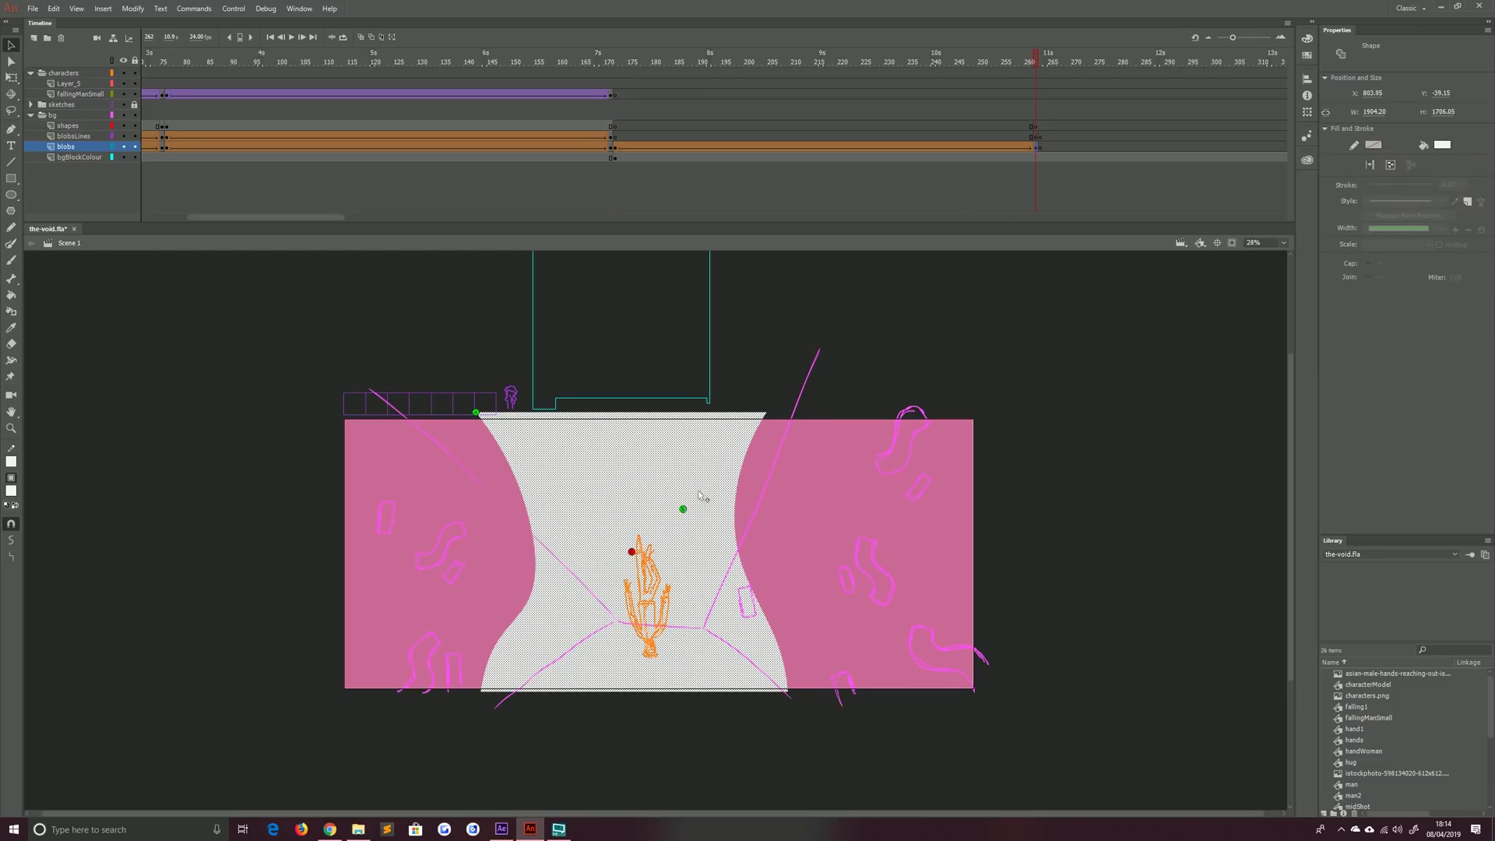
pyautogui.moveTo(682, 509); pyautogui.dragTo(766, 411)
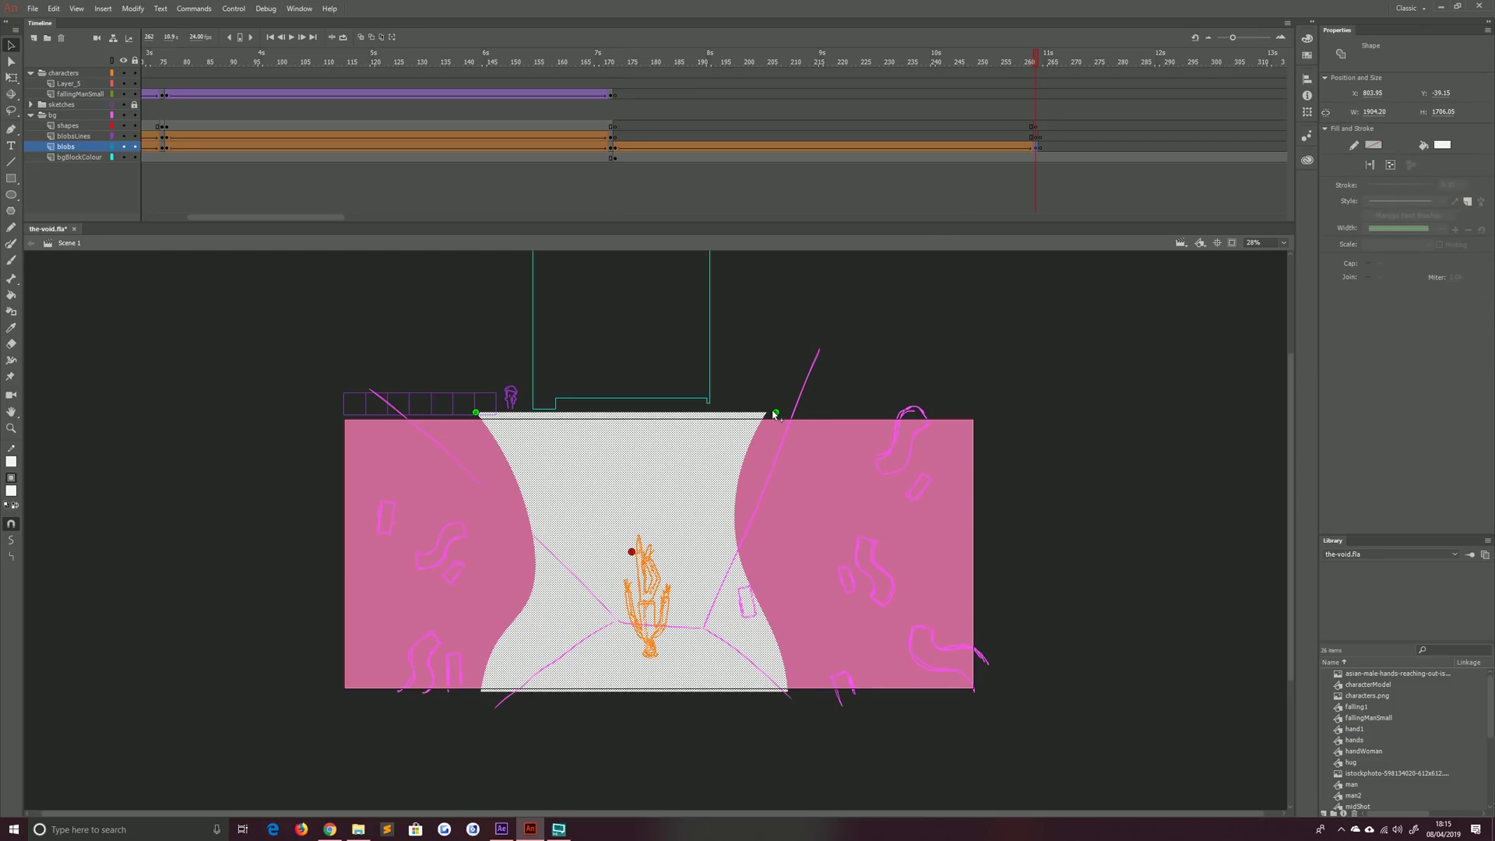
pyautogui.moveTo(623, 140); pyautogui.dragTo(765, 117)
# Pin two more hints to the bottom-right and bottom-left corners at both keyframes, then scrub the morph
pyautogui.click(612, 147)
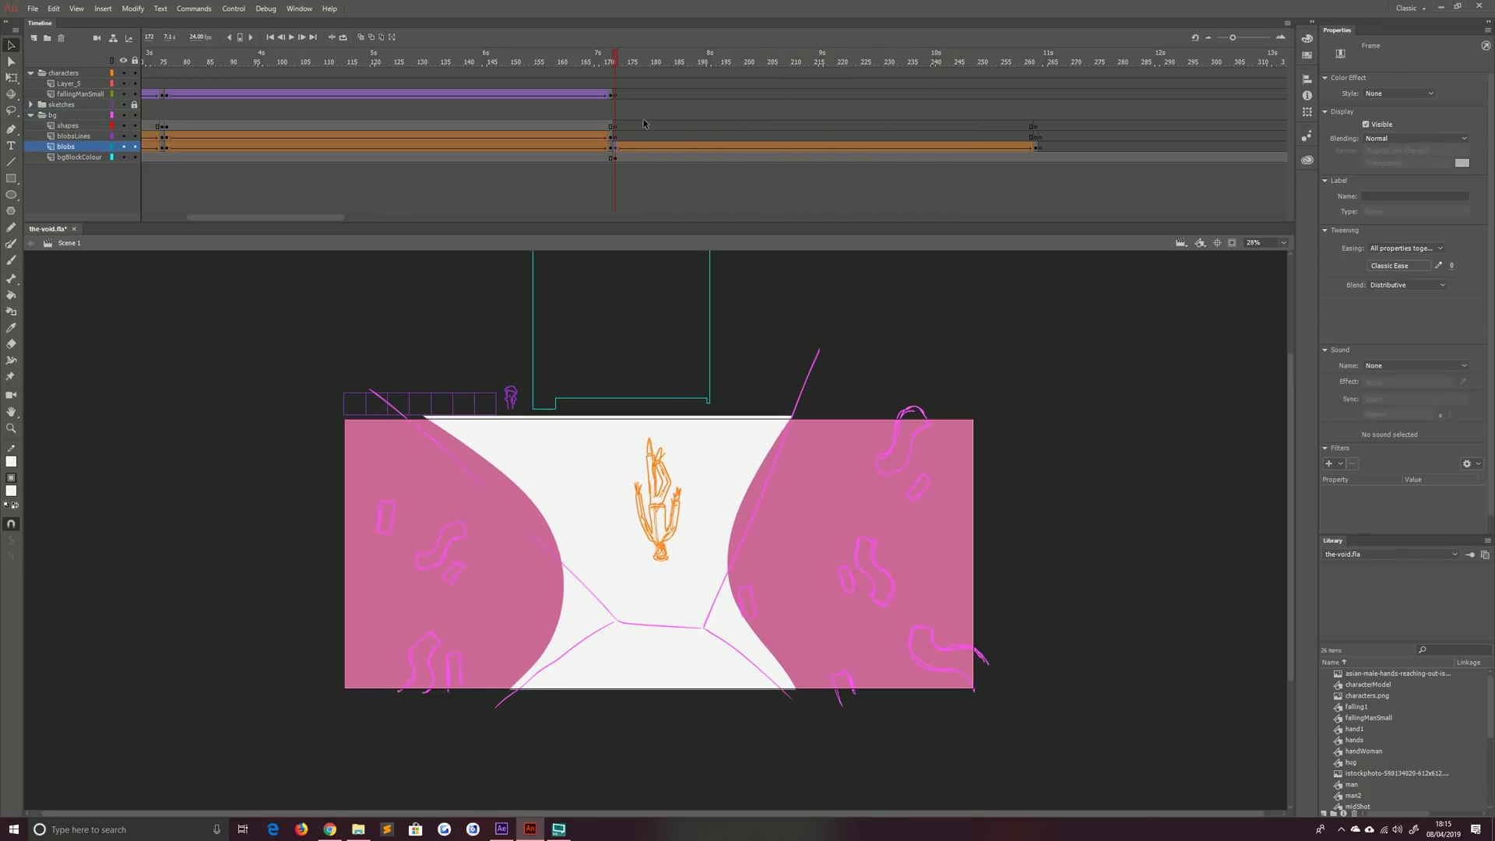
pyautogui.click(609, 554)
pyautogui.click(509, 689)
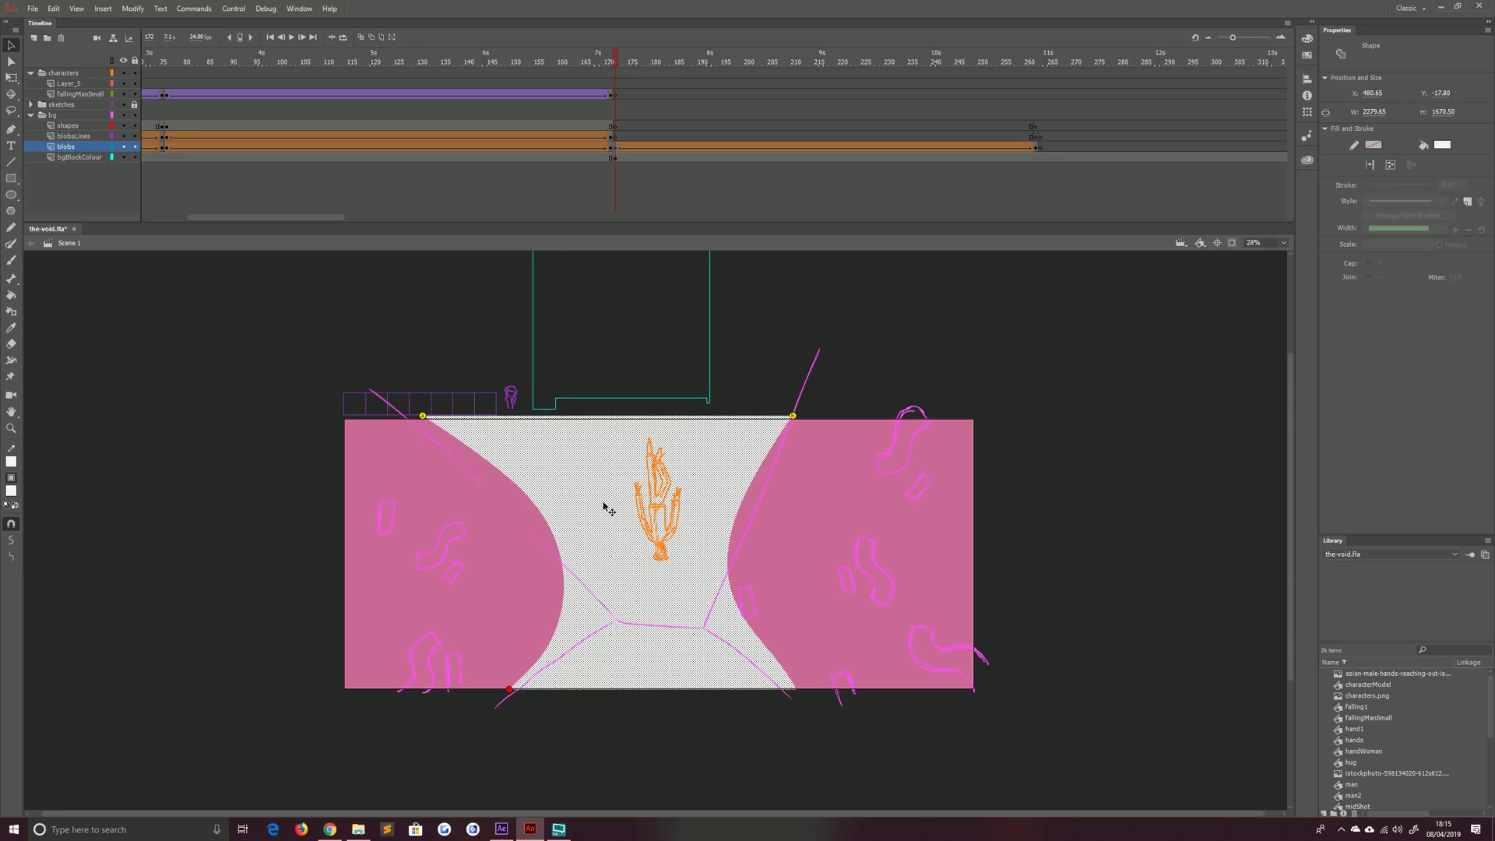
pyautogui.moveTo(609, 553); pyautogui.dragTo(796, 689)
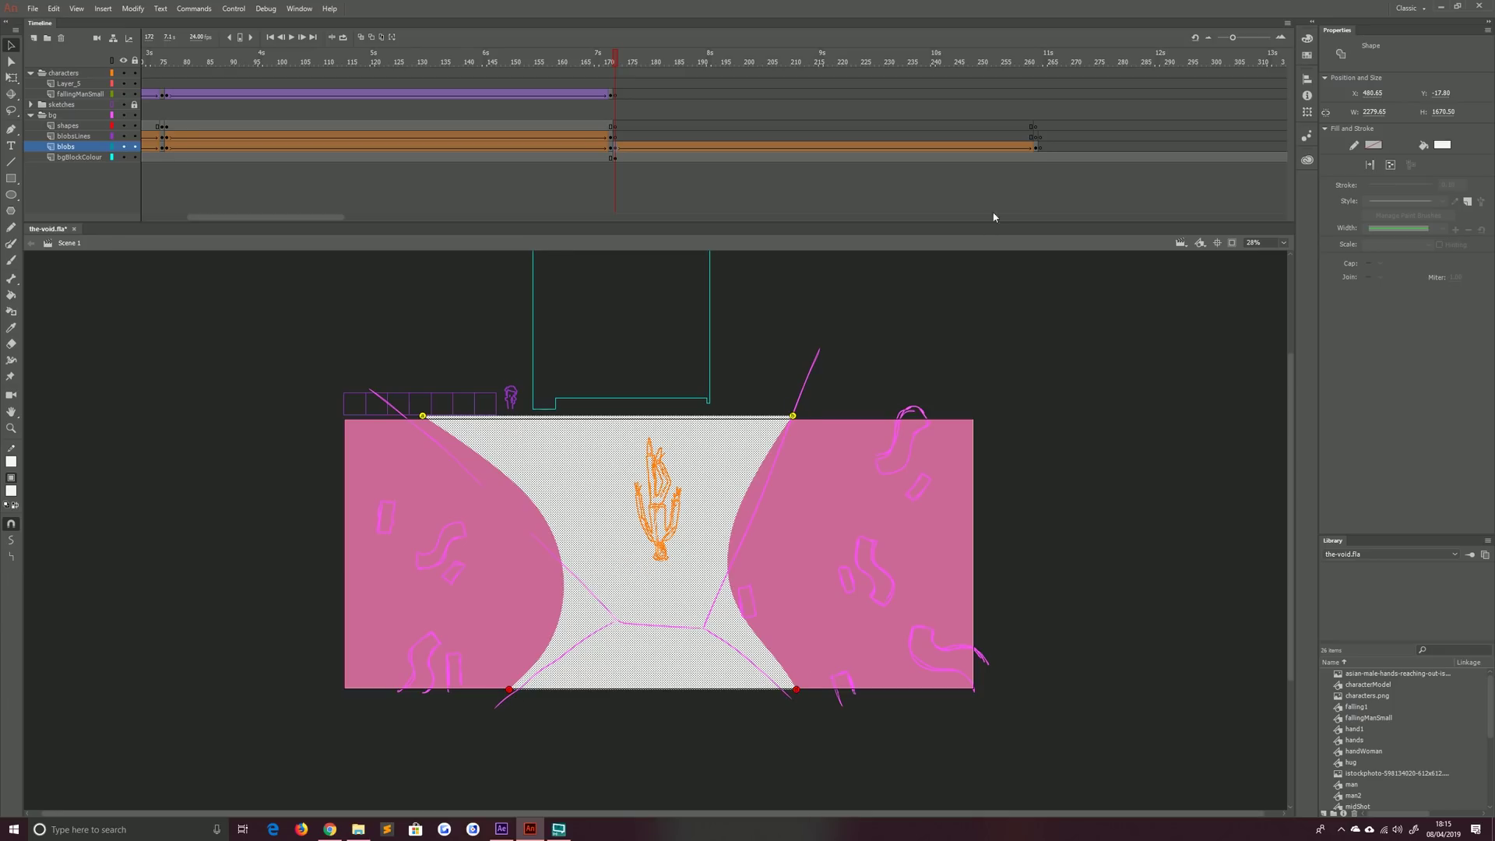
pyautogui.click(1037, 151)
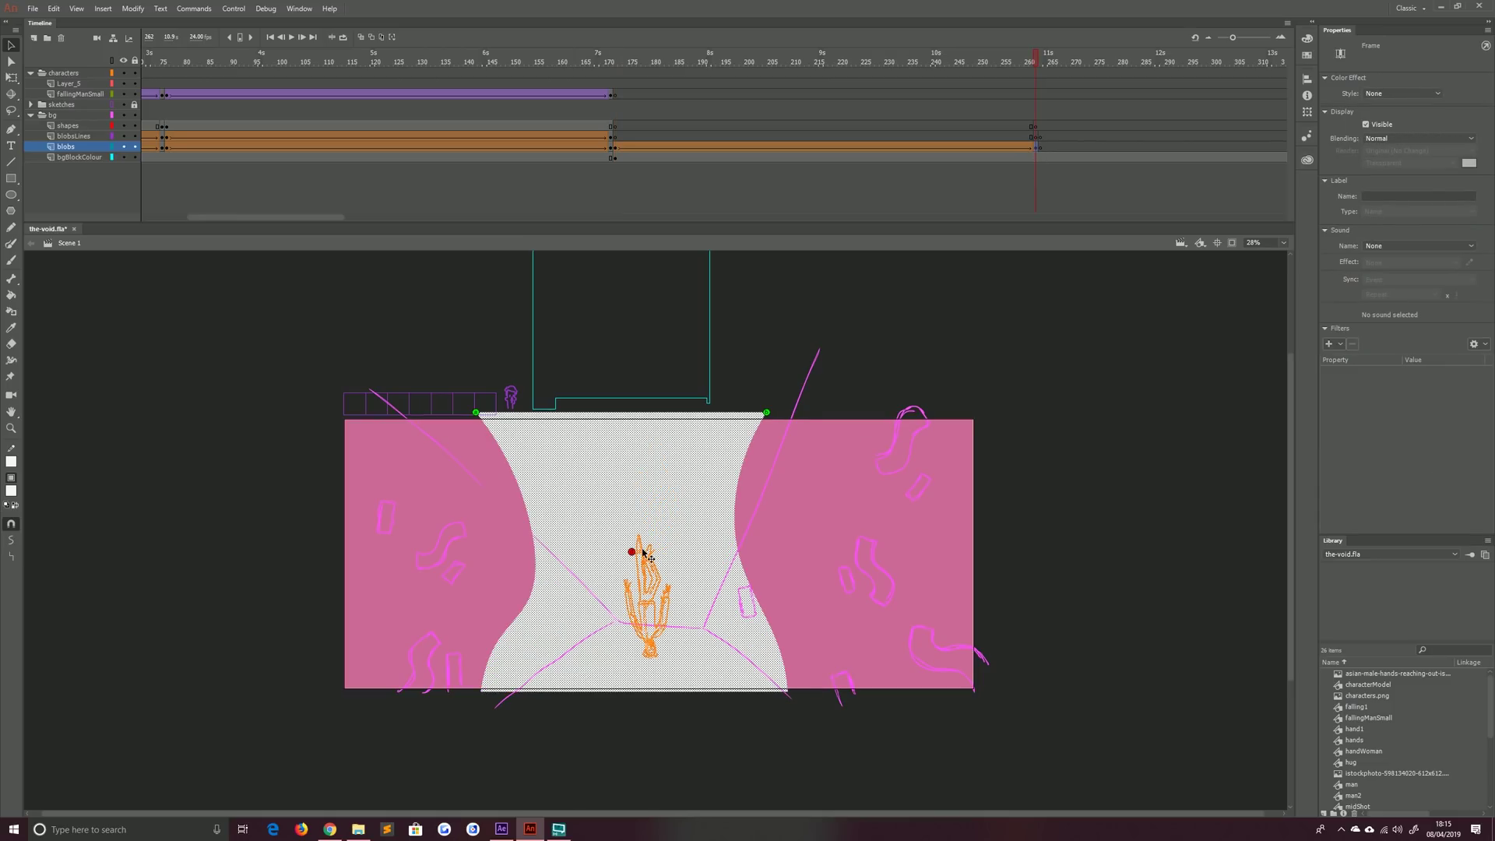
pyautogui.moveTo(630, 553); pyautogui.dragTo(786, 696)
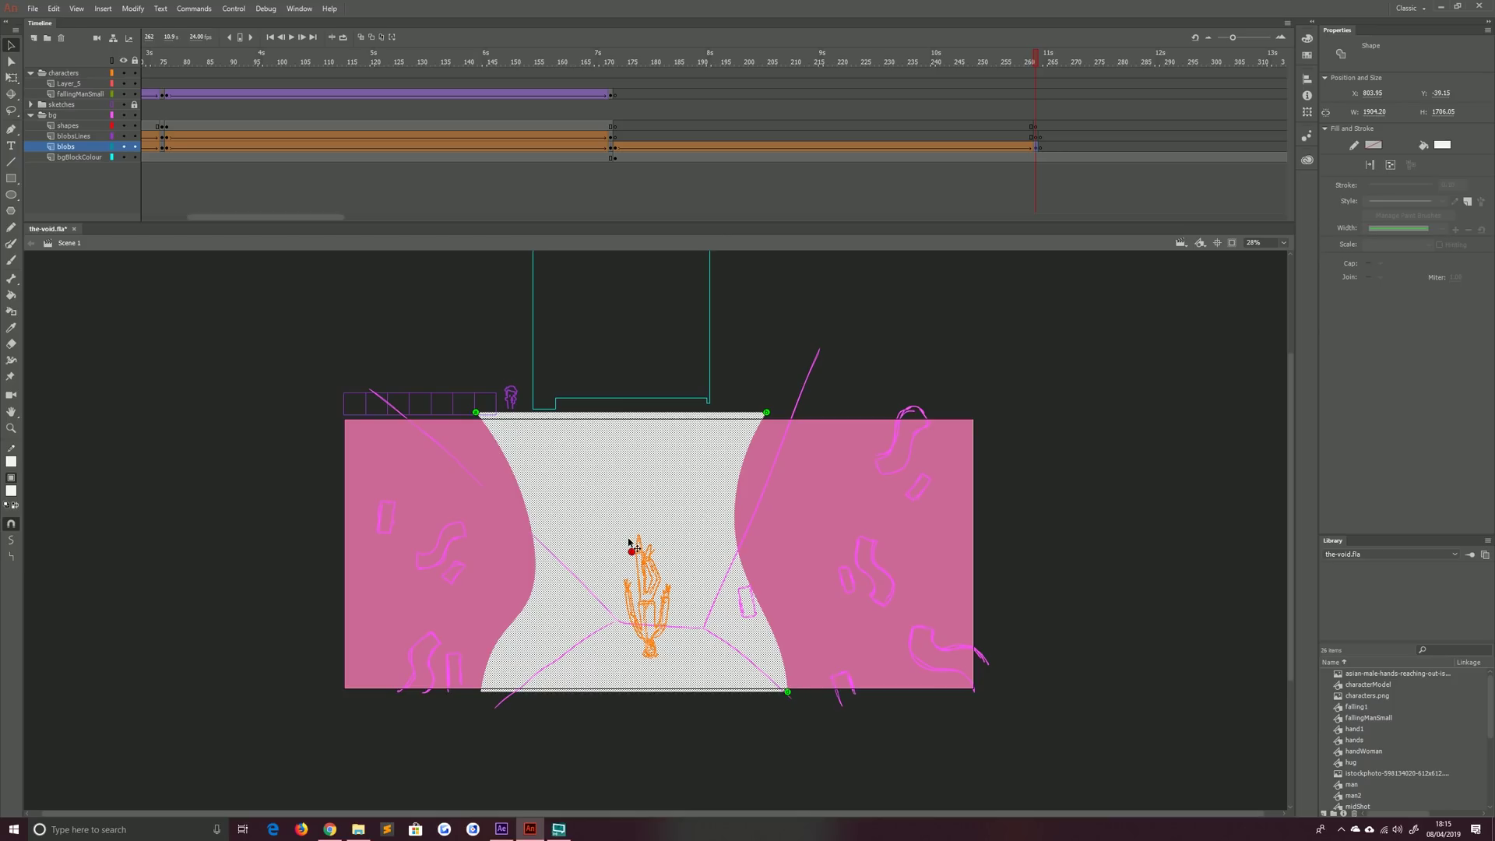
pyautogui.moveTo(631, 551); pyautogui.dragTo(480, 691)
pyautogui.moveTo(617, 139); pyautogui.dragTo(970, 137)
# Play the animation from the start and save the file
pyautogui.click(632, 125)
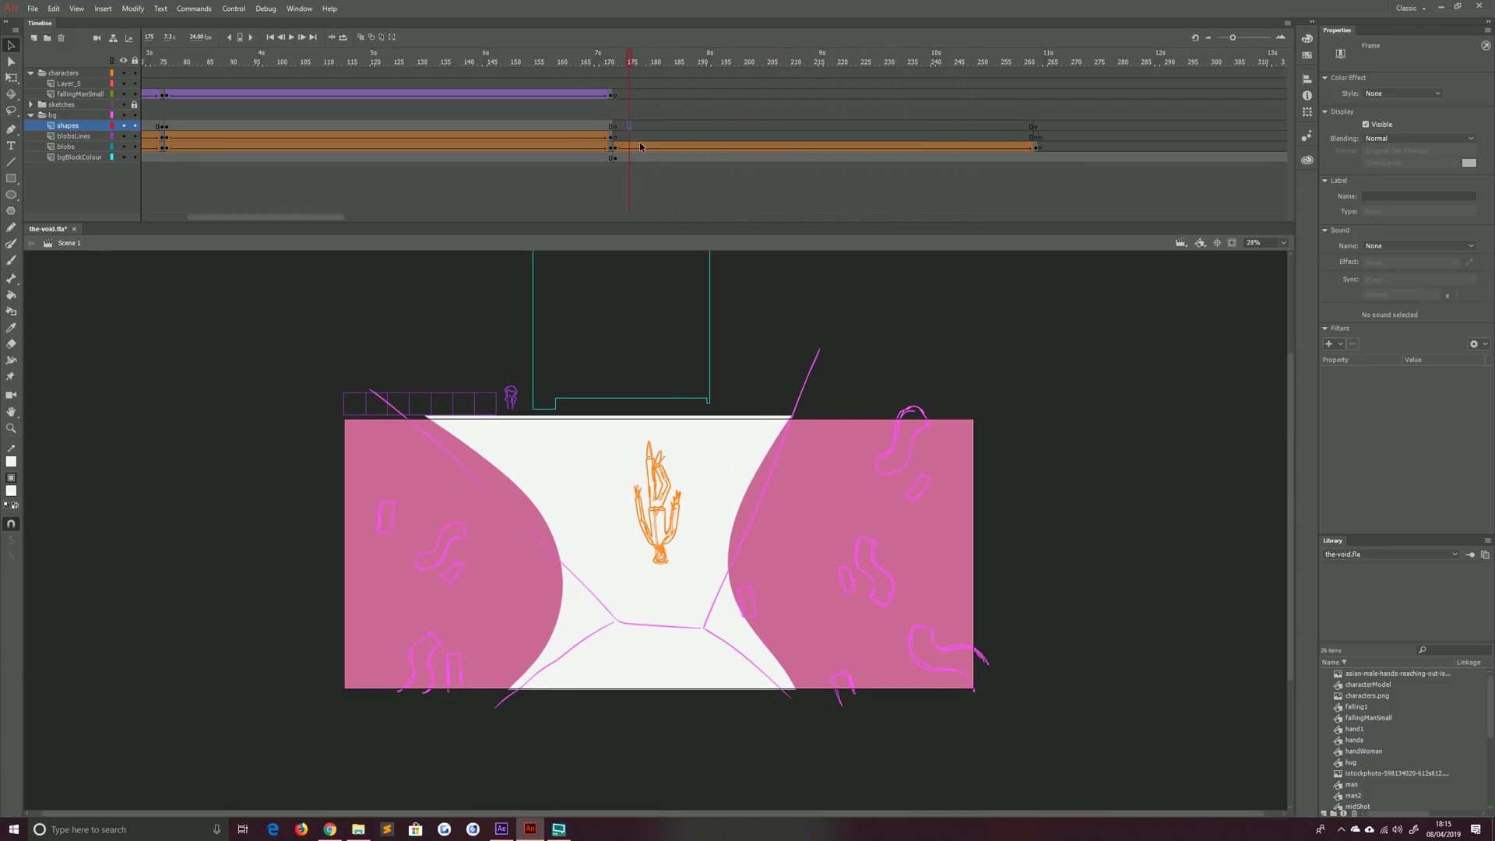
pyautogui.press('Return')
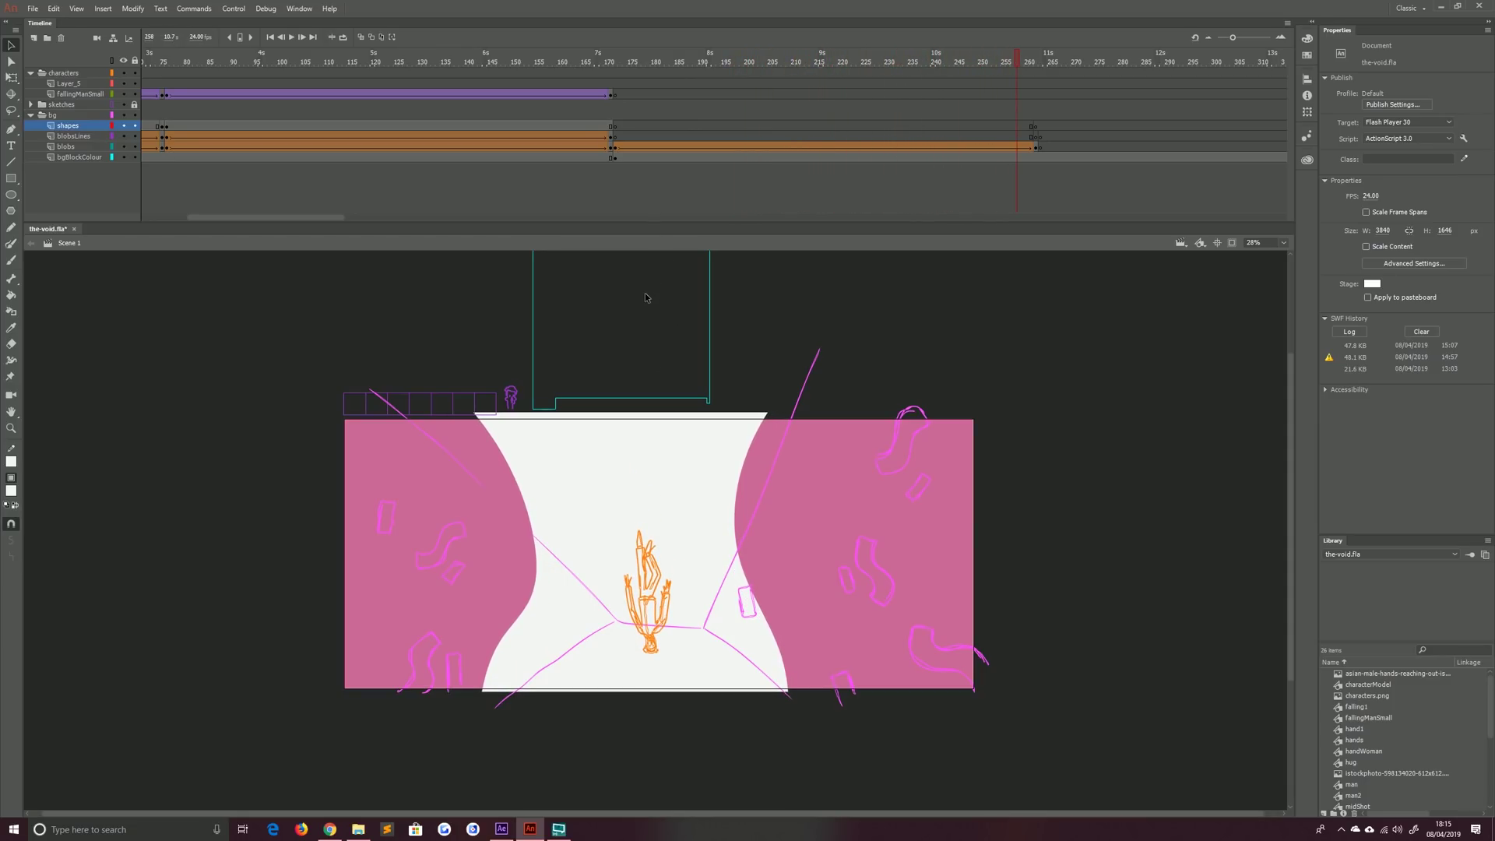
pyautogui.hotkey('ctrl', 's')
# Hide the sketches layer and return to blobsLines frame 172
pyautogui.click(615, 138)
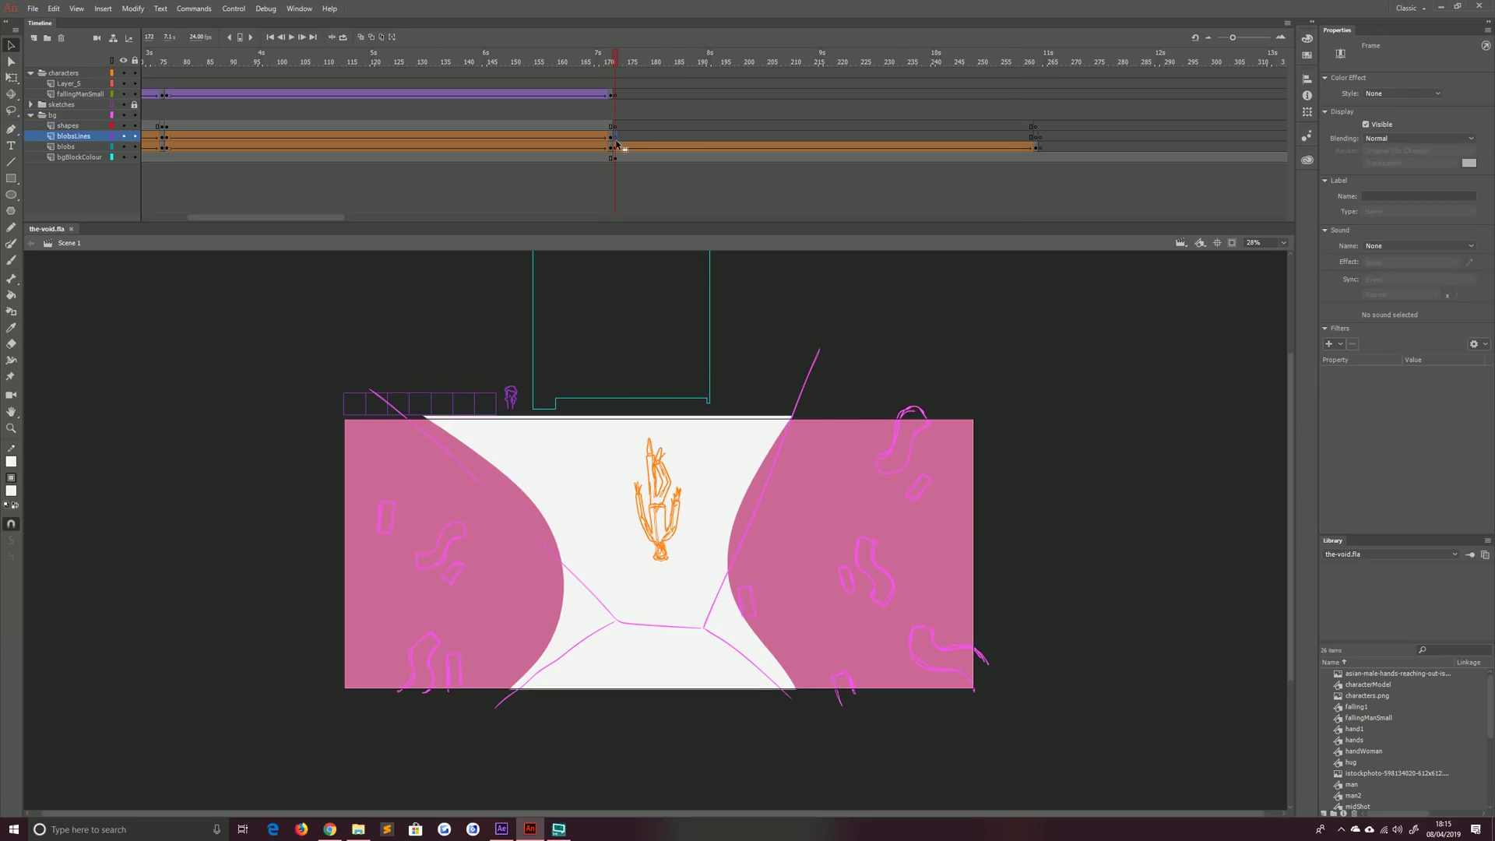
pyautogui.click(564, 105)
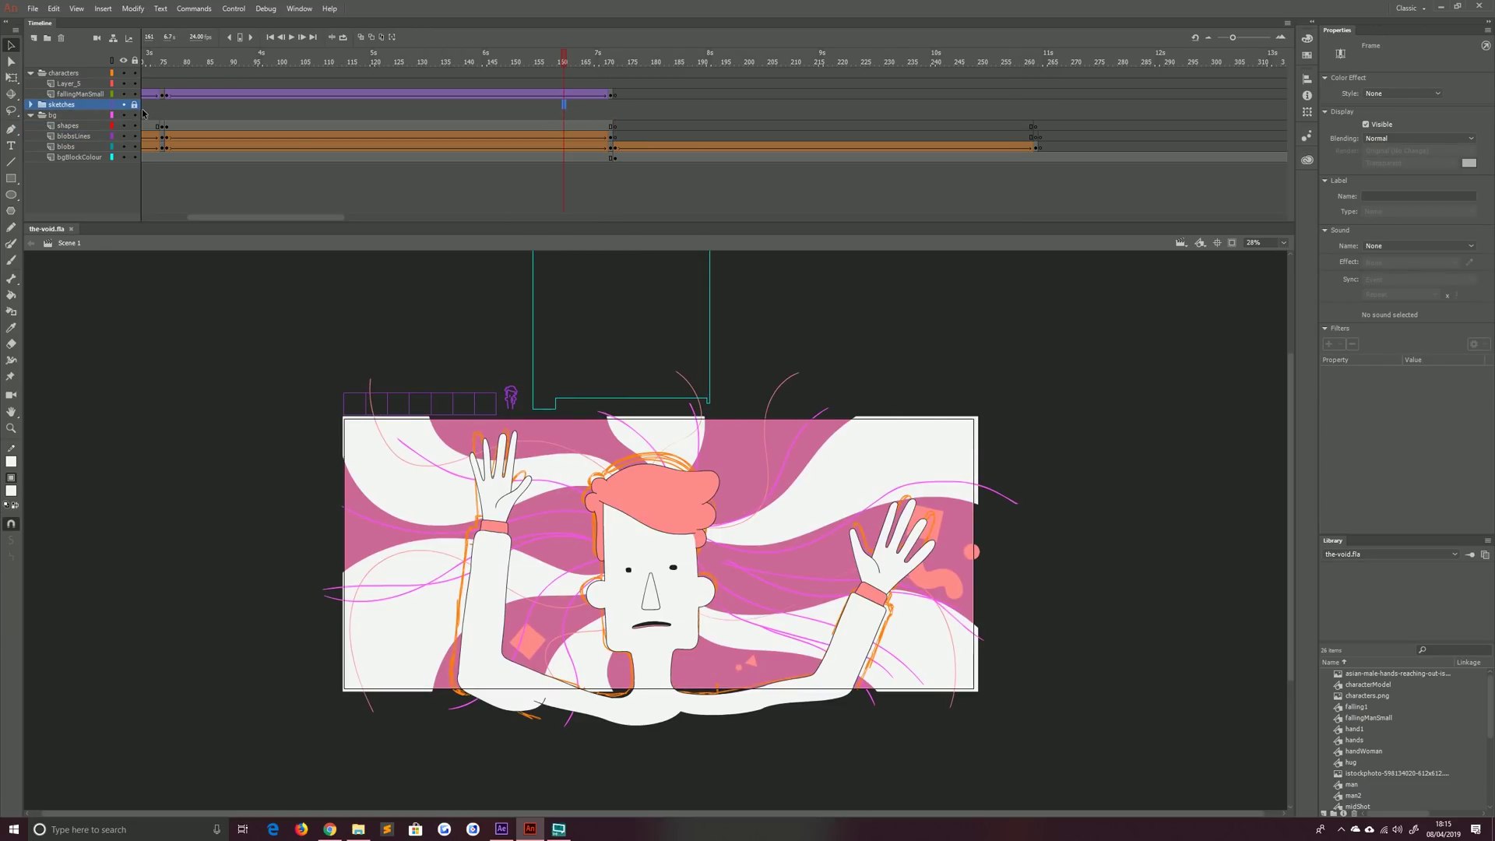
pyautogui.click(123, 105)
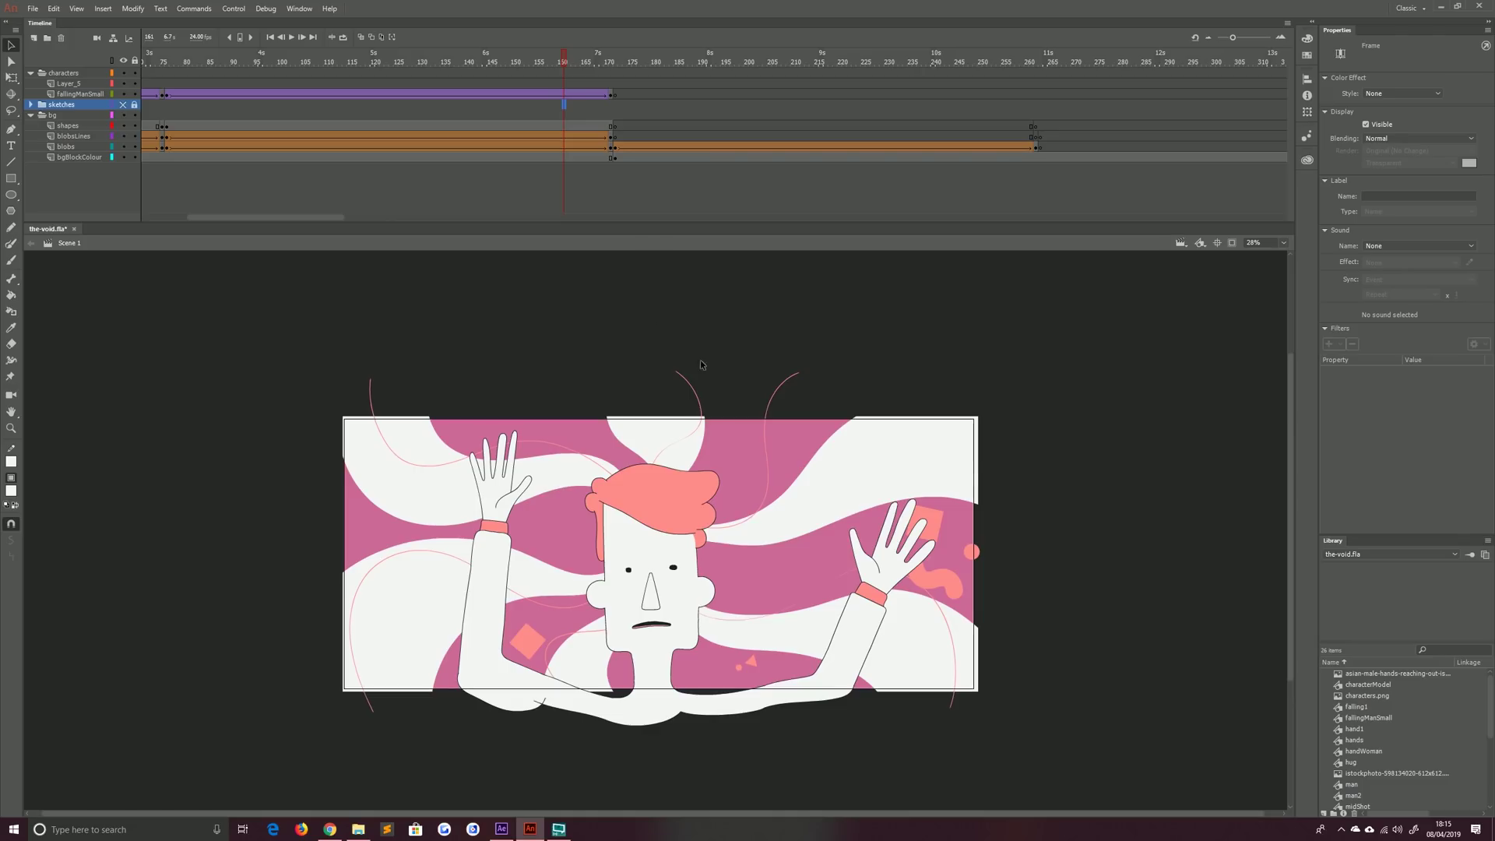
pyautogui.click(615, 140)
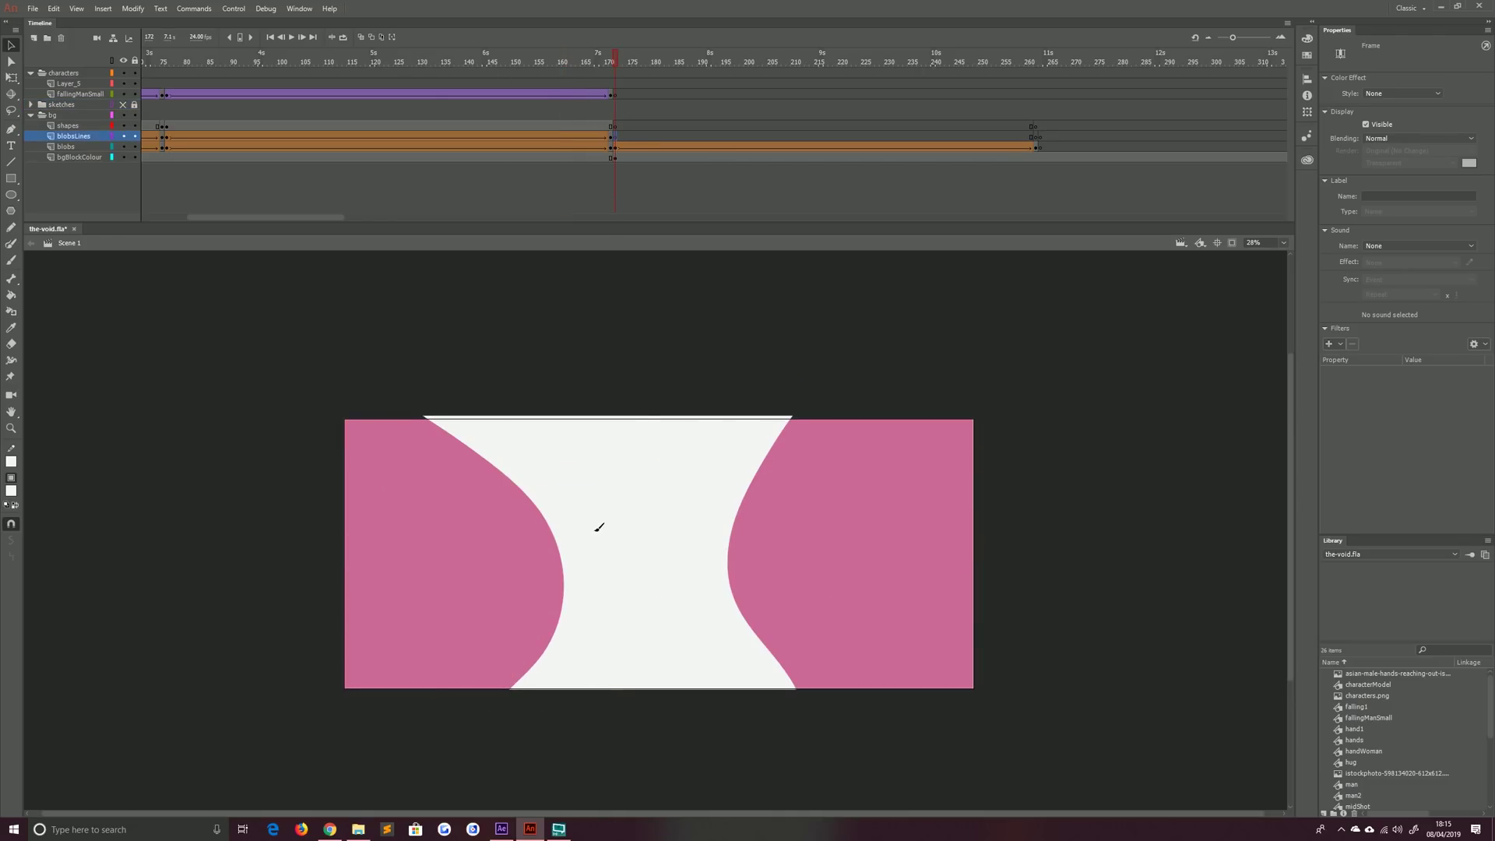
# Brush a thin salmon #FF8B8A line along the left pink blob's edge at frame 172
pyautogui.press('y')
pyautogui.click(11, 462)
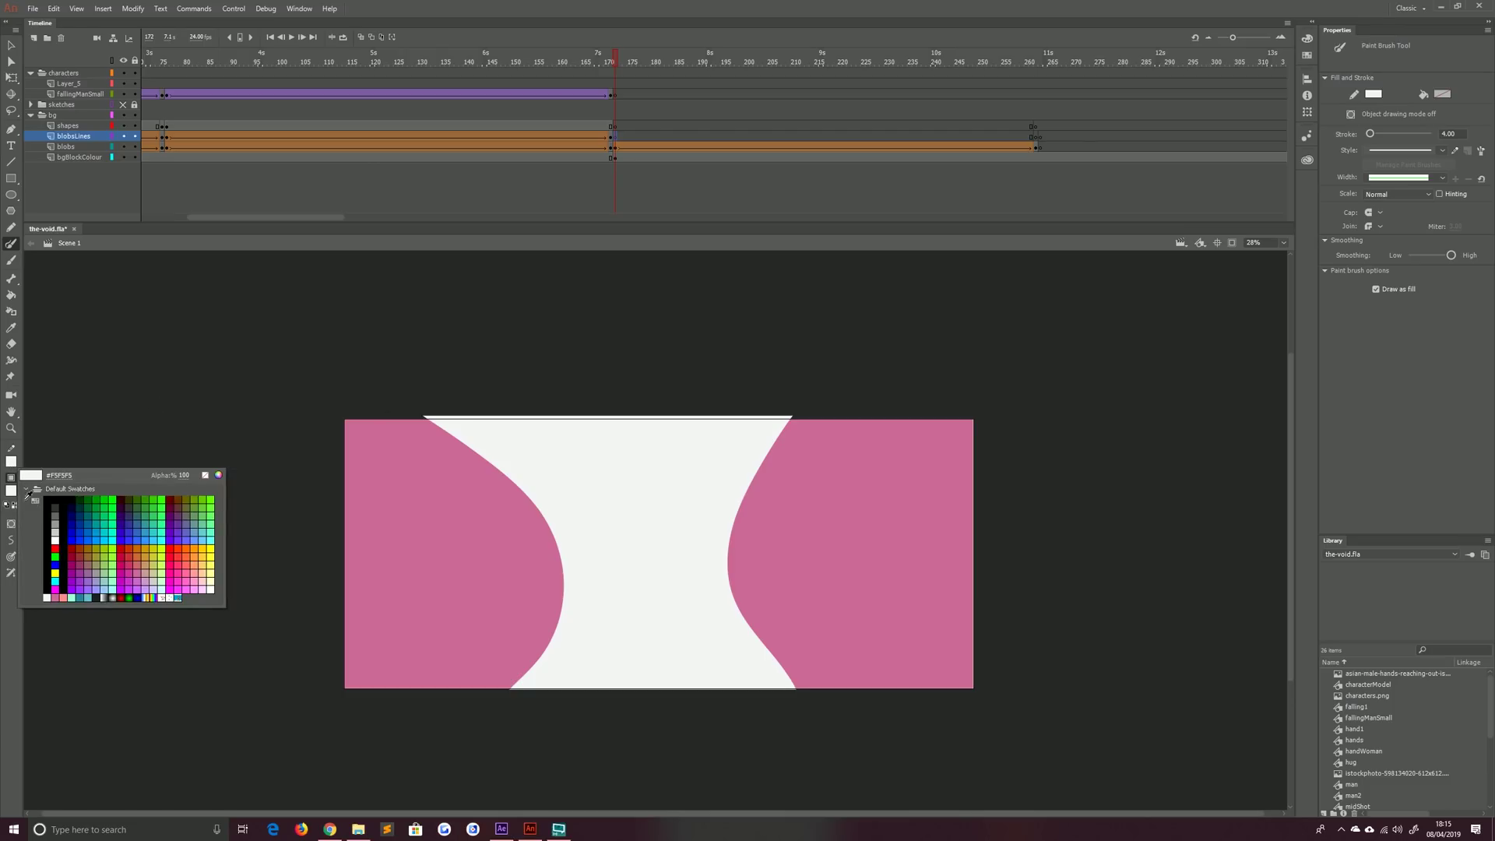
pyautogui.click(66, 597)
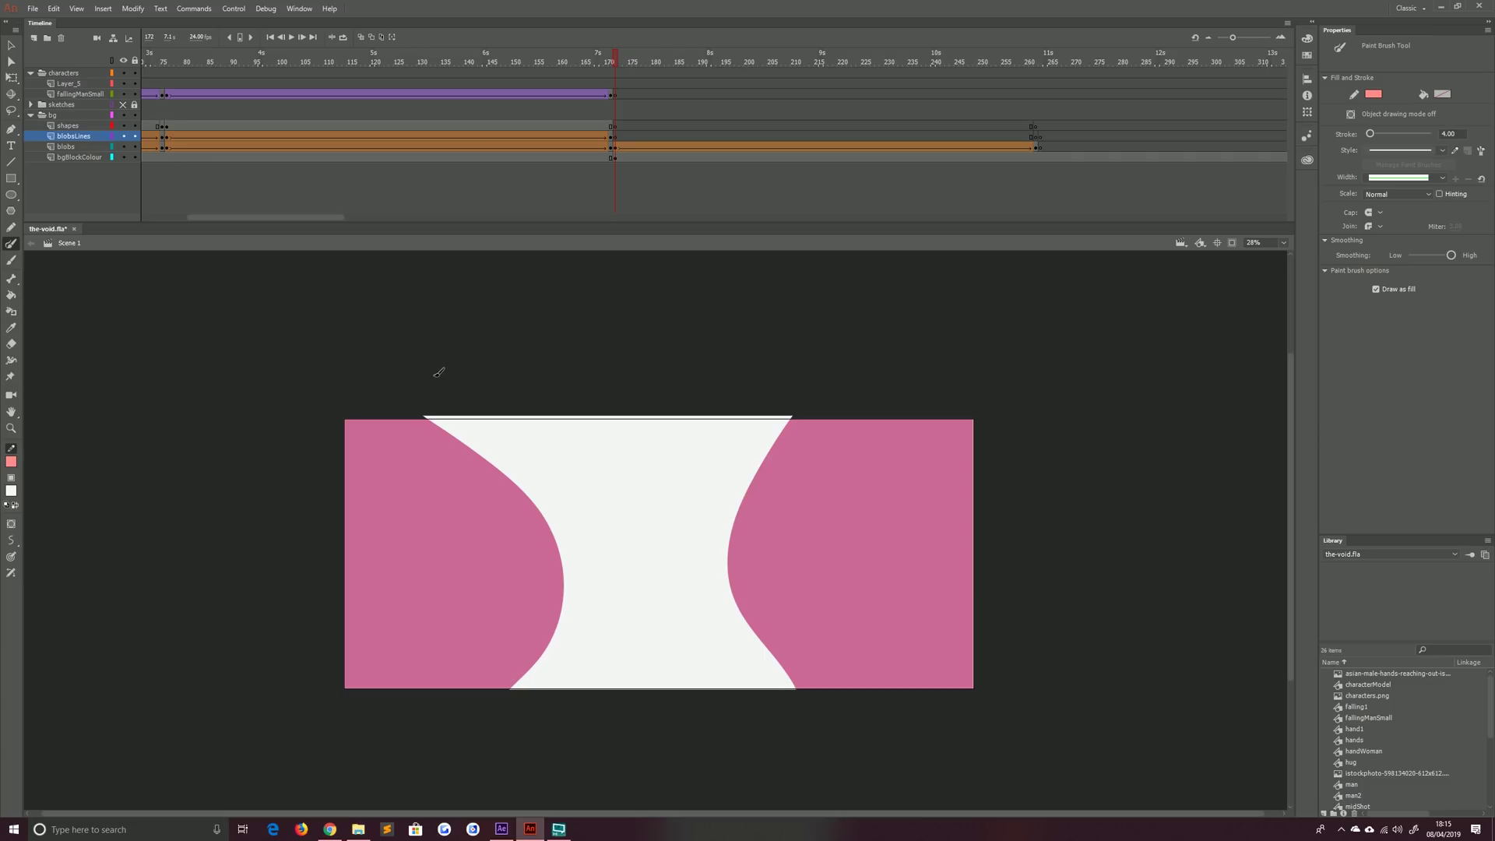
pyautogui.moveTo(436, 374); pyautogui.dragTo(490, 426)
pyautogui.moveTo(501, 628); pyautogui.dragTo(516, 750)
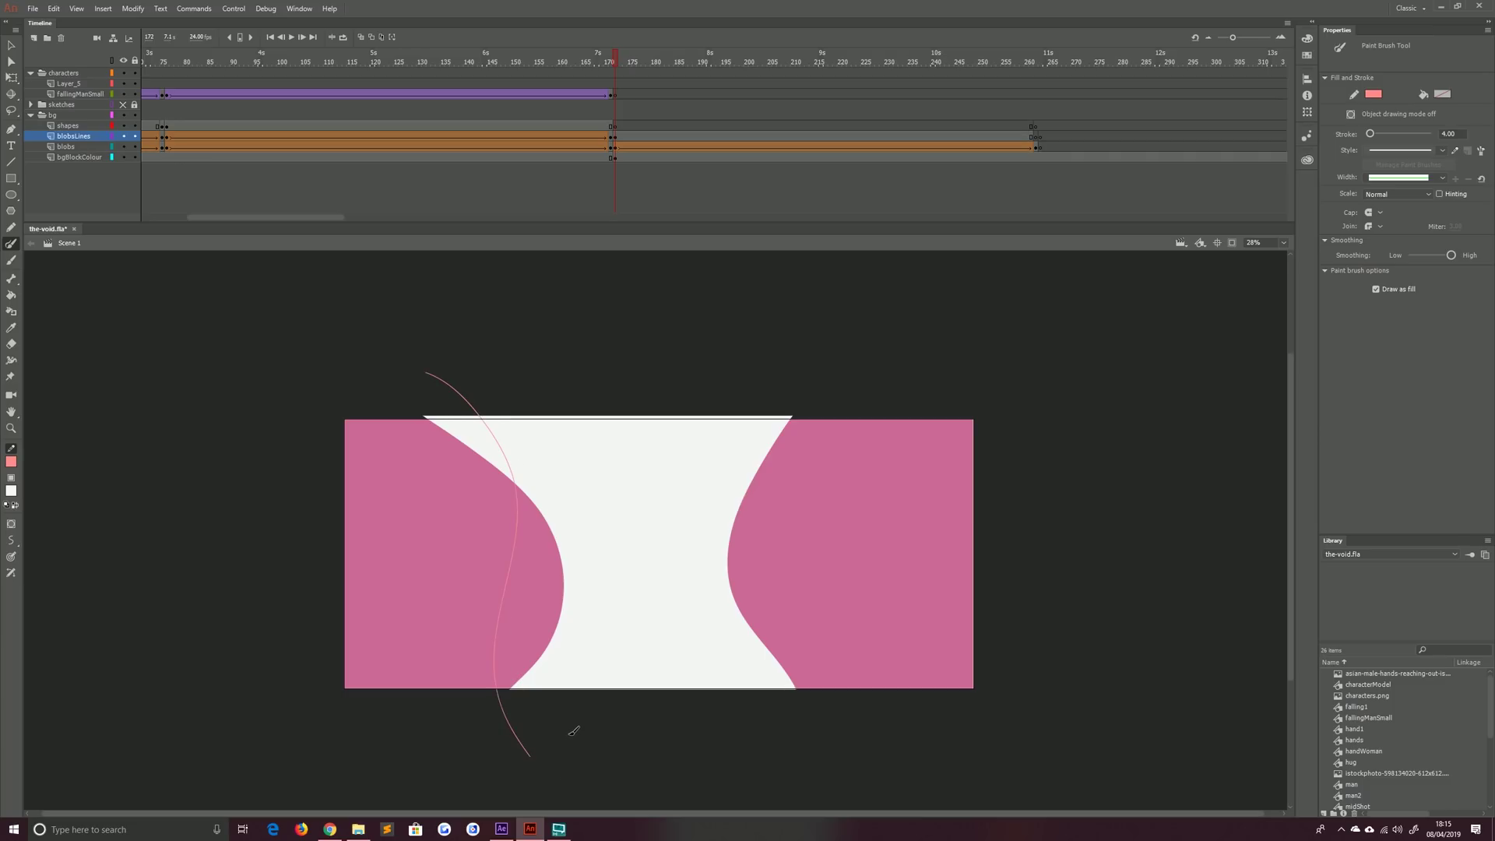
pyautogui.hotkey('ctrl', 'z')
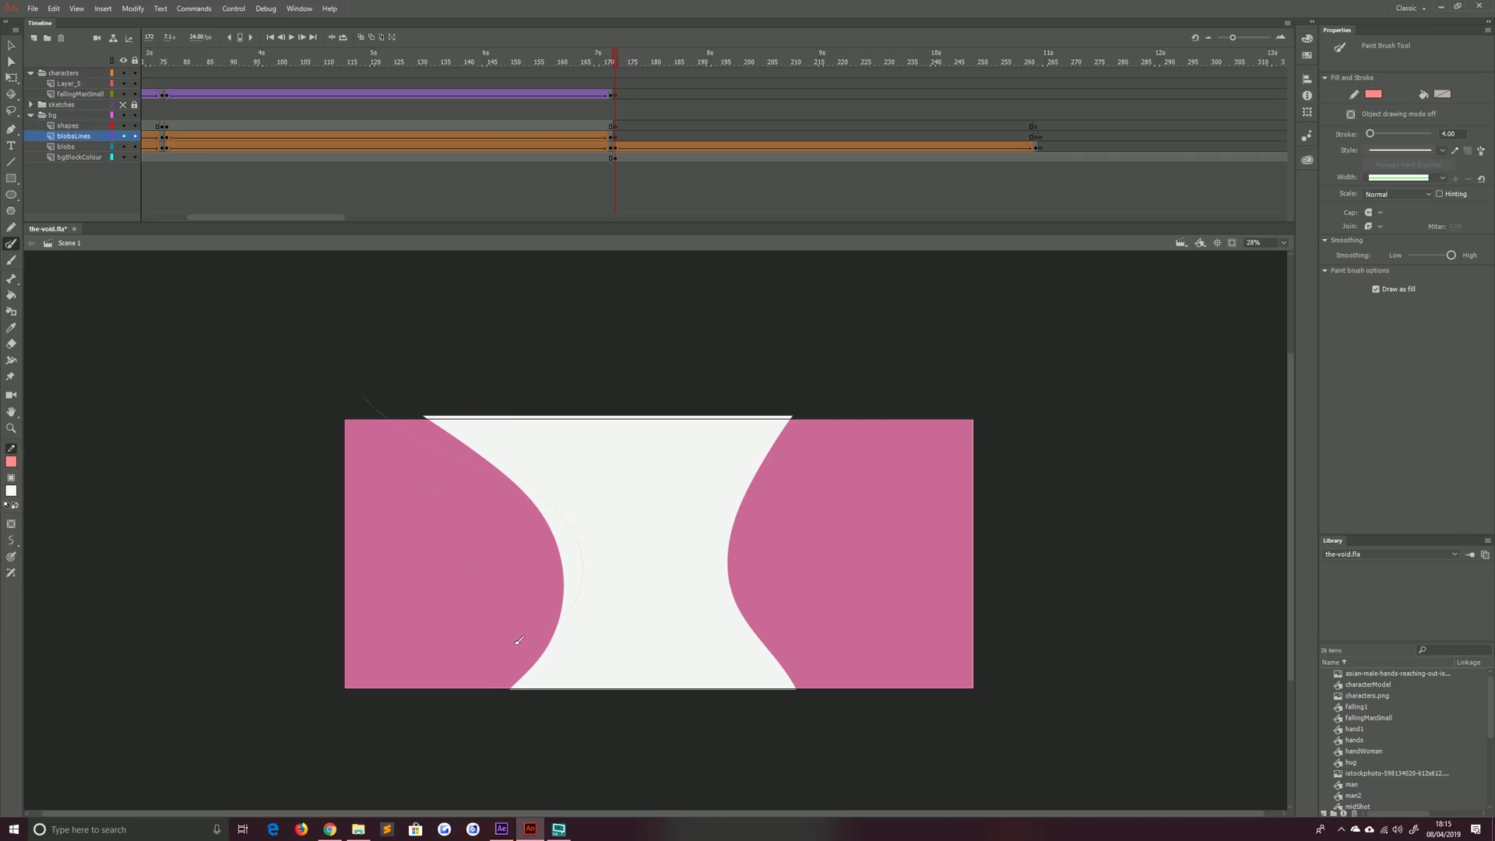
pyautogui.moveTo(519, 639); pyautogui.dragTo(466, 736)
pyautogui.hotkey('ctrl', 'z')
pyautogui.moveTo(526, 498)
pyautogui.mouseDown()
pyautogui.moveTo(577, 573)
pyautogui.moveTo(537, 642)
pyautogui.mouseUp()
pyautogui.moveTo(486, 695); pyautogui.dragTo(476, 713)
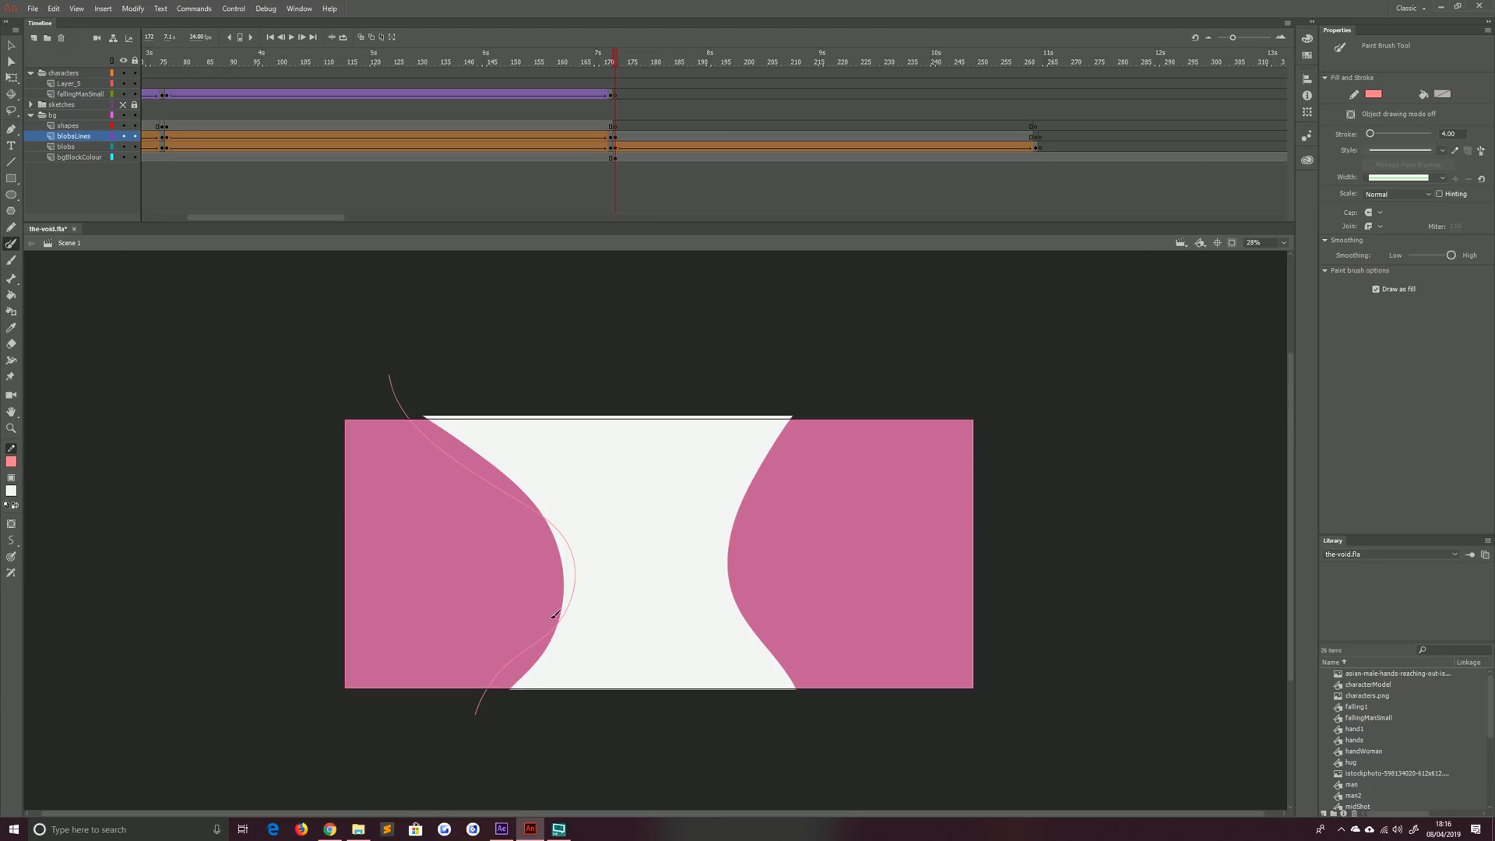
pyautogui.click(1035, 138)
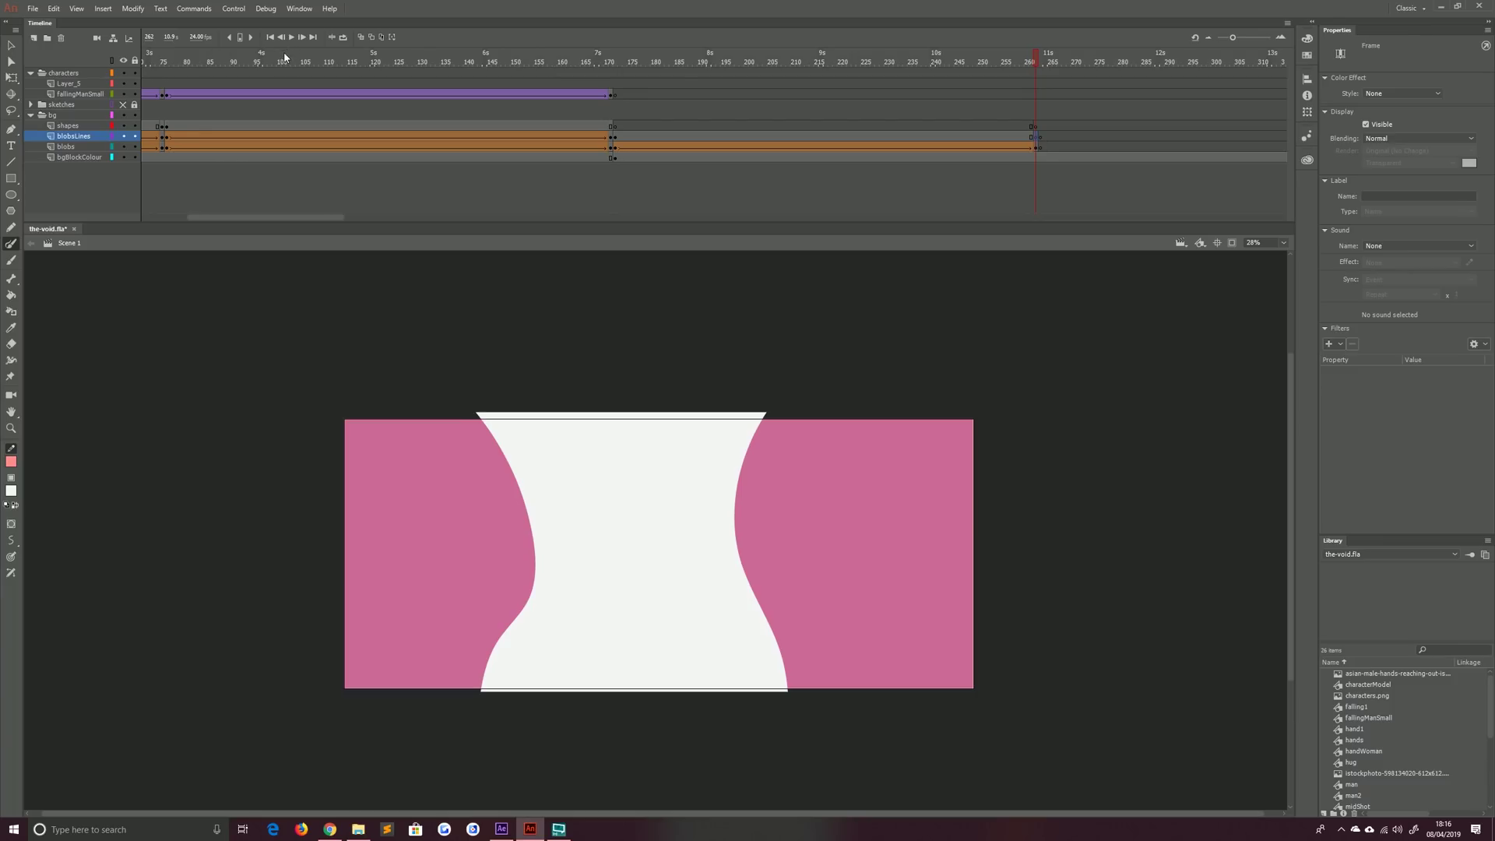
# With onion skin on, brush a salmon line at frame 262, nudge it right and bend it along the blob edge
pyautogui.click(362, 38)
pyautogui.moveTo(507, 606); pyautogui.dragTo(479, 760)
pyautogui.press('v')
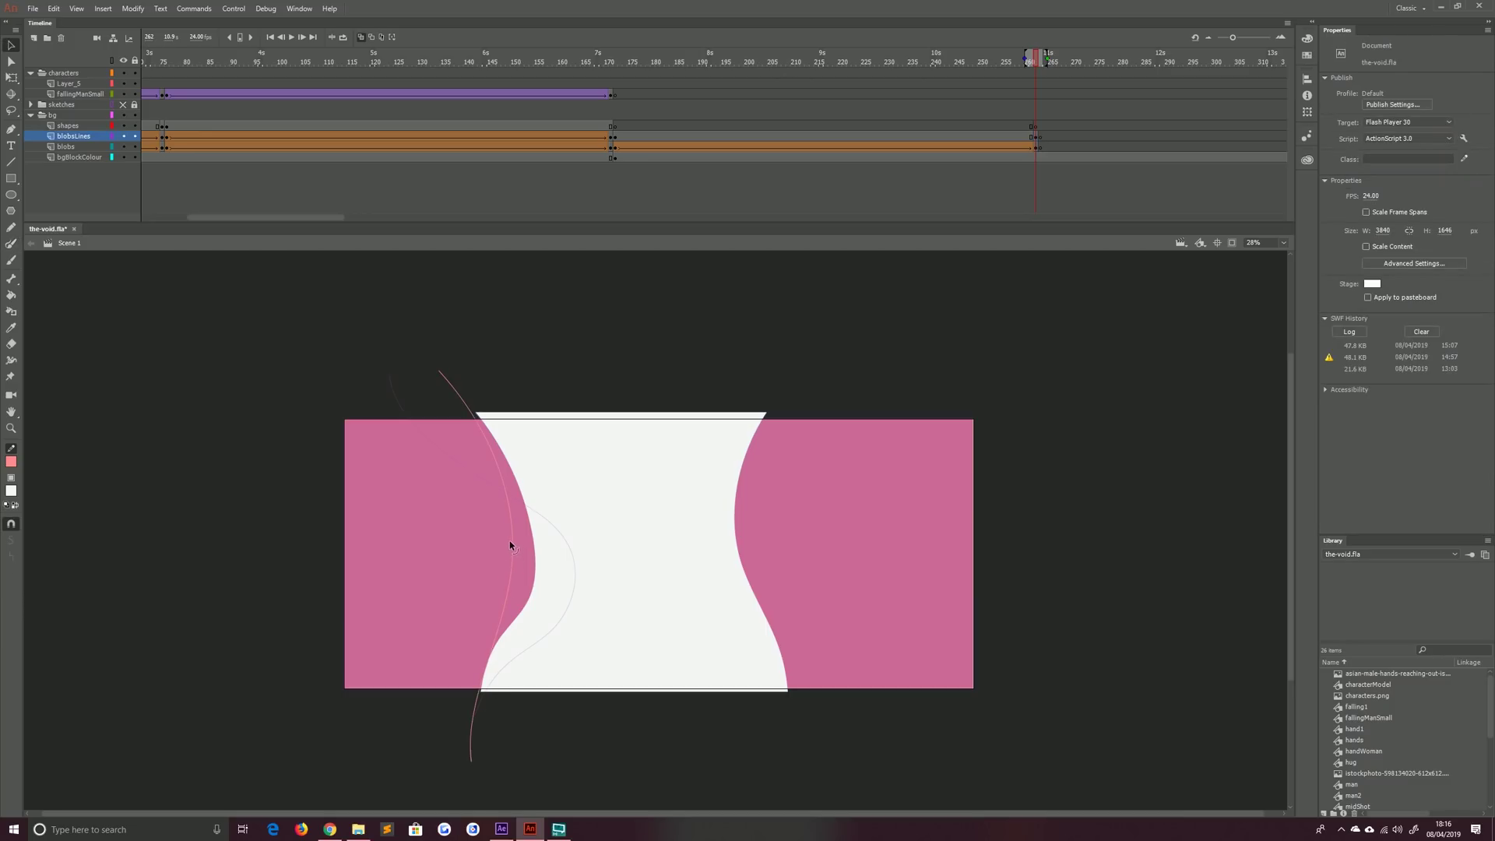
pyautogui.click(512, 545)
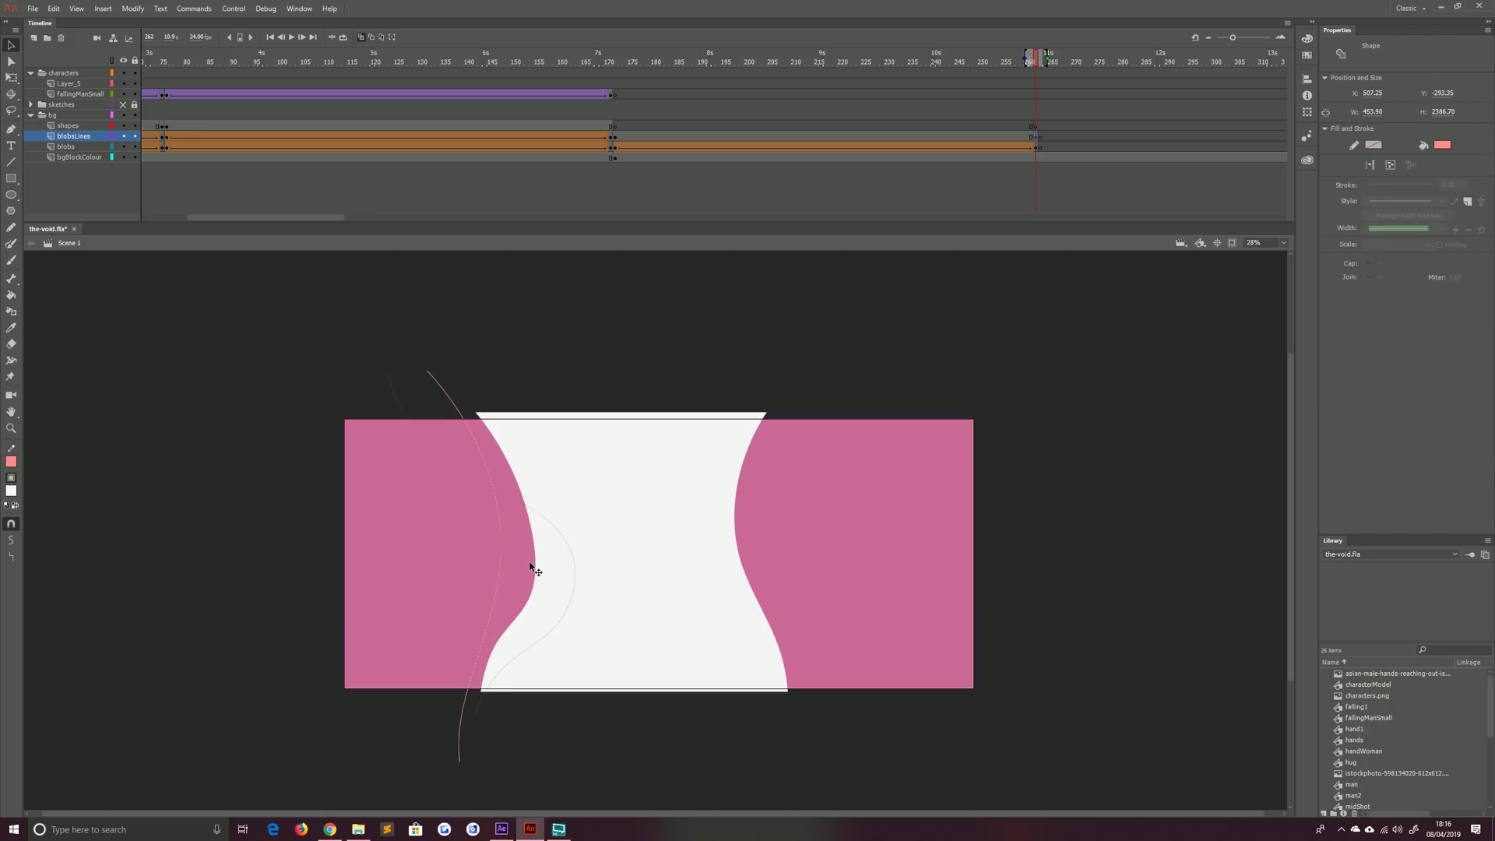
pyautogui.hotkey('shift', 'Right')
pyautogui.hotkey('shift', 'Right')
pyautogui.hotkey('shift', 'Right')
pyautogui.hotkey('shift', 'Right')
pyautogui.hotkey('shift', 'Right')
pyautogui.hotkey('shift', 'Right')
pyautogui.hotkey('shift', 'Right')
pyautogui.hotkey('shift', 'Right')
pyautogui.hotkey('shift', 'Right')
pyautogui.hotkey('shift', 'Right')
pyautogui.hotkey('shift', 'Right')
pyautogui.hotkey('shift', 'Right')
pyautogui.hotkey('shift', 'Right')
pyautogui.hotkey('shift', 'Right')
pyautogui.hotkey('shift', 'Right')
pyautogui.hotkey('shift', 'Right')
pyautogui.hotkey('shift', 'Right')
pyautogui.hotkey('shift', 'Right')
pyautogui.click(284, 523)
pyautogui.moveTo(499, 644); pyautogui.dragTo(506, 679)
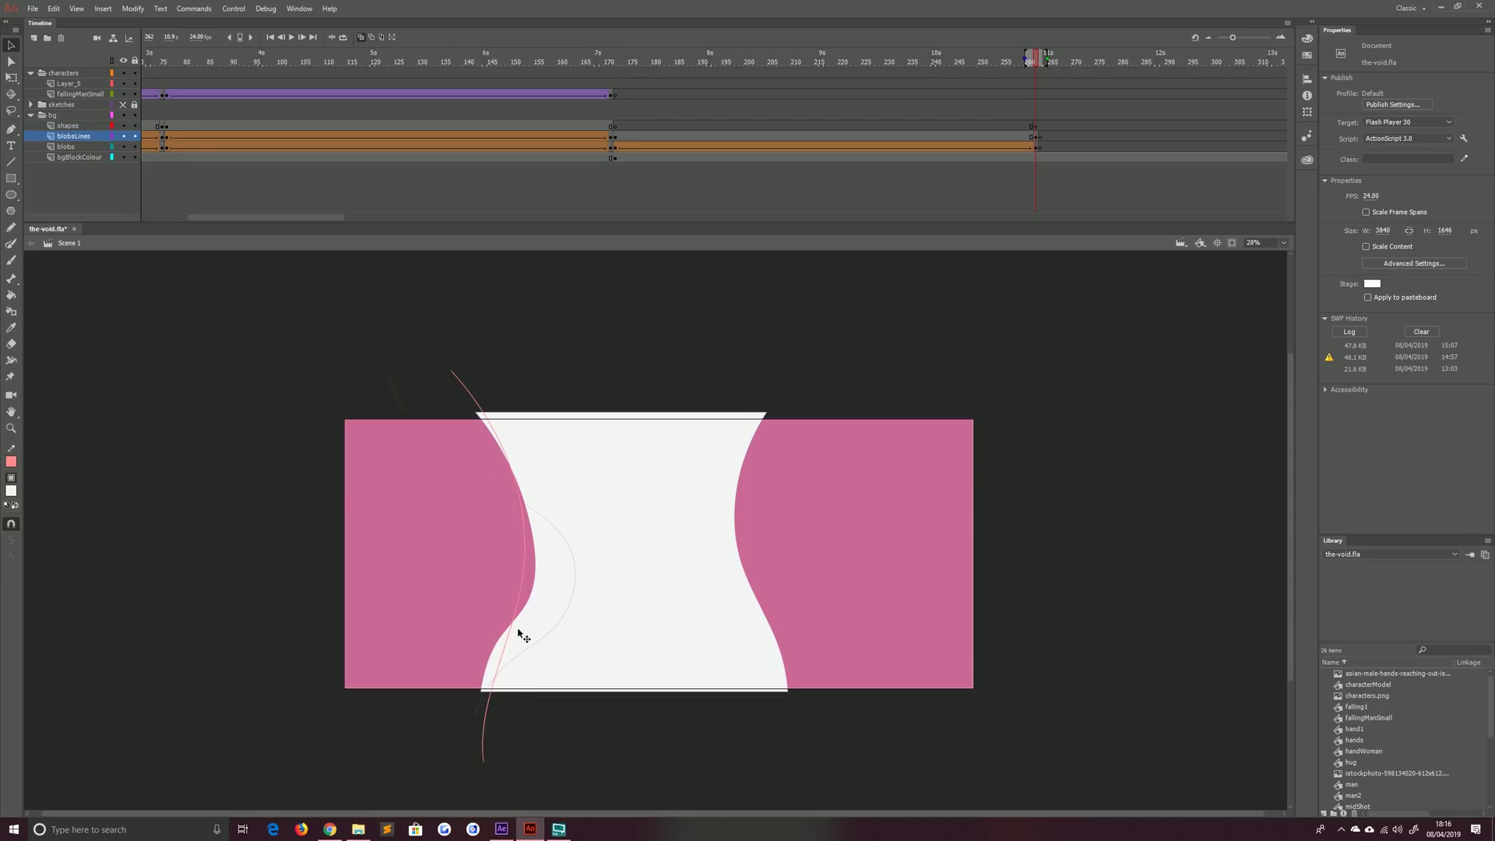
pyautogui.moveTo(530, 628); pyautogui.dragTo(517, 628)
# Add a shape tween to the blobsLines salmon line, turn off onion skin, and play it
pyautogui.click(634, 144)
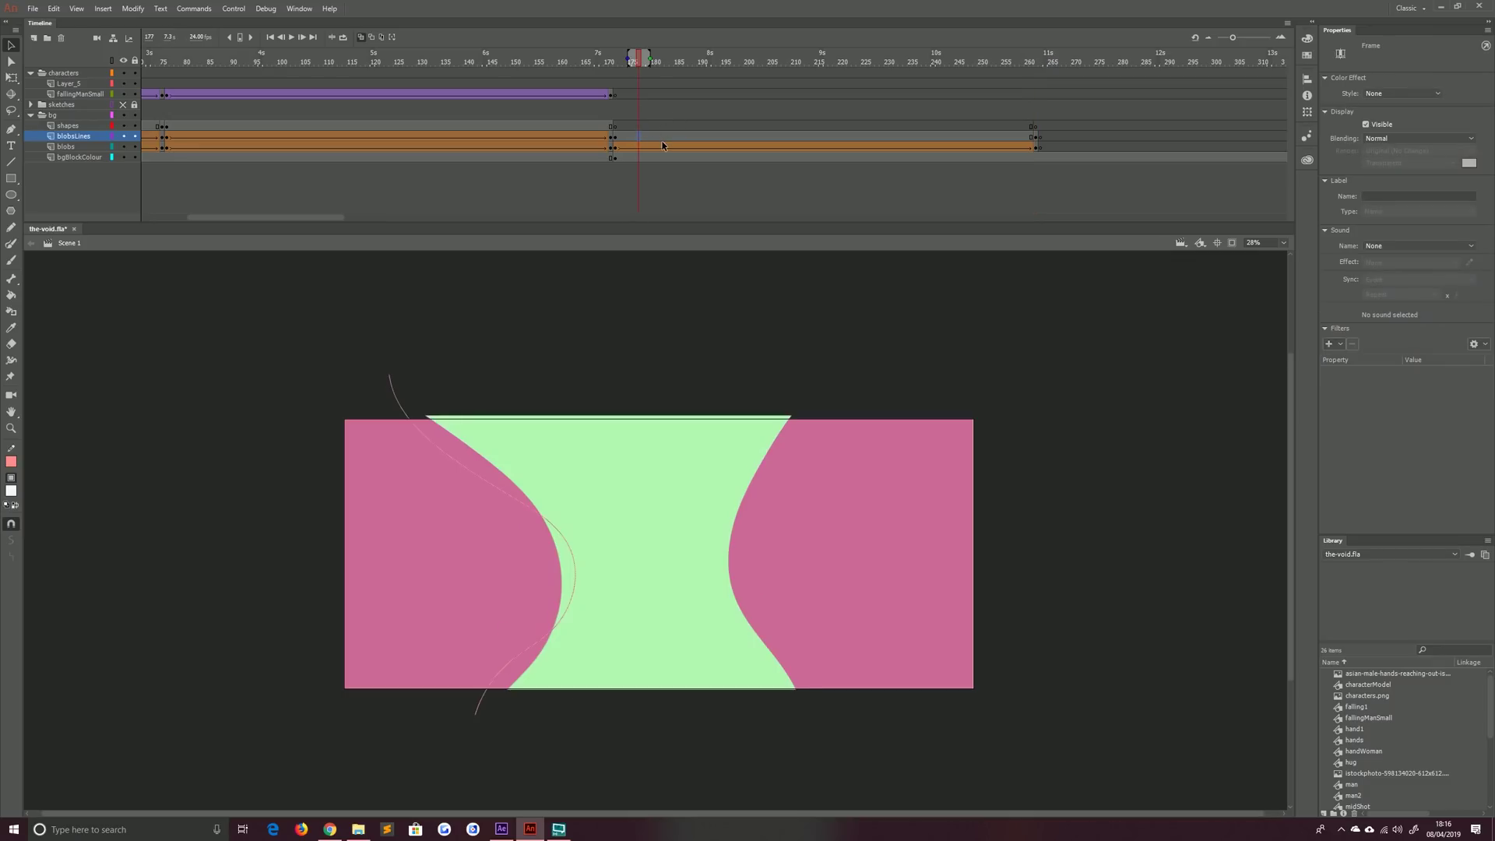
pyautogui.click(662, 137)
pyautogui.rightClick(662, 137)
pyautogui.click(674, 156)
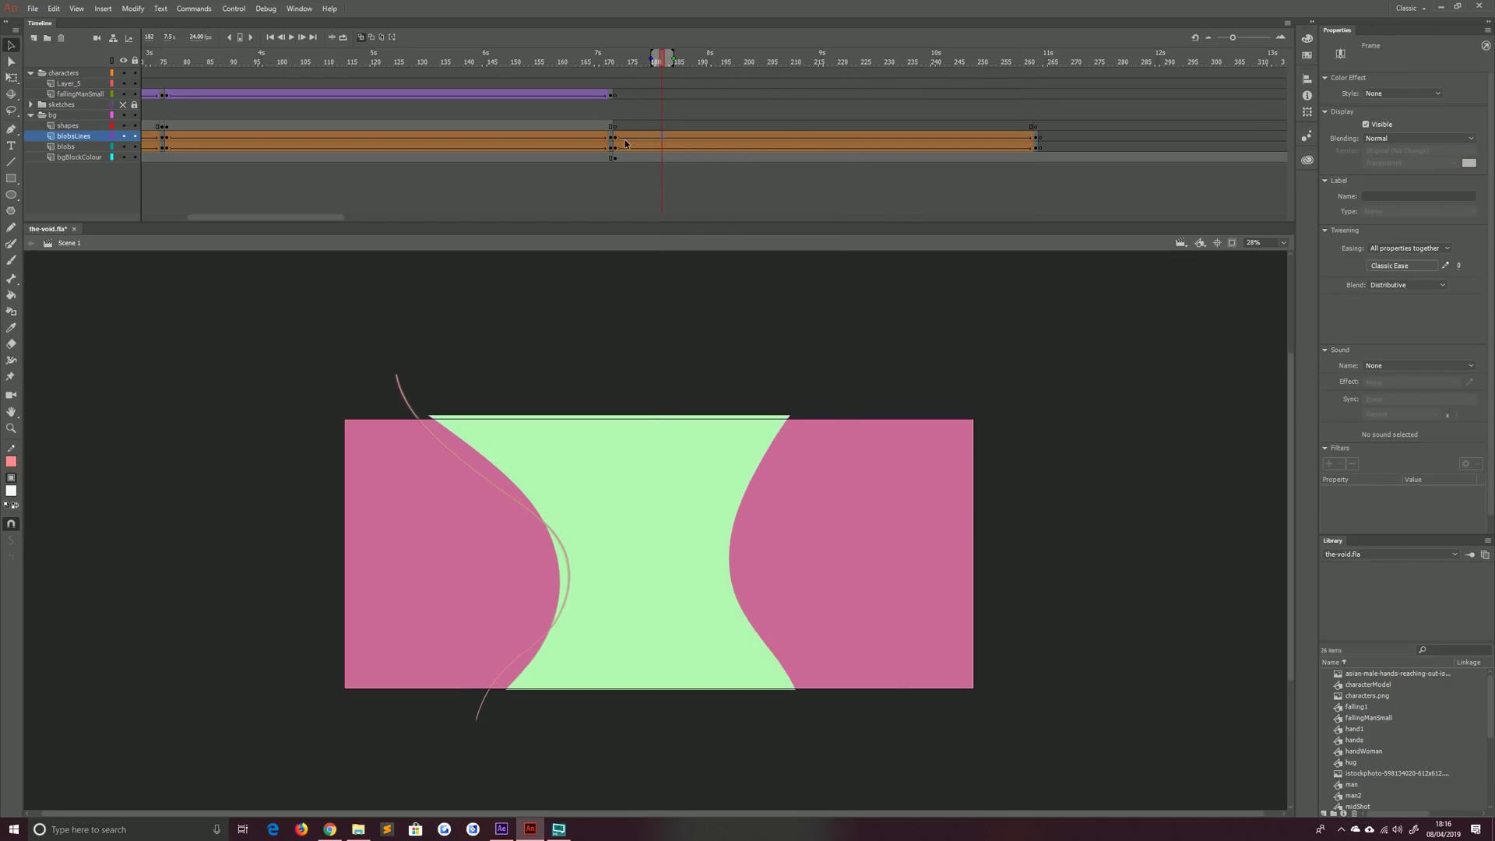
pyautogui.moveTo(615, 126)
pyautogui.mouseDown()
pyautogui.moveTo(959, 97)
pyautogui.moveTo(649, 117)
pyautogui.mouseUp()
pyautogui.click(615, 126)
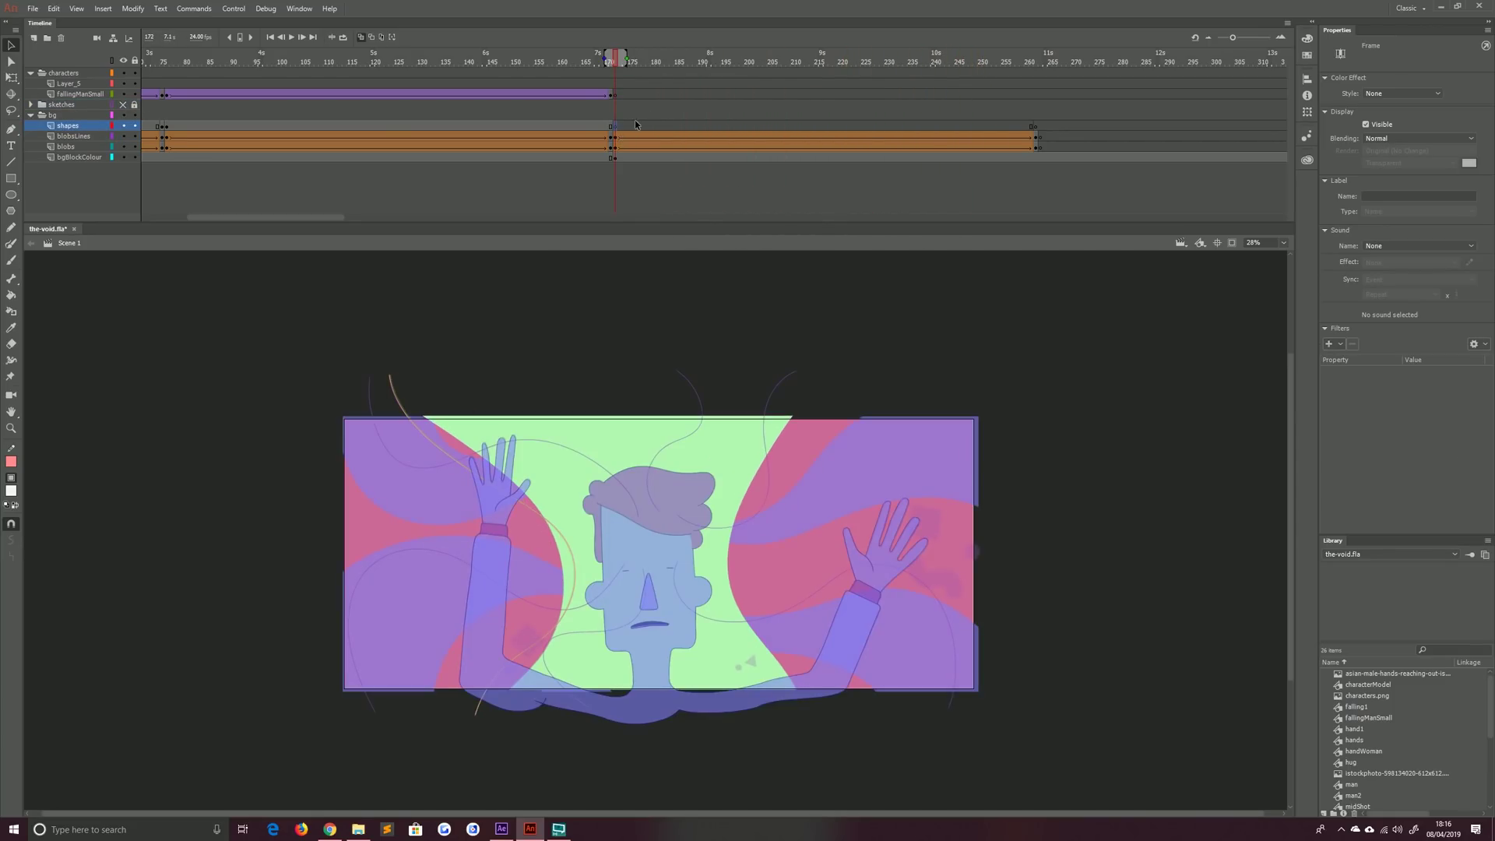
pyautogui.click(361, 38)
pyautogui.press('Return')
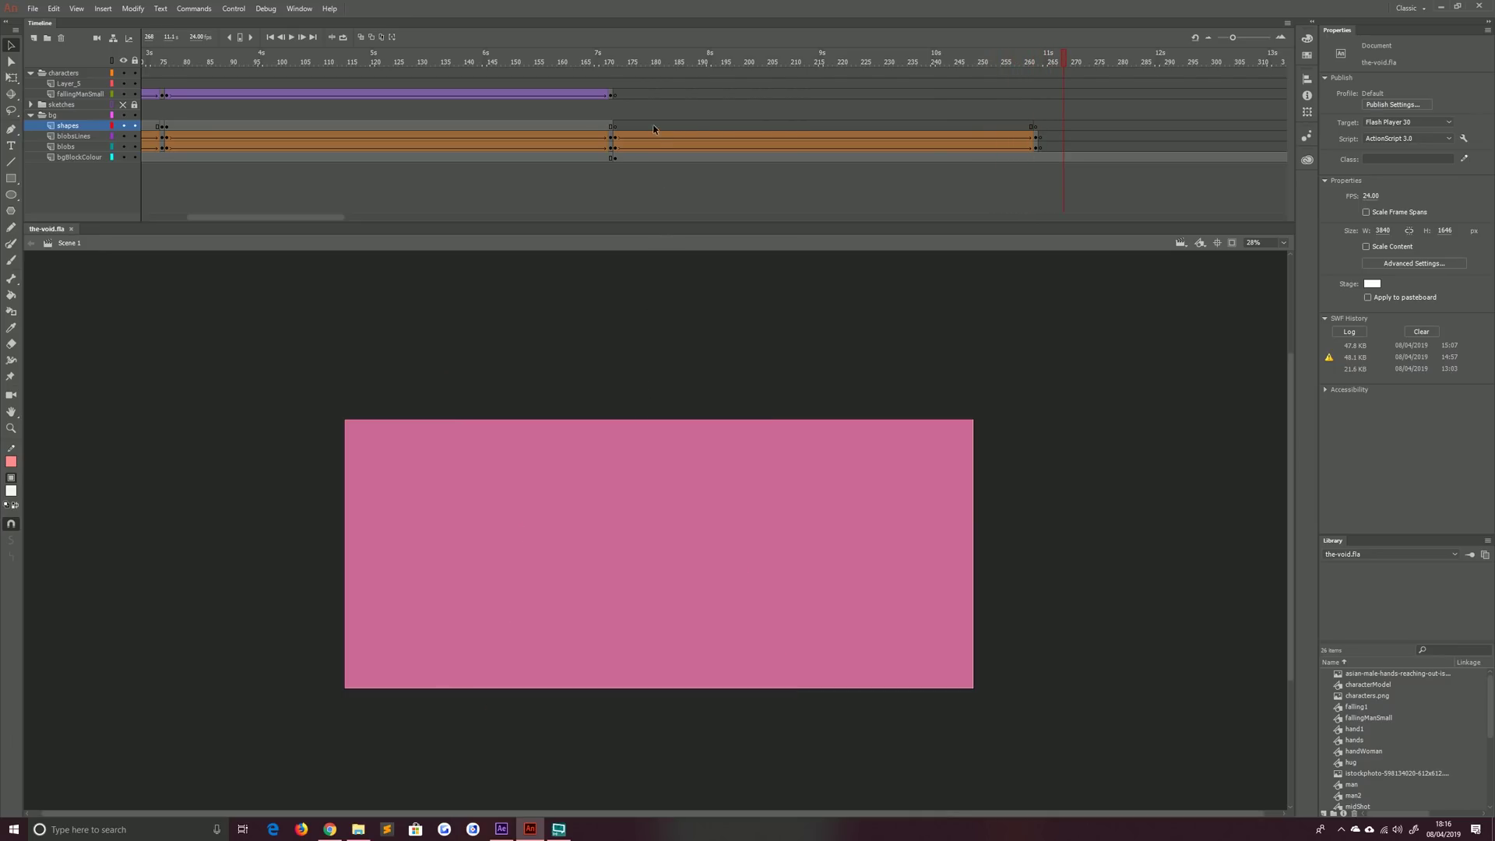
# Back at frame 172, enlarge the Library and preview the hand1 and hands items
pyautogui.click(615, 127)
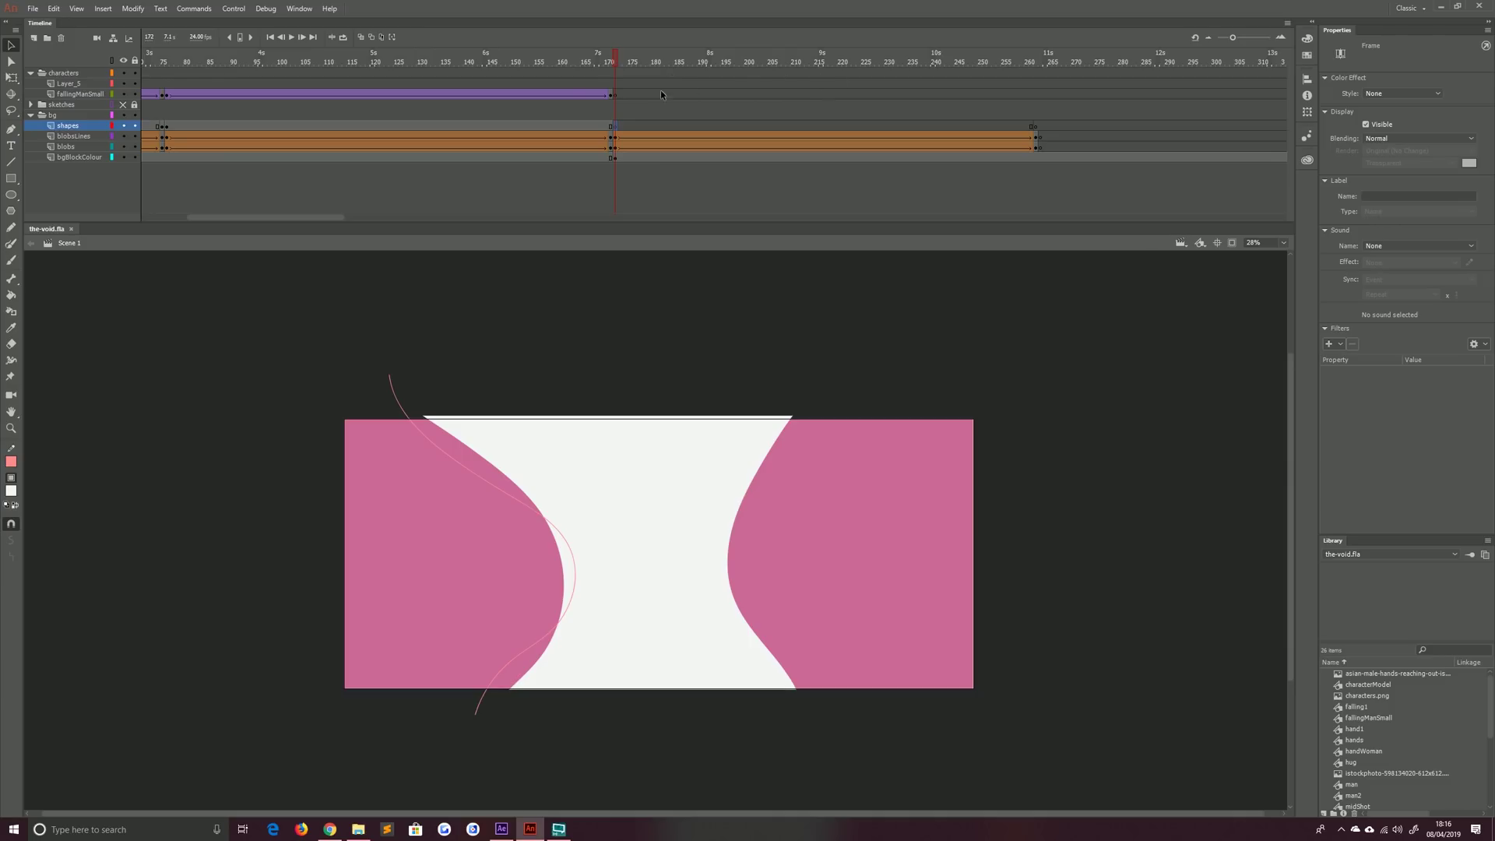
pyautogui.moveTo(560, 109)
pyautogui.mouseDown()
pyautogui.moveTo(368, 103)
pyautogui.moveTo(501, 109)
pyautogui.mouseUp()
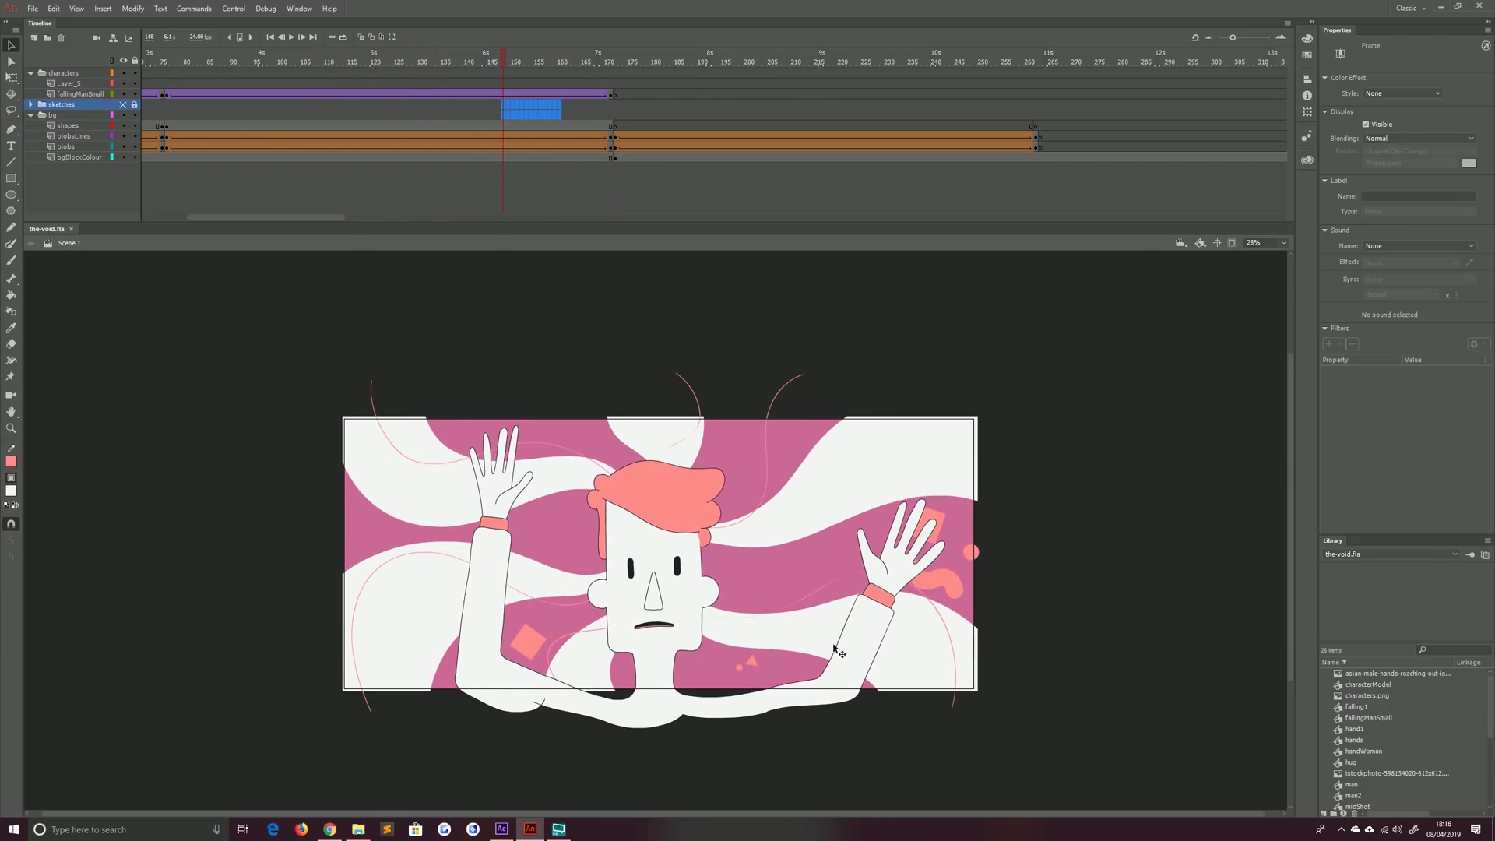
pyautogui.click(617, 125)
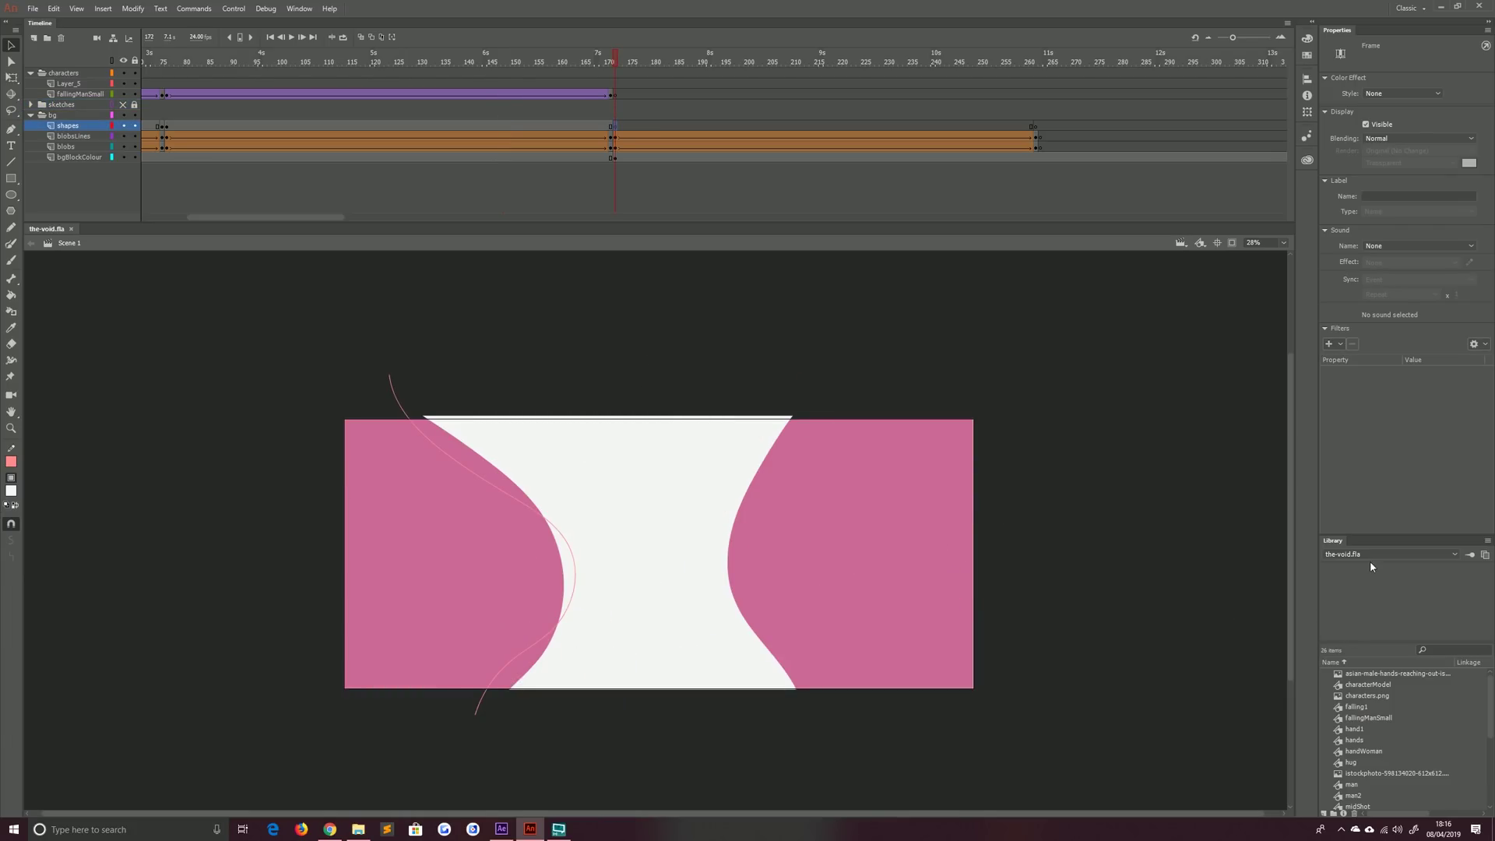
pyautogui.moveTo(1351, 536); pyautogui.dragTo(1354, 428)
pyautogui.click(1352, 620)
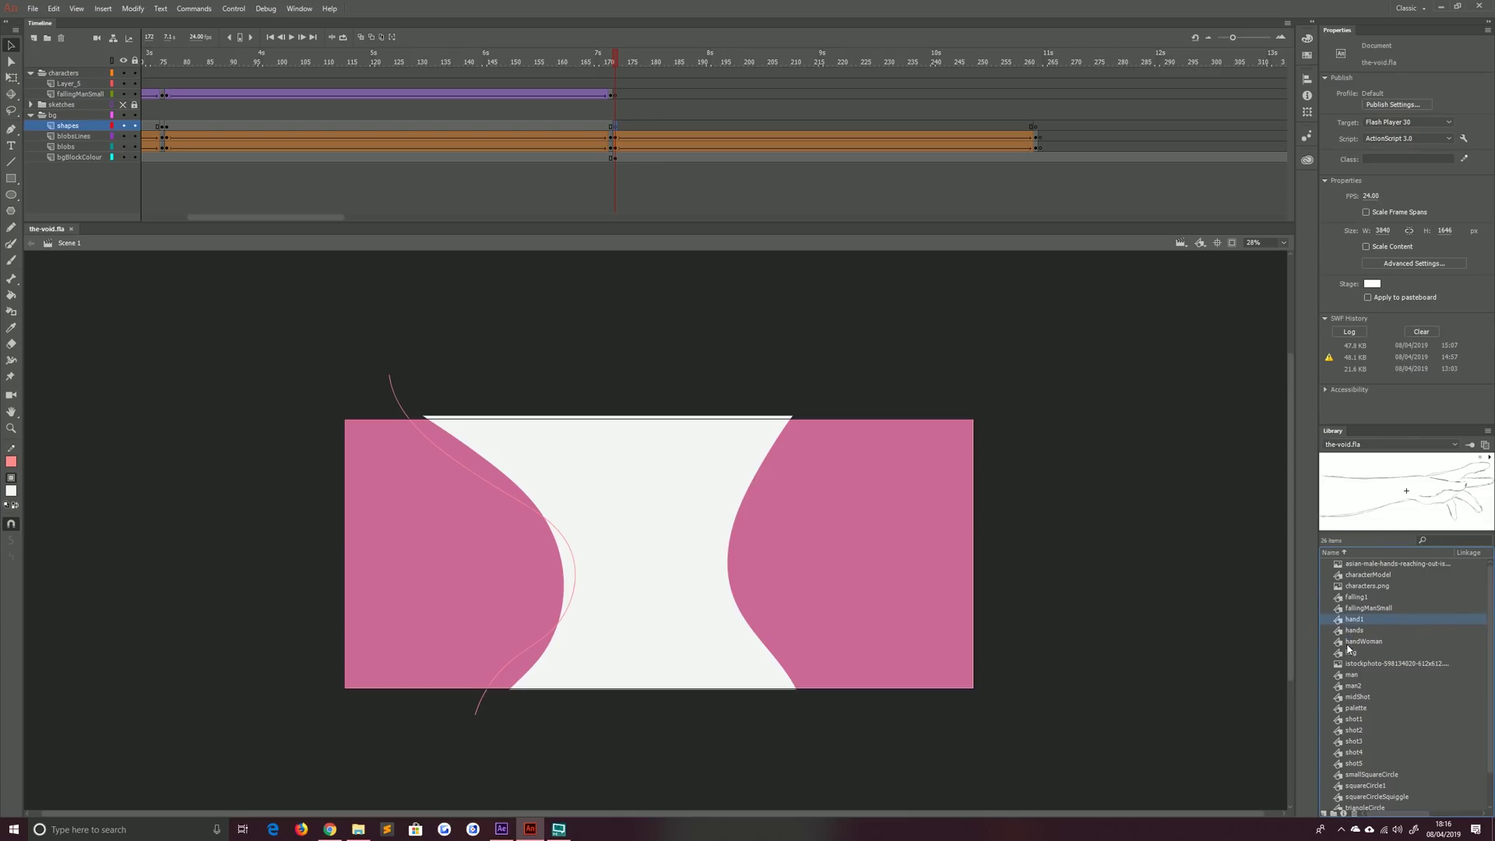
pyautogui.click(1354, 629)
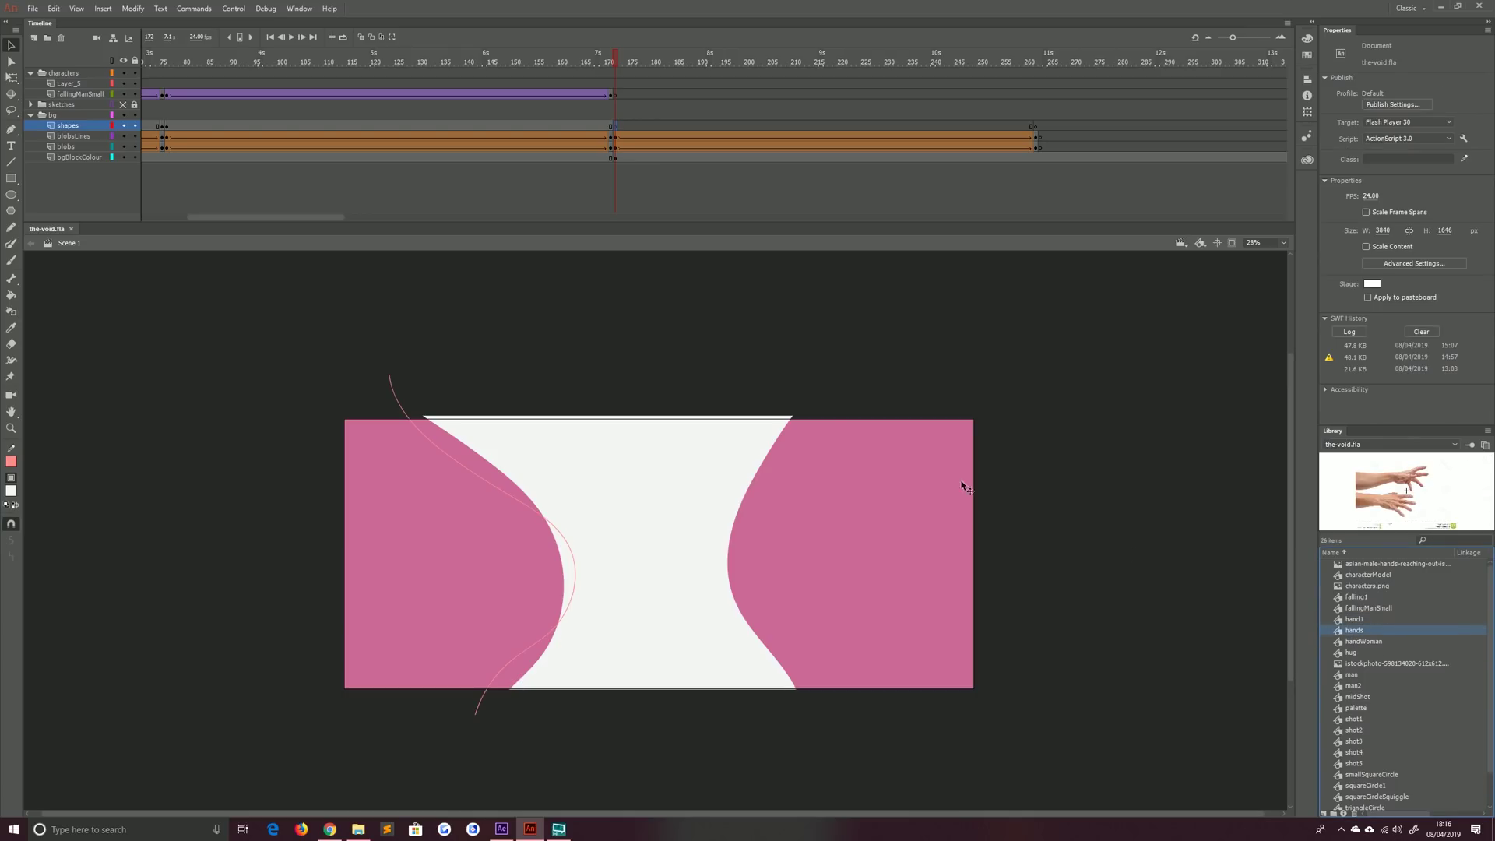
# Draw a small white square on the right pink shape and select it
pyautogui.click(12, 180)
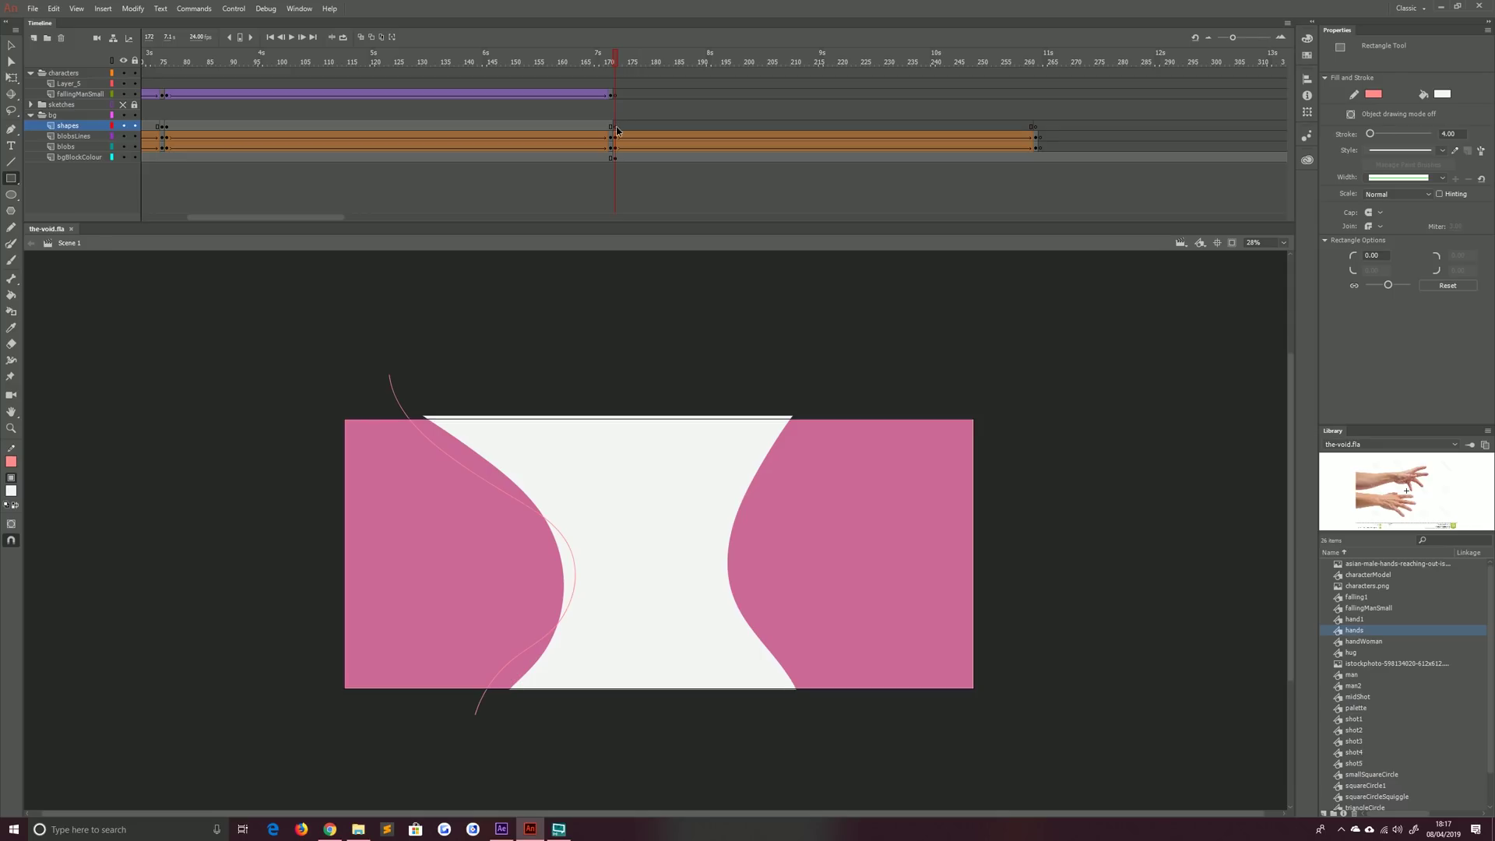
pyautogui.moveTo(871, 577); pyautogui.dragTo(836, 541)
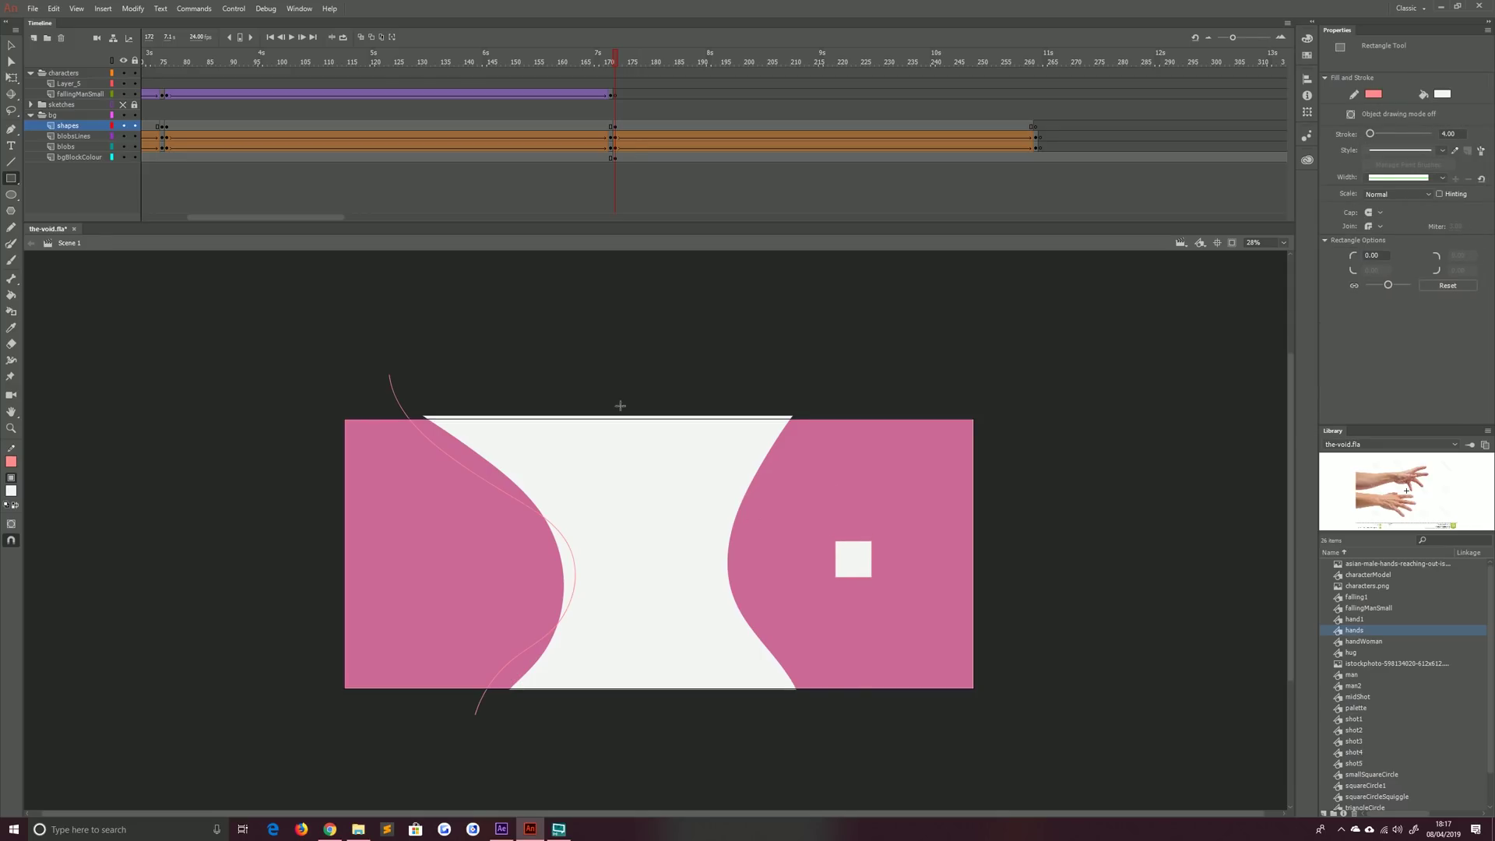
pyautogui.click(12, 45)
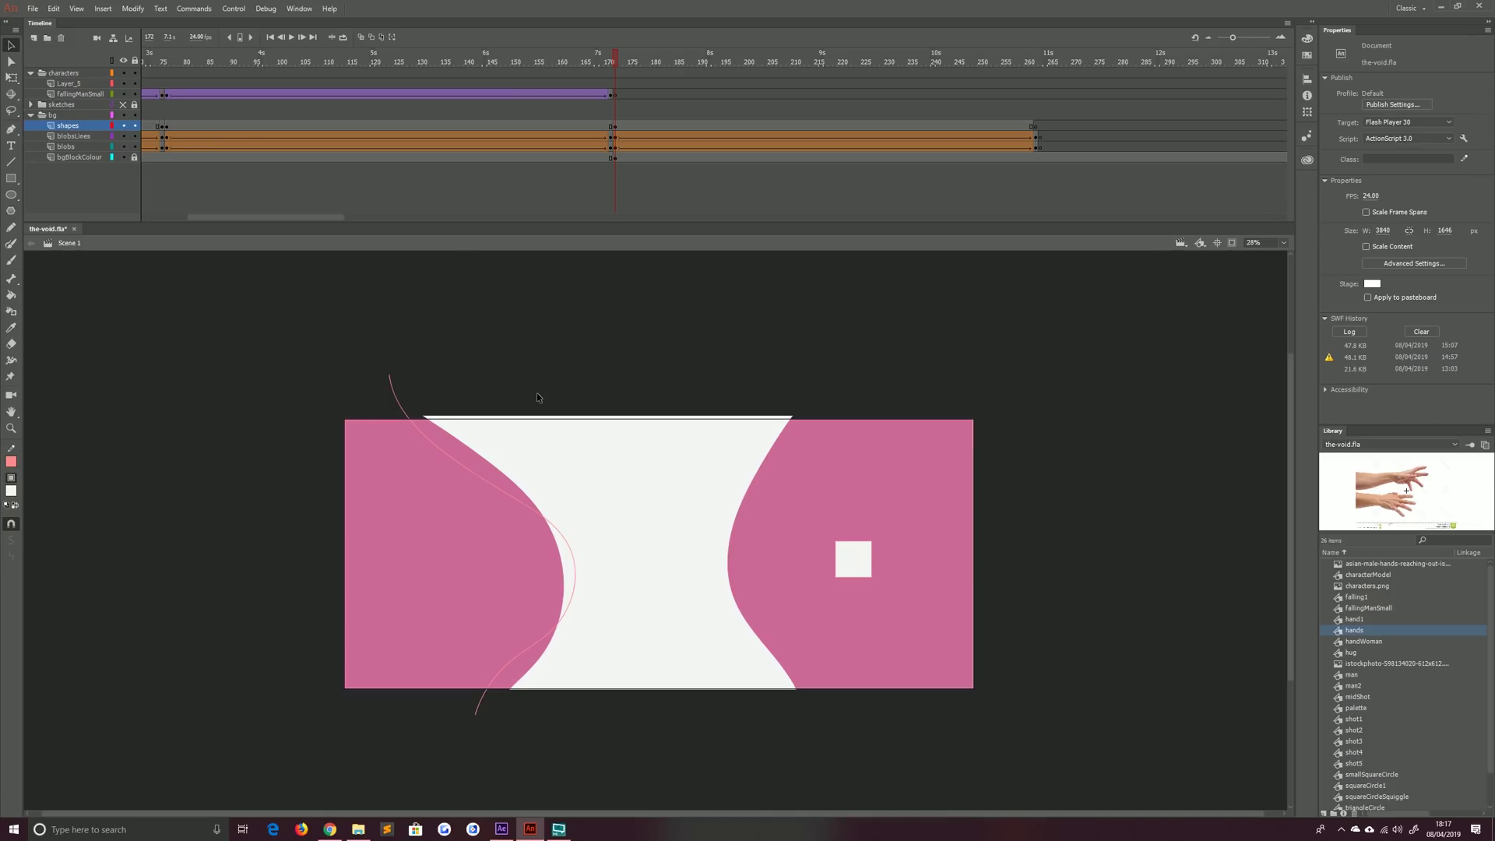
pyautogui.moveTo(917, 610); pyautogui.dragTo(784, 530)
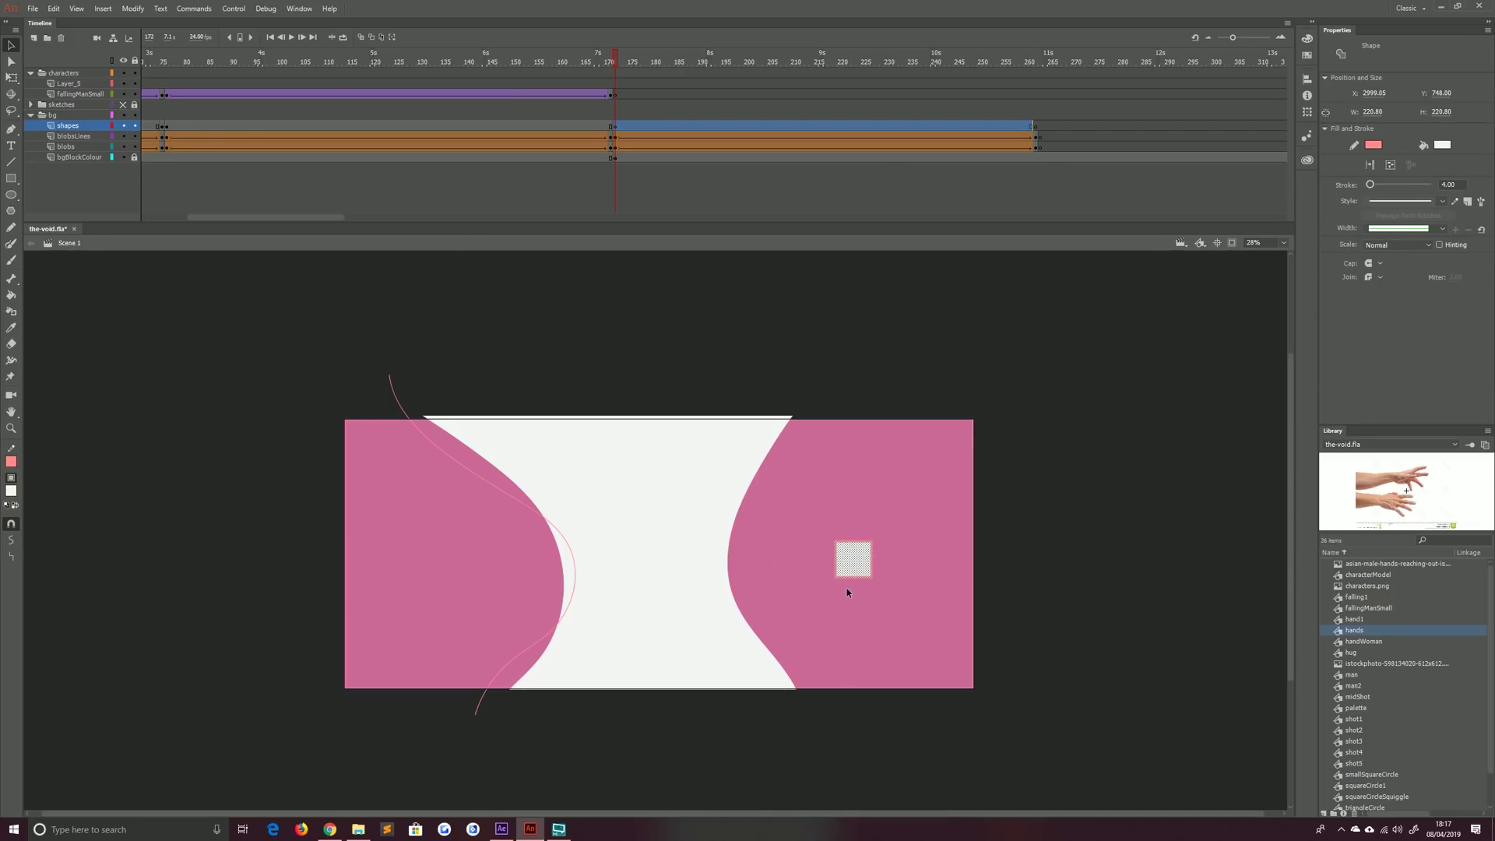
# Convert it to a Graphic symbol named 'square', inspect it in place, and return to Scene 1
pyautogui.press('F8')
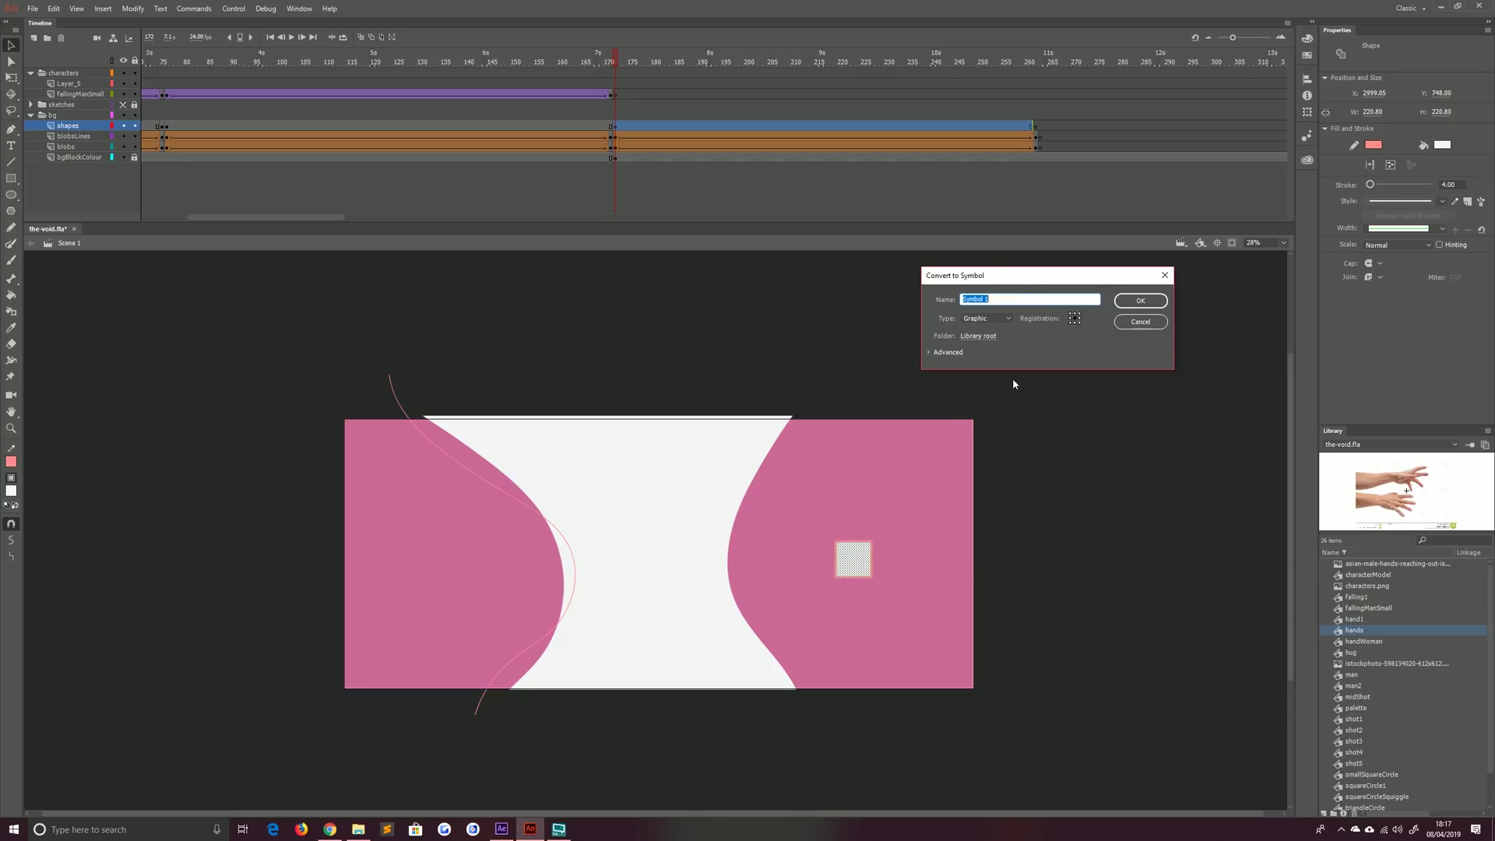
pyautogui.write('square')
pyautogui.press('Return')
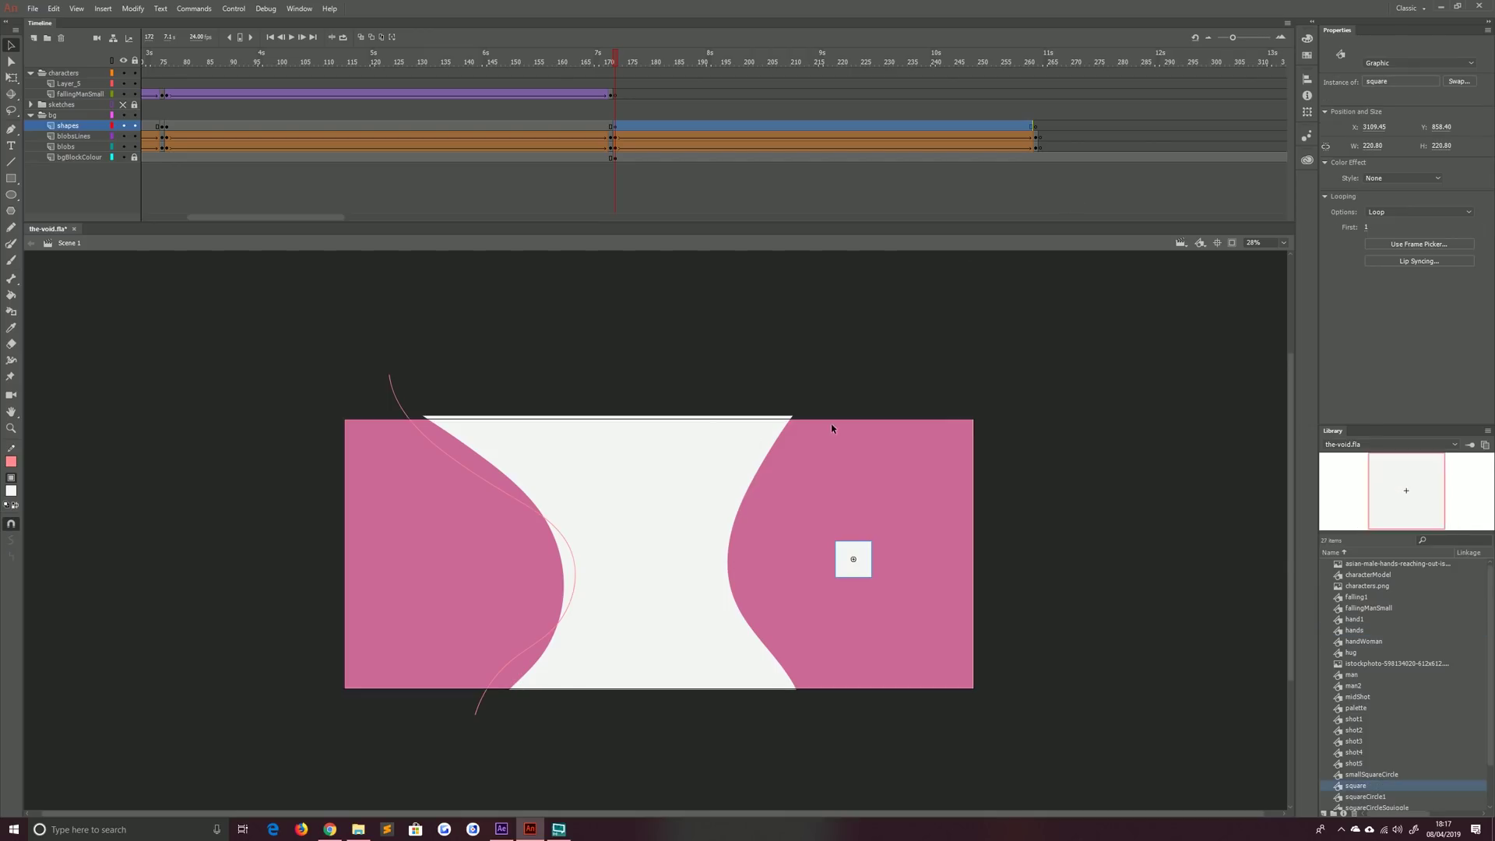
pyautogui.doubleClick(854, 551)
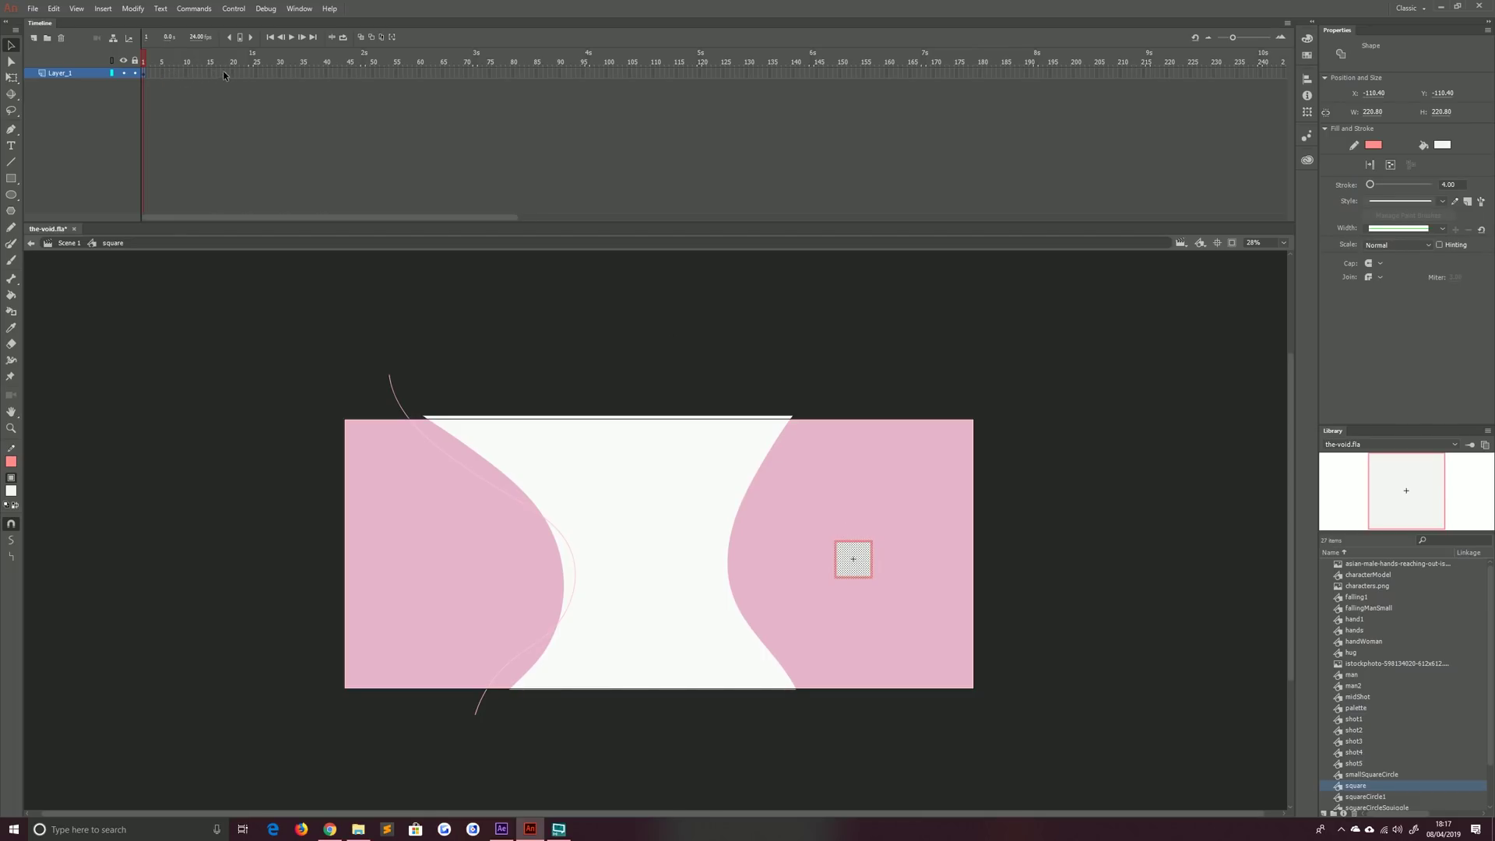
pyautogui.click(189, 73)
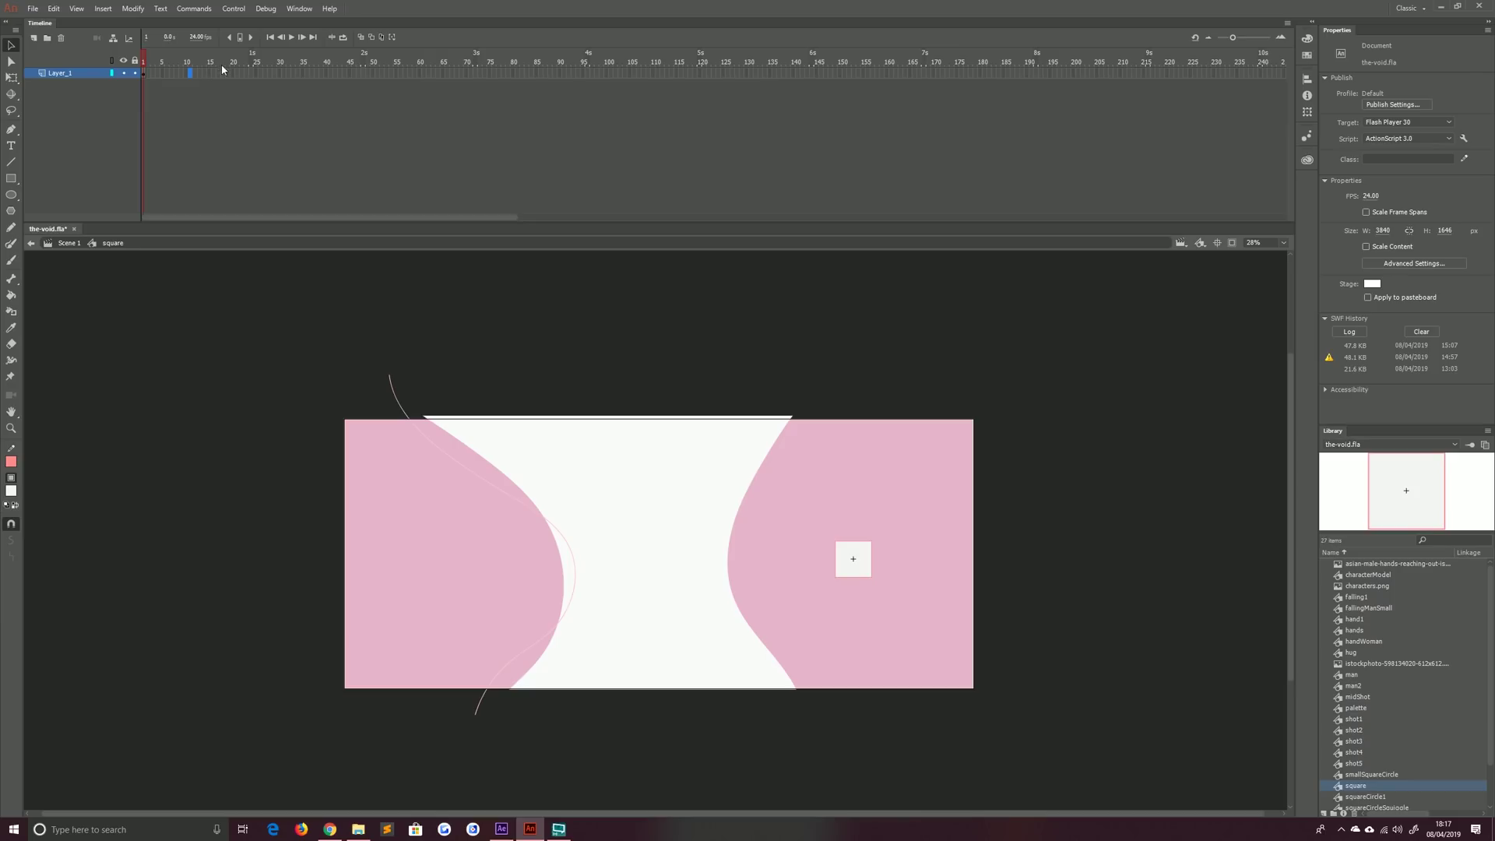
pyautogui.click(68, 244)
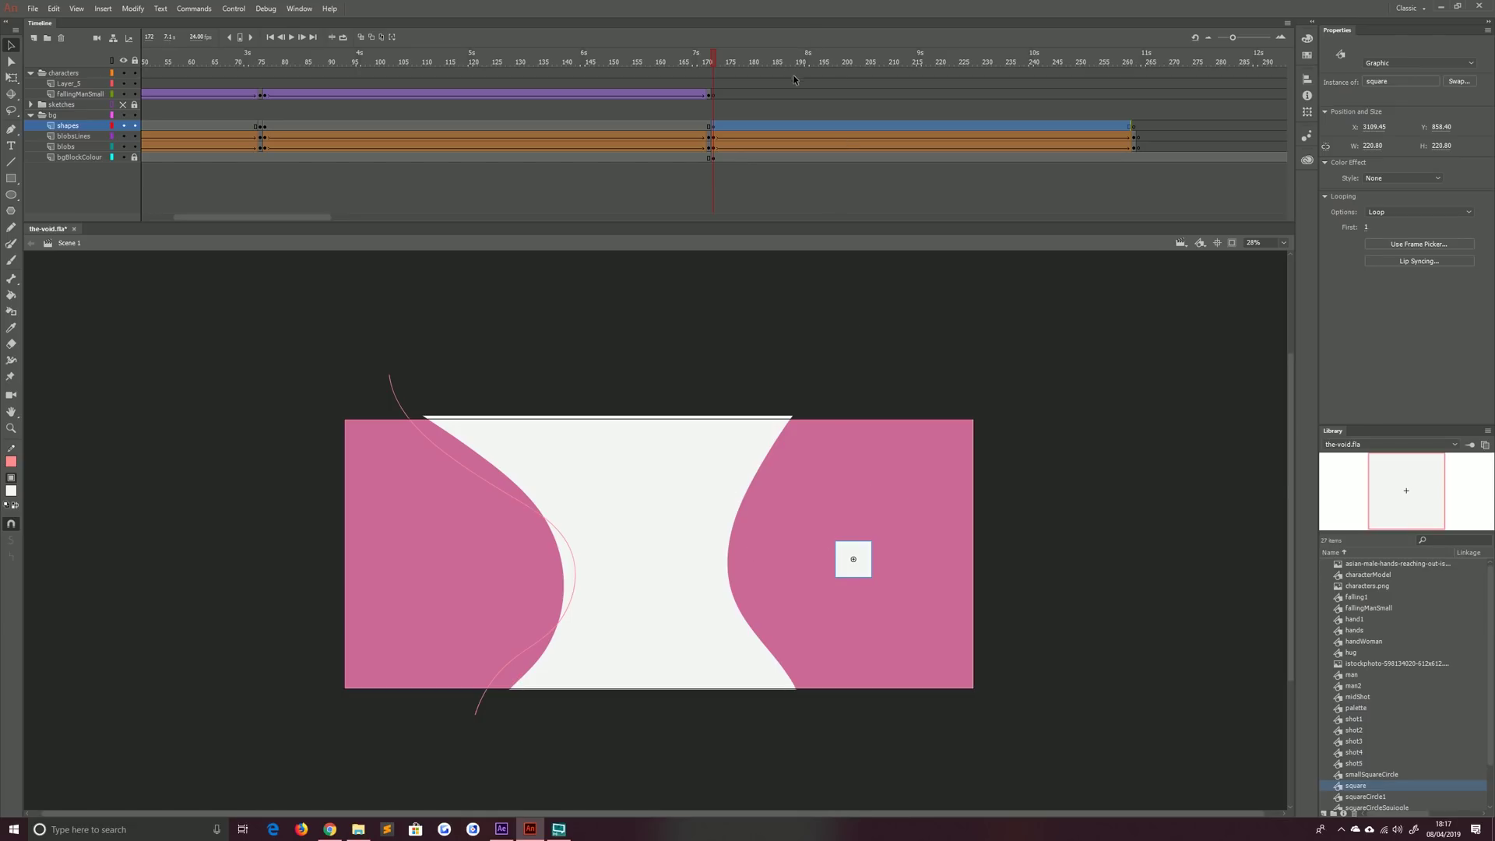
# Preview squareCircle1 in the Library, open it to play its animation, then return to Scene 1
pyautogui.click(903, 395)
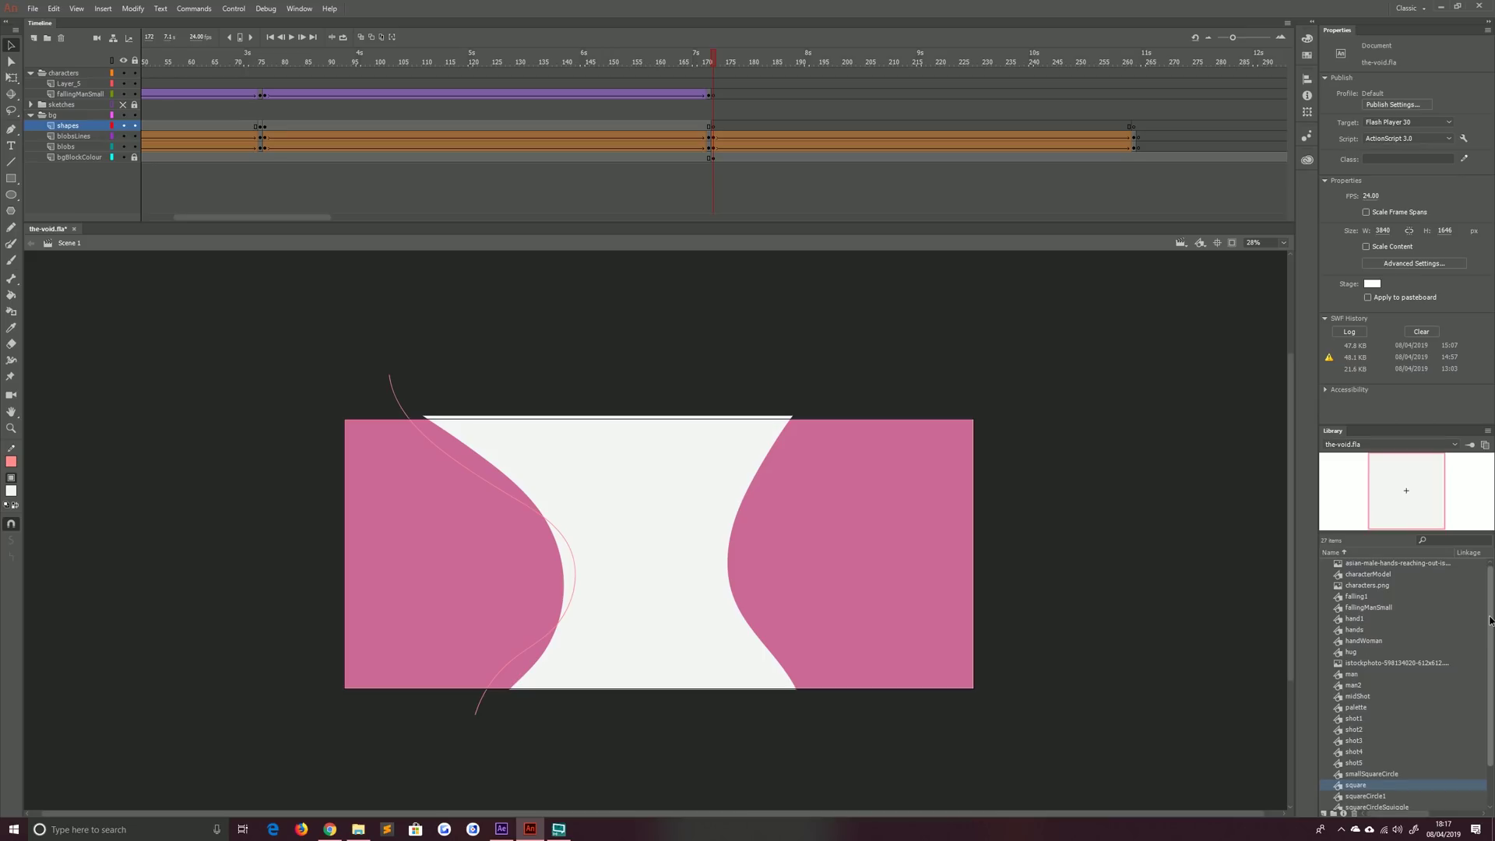
pyautogui.scroll(-2, 1378, 701)
pyautogui.click(1358, 749)
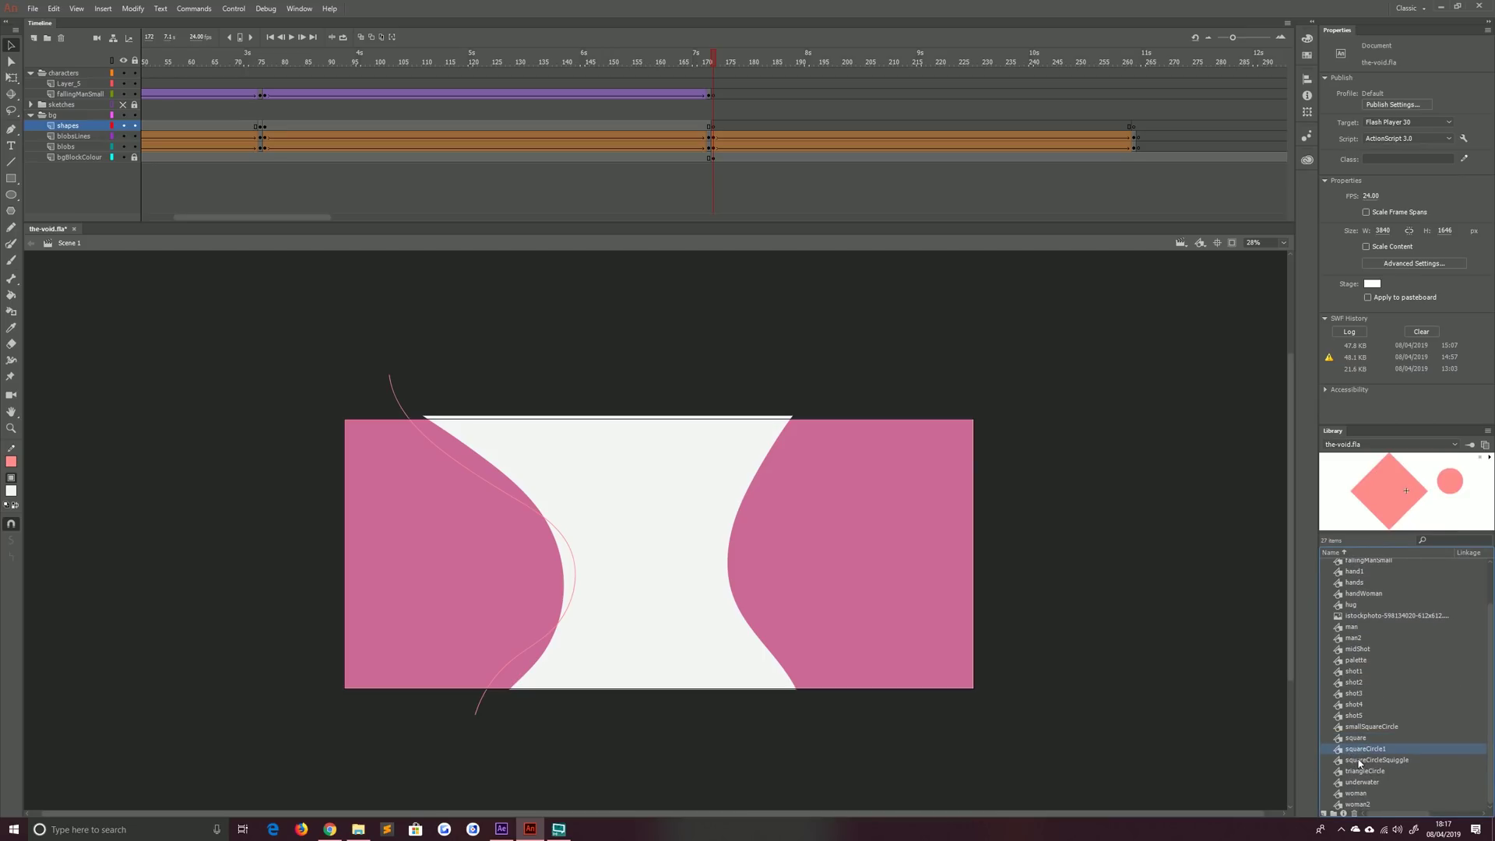
pyautogui.click(1489, 457)
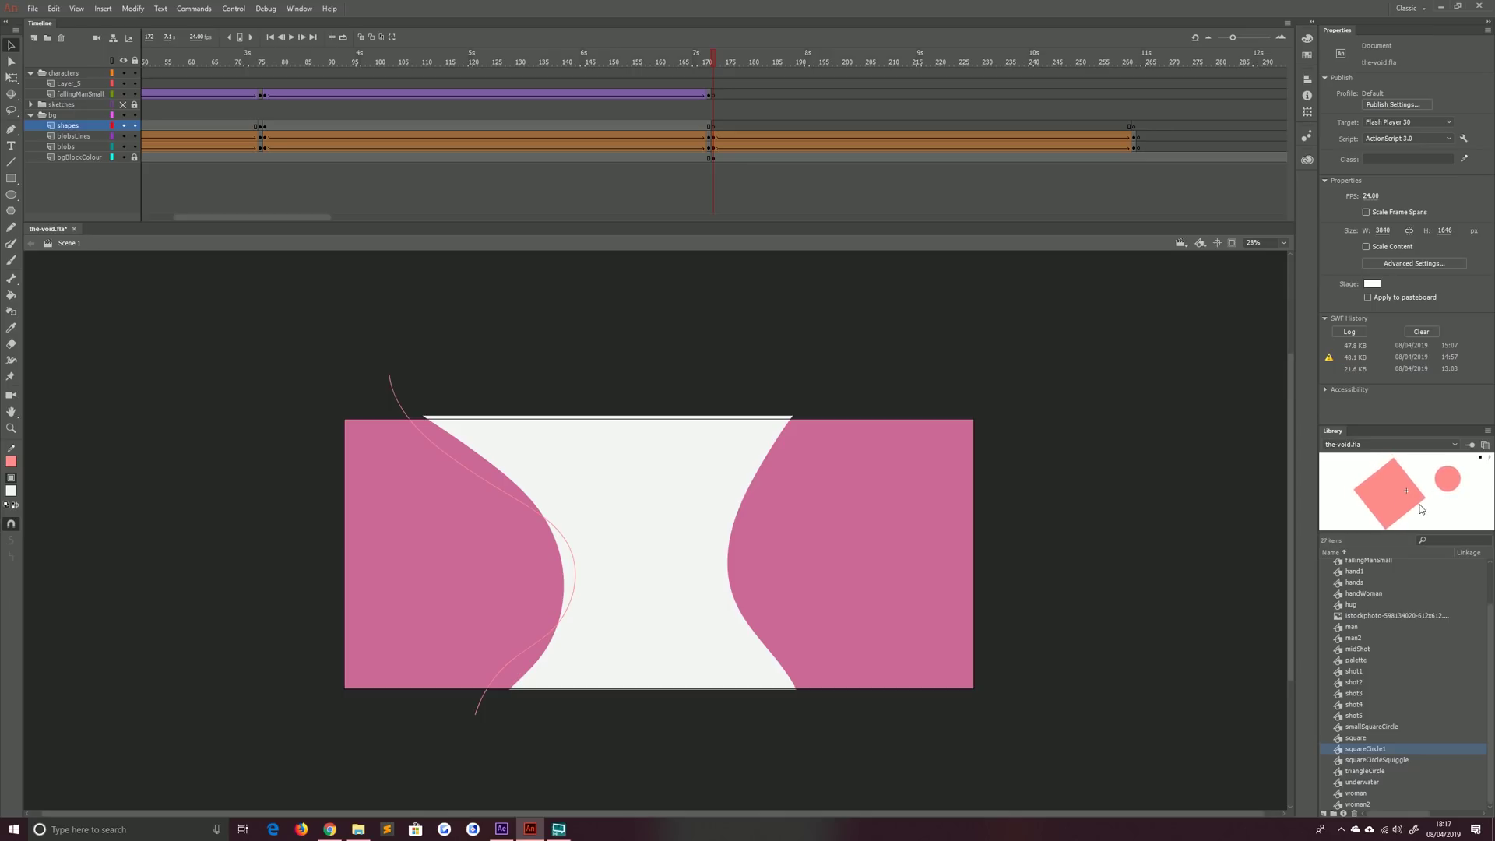
pyautogui.doubleClick(1342, 749)
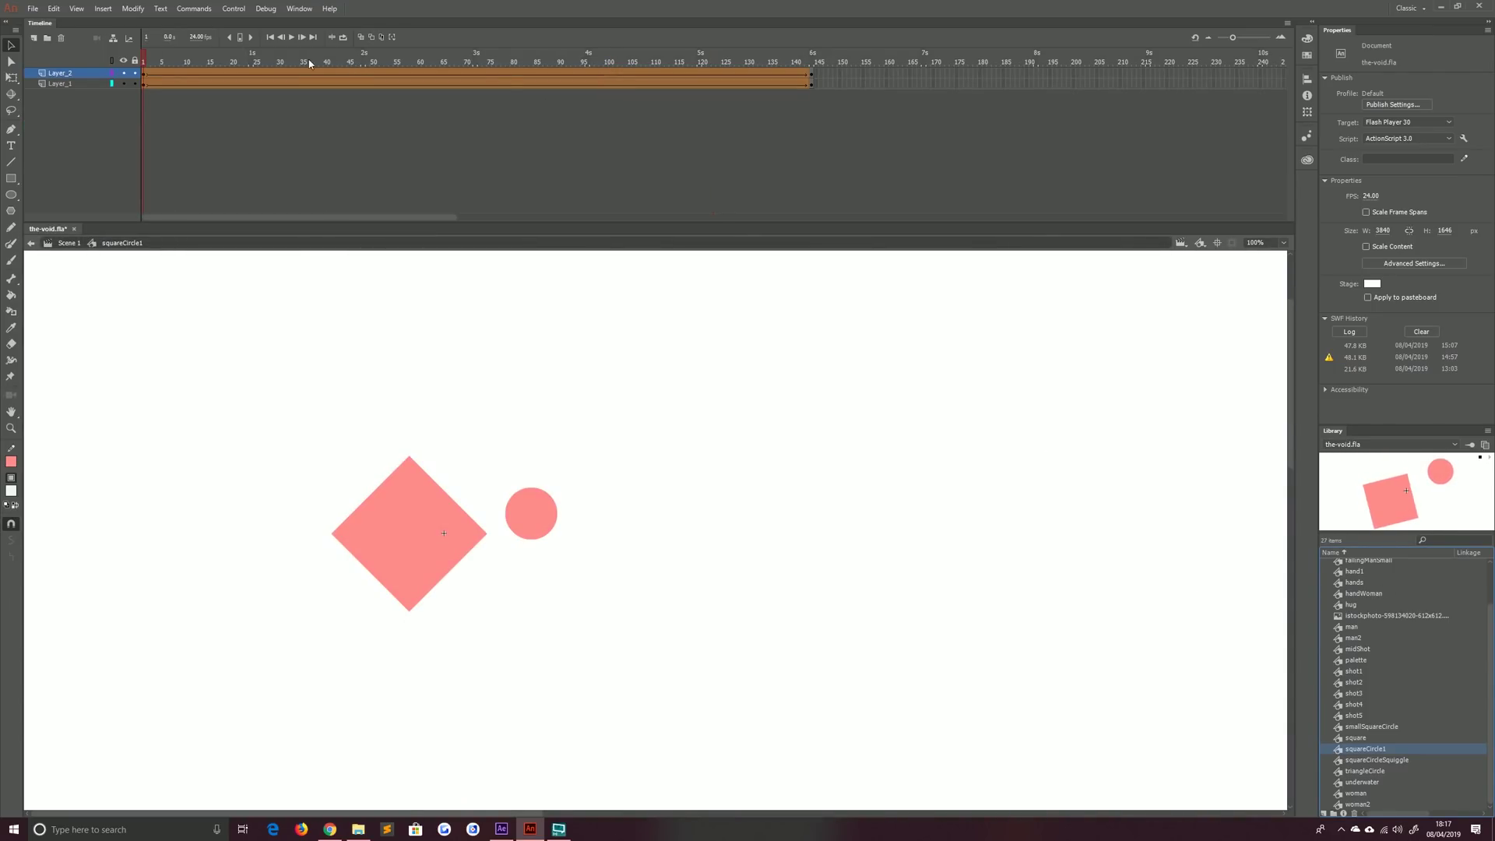
pyautogui.click(145, 75)
pyautogui.press('Return')
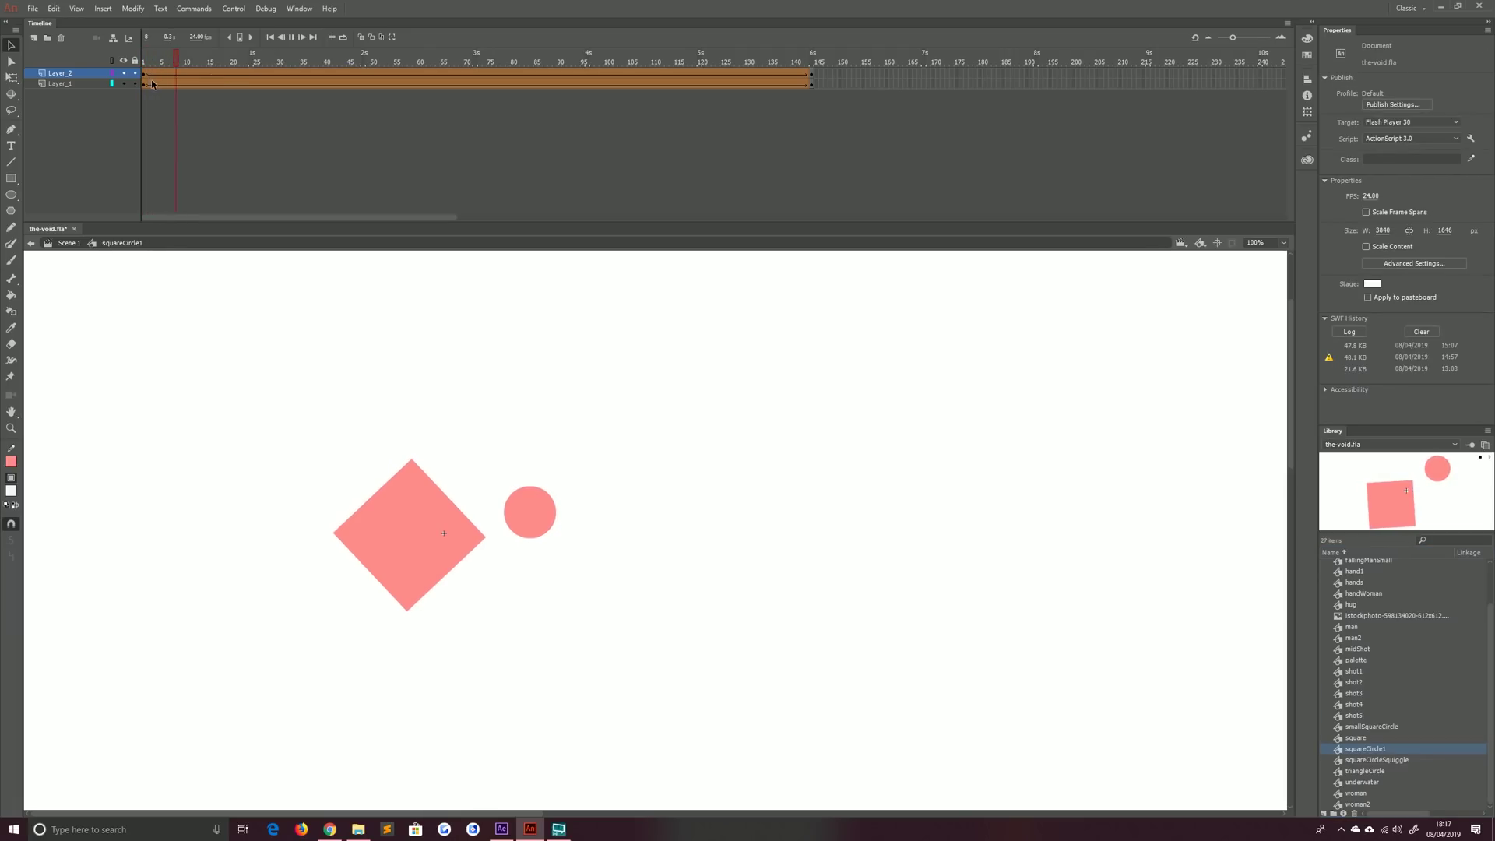
pyautogui.click(68, 243)
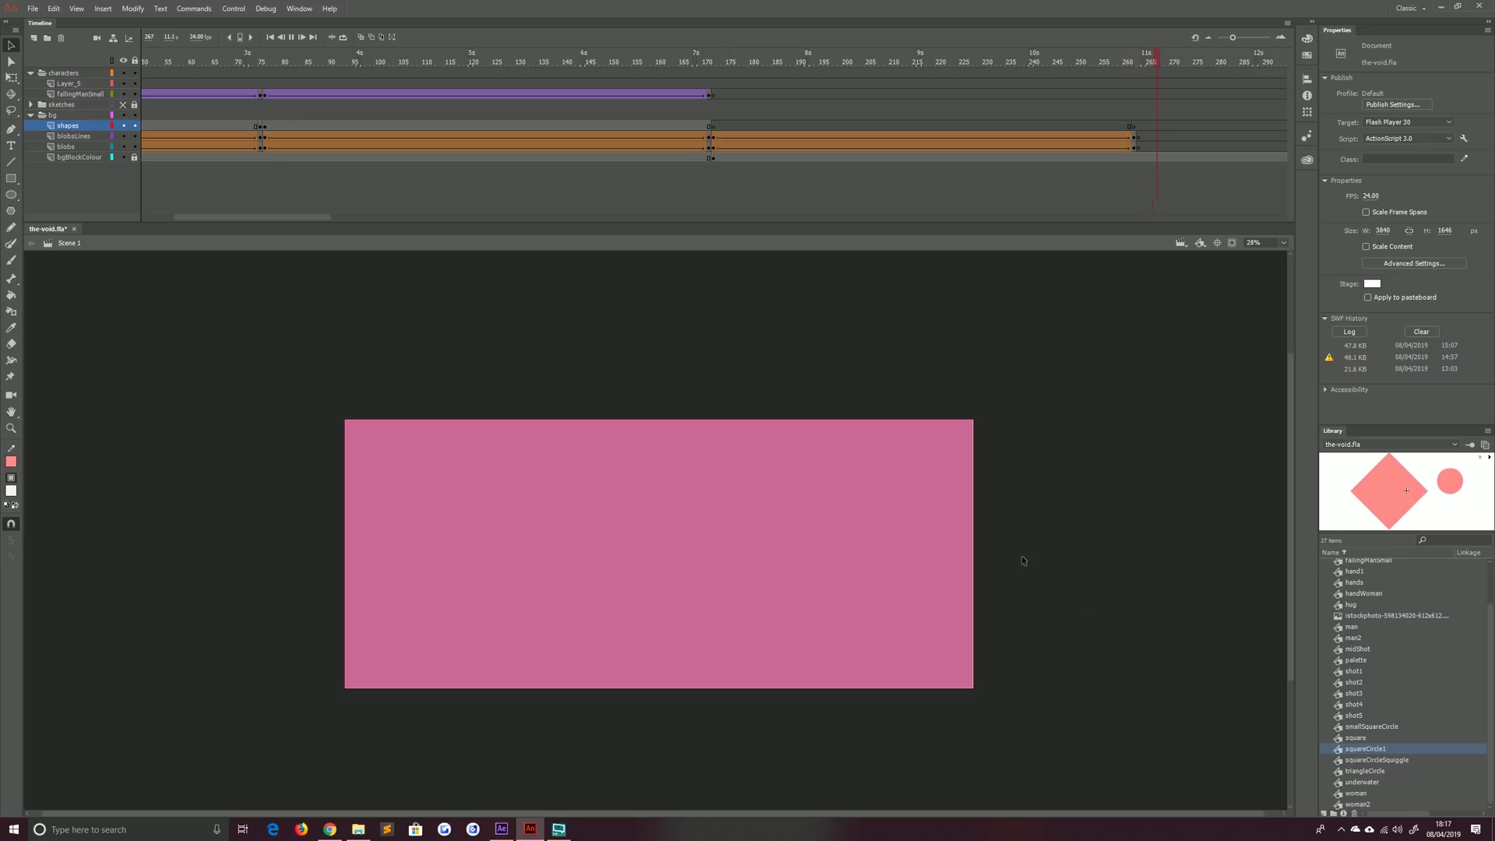
# Place a squareCircle1 instance at the stage's top-right at frame 172
pyautogui.click(747, 117)
pyautogui.click(745, 130)
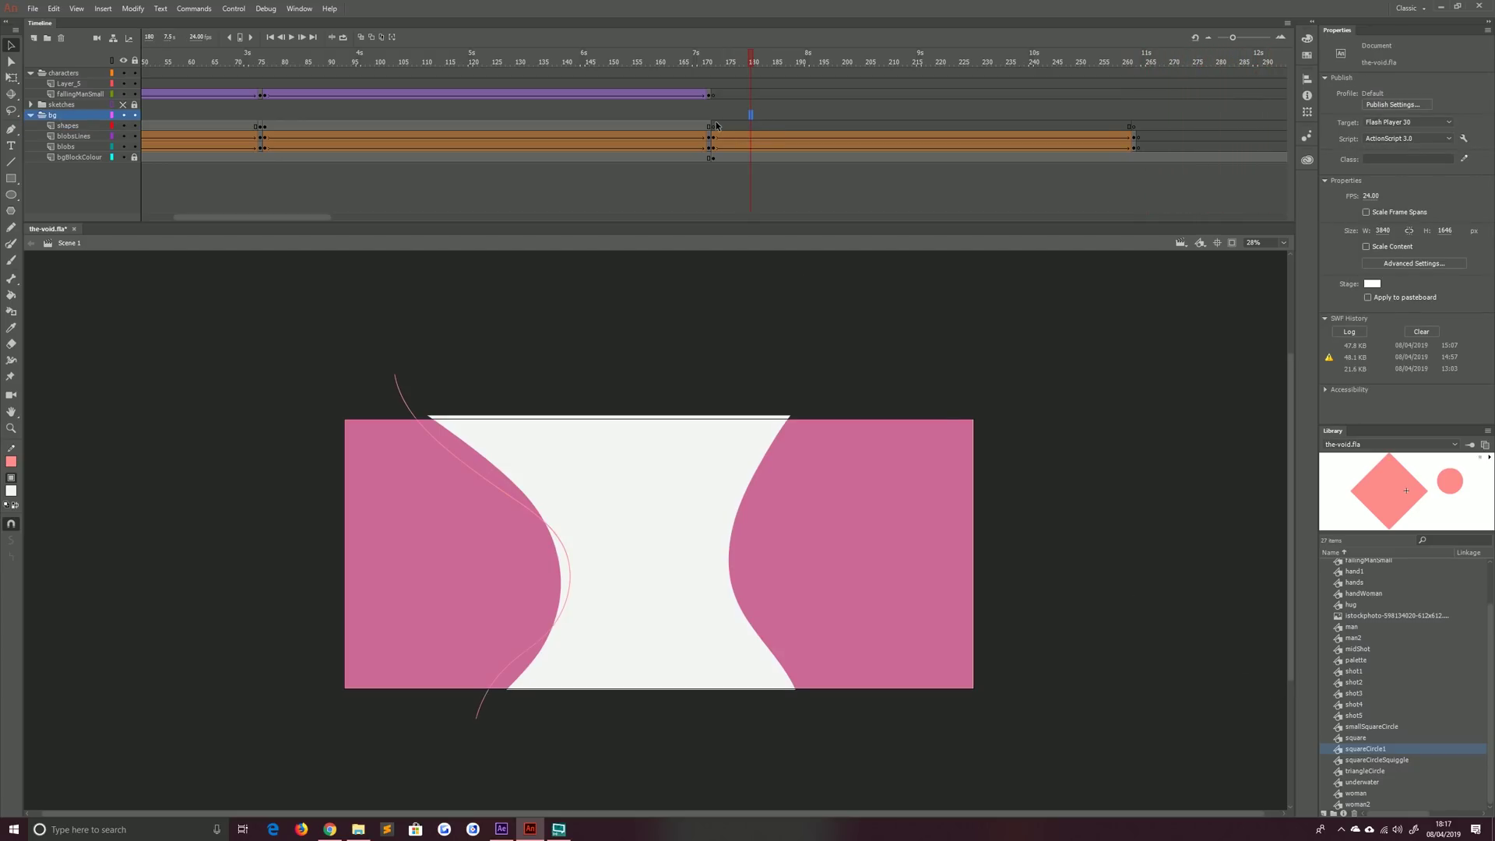
pyautogui.click(713, 125)
pyautogui.moveTo(1352, 754); pyautogui.dragTo(973, 490)
pyautogui.press('q')
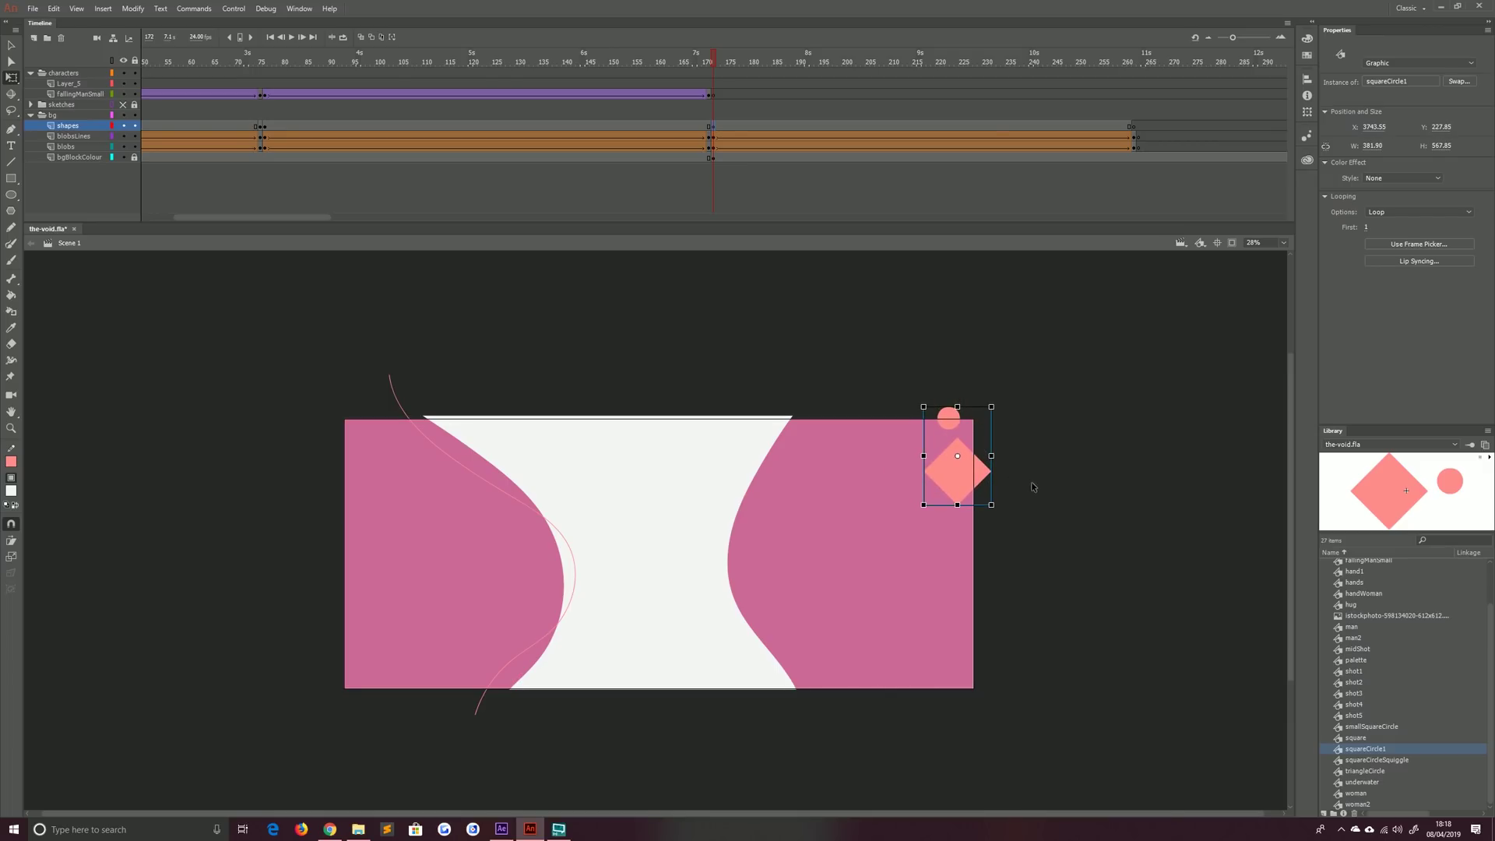
# Play the animation from frame 172 and unhide the sketches layer
pyautogui.click(707, 115)
pyautogui.press('Return')
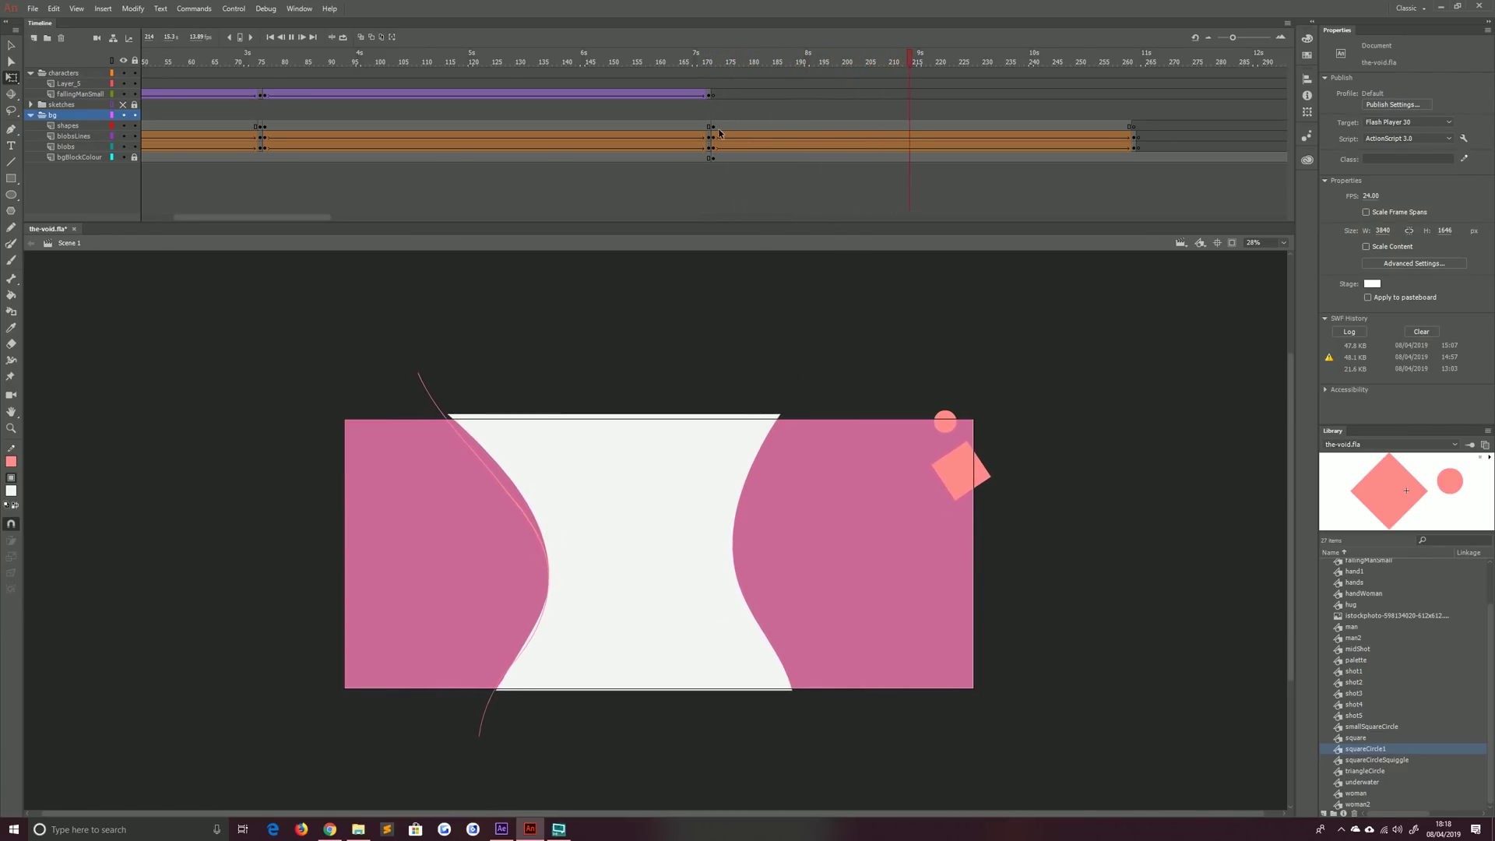
pyautogui.click(714, 134)
pyautogui.click(711, 126)
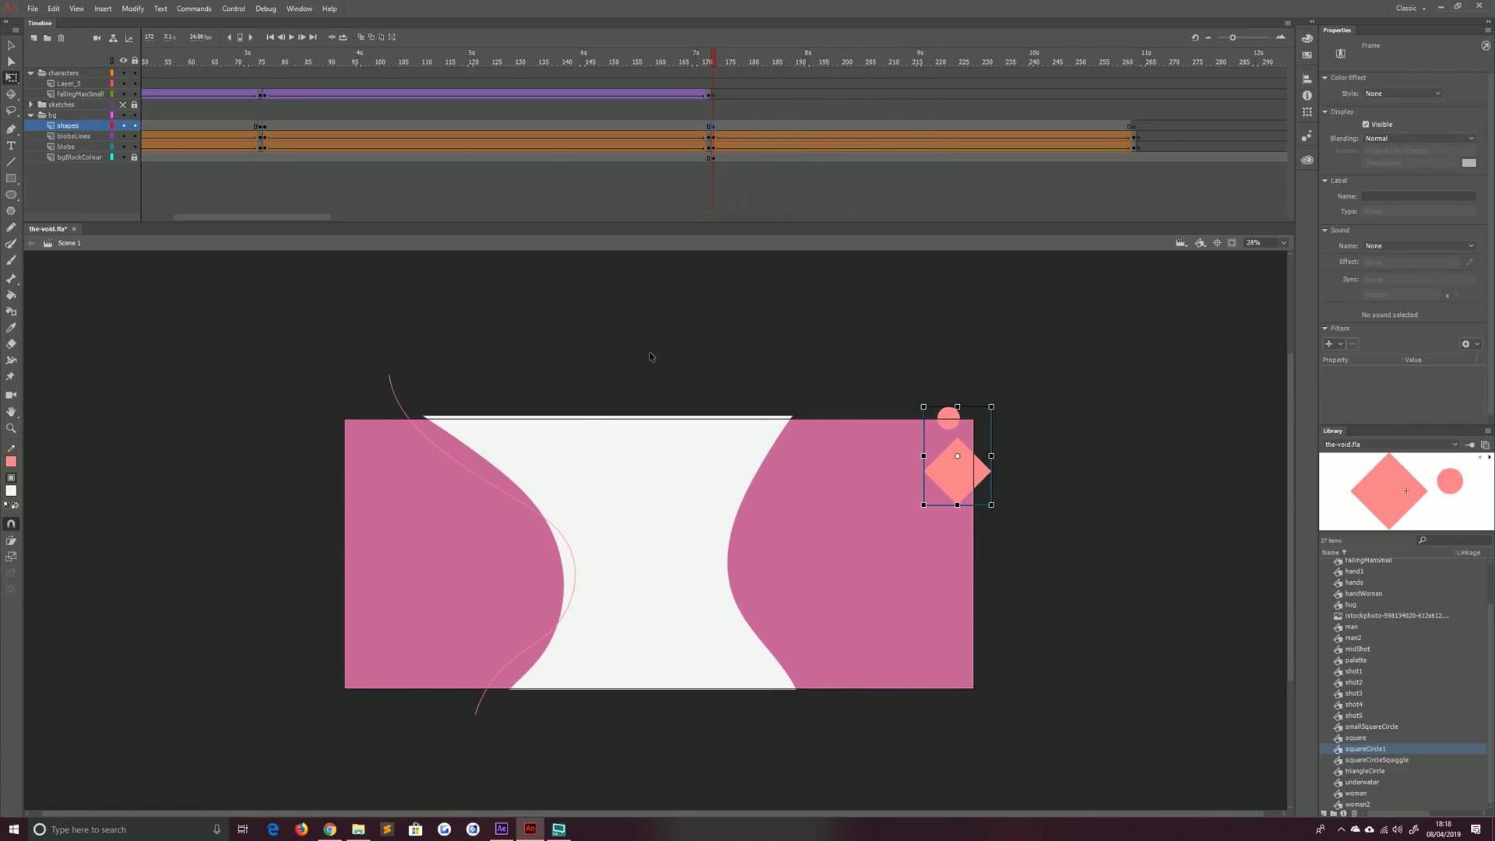
pyautogui.click(123, 105)
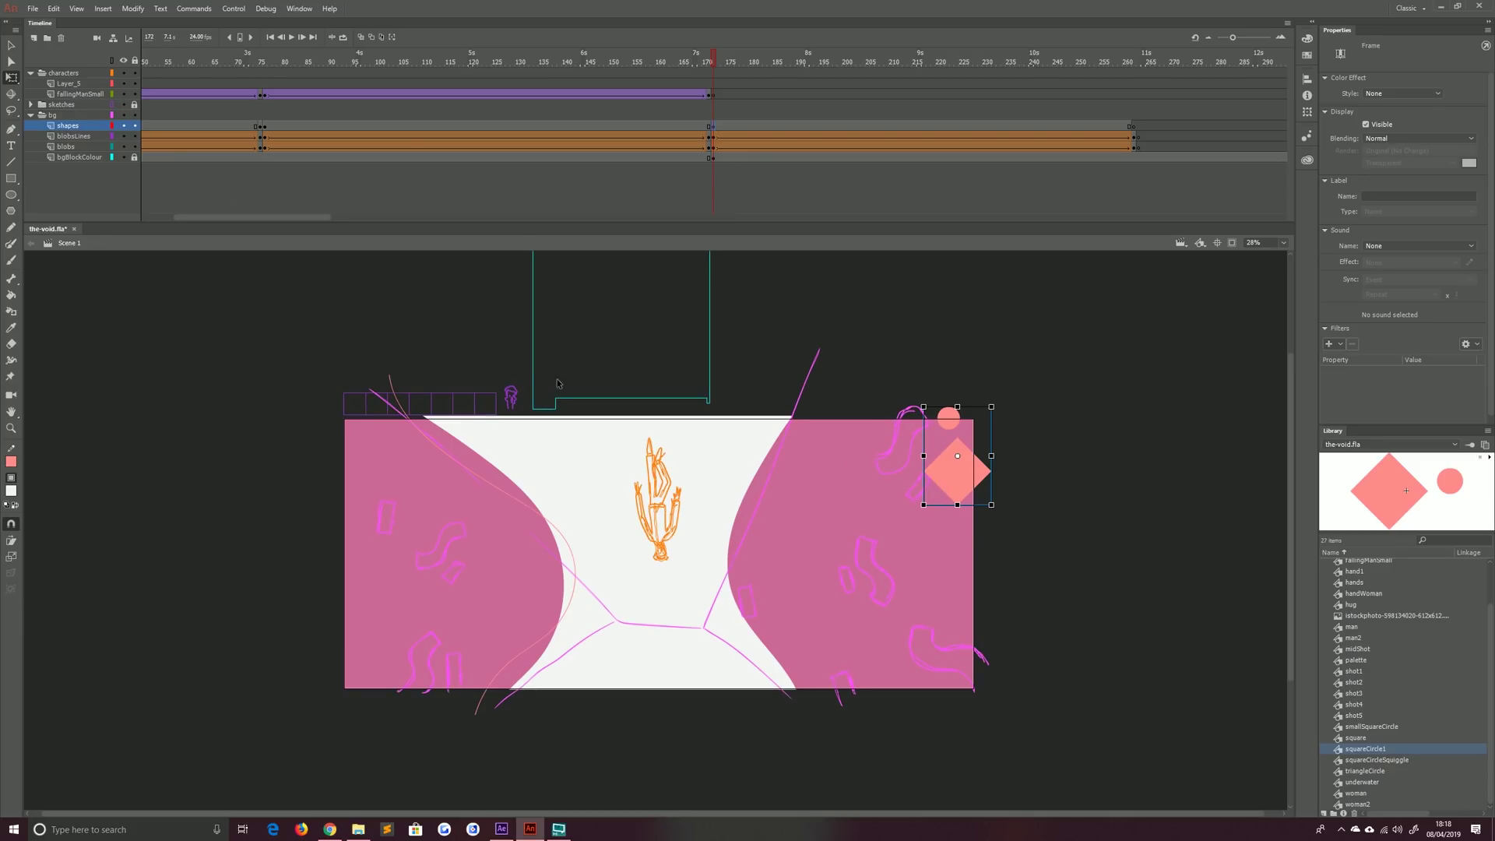
# Place a squareCircleSquiggle instance on the left pink shape, rotate it about 90 degrees, and play
pyautogui.click(1386, 761)
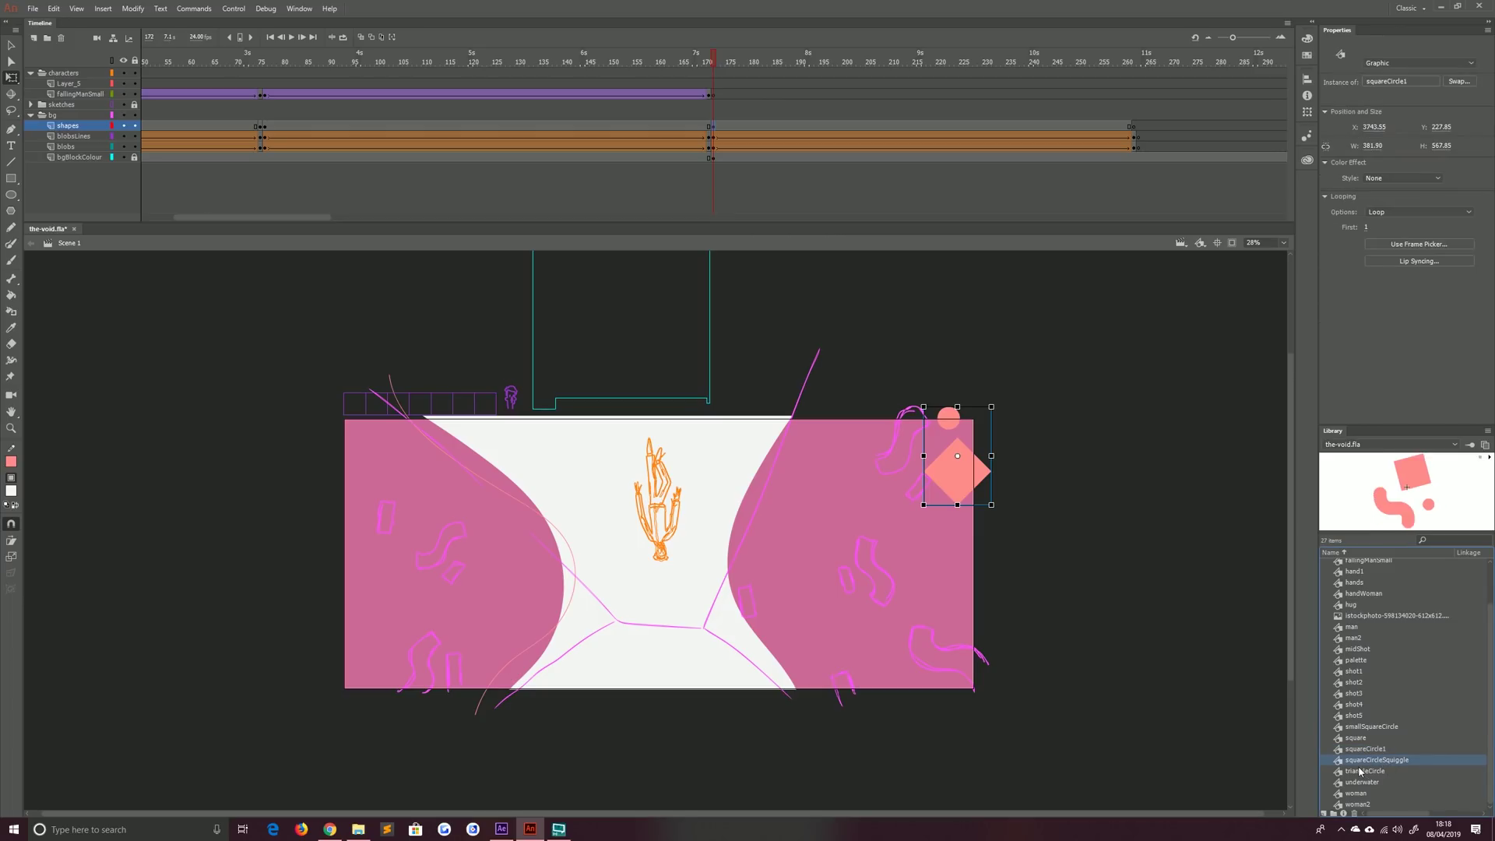
pyautogui.moveTo(1355, 765); pyautogui.dragTo(454, 481)
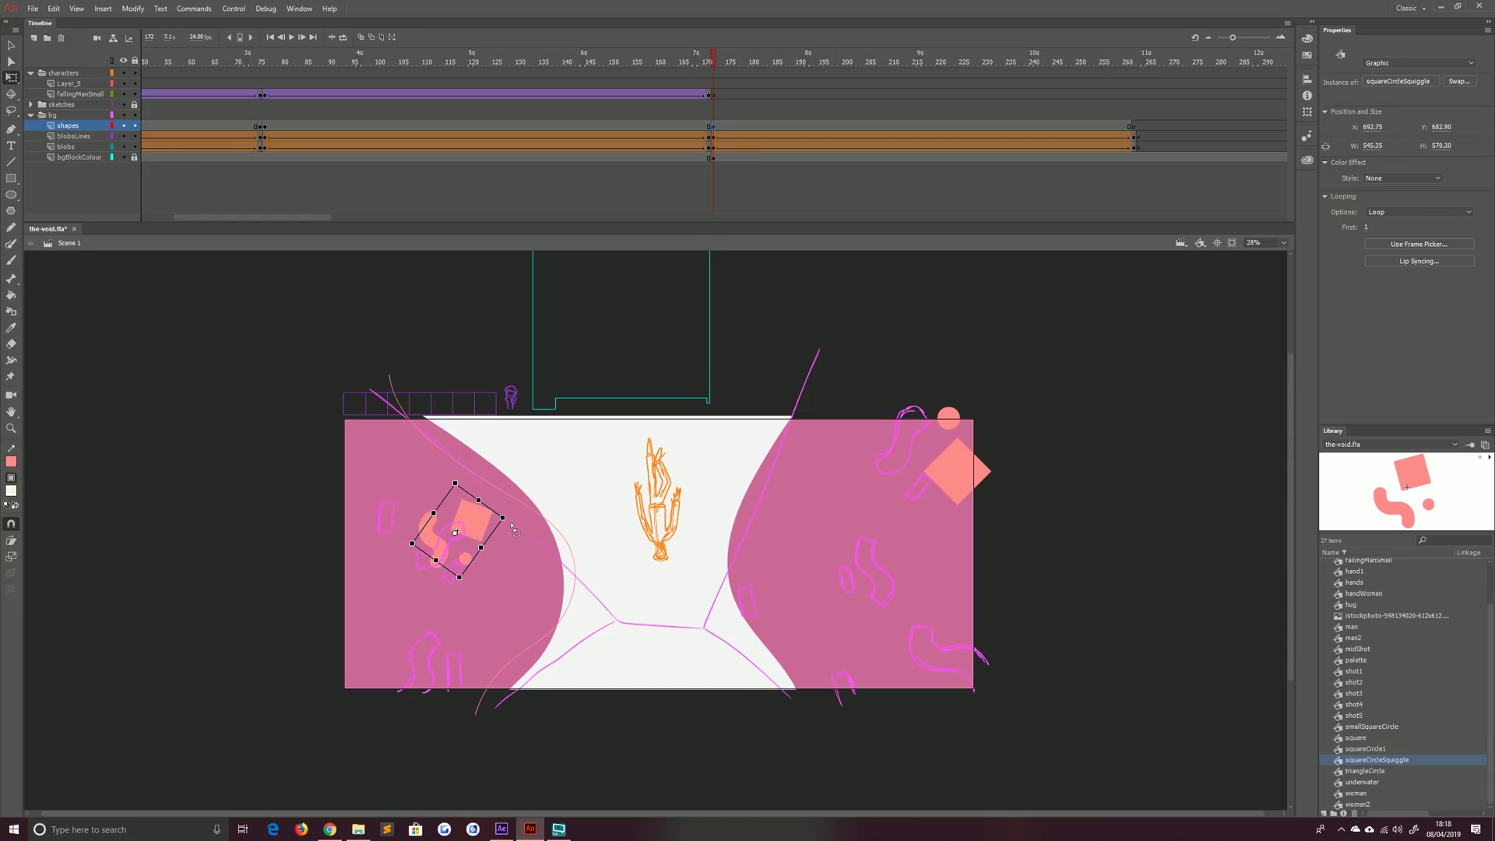
pyautogui.moveTo(513, 530); pyautogui.dragTo(347, 531)
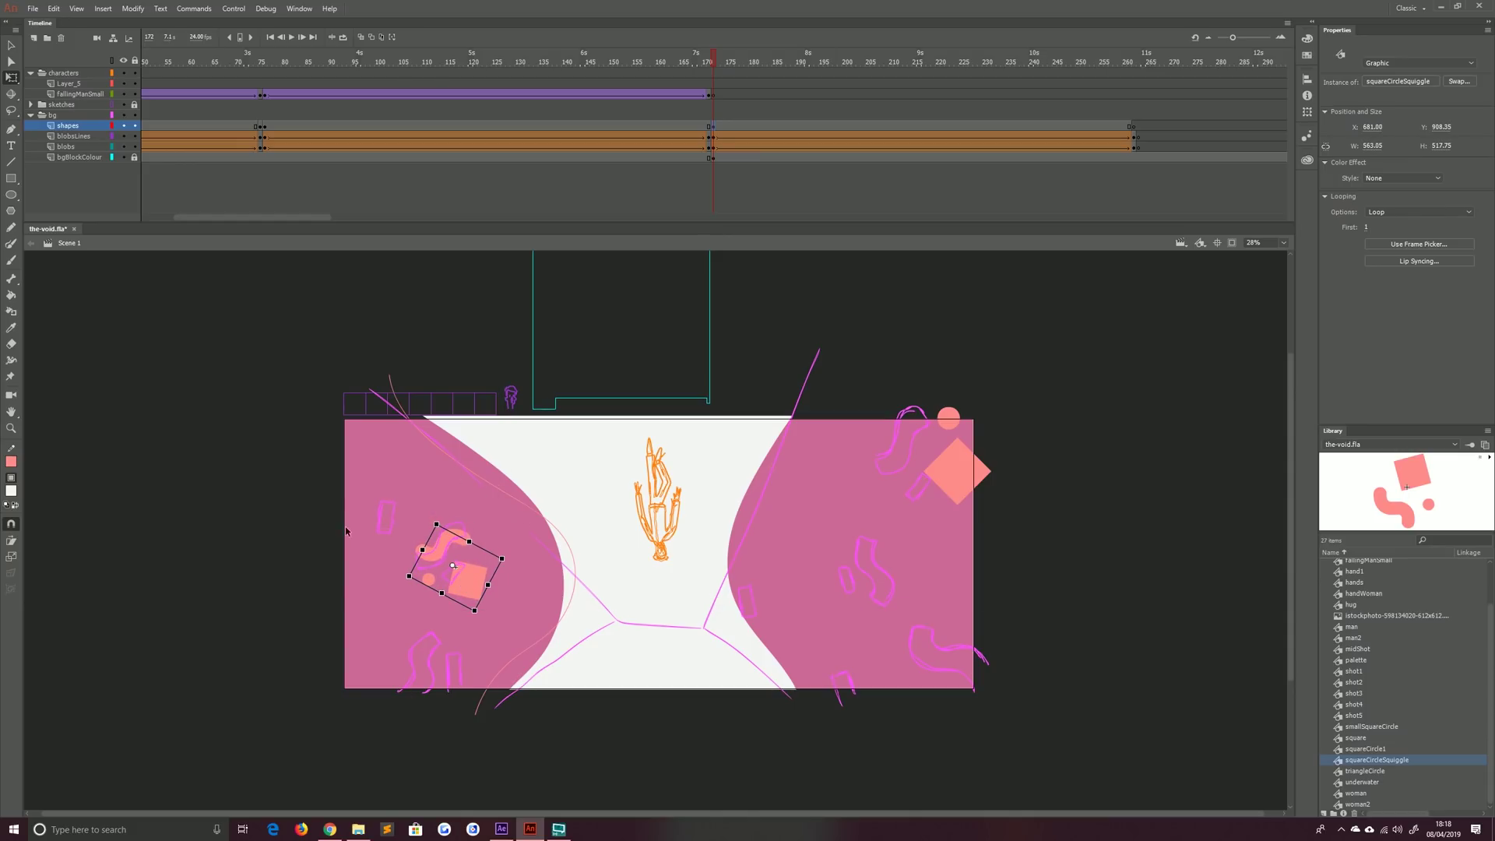
pyautogui.click(343, 559)
pyautogui.press('Return')
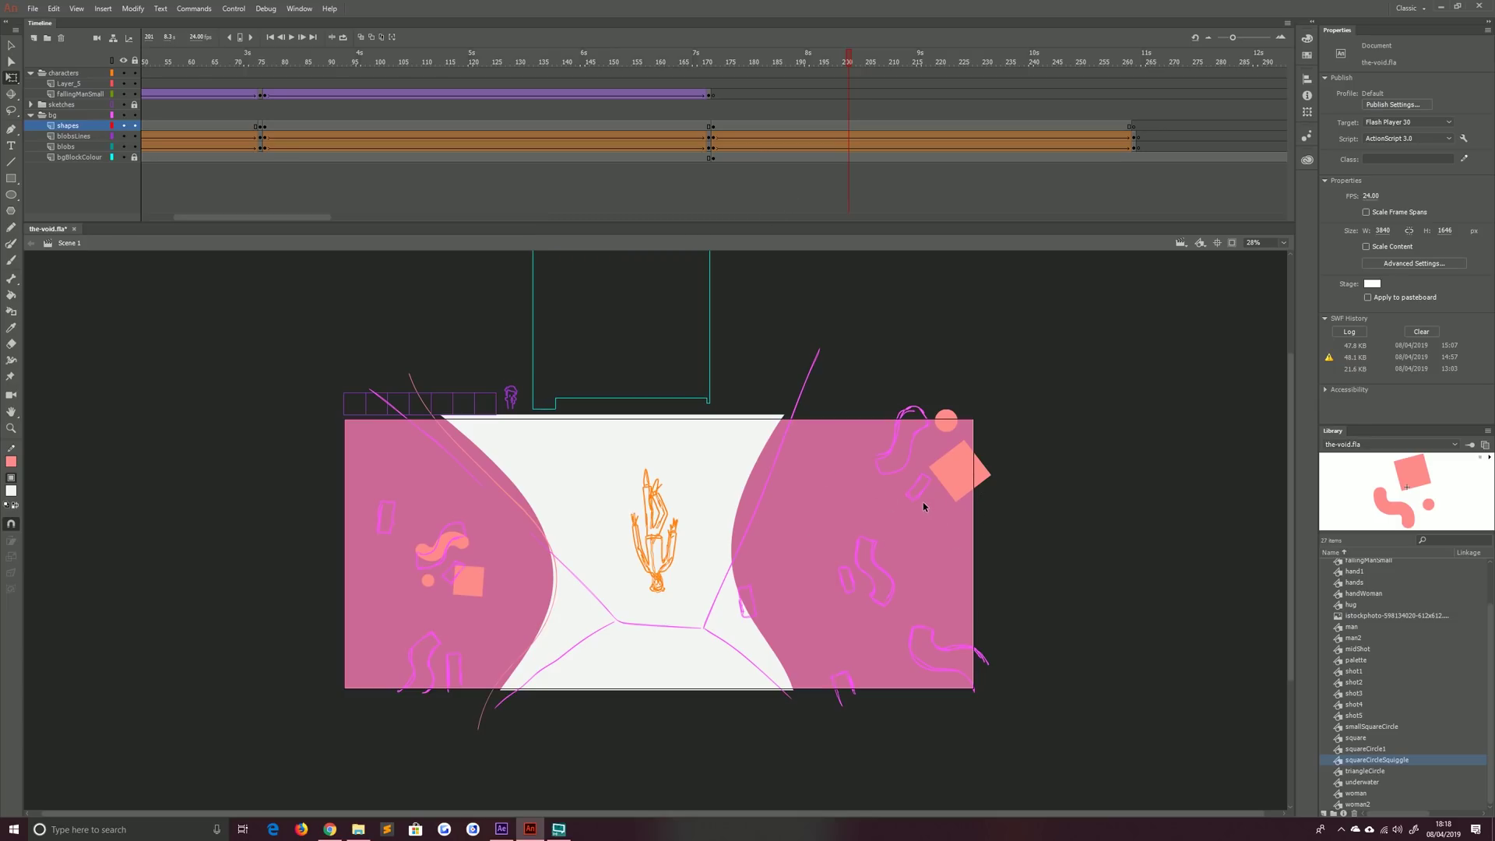
# Draw a curved squiggle path with the Pen tool on the stage's right
pyautogui.press('p')
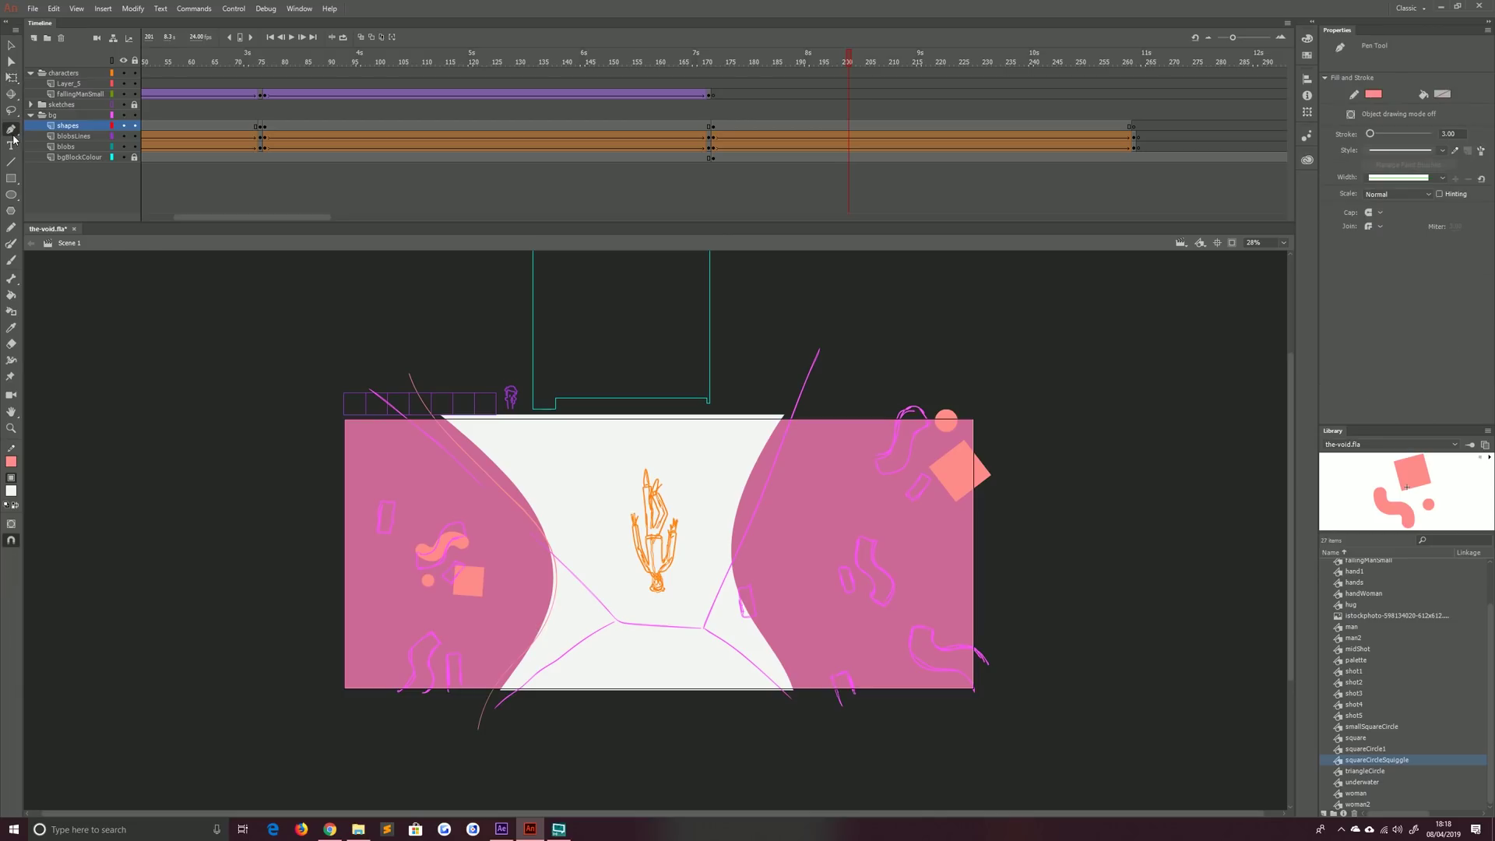
pyautogui.click(866, 537)
pyautogui.moveTo(873, 571); pyautogui.dragTo(894, 585)
pyautogui.click(876, 601)
pyautogui.click(11, 44)
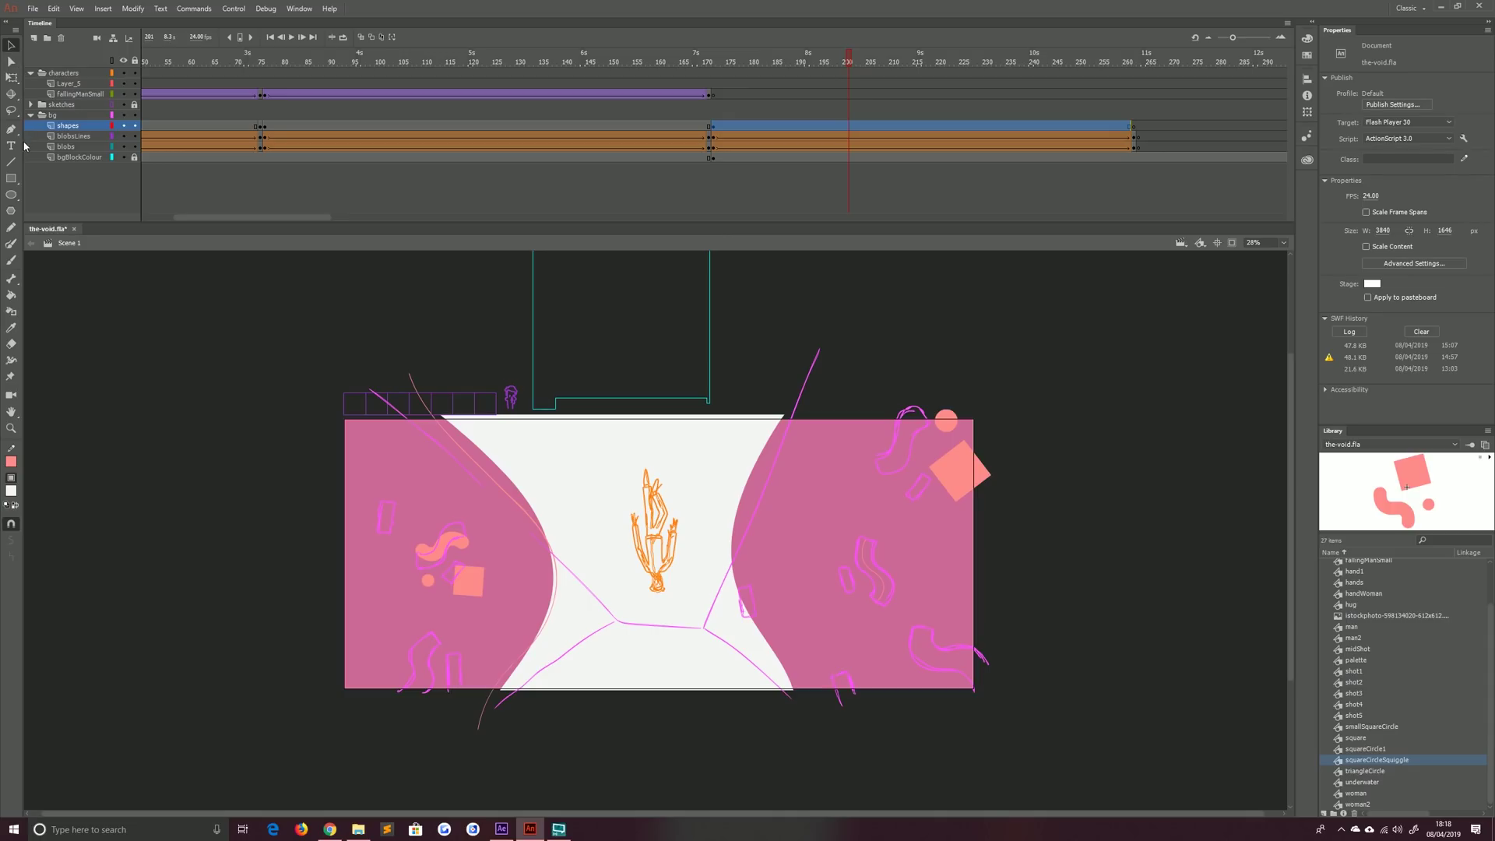
# Draw a small rectangle beside it, give it the coral fill via eyedropper, and tilt it
pyautogui.click(11, 178)
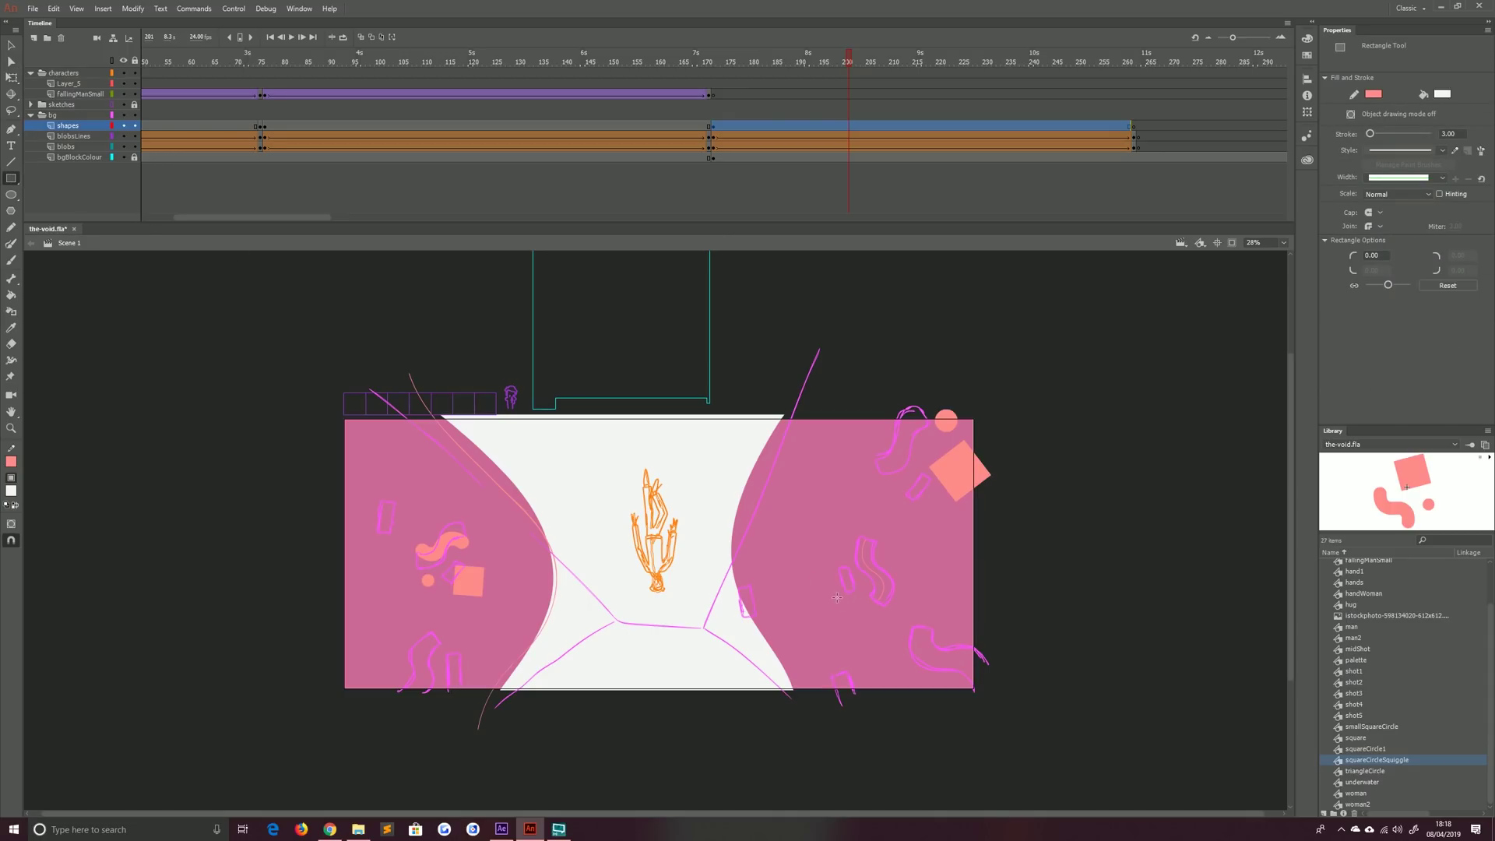
pyautogui.moveTo(837, 597); pyautogui.dragTo(826, 567)
pyautogui.click(11, 44)
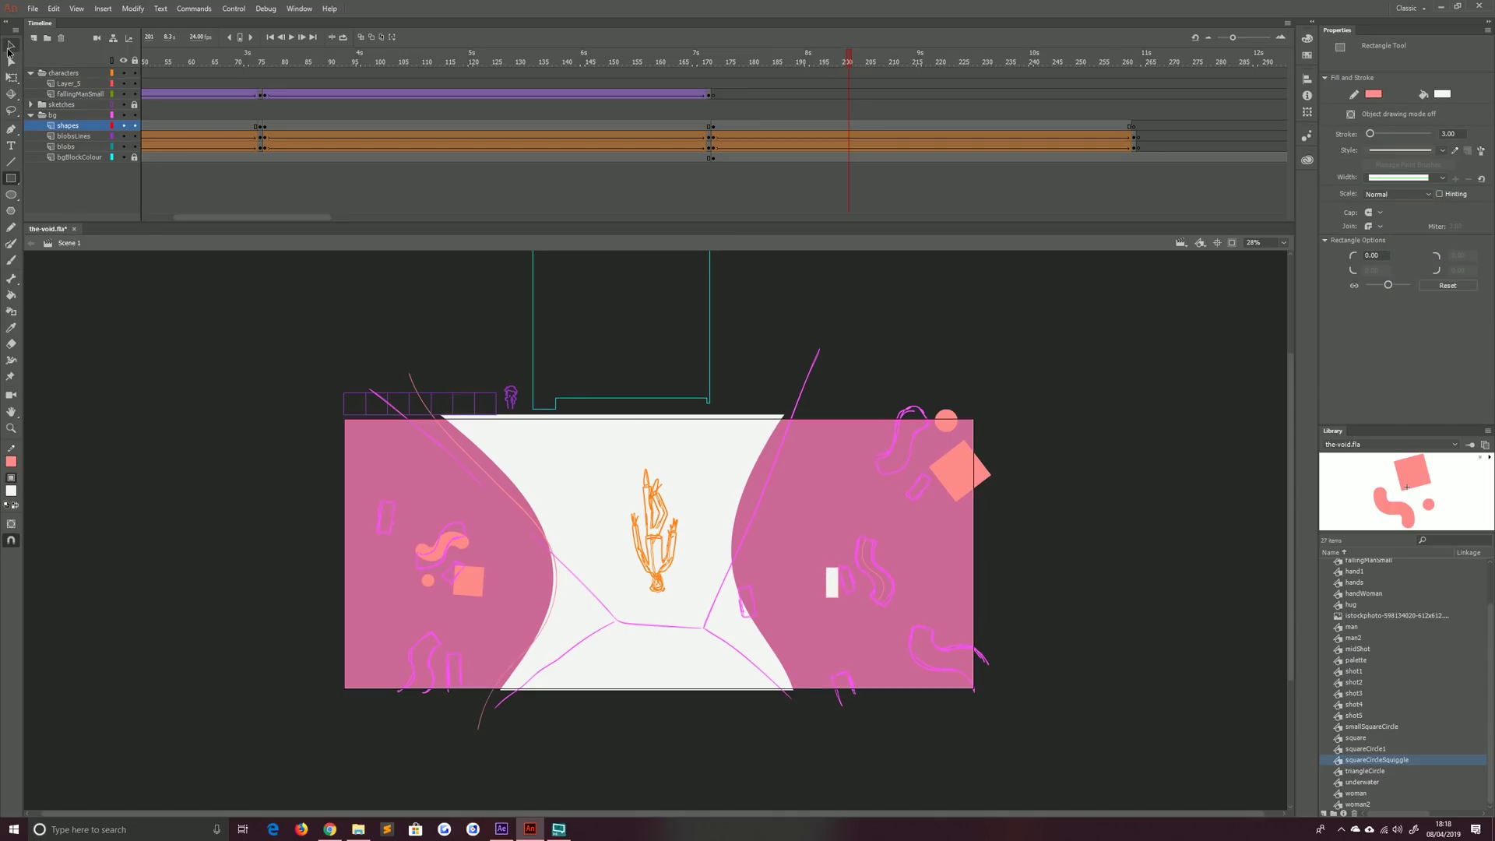
pyautogui.click(829, 583)
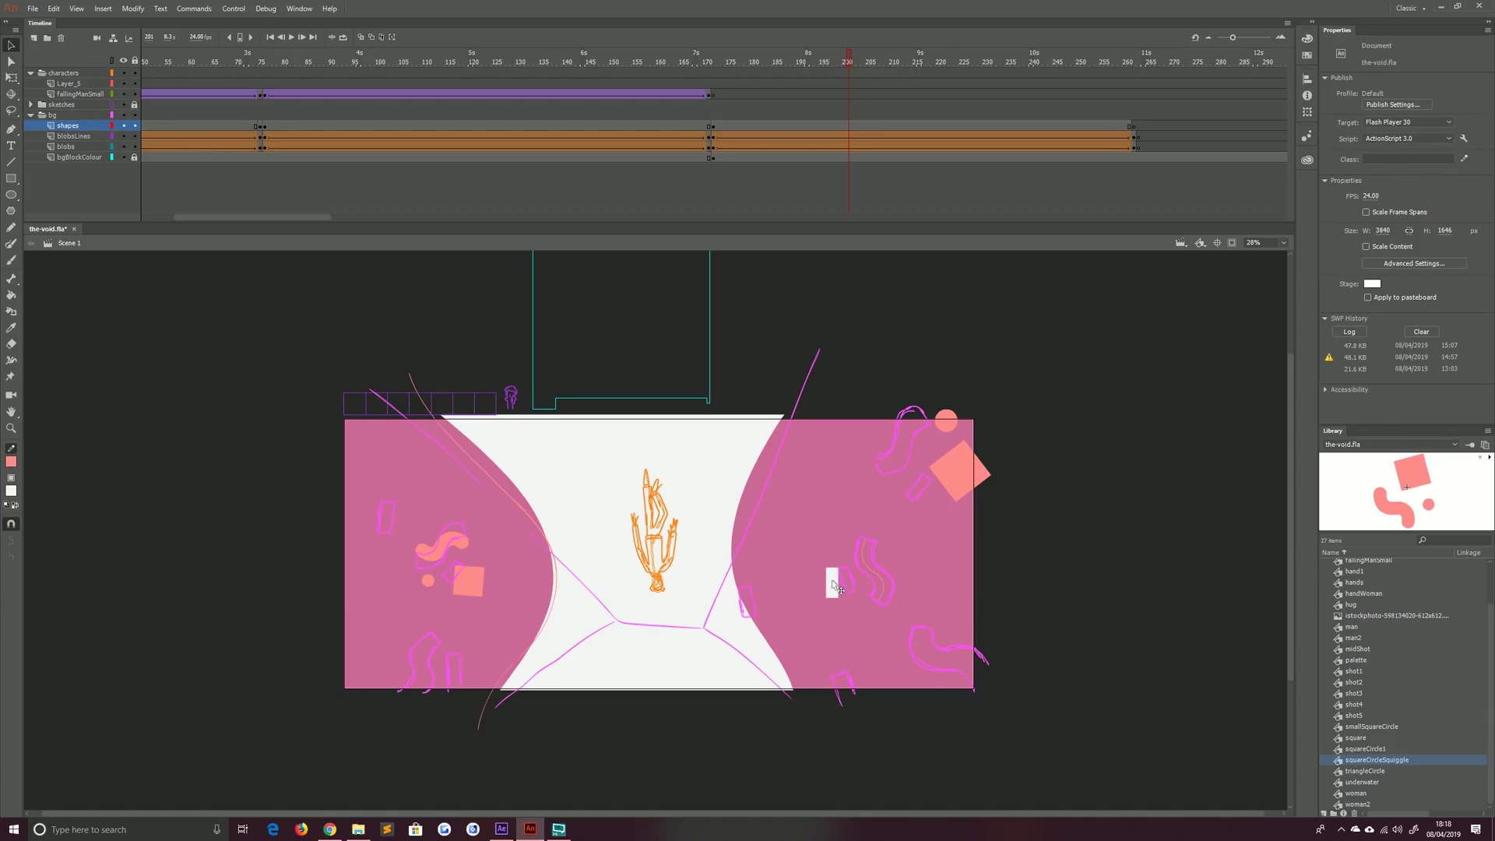
pyautogui.click(831, 582)
pyautogui.press('i')
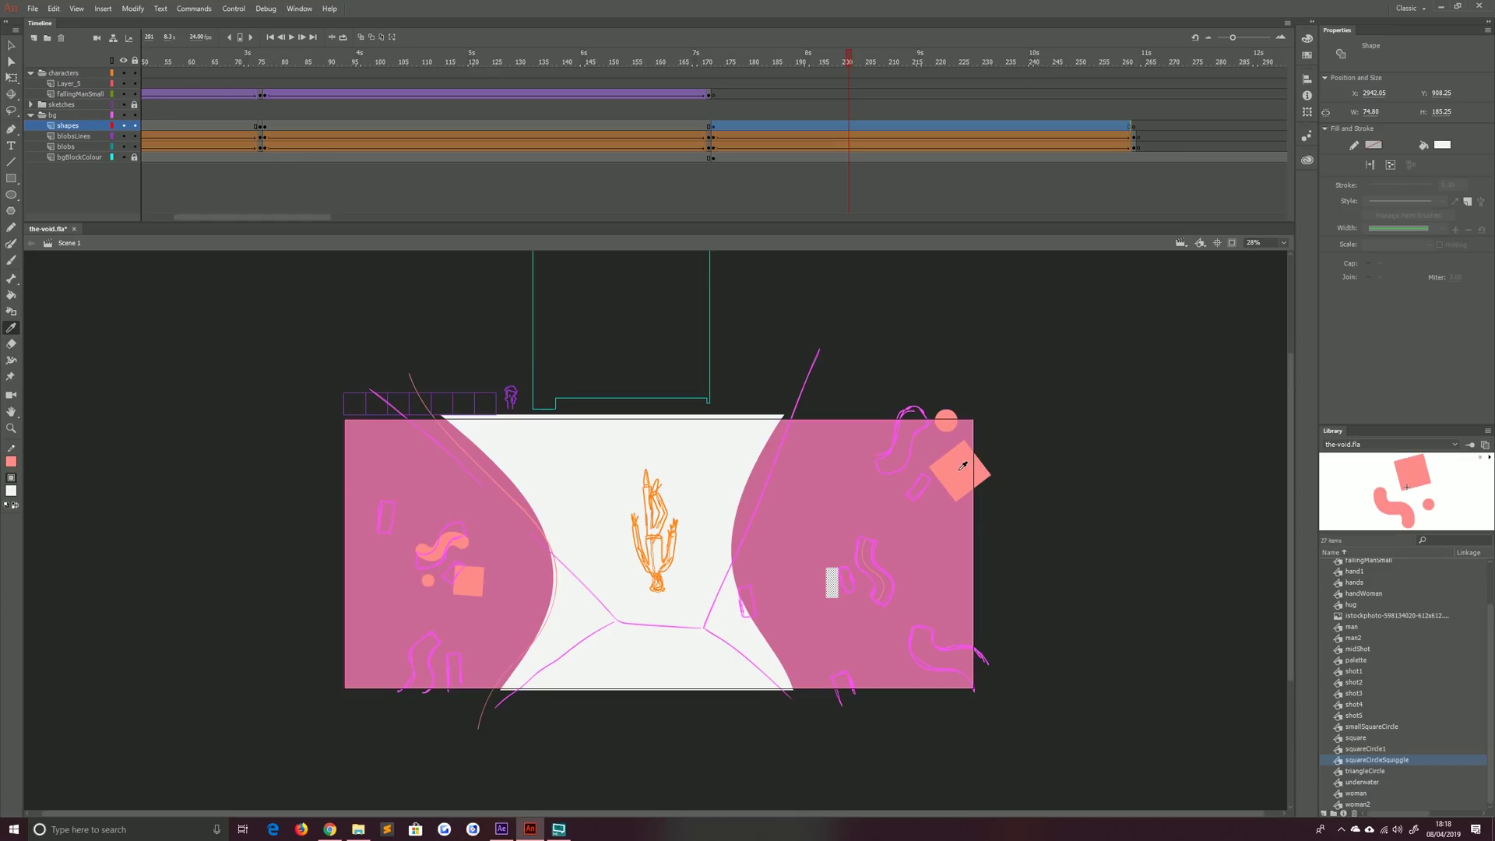
pyautogui.click(963, 466)
pyautogui.press('v')
pyautogui.press('q')
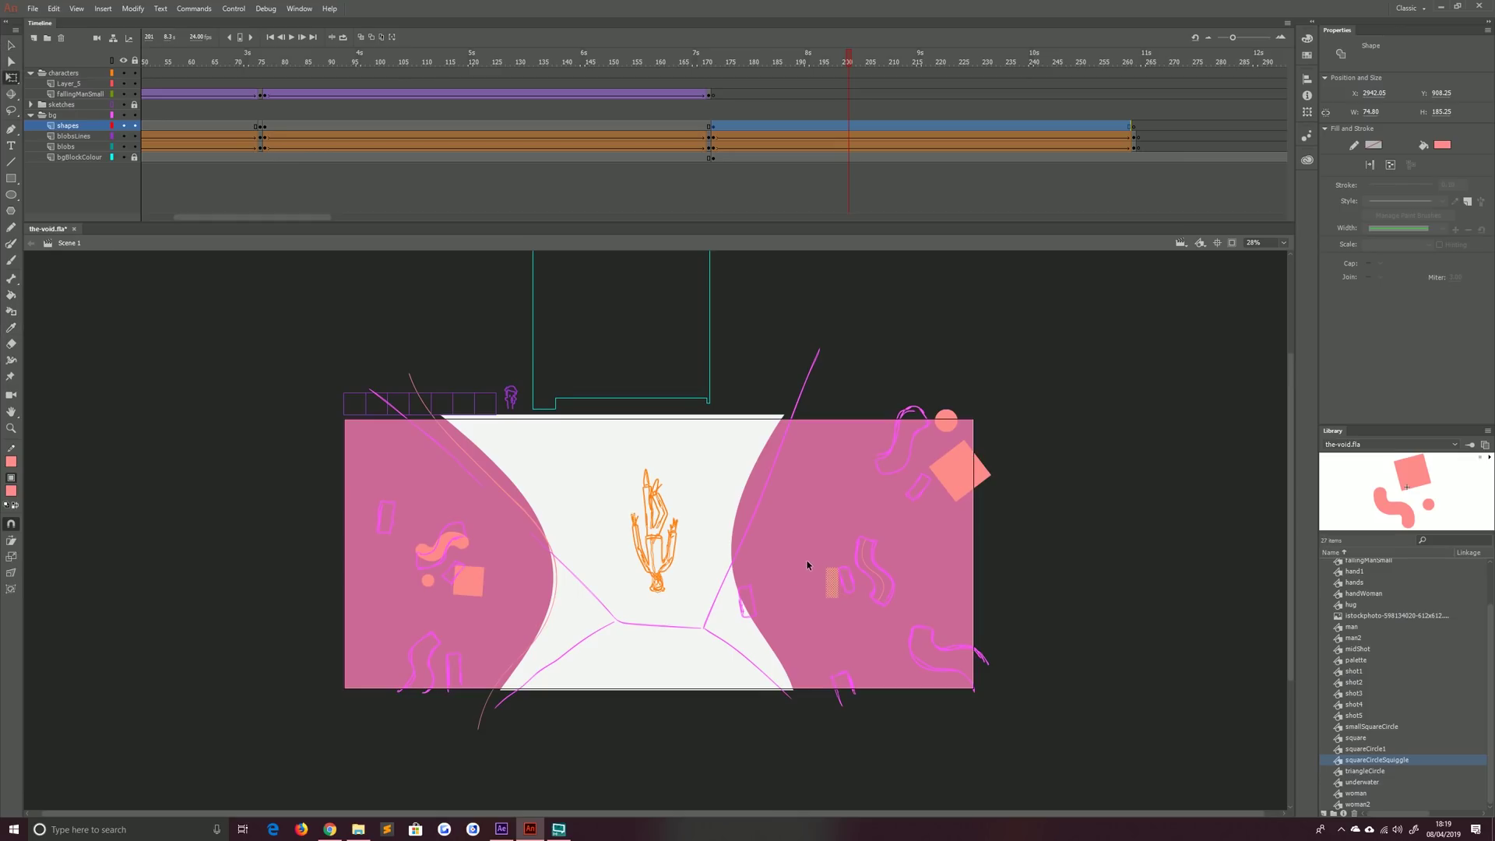
pyautogui.moveTo(806, 565); pyautogui.dragTo(810, 562)
pyautogui.click(930, 577)
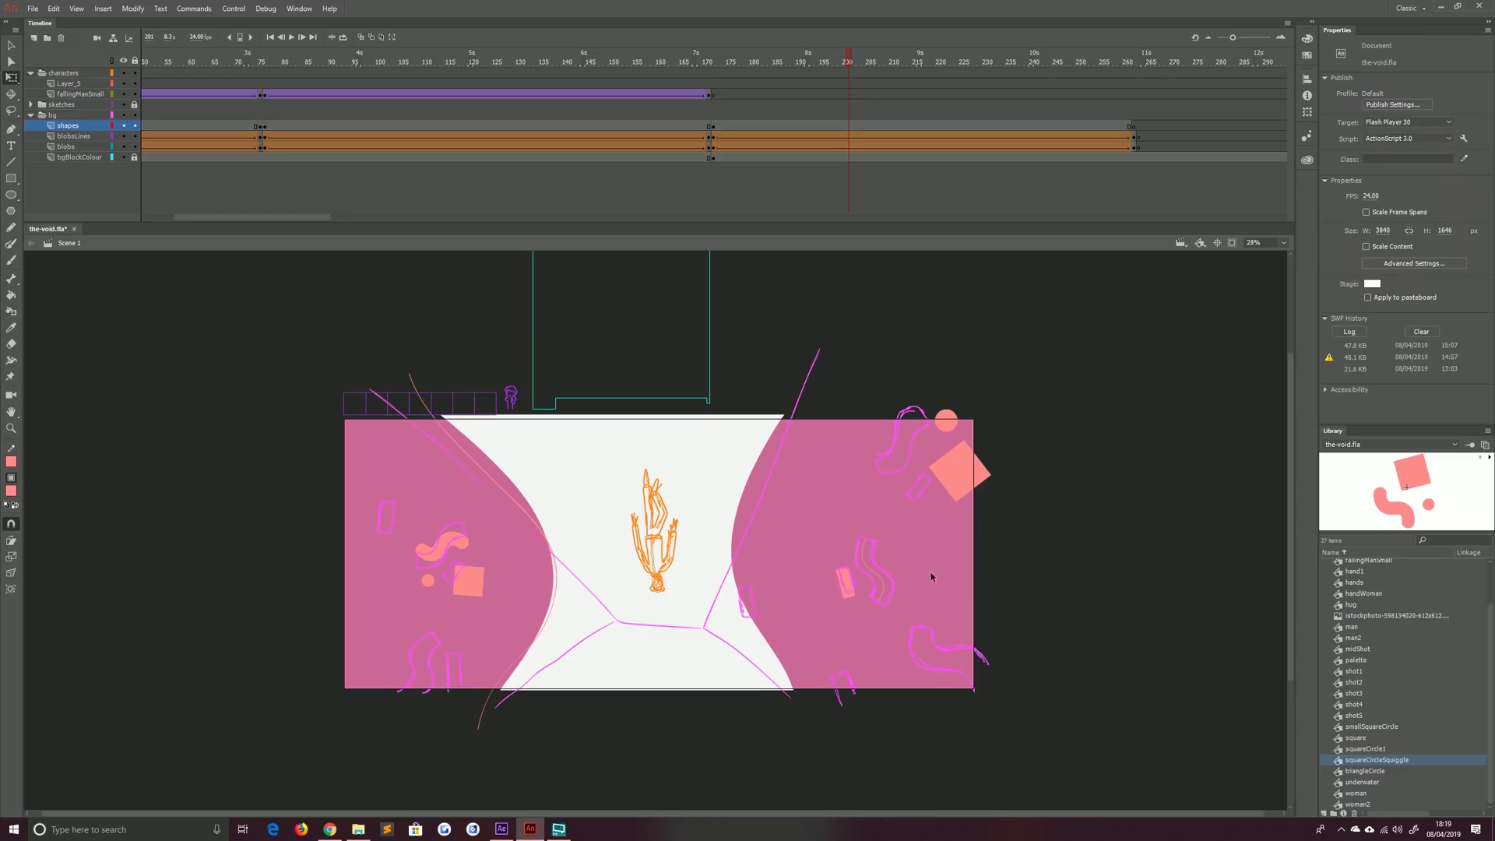
# Thicken the squiggle's stroke to about 109
pyautogui.click(870, 574)
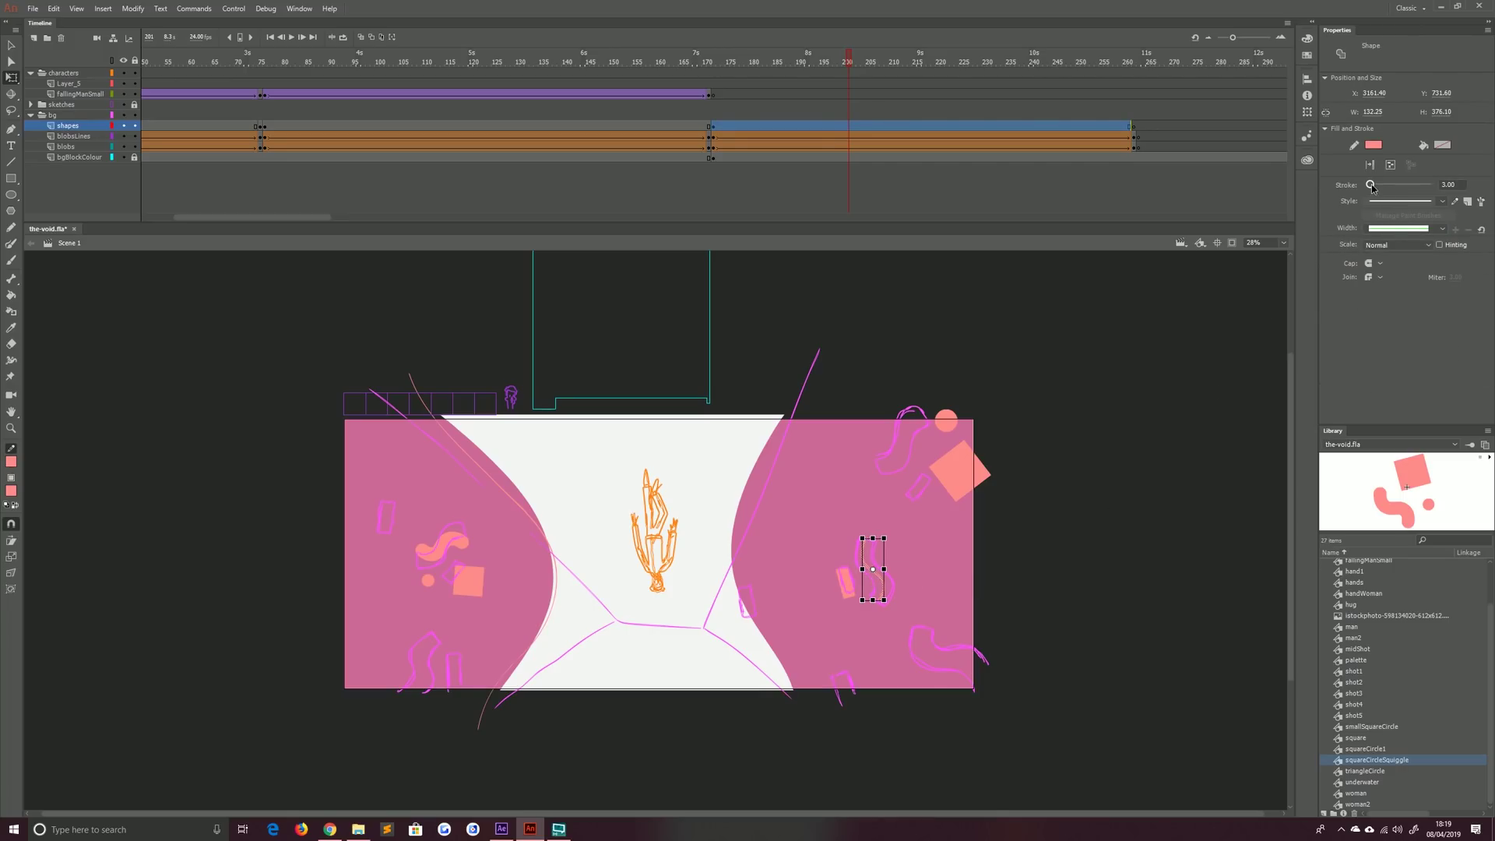
pyautogui.moveTo(1371, 187); pyautogui.dragTo(1406, 179)
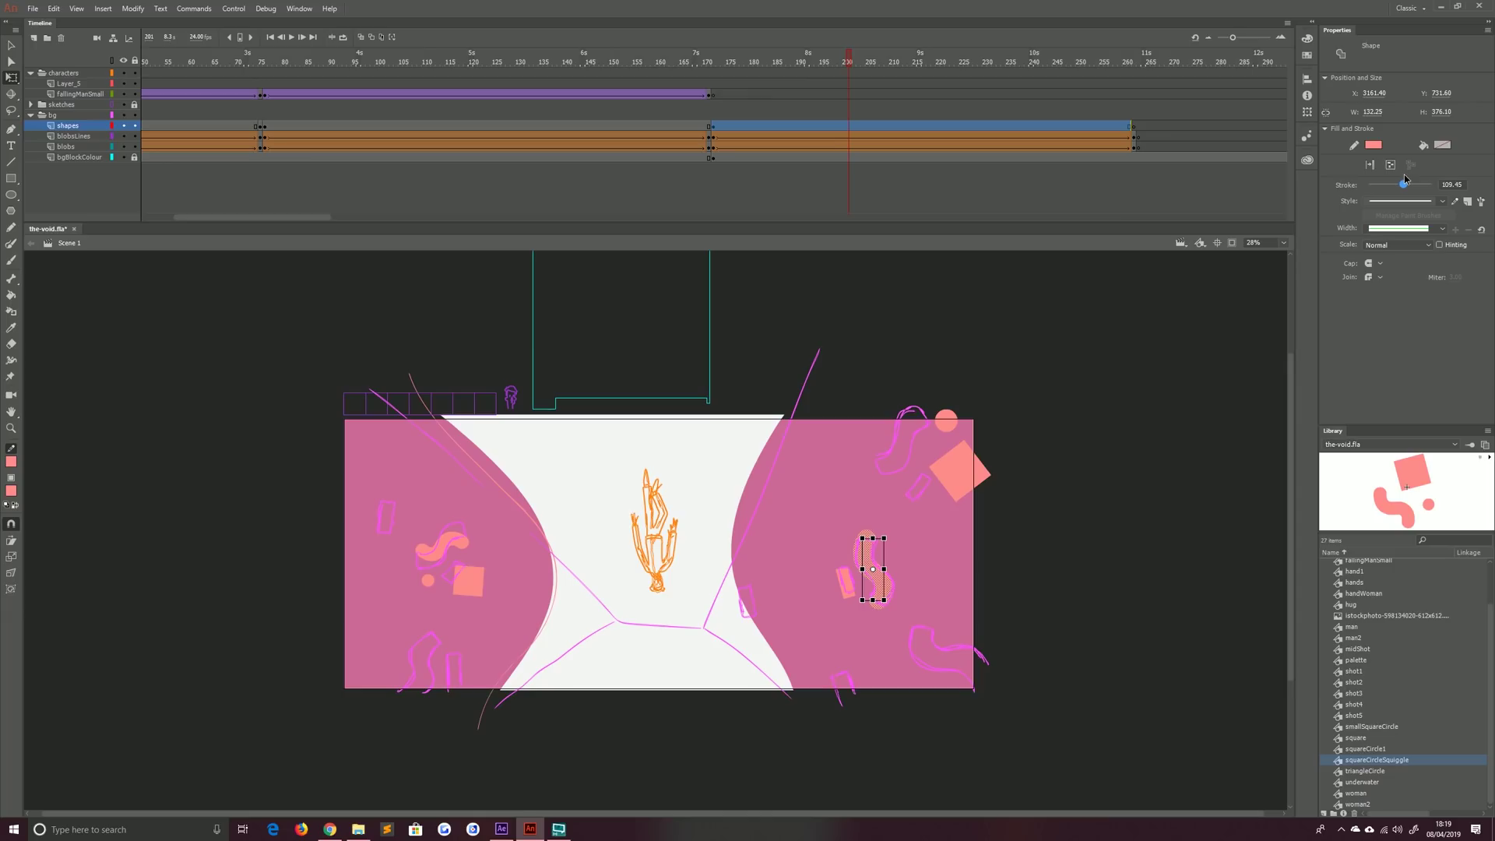
pyautogui.click(812, 583)
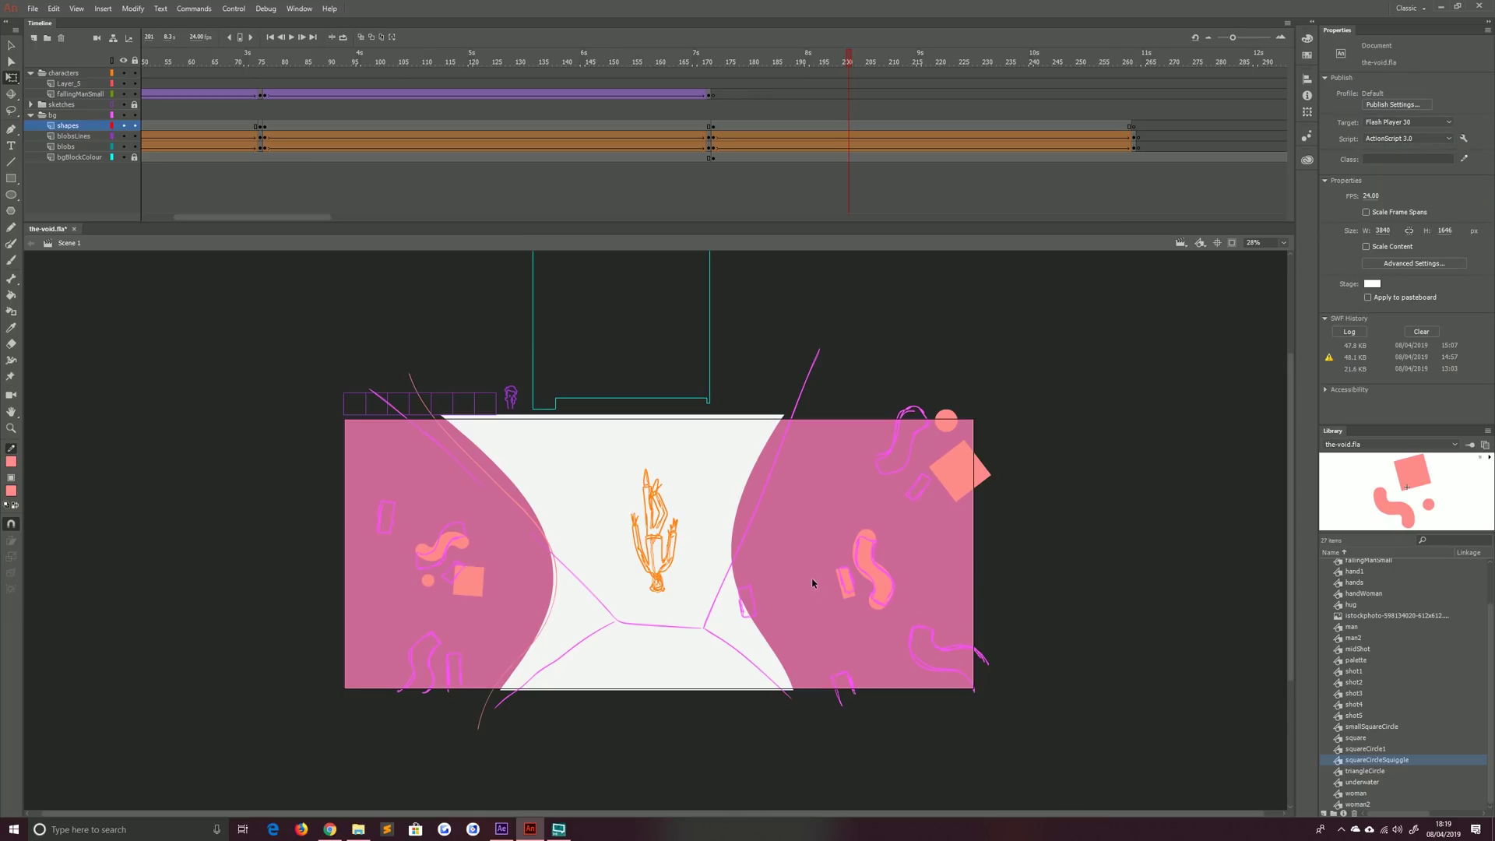
# Convert the coral squiggle and rectangle into a Graphic symbol named squiggleRect and edit it in place
pyautogui.click(869, 554)
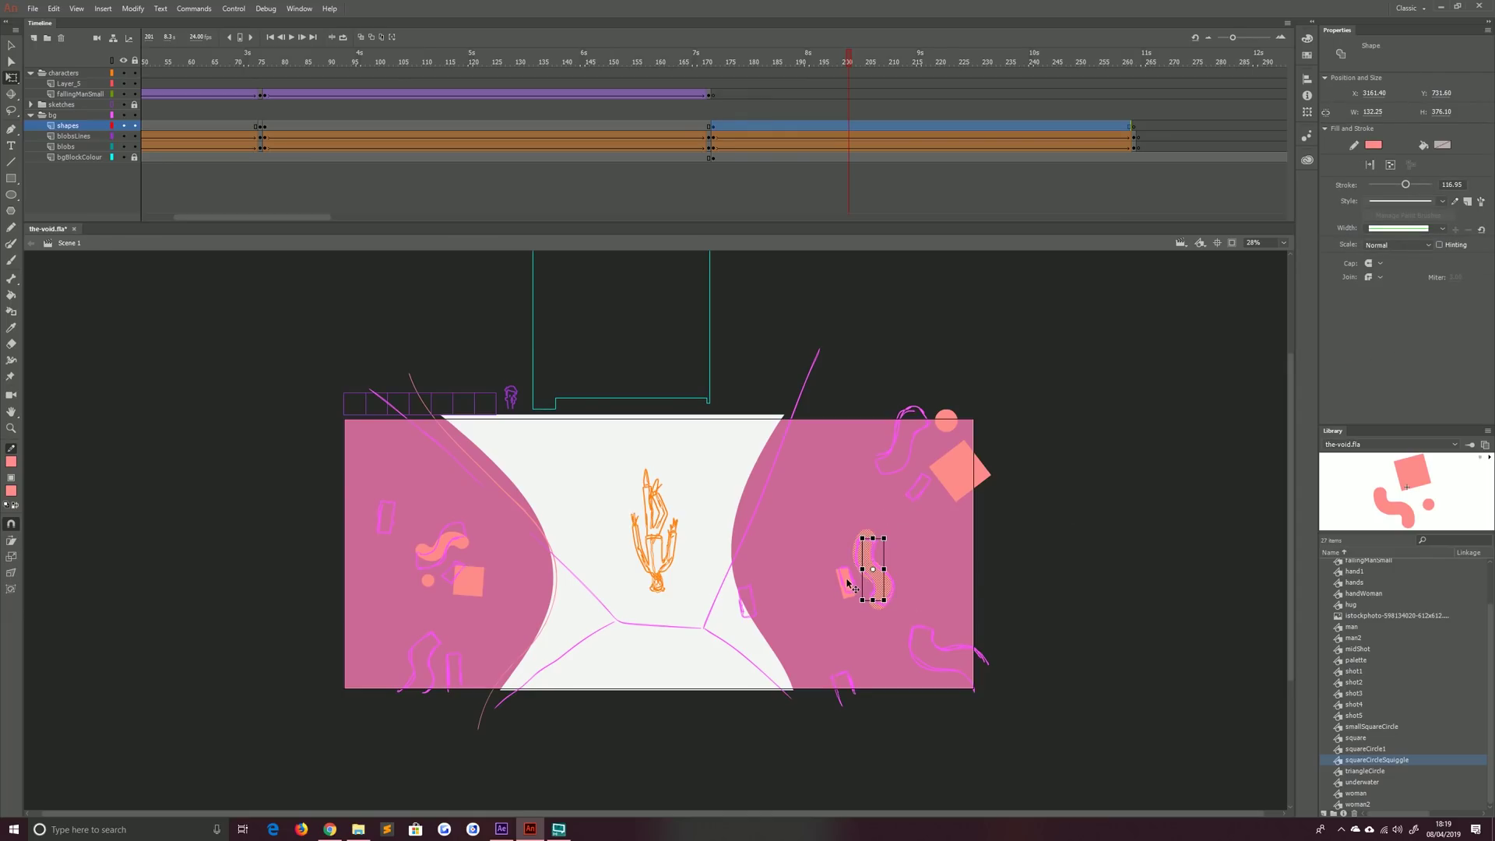
pyautogui.press('F8')
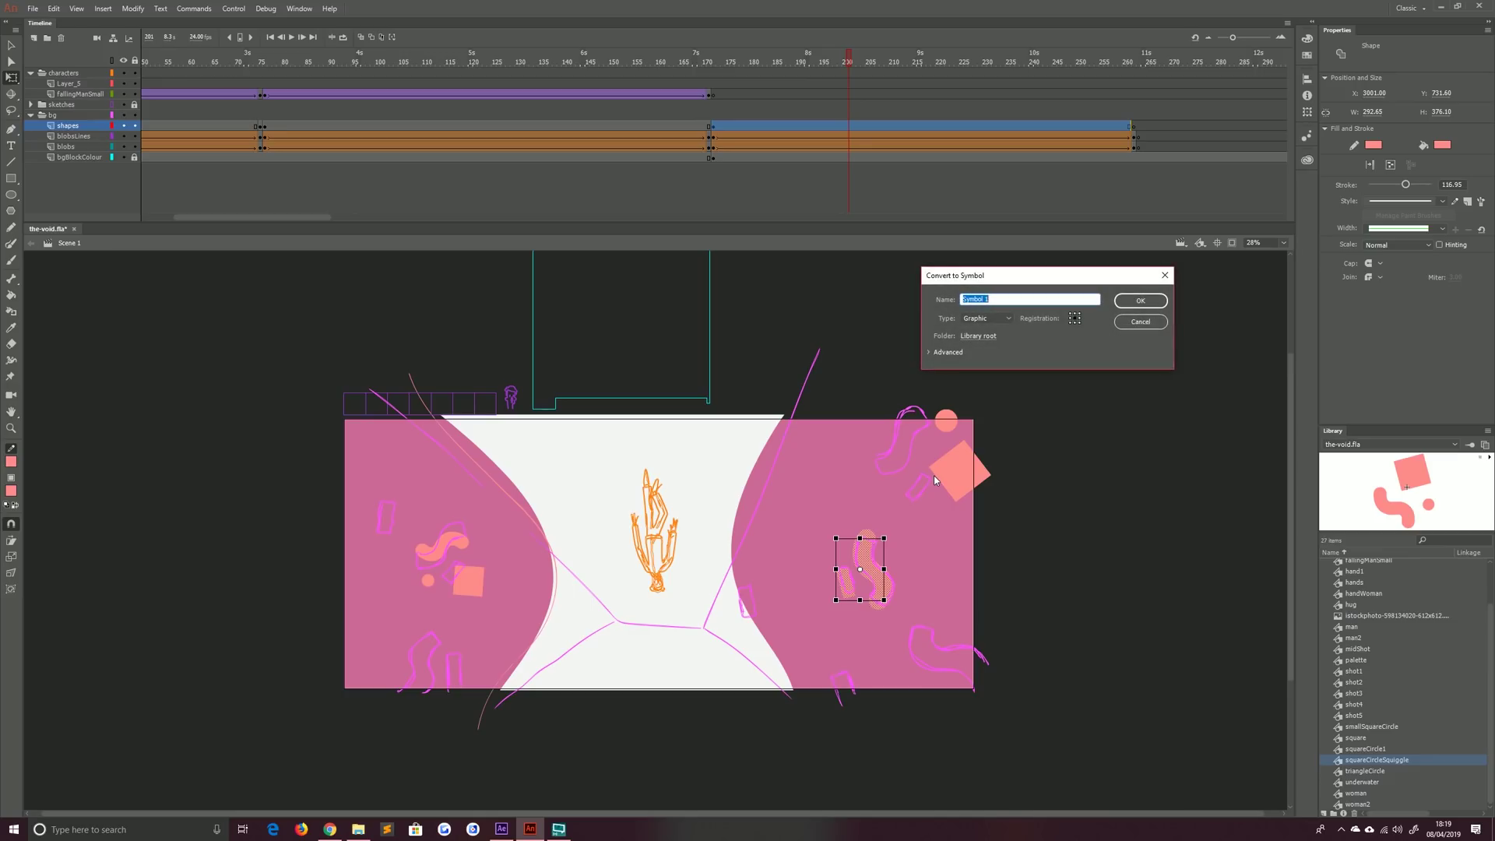
pyautogui.write('squiggleRect')
pyautogui.click(981, 319)
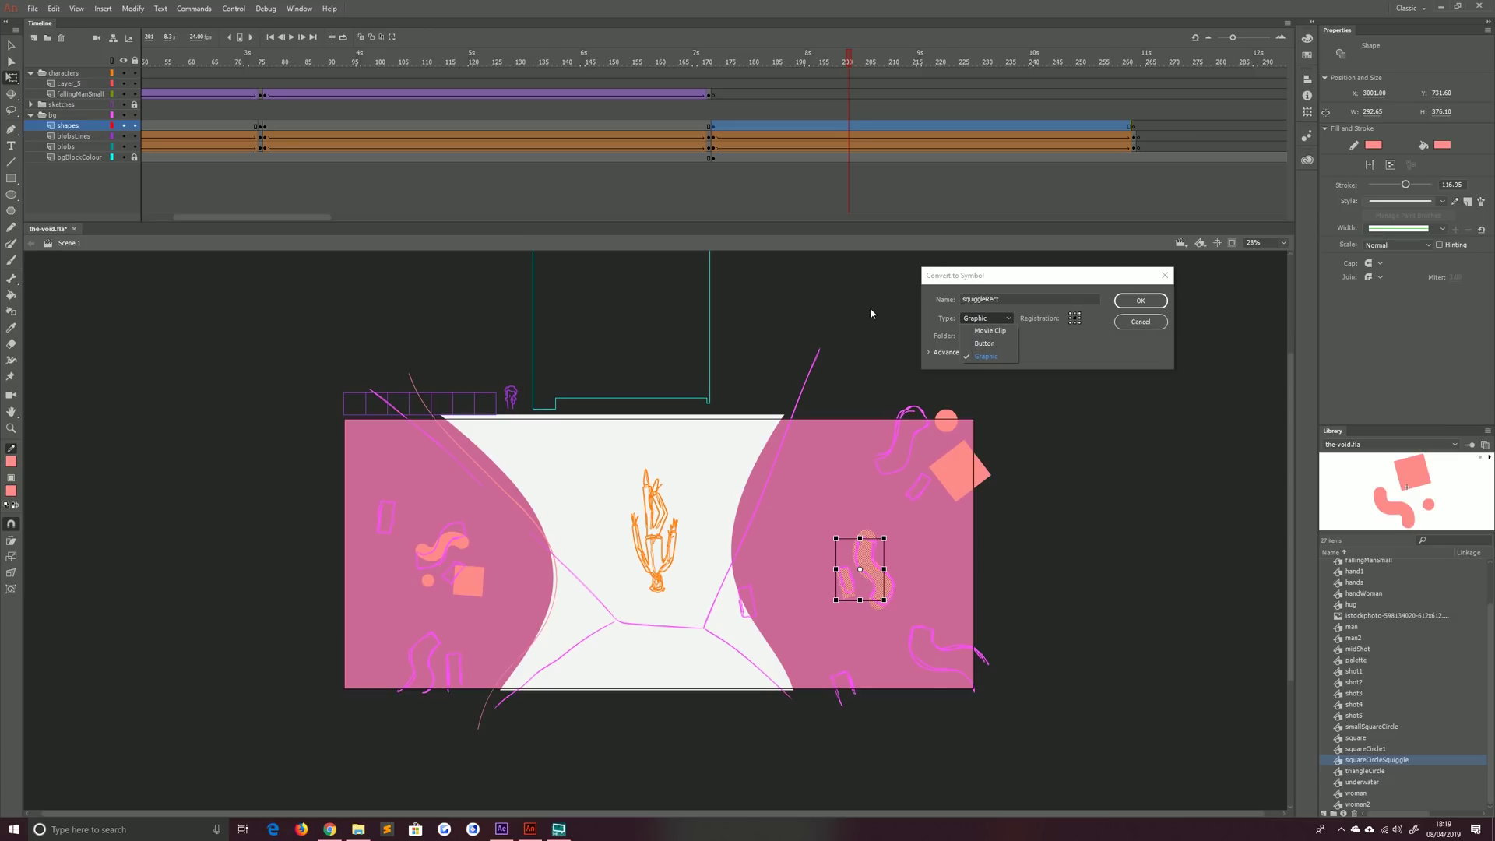
pyautogui.click(991, 358)
pyautogui.click(987, 357)
pyautogui.click(1139, 300)
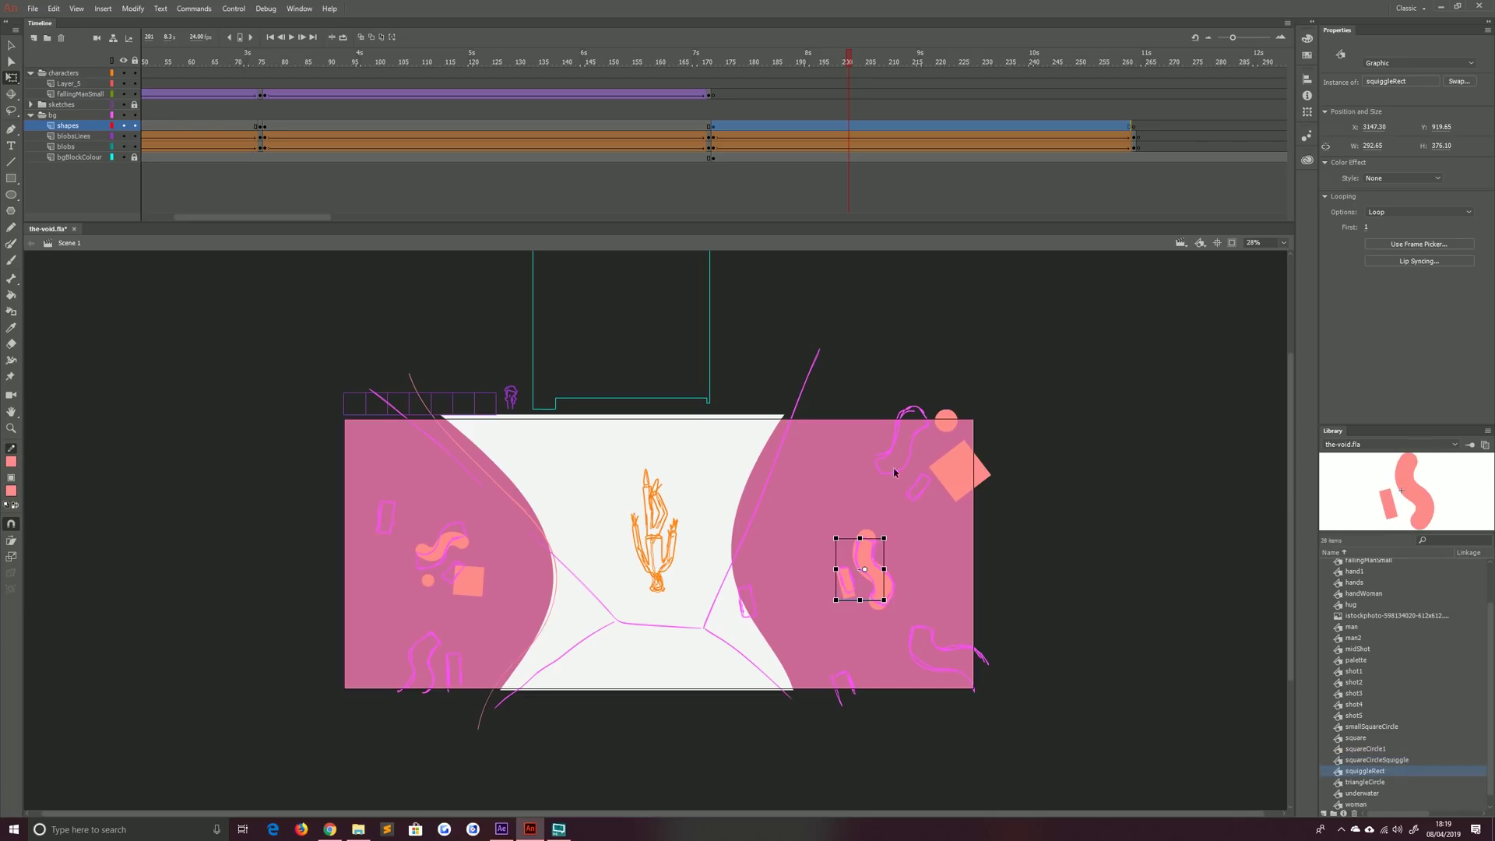
pyautogui.doubleClick(865, 553)
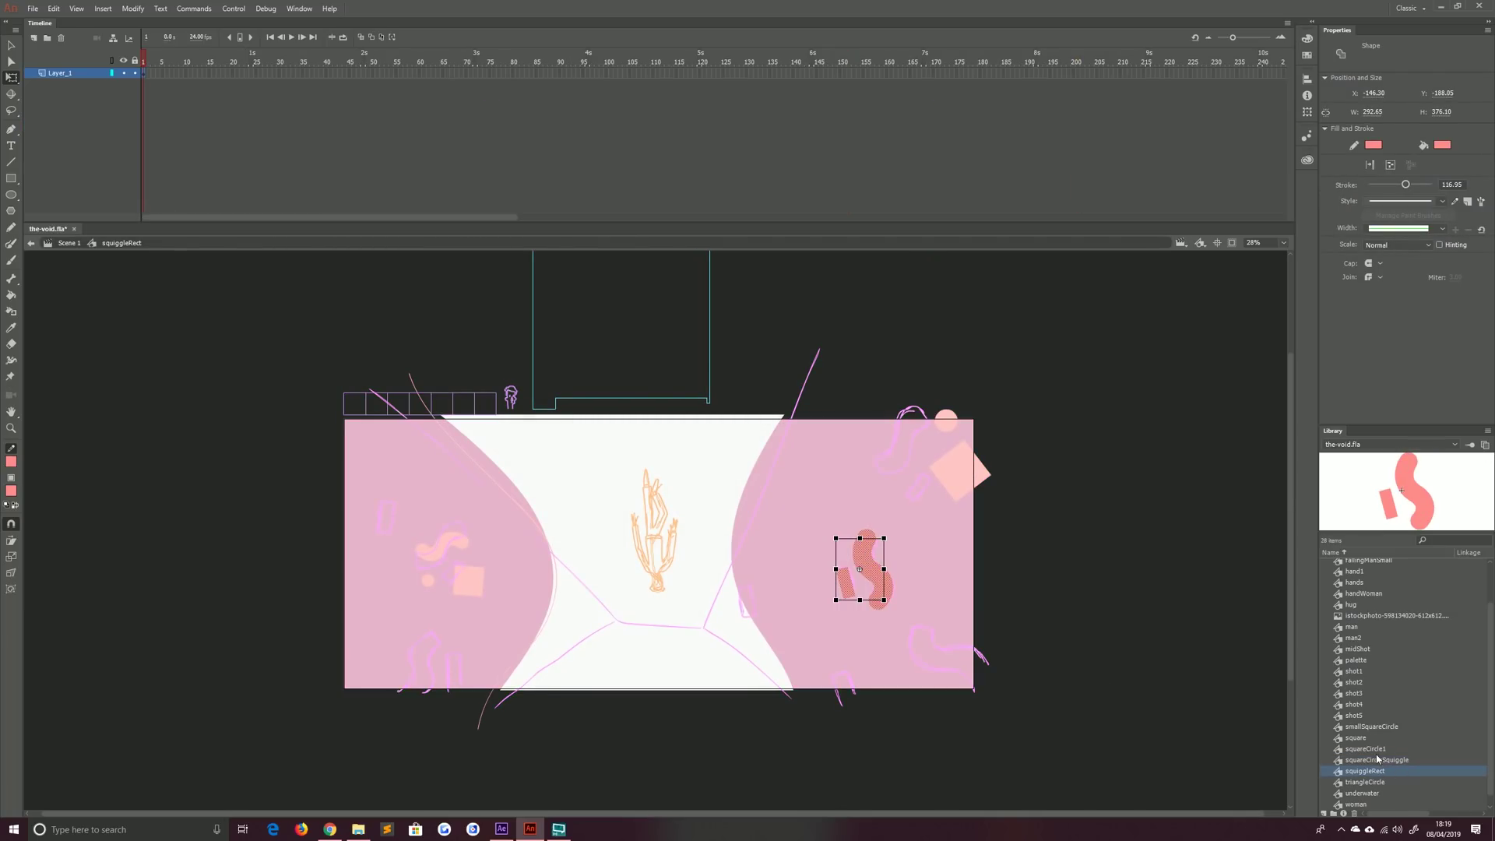
# Extend the symbol to frame 144 and move the squiggle onto its own new layer with Paste in Place
pyautogui.click(810, 73)
pyautogui.press('F5')
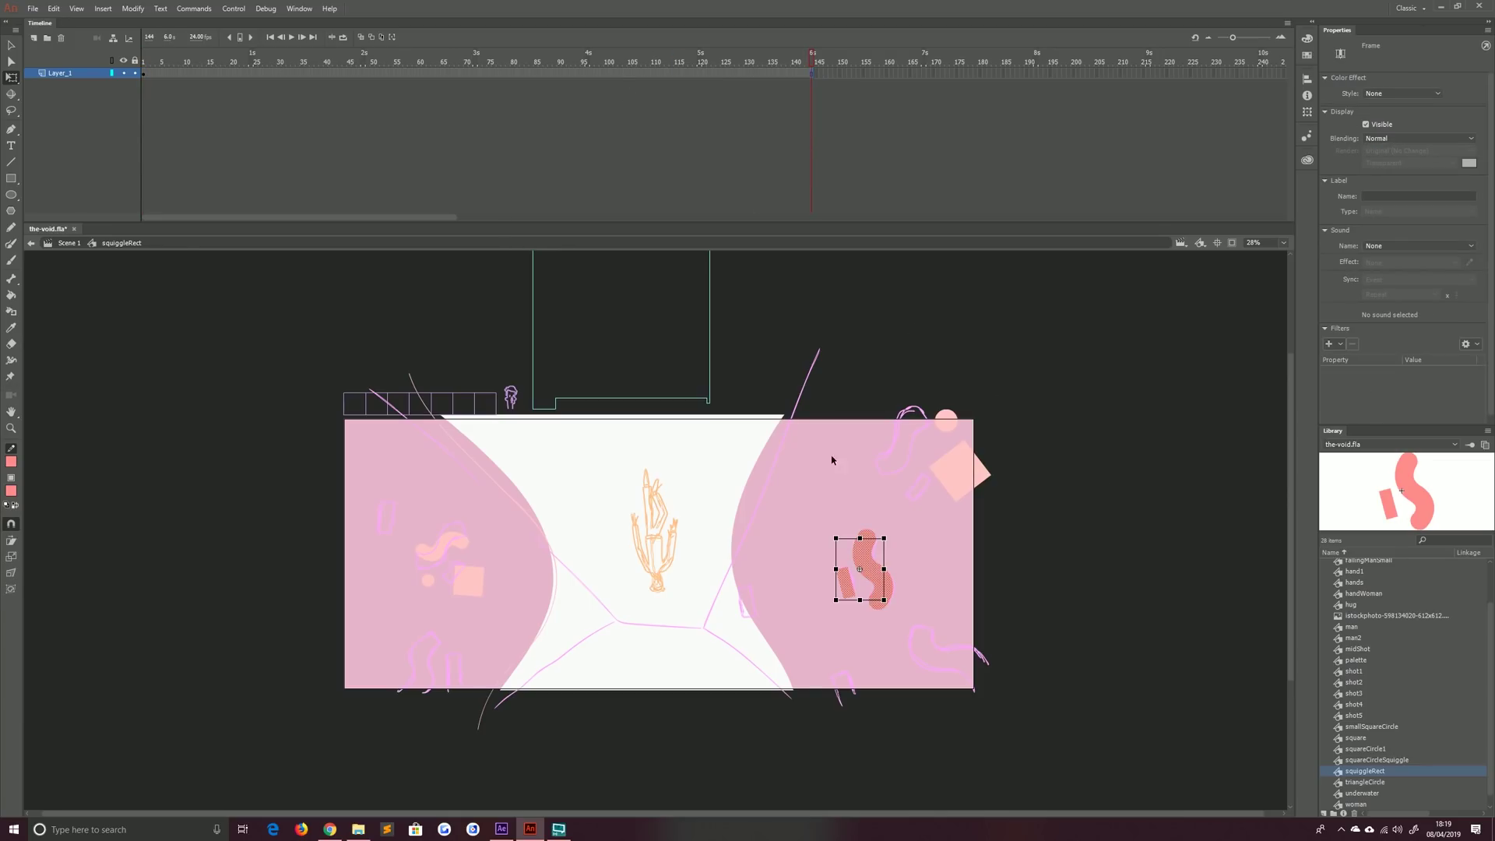
pyautogui.click(835, 515)
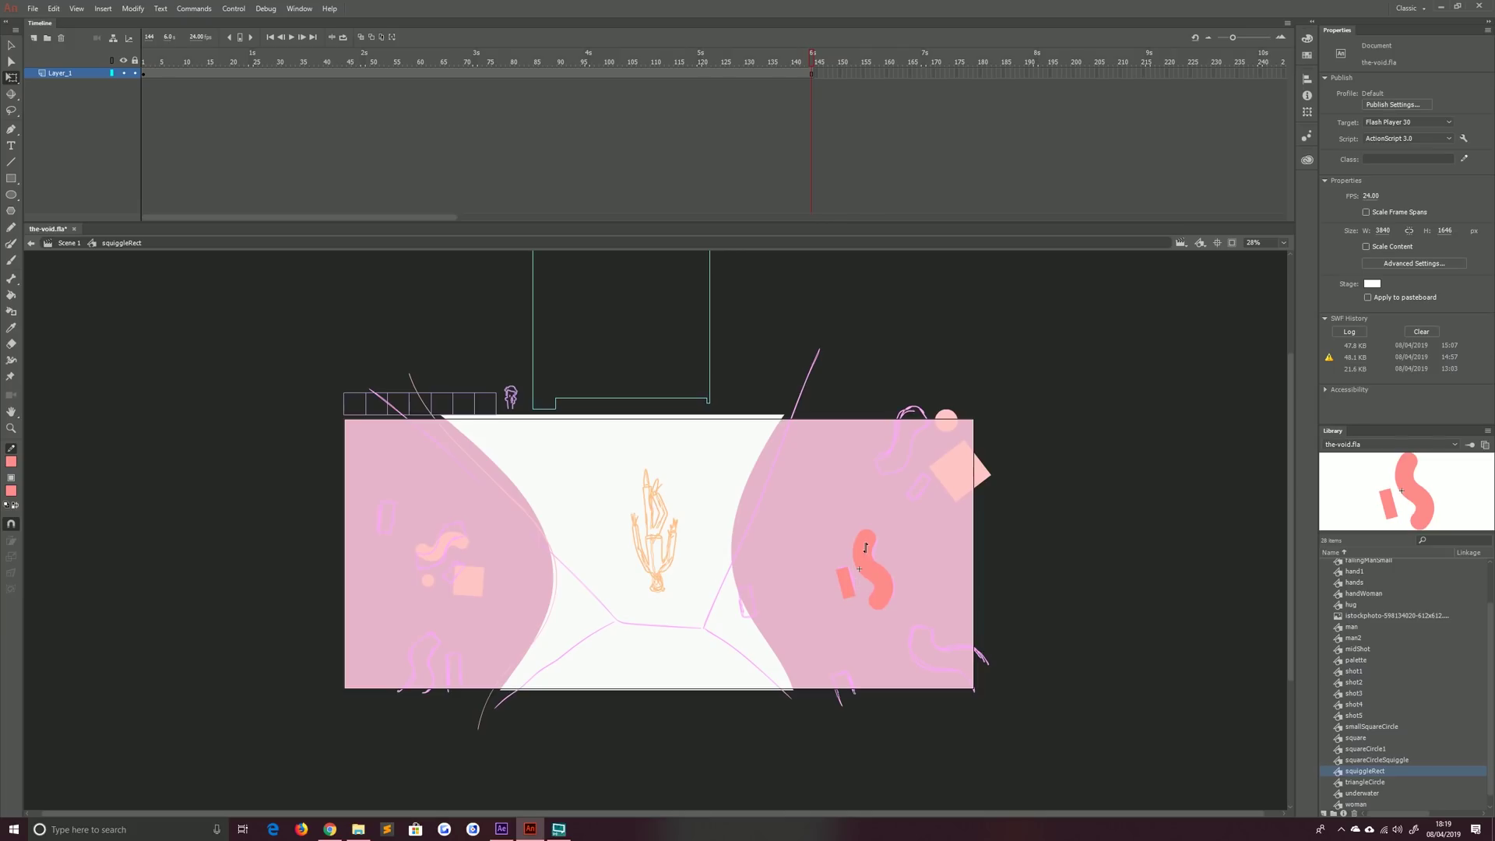
pyautogui.click(861, 598)
pyautogui.press('Delete')
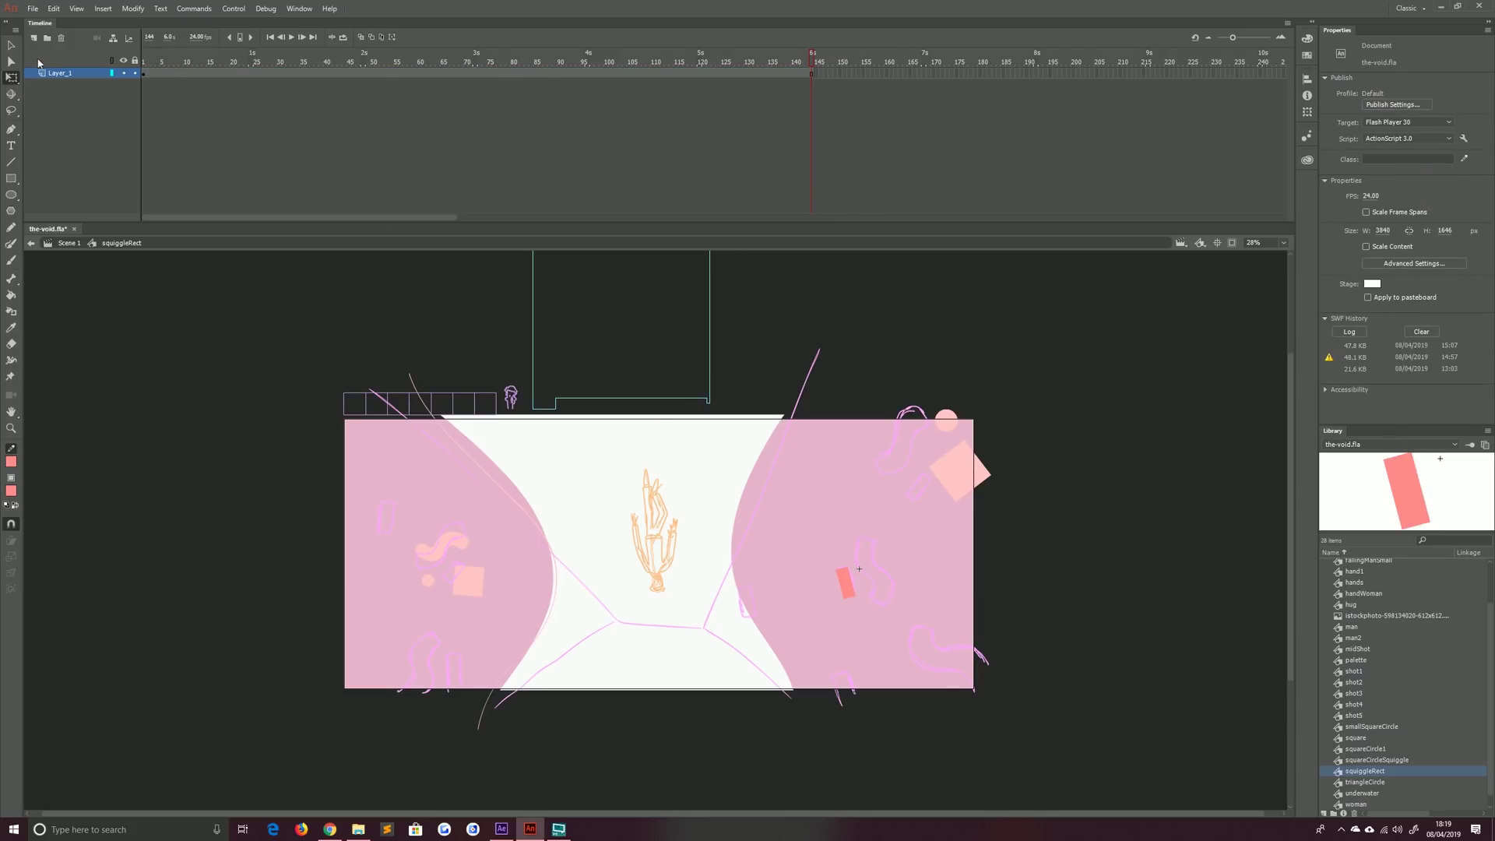
pyautogui.click(35, 39)
pyautogui.click(54, 9)
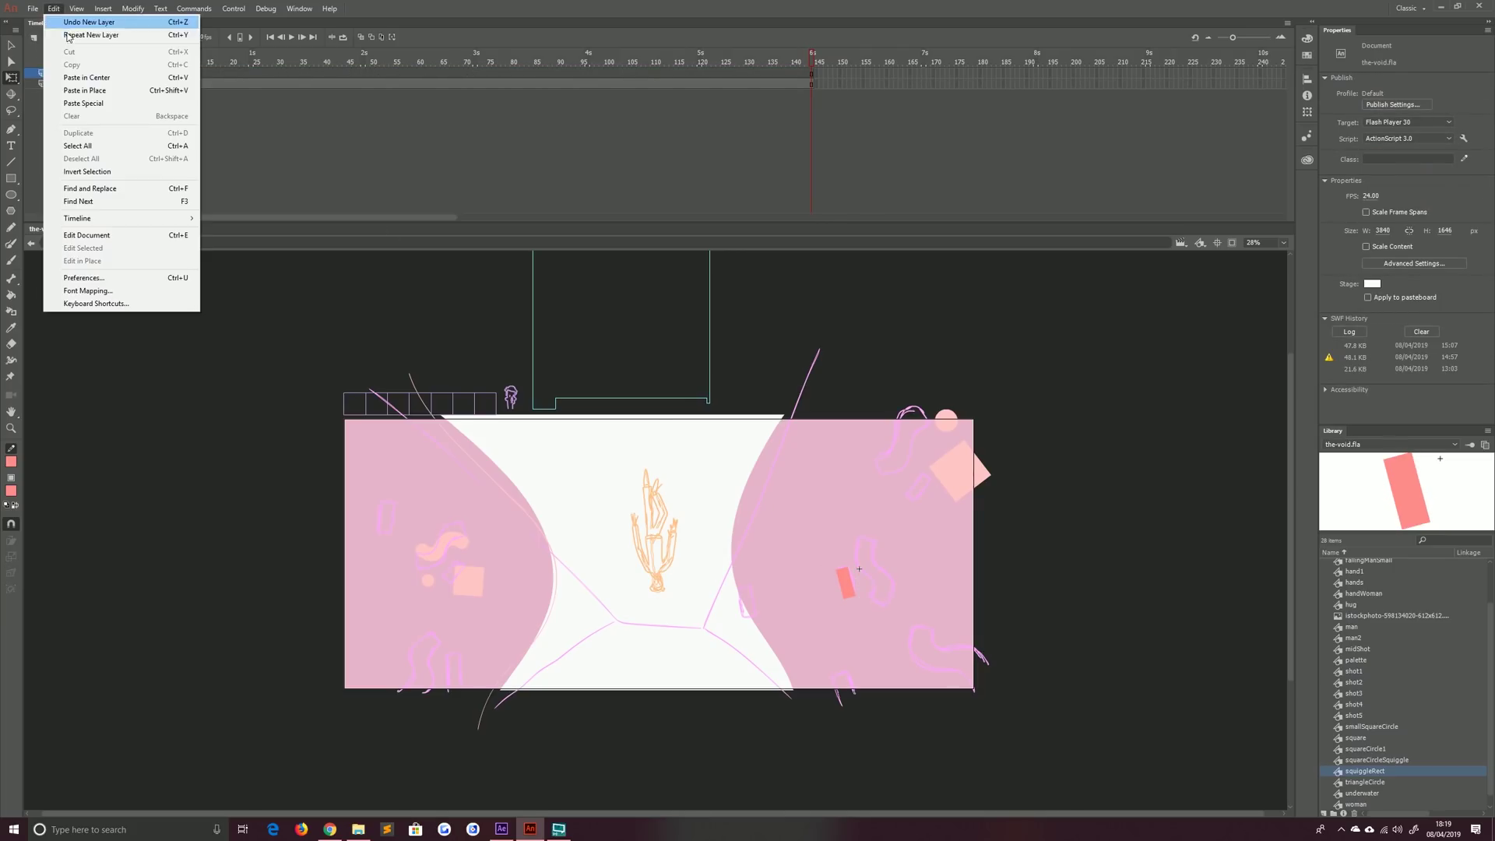
pyautogui.click(99, 92)
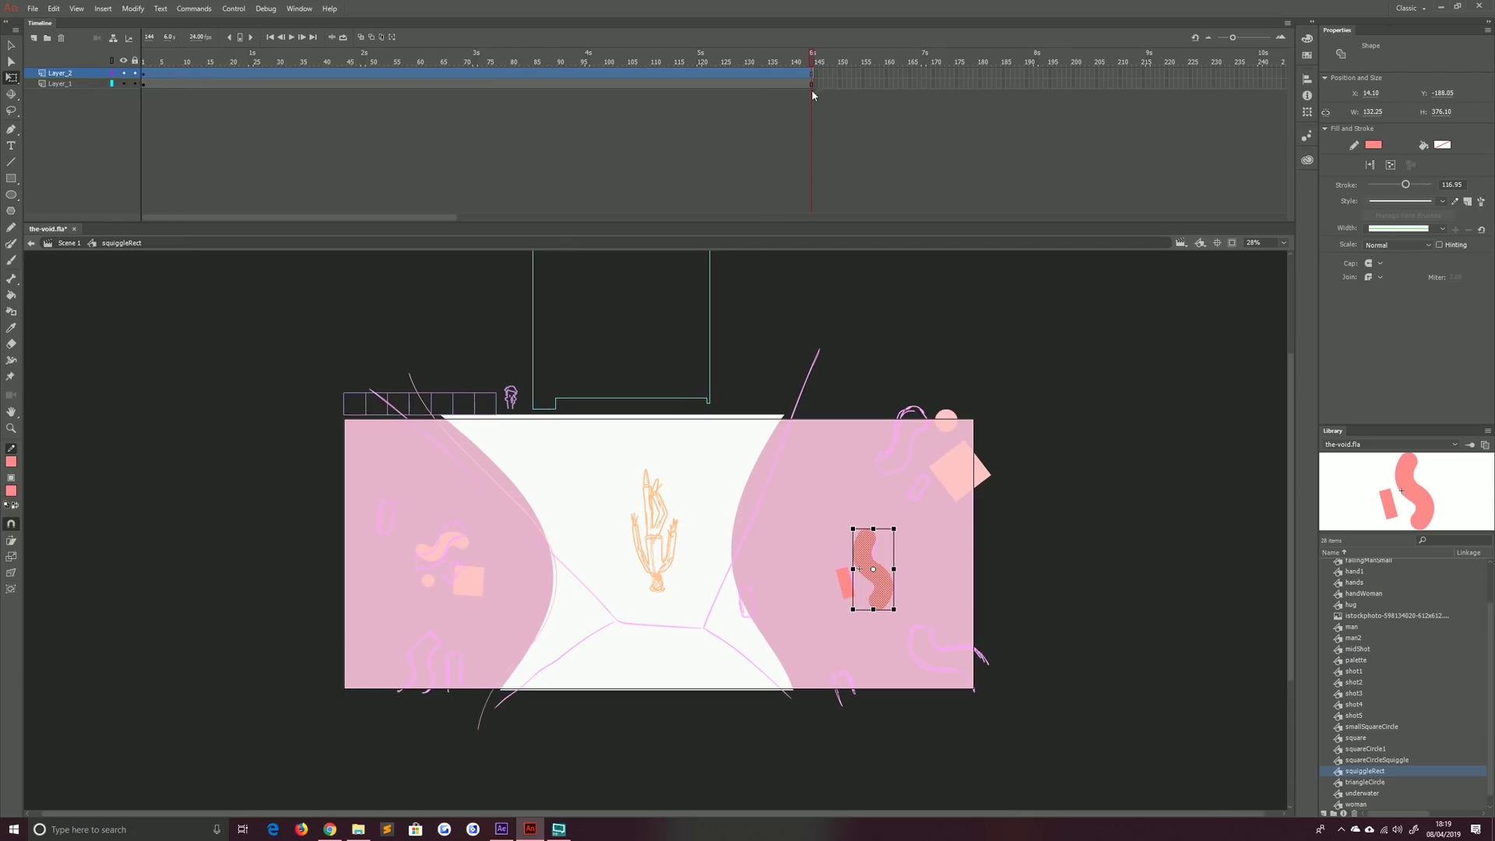
# Add keyframes at frame 144 on both layers and rotate the squiggle clockwise there
pyautogui.moveTo(811, 83); pyautogui.dragTo(811, 73)
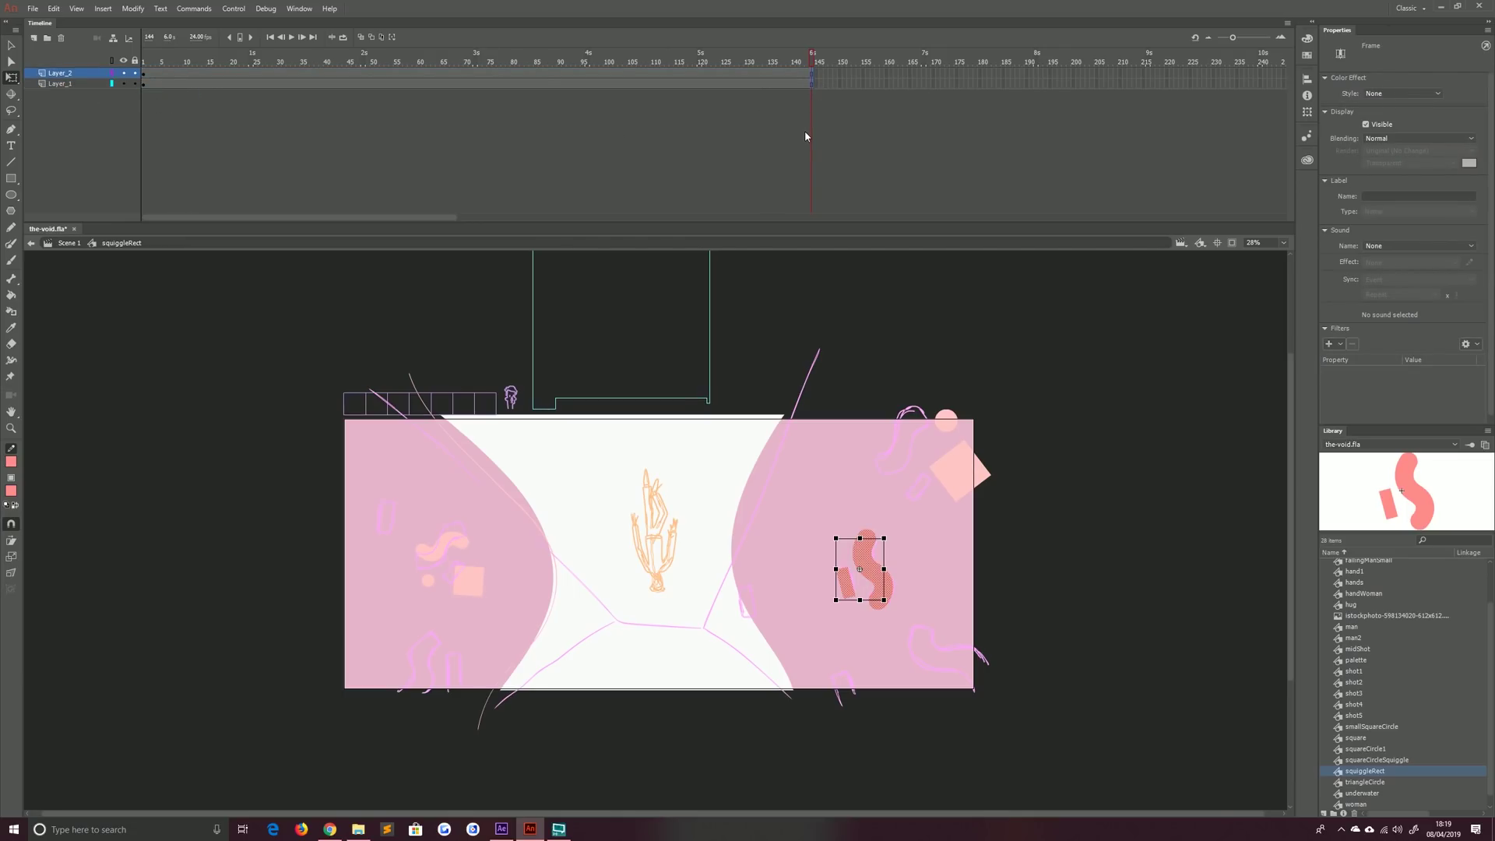
pyautogui.press('F6')
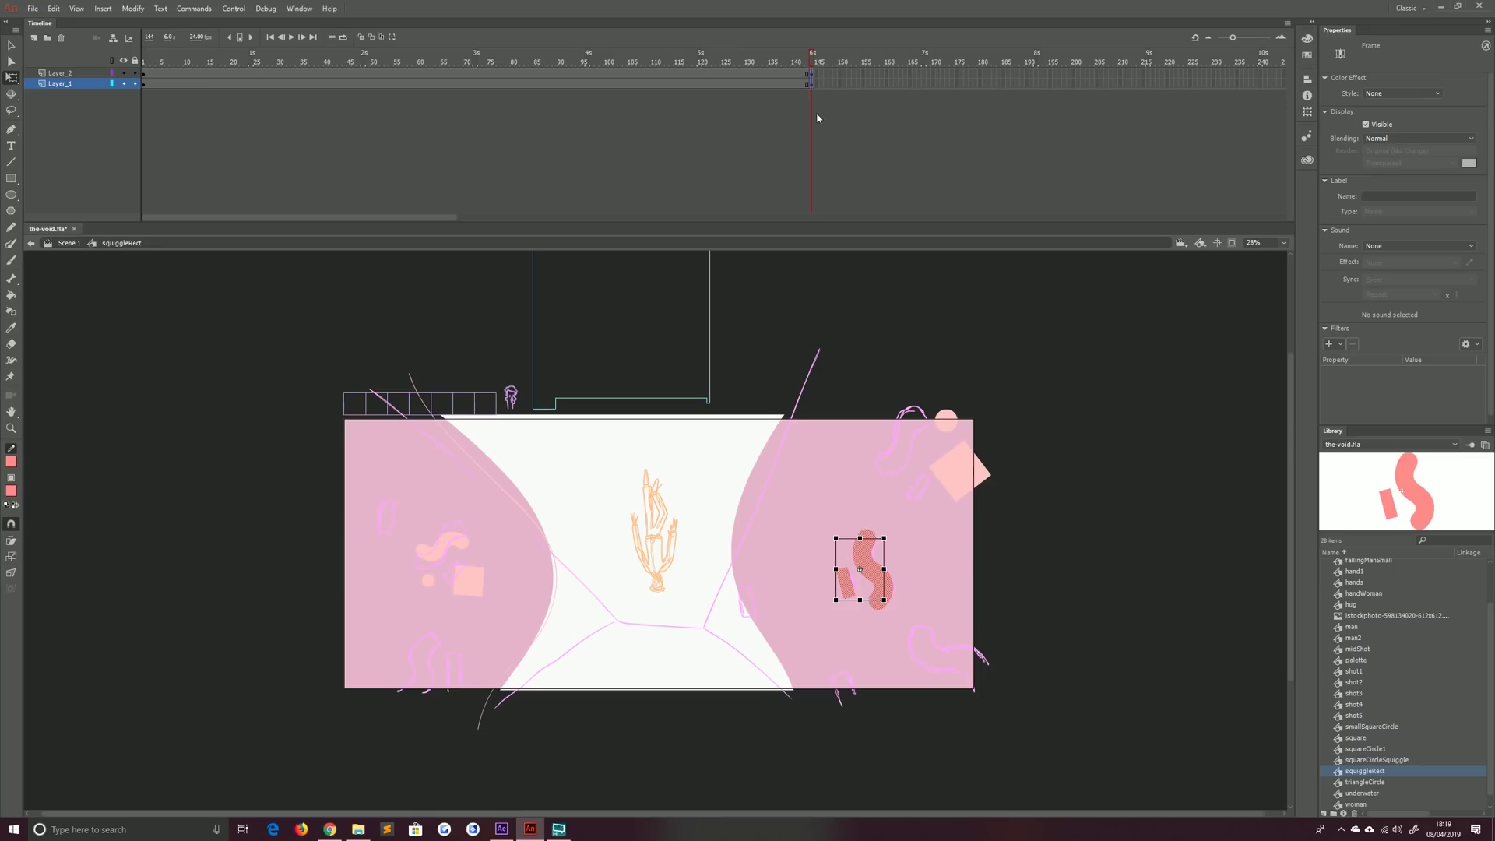
pyautogui.click(856, 536)
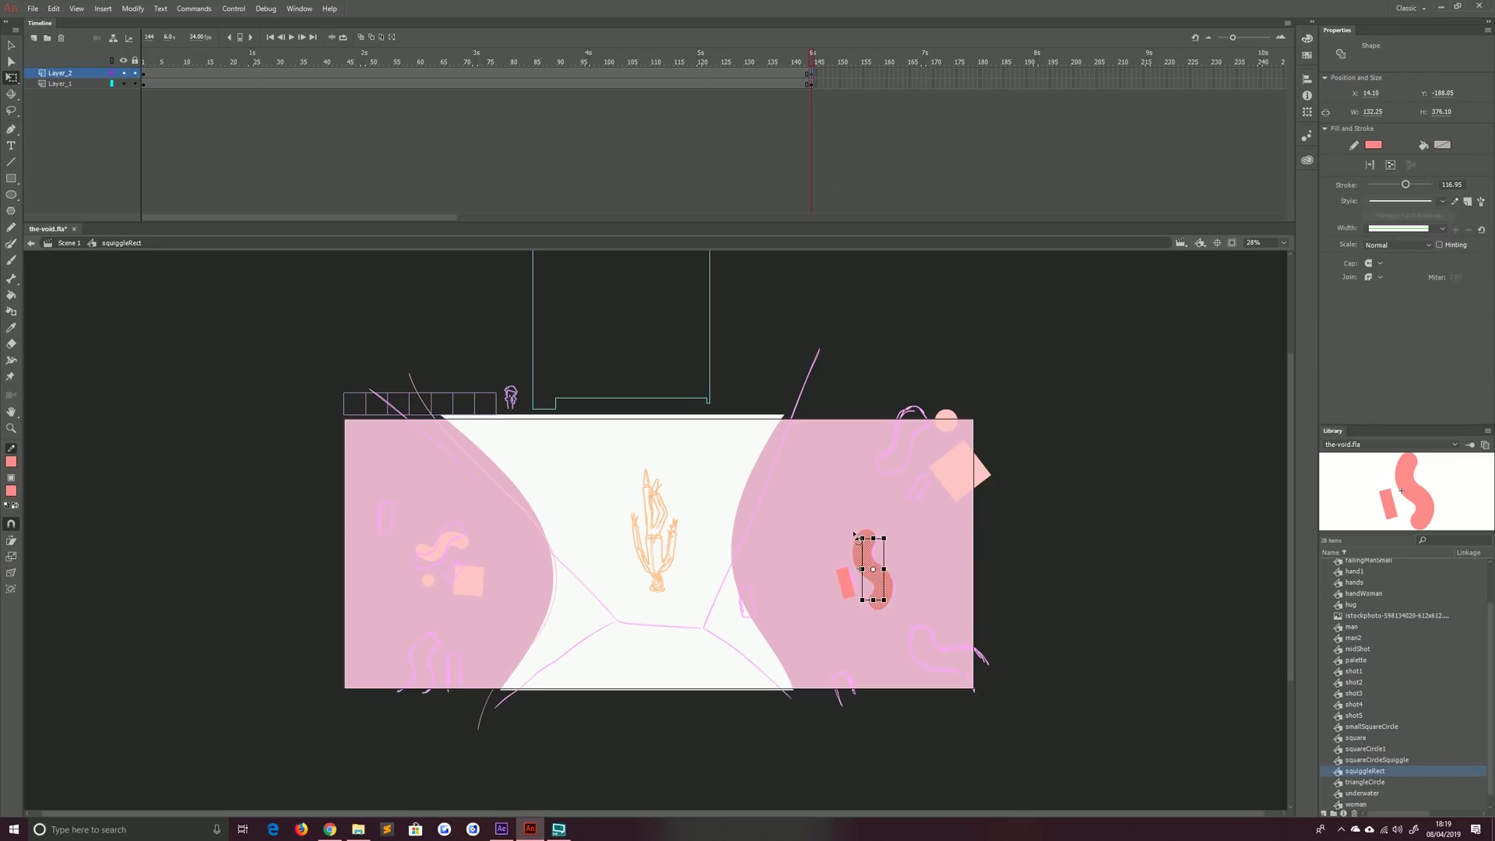
pyautogui.moveTo(860, 535)
pyautogui.mouseDown()
pyautogui.moveTo(894, 601)
pyautogui.moveTo(911, 592)
pyautogui.moveTo(813, 541)
pyautogui.moveTo(834, 588)
pyautogui.moveTo(834, 559)
pyautogui.mouseUp()
pyautogui.click(851, 586)
pyautogui.hotkey('ctrl', 'z')
pyautogui.hotkey('ctrl', 'z')
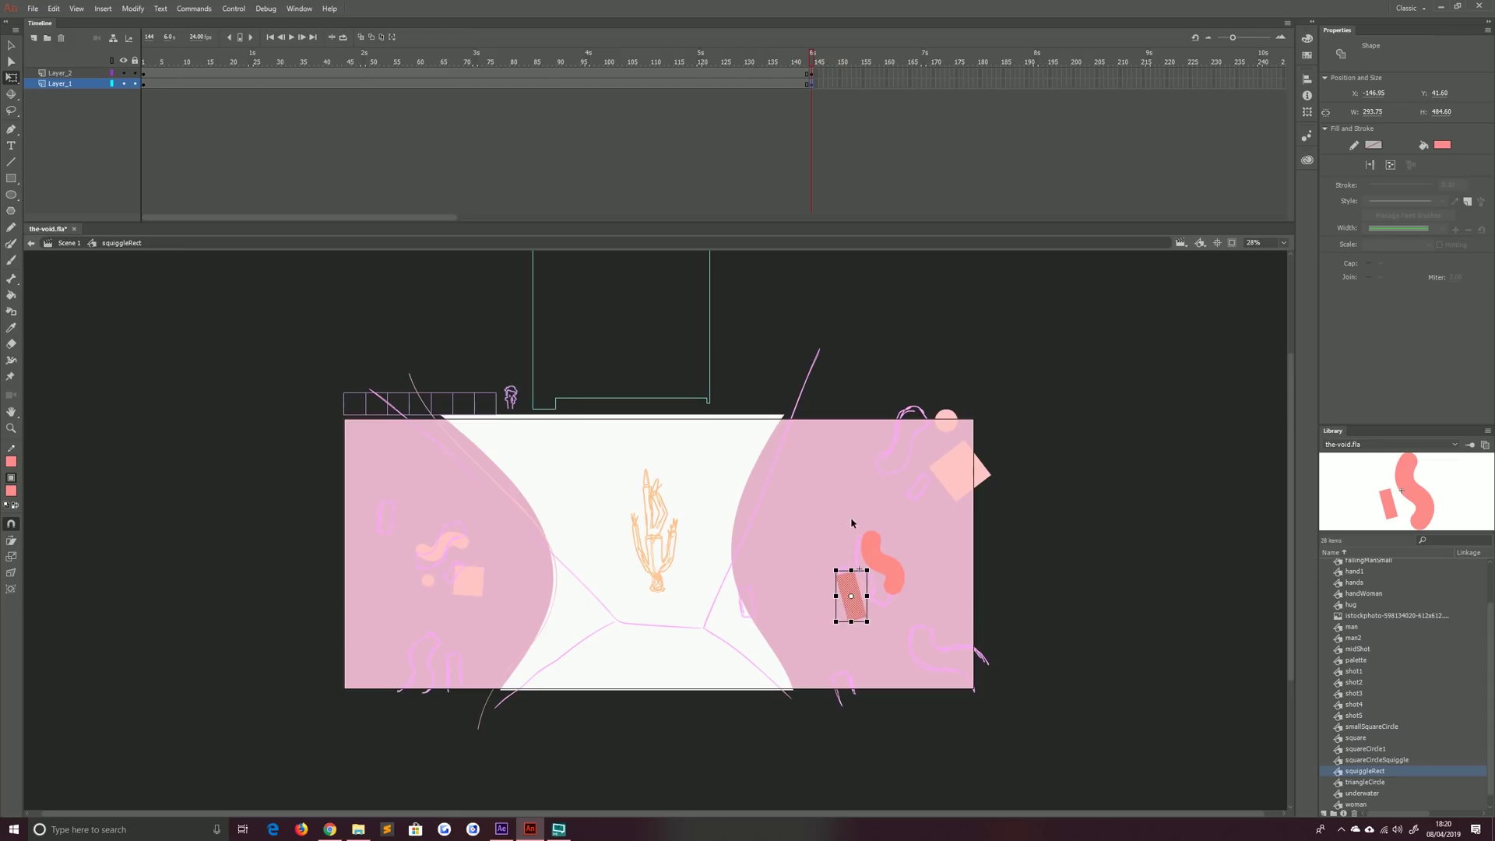
# Create shape tweens between the keyframes and play the symbol's animation
pyautogui.moveTo(710, 78); pyautogui.dragTo(688, 78)
pyautogui.rightClick(691, 78)
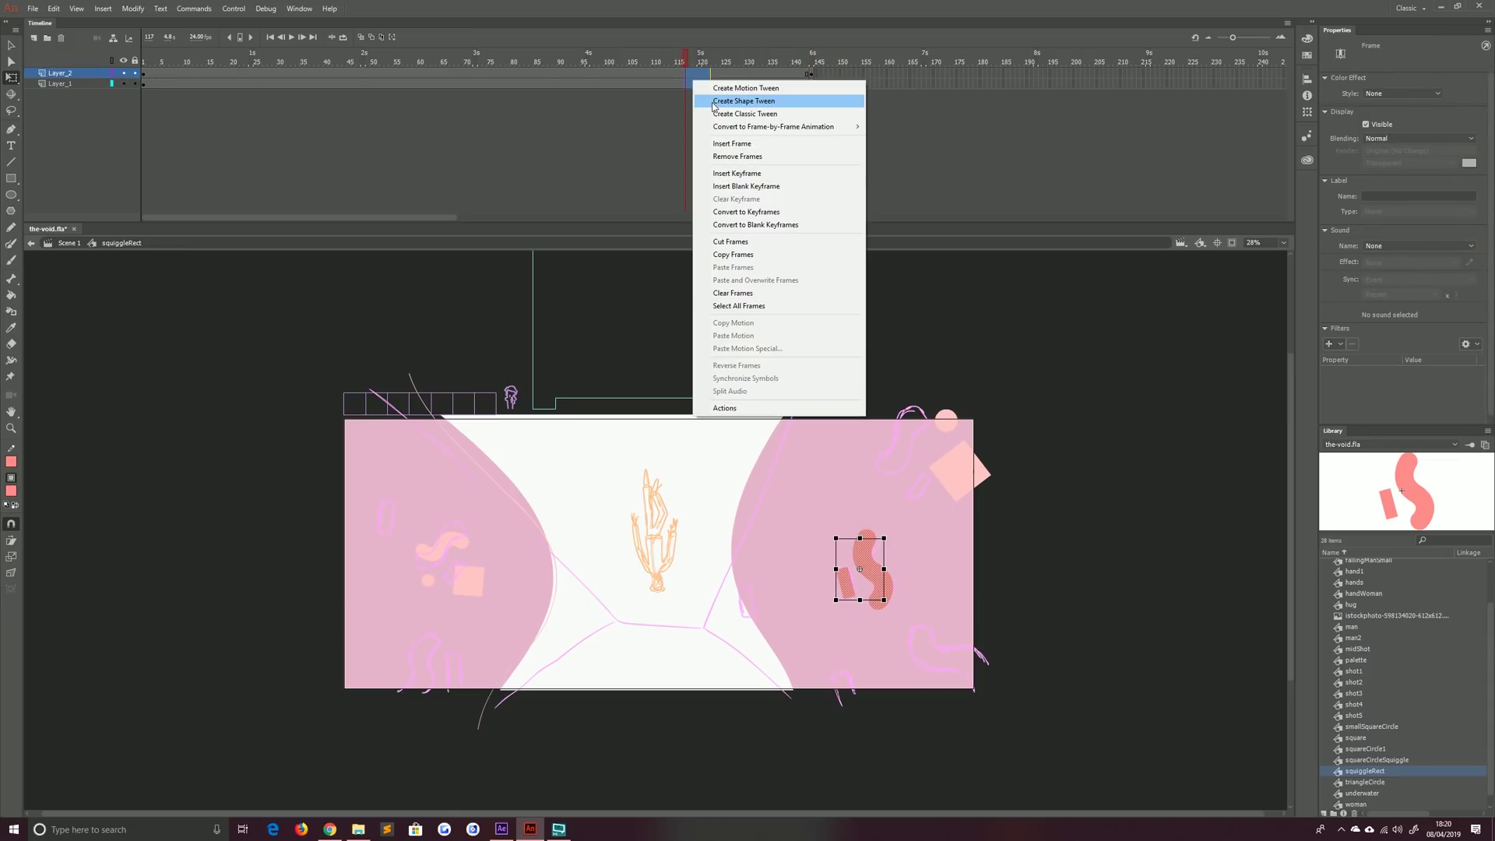
pyautogui.click(715, 101)
pyautogui.press('Return')
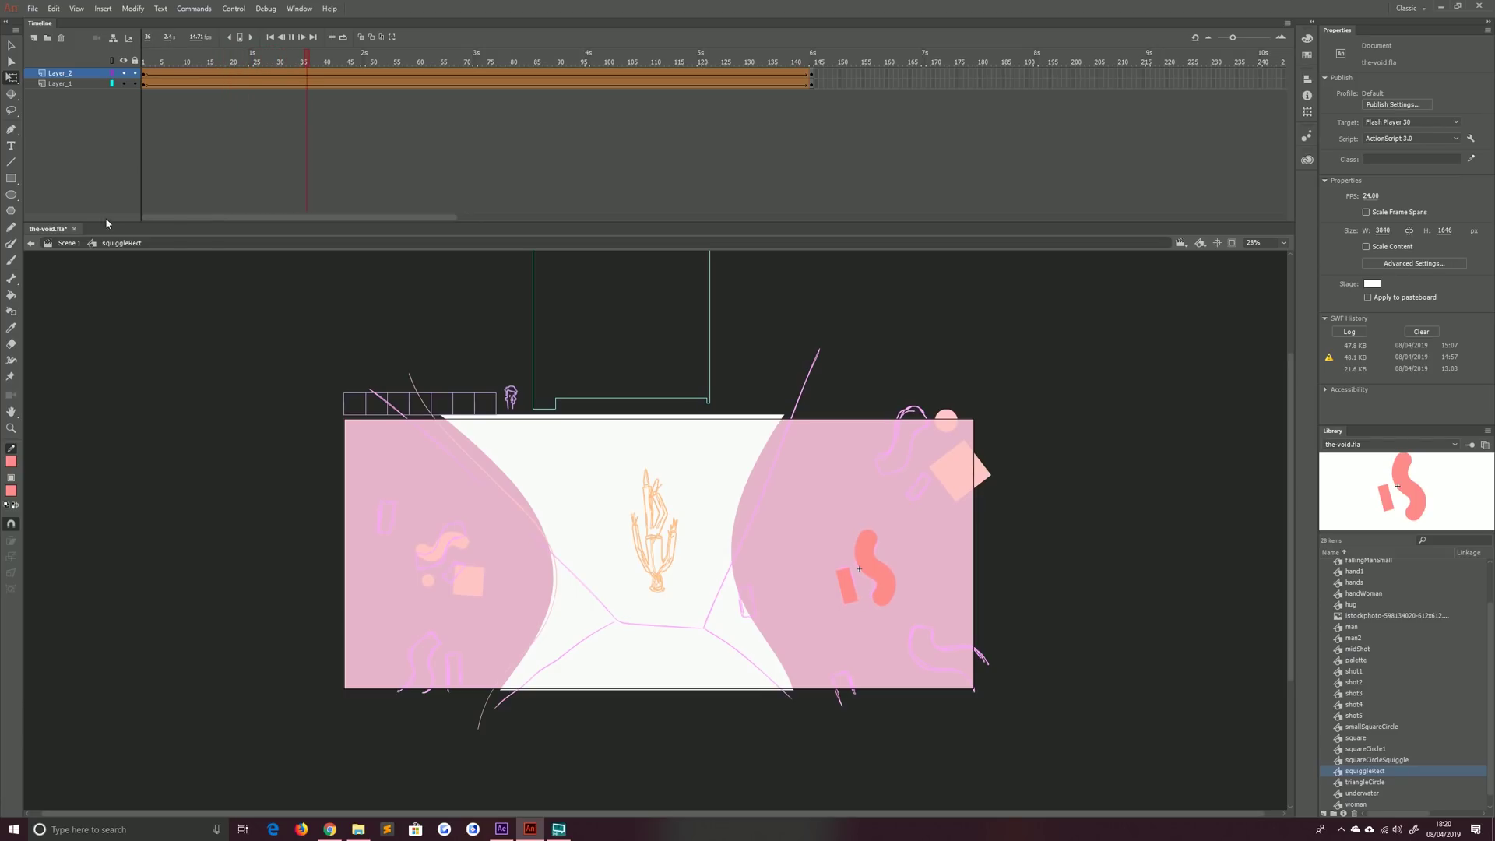
# Back in the main scene at frame 172, paste a copy of the squiggleRect instance
pyautogui.click(69, 244)
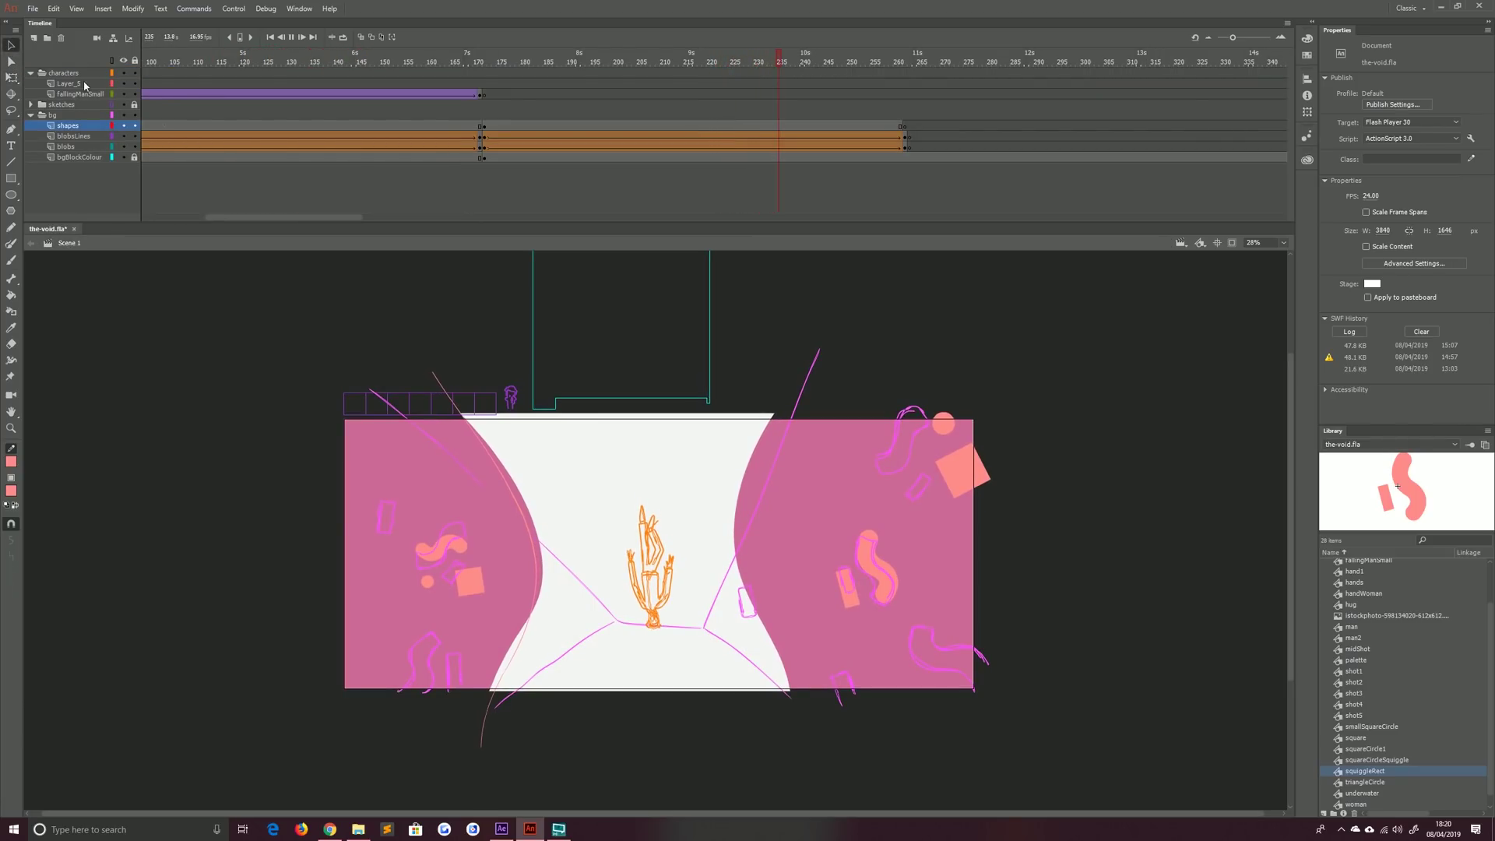
pyautogui.click(512, 126)
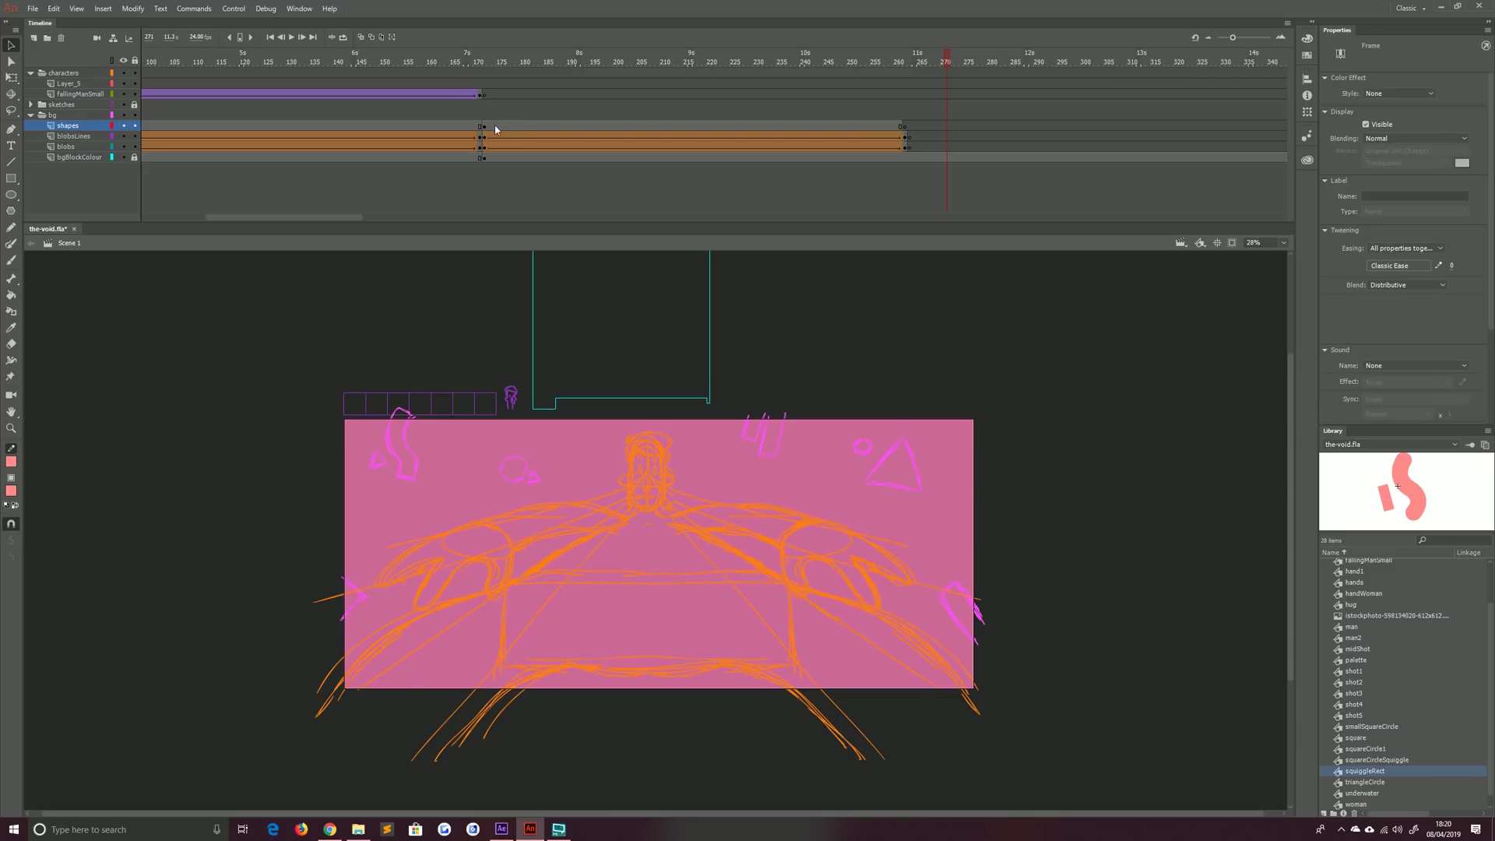
pyautogui.click(483, 127)
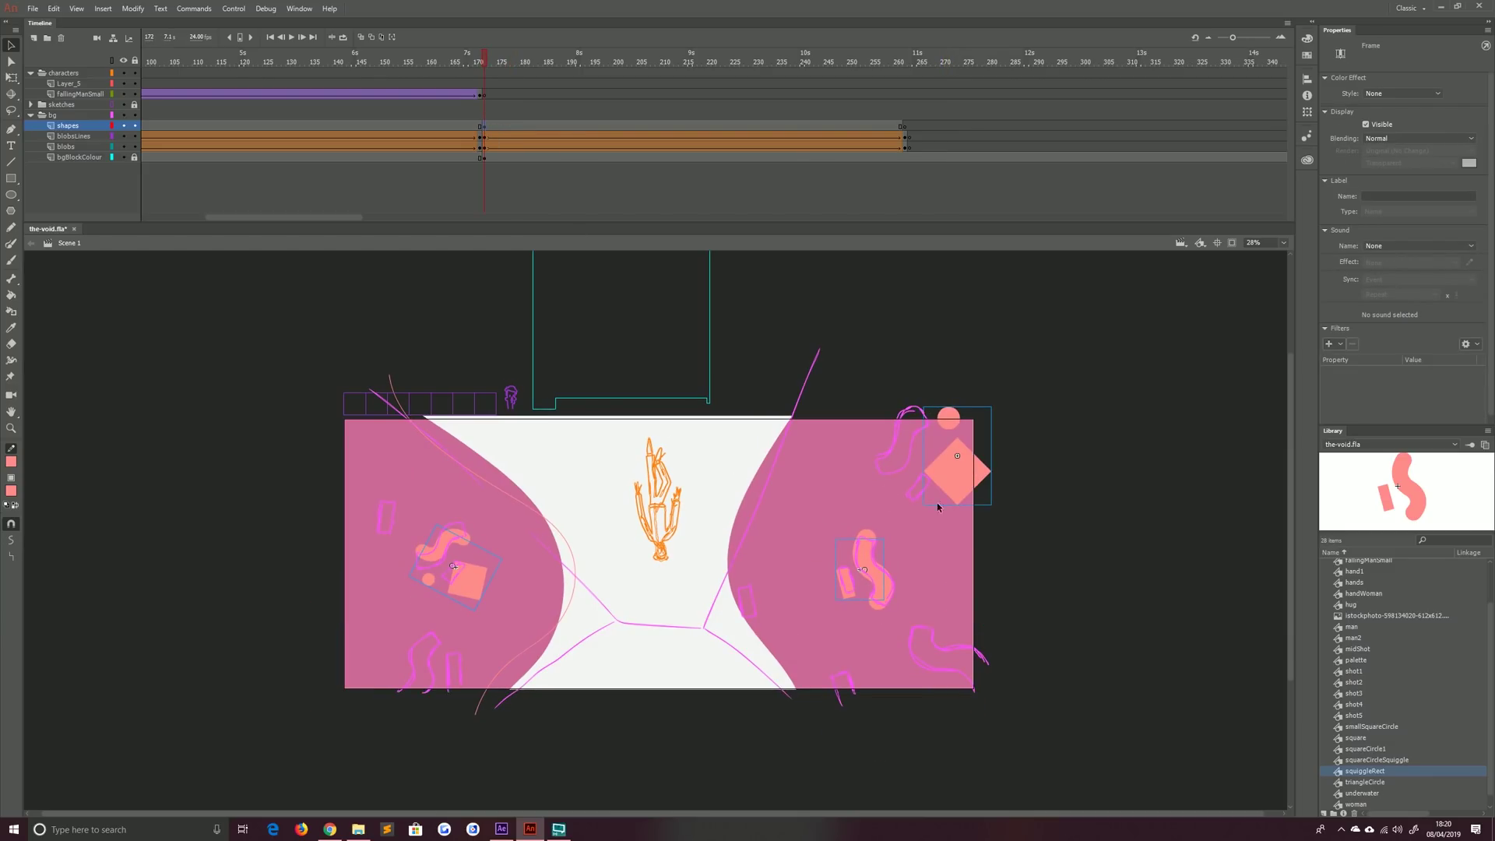
pyautogui.click(864, 535)
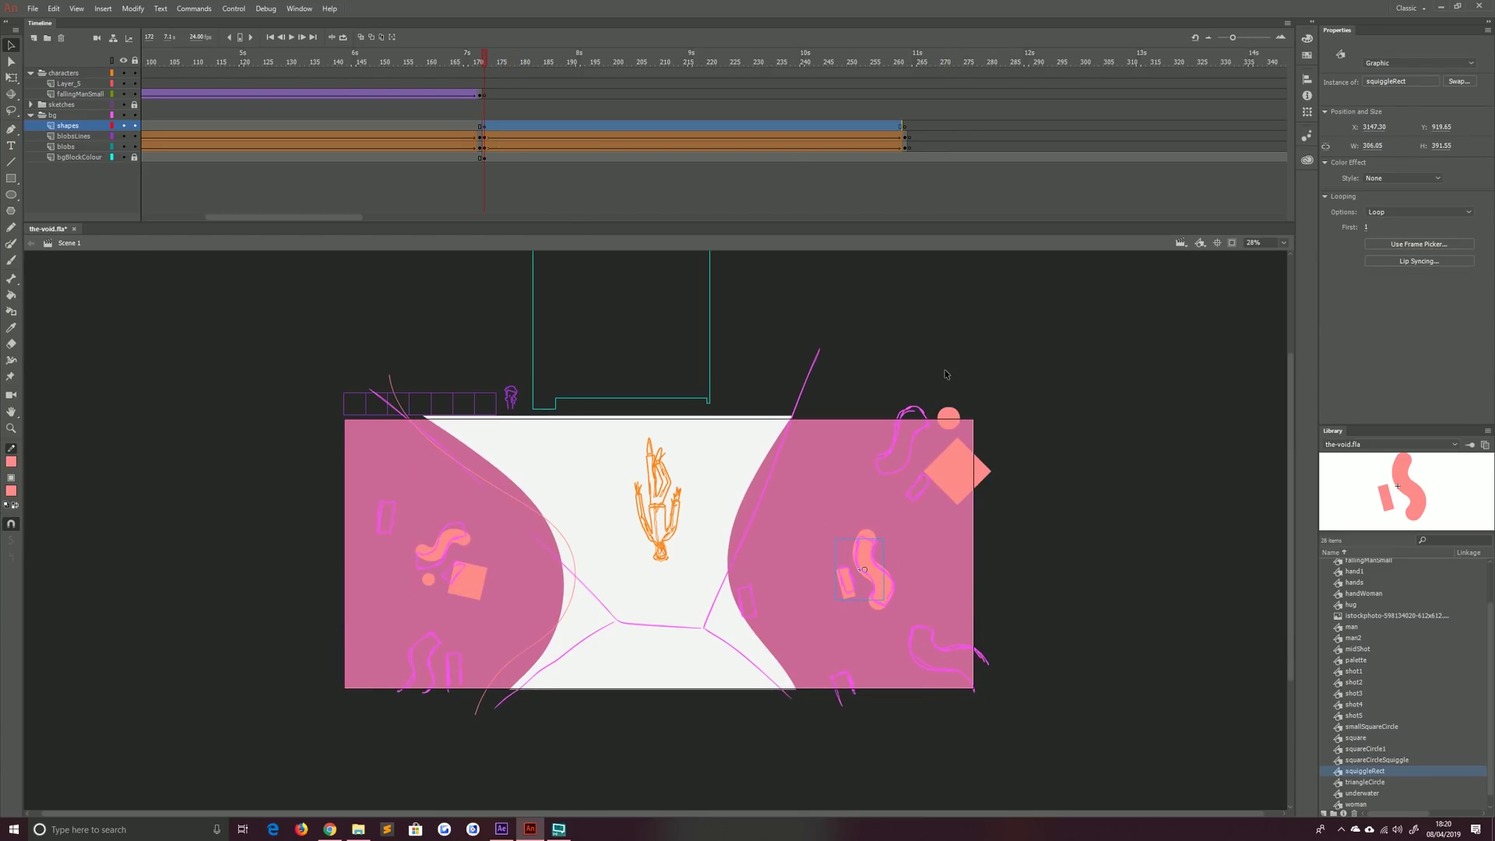
pyautogui.hotkey('ctrl', 'v')
# Rotate and enlarge the squiggleRect copy, then nudge it past the stage's lower-right corner
pyautogui.press('q')
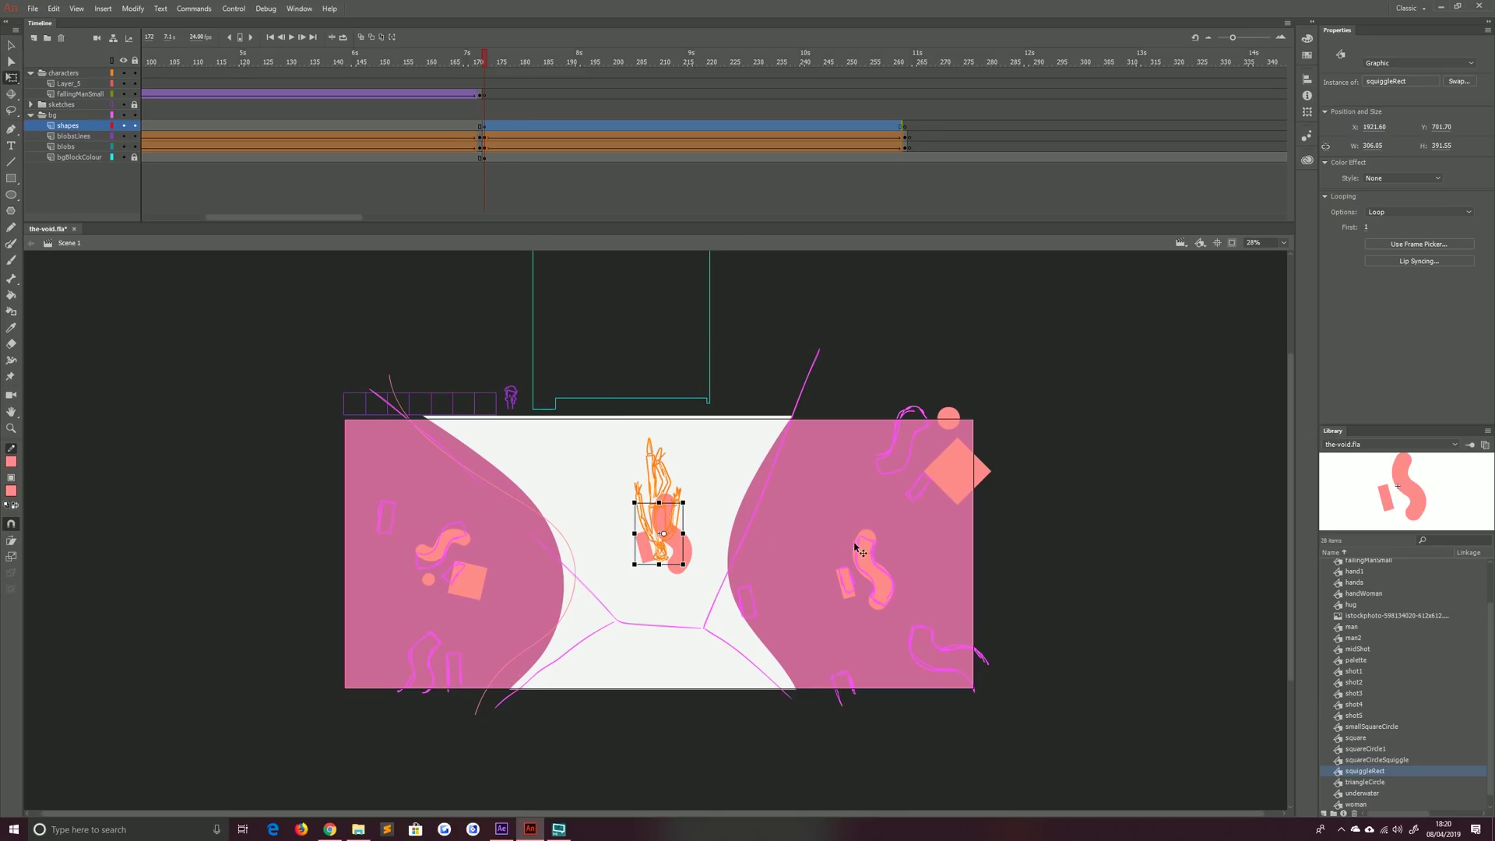
pyautogui.moveTo(634, 500)
pyautogui.mouseDown()
pyautogui.moveTo(647, 610)
pyautogui.moveTo(669, 611)
pyautogui.moveTo(682, 554)
pyautogui.mouseUp()
pyautogui.hotkey('shift', 'Down')
pyautogui.hotkey('shift', 'Down')
pyautogui.hotkey('shift', 'Down')
pyautogui.hotkey('shift', 'Down')
pyautogui.hotkey('shift', 'Down')
pyautogui.hotkey('shift', 'Down')
pyautogui.hotkey('shift', 'Down')
pyautogui.hotkey('shift', 'Down')
pyautogui.hotkey('shift', 'Down')
pyautogui.hotkey('shift', 'Down')
pyautogui.hotkey('shift', 'Down')
pyautogui.hotkey('shift', 'Down')
pyautogui.hotkey('shift', 'Down')
pyautogui.hotkey('shift', 'Down')
pyautogui.hotkey('shift', 'Down')
pyautogui.hotkey('shift', 'Down')
pyautogui.hotkey('shift', 'Down')
pyautogui.hotkey('shift', 'Down')
pyautogui.hotkey('shift', 'Down')
pyautogui.hotkey('shift', 'Down')
pyautogui.hotkey('shift', 'Right')
pyautogui.hotkey('shift', 'Right')
pyautogui.hotkey('shift', 'Right')
pyautogui.hotkey('shift', 'Right')
pyautogui.hotkey('shift', 'Right')
pyautogui.hotkey('shift', 'Right')
pyautogui.hotkey('shift', 'Right')
pyautogui.hotkey('shift', 'Right')
pyautogui.hotkey('shift', 'Right')
pyautogui.hotkey('shift', 'Right')
pyautogui.hotkey('shift', 'Right')
pyautogui.hotkey('shift', 'Right')
pyautogui.hotkey('shift', 'Right')
pyautogui.hotkey('shift', 'Right')
pyautogui.hotkey('shift', 'Right')
pyautogui.hotkey('shift', 'Right')
pyautogui.hotkey('shift', 'Right')
pyautogui.hotkey('shift', 'Right')
pyautogui.hotkey('shift', 'Right')
pyautogui.hotkey('shift', 'Right')
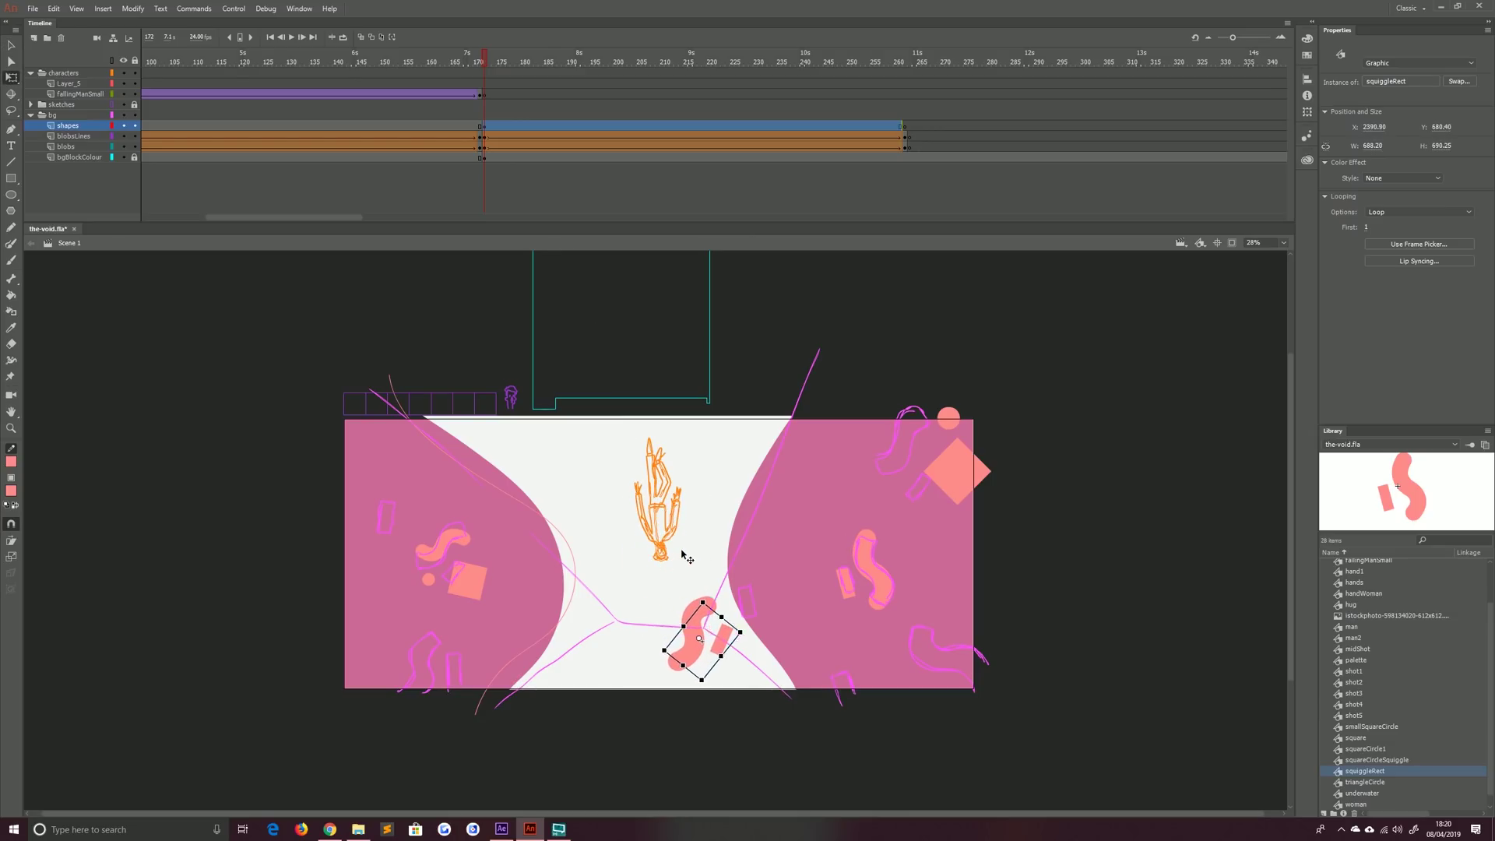
pyautogui.hotkey('shift', 'Right')
pyautogui.hotkey('shift', 'Right')
pyautogui.hotkey('shift', 'Right')
pyautogui.hotkey('shift', 'Right')
pyautogui.hotkey('shift', 'Right')
pyautogui.hotkey('shift', 'Right')
pyautogui.hotkey('shift', 'Right')
pyautogui.hotkey('shift', 'Right')
pyautogui.hotkey('shift', 'Right')
pyautogui.hotkey('shift', 'Right')
pyautogui.hotkey('shift', 'Right')
pyautogui.hotkey('shift', 'Right')
pyautogui.hotkey('shift', 'Right')
pyautogui.hotkey('shift', 'Right')
pyautogui.hotkey('shift', 'Right')
pyautogui.hotkey('shift', 'Right')
pyautogui.hotkey('shift', 'Right')
pyautogui.hotkey('shift', 'Right')
pyautogui.hotkey('shift', 'Right')
pyautogui.hotkey('shift', 'Right')
pyautogui.hotkey('shift', 'Down')
pyautogui.hotkey('shift', 'Down')
pyautogui.hotkey('shift', 'Down')
pyautogui.hotkey('shift', 'Down')
pyautogui.hotkey('shift', 'Down')
pyautogui.hotkey('shift', 'Down')
pyautogui.hotkey('shift', 'Down')
pyautogui.hotkey('shift', 'Down')
pyautogui.hotkey('shift', 'Down')
pyautogui.hotkey('shift', 'Down')
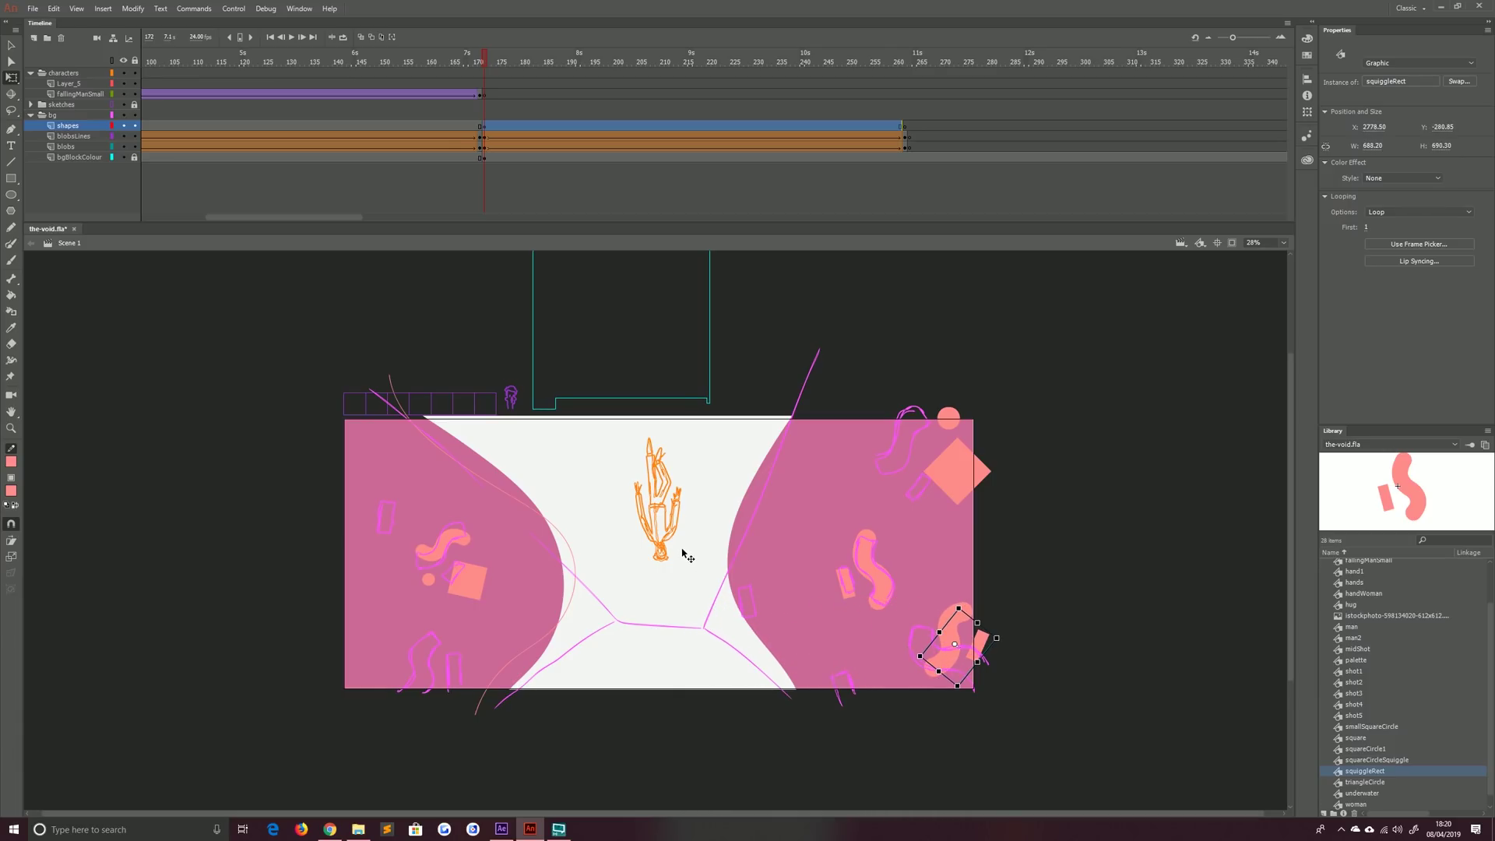
pyautogui.hotkey('shift', 'Down')
pyautogui.hotkey('shift', 'Down')
pyautogui.hotkey('shift', 'Down')
pyautogui.hotkey('shift', 'Down')
pyautogui.hotkey('shift', 'Down')
pyautogui.hotkey('shift', 'Down')
pyautogui.hotkey('shift', 'Down')
pyautogui.hotkey('shift', 'Down')
pyautogui.hotkey('shift', 'Down')
pyautogui.hotkey('shift', 'Down')
pyautogui.hotkey('shift', 'Down')
pyautogui.hotkey('shift', 'Down')
pyautogui.hotkey('shift', 'Down')
pyautogui.hotkey('shift', 'Down')
pyautogui.hotkey('shift', 'Right')
pyautogui.hotkey('shift', 'Right')
pyautogui.hotkey('shift', 'Right')
pyautogui.hotkey('shift', 'Right')
pyautogui.hotkey('shift', 'Right')
pyautogui.hotkey('shift', 'Right')
pyautogui.hotkey('shift', 'Right')
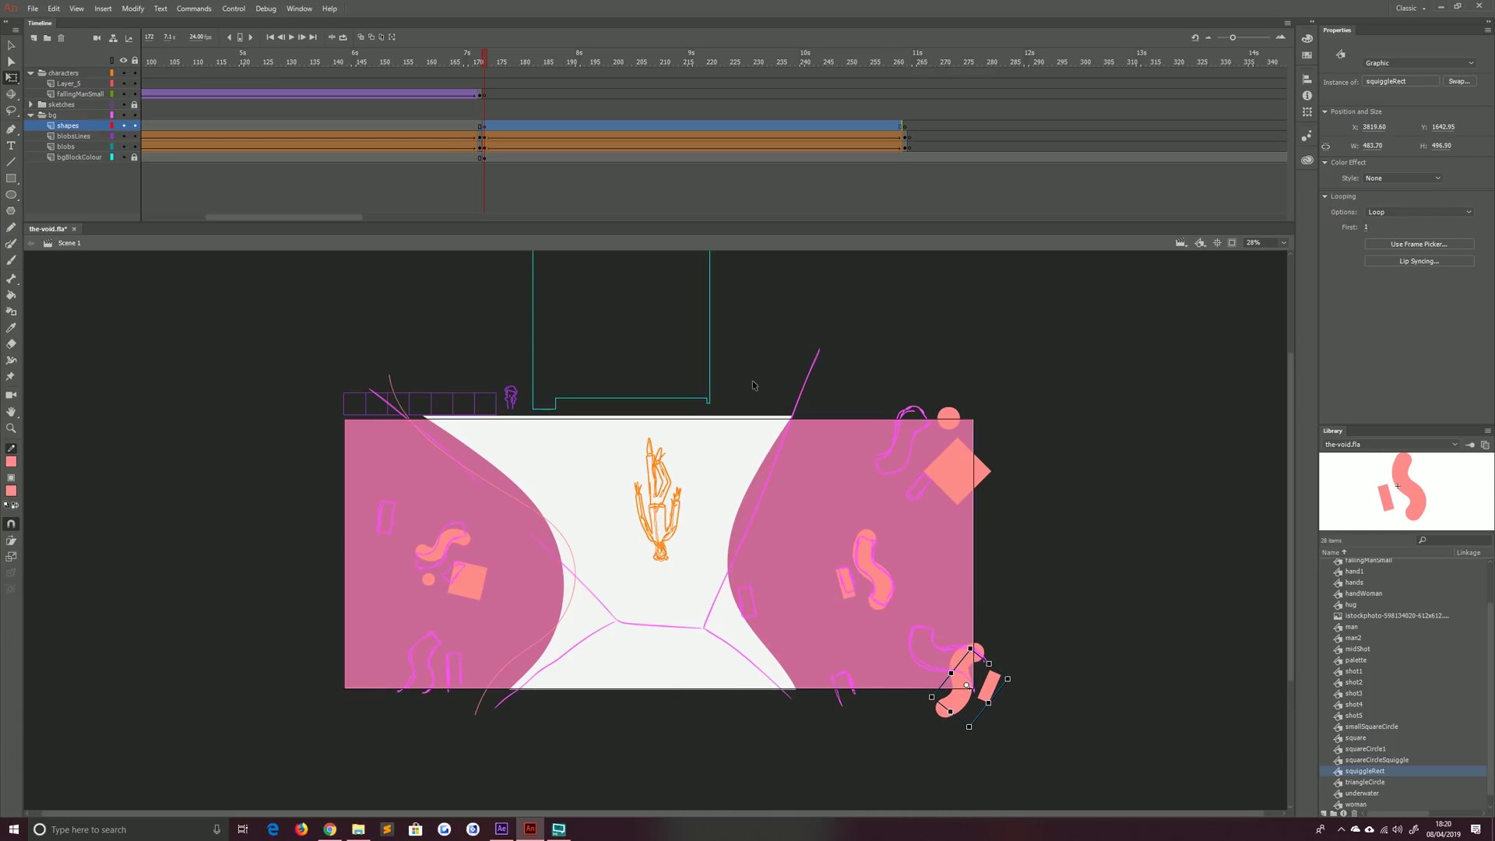
# Paste another squiggleRect copy, try it at the left edge, then delete it
pyautogui.hotkey('ctrl', 'v')
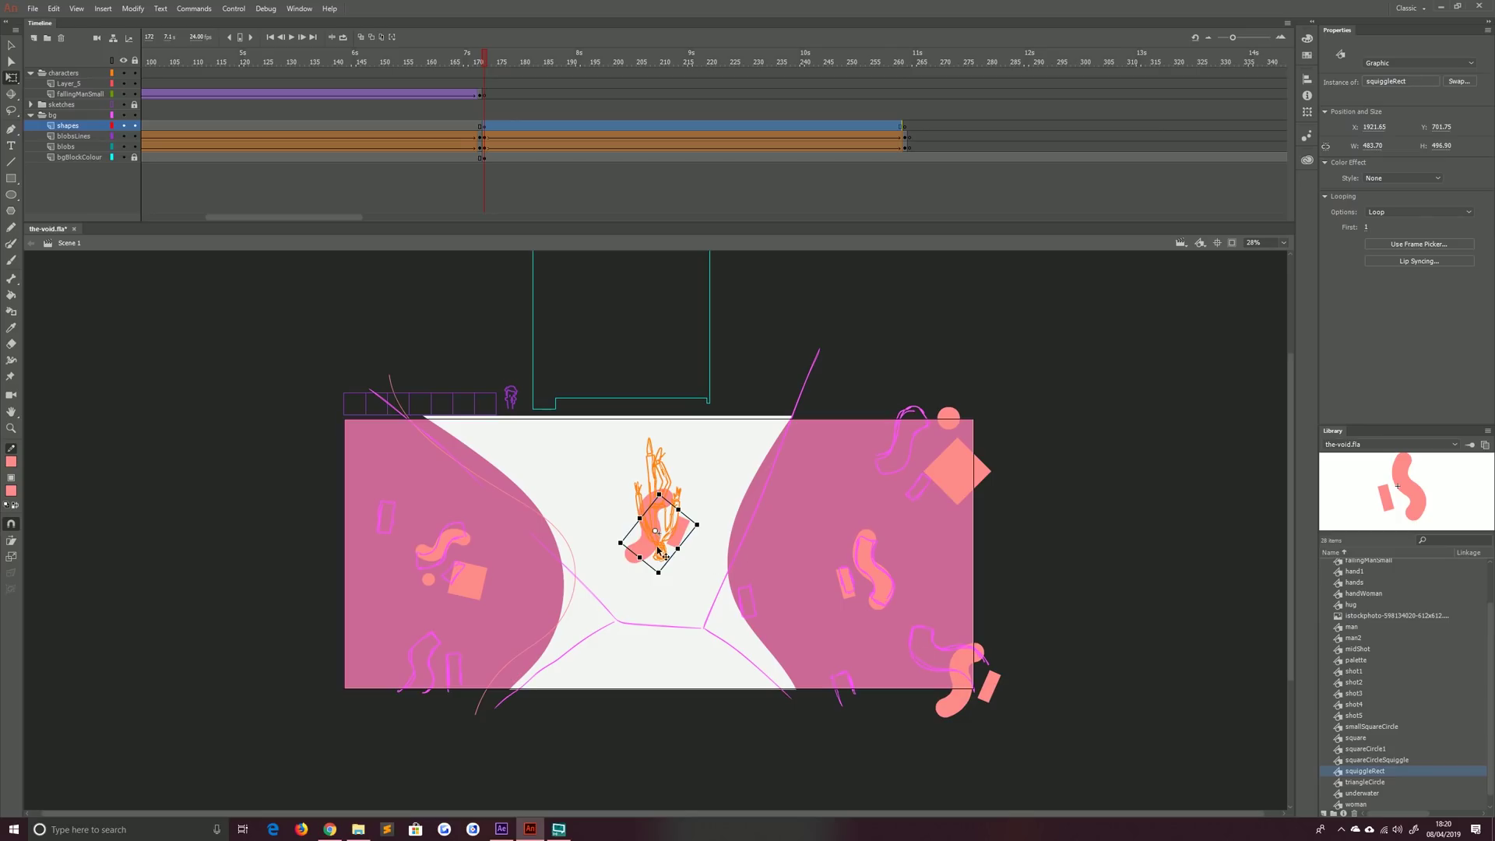
pyautogui.moveTo(643, 549)
pyautogui.mouseDown()
pyautogui.moveTo(466, 601)
pyautogui.moveTo(324, 524)
pyautogui.moveTo(327, 556)
pyautogui.mouseUp()
pyautogui.press('Delete')
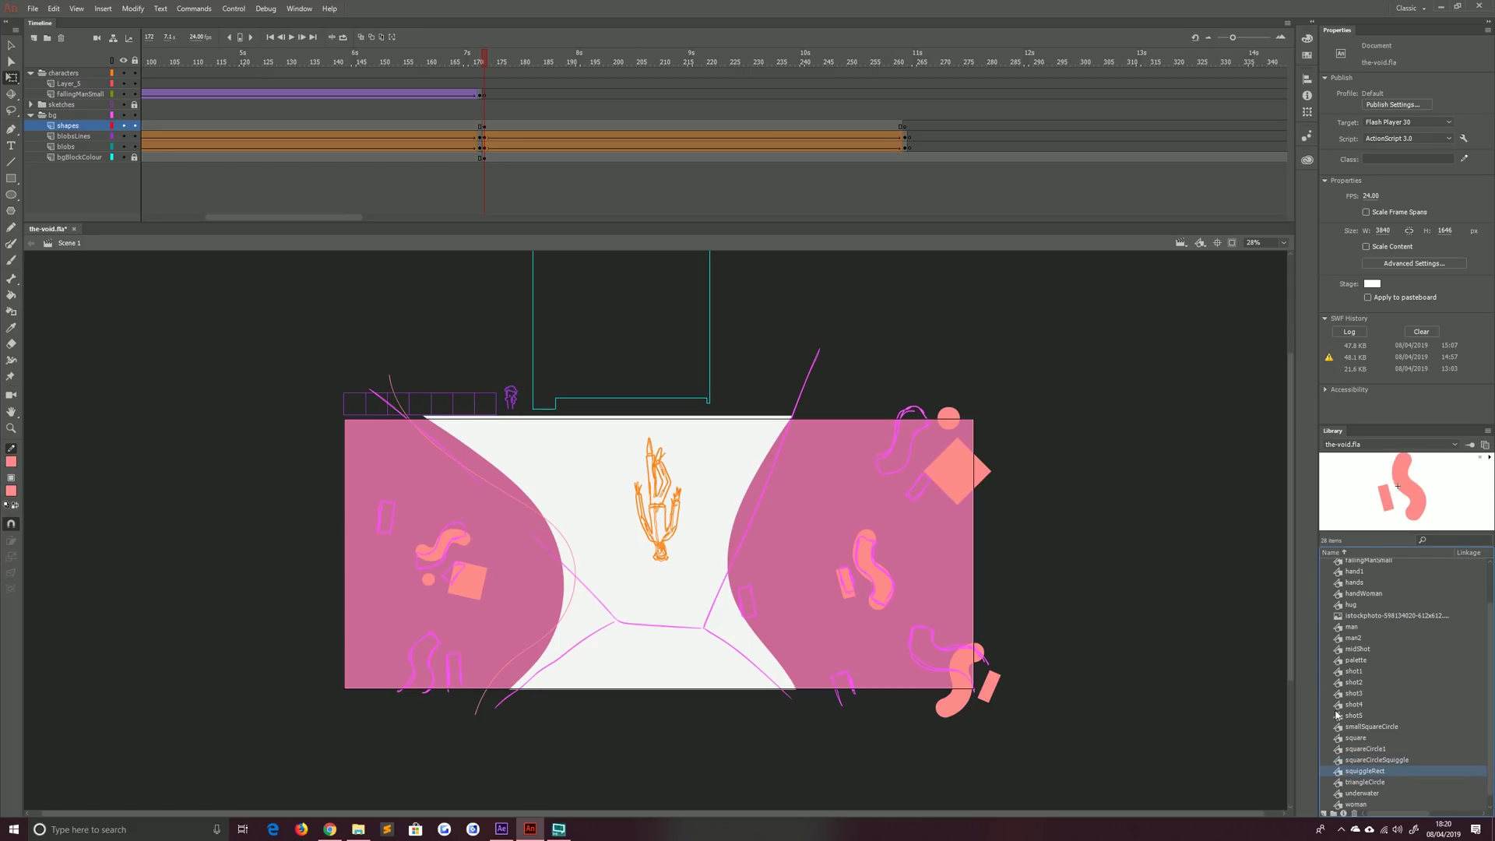
# Duplicate the squiggleRect library symbol as rectOnly
pyautogui.rightClick(1375, 773)
pyautogui.click(1395, 567)
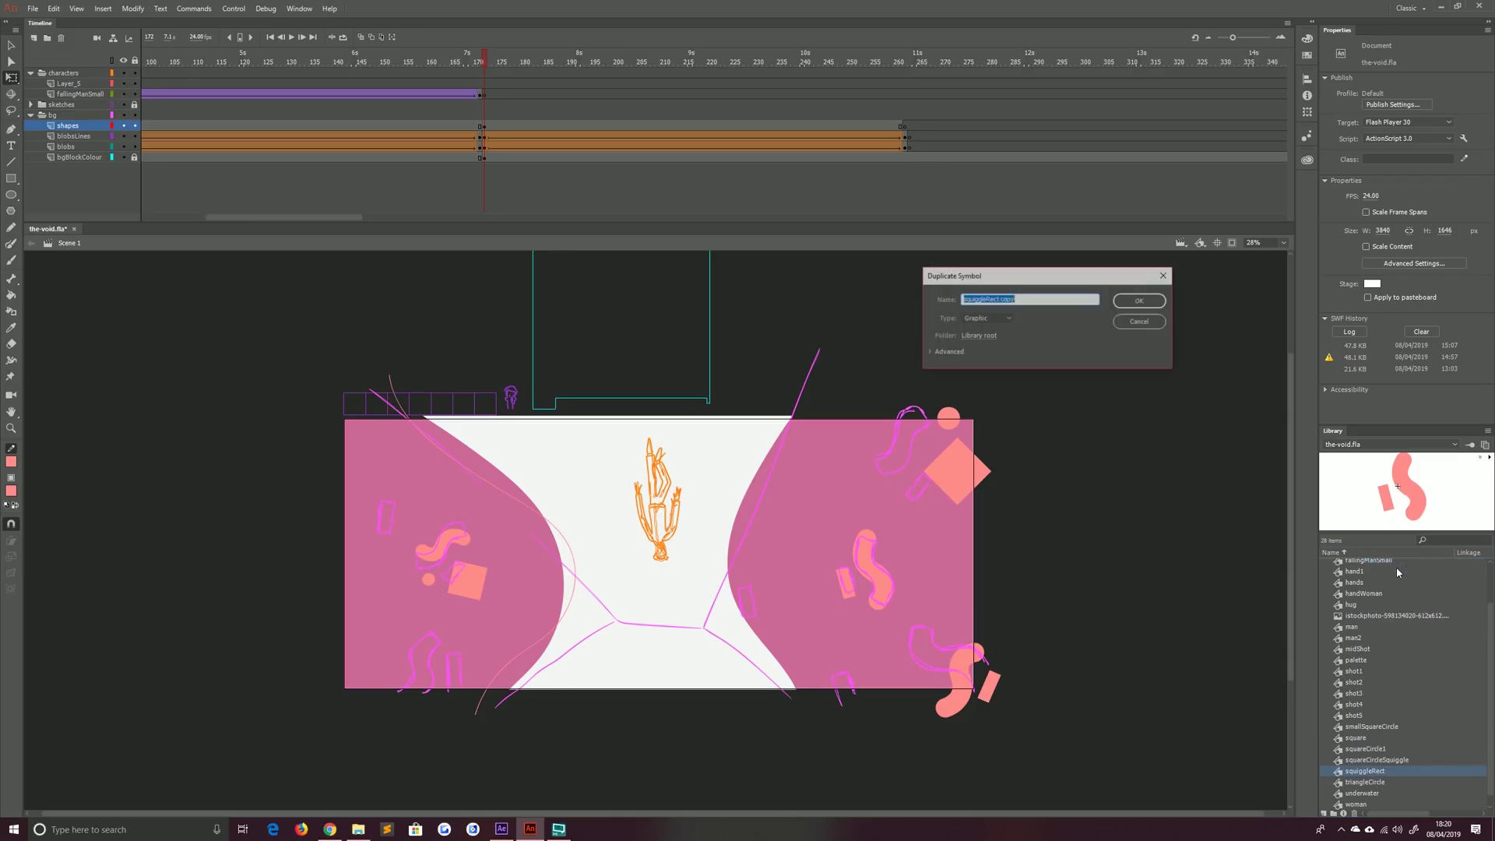
pyautogui.write('rectOnly')
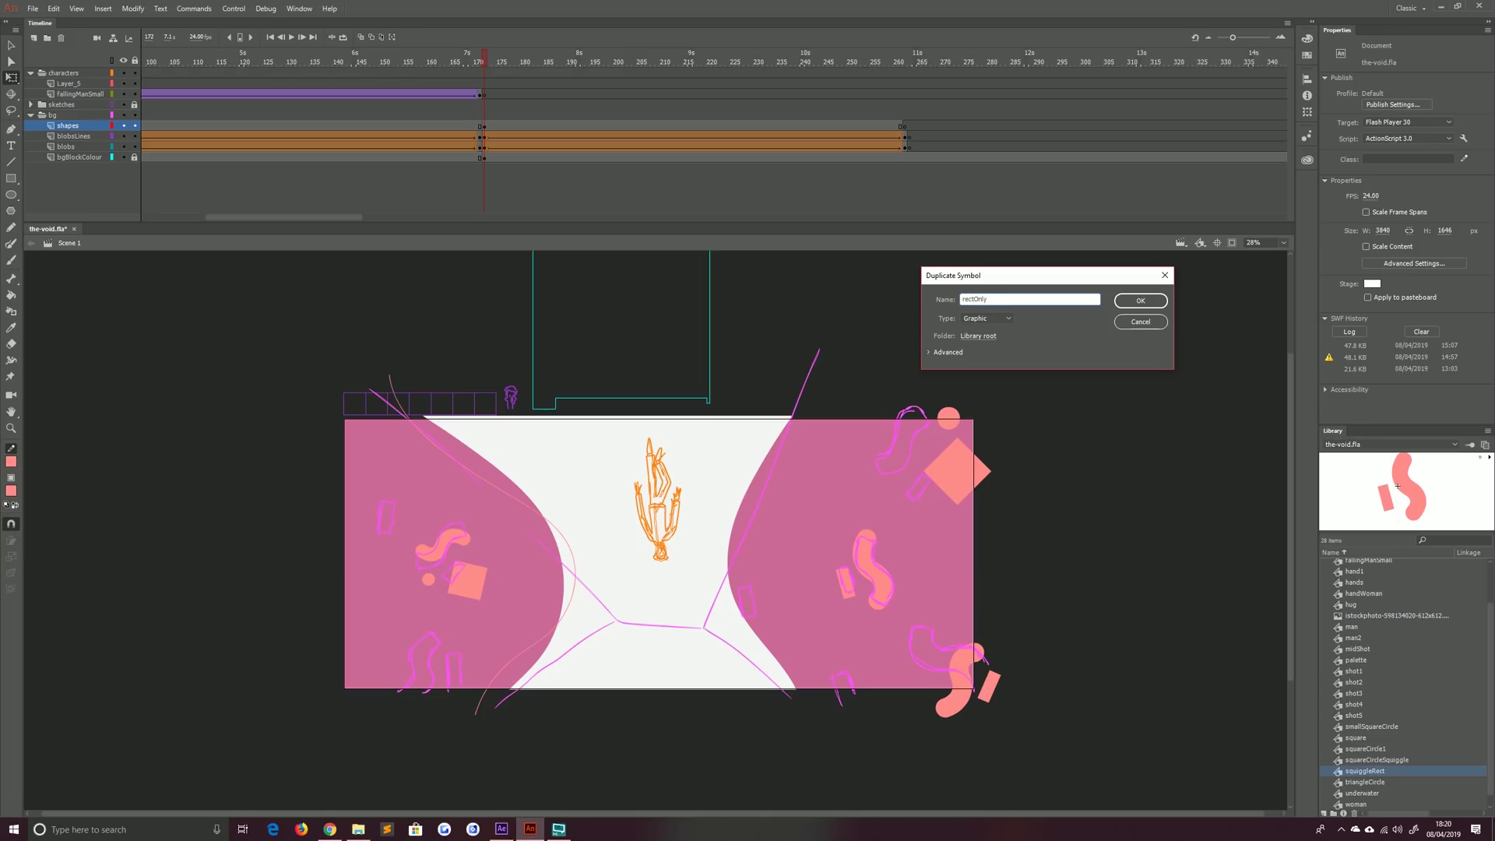
pyautogui.press('Return')
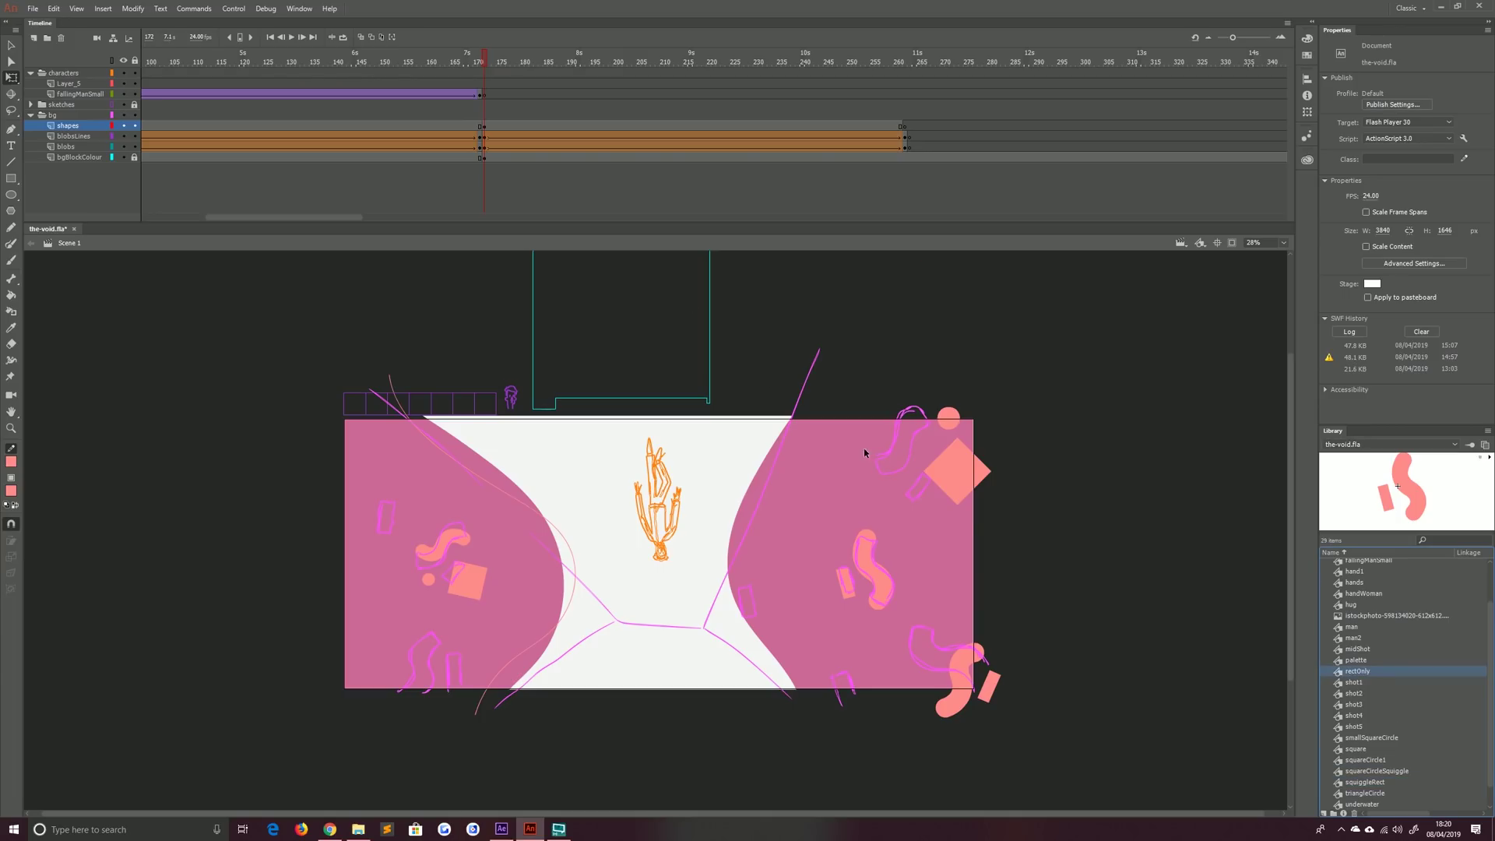
# Inside rectOnly, delete the squiggle on the first keyframe and on frame 144
pyautogui.doubleClick(1344, 673)
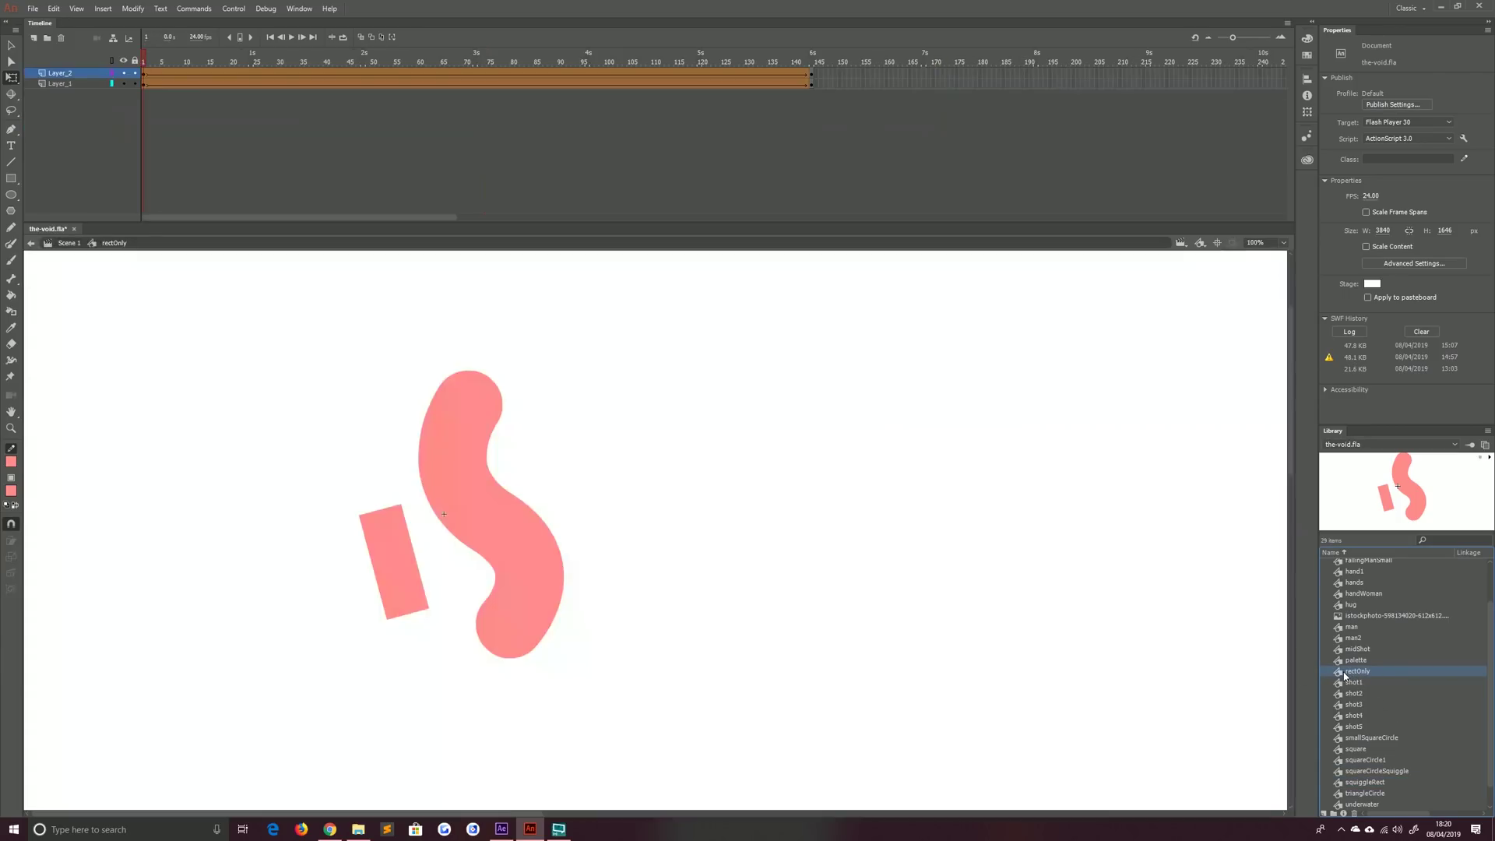
pyautogui.click(73, 82)
pyautogui.click(73, 72)
pyautogui.press('Delete')
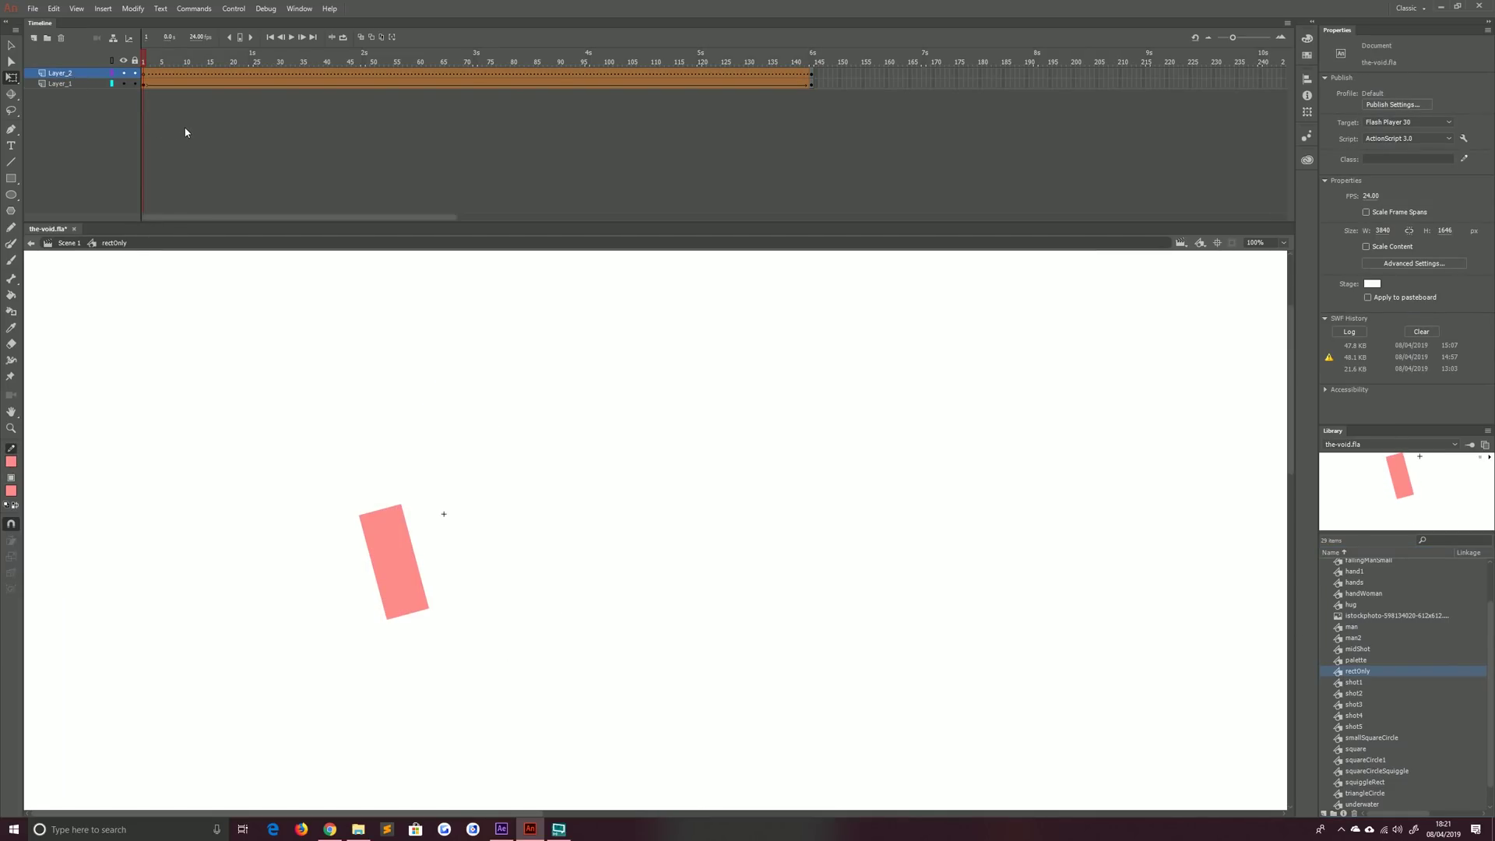
pyautogui.click(811, 73)
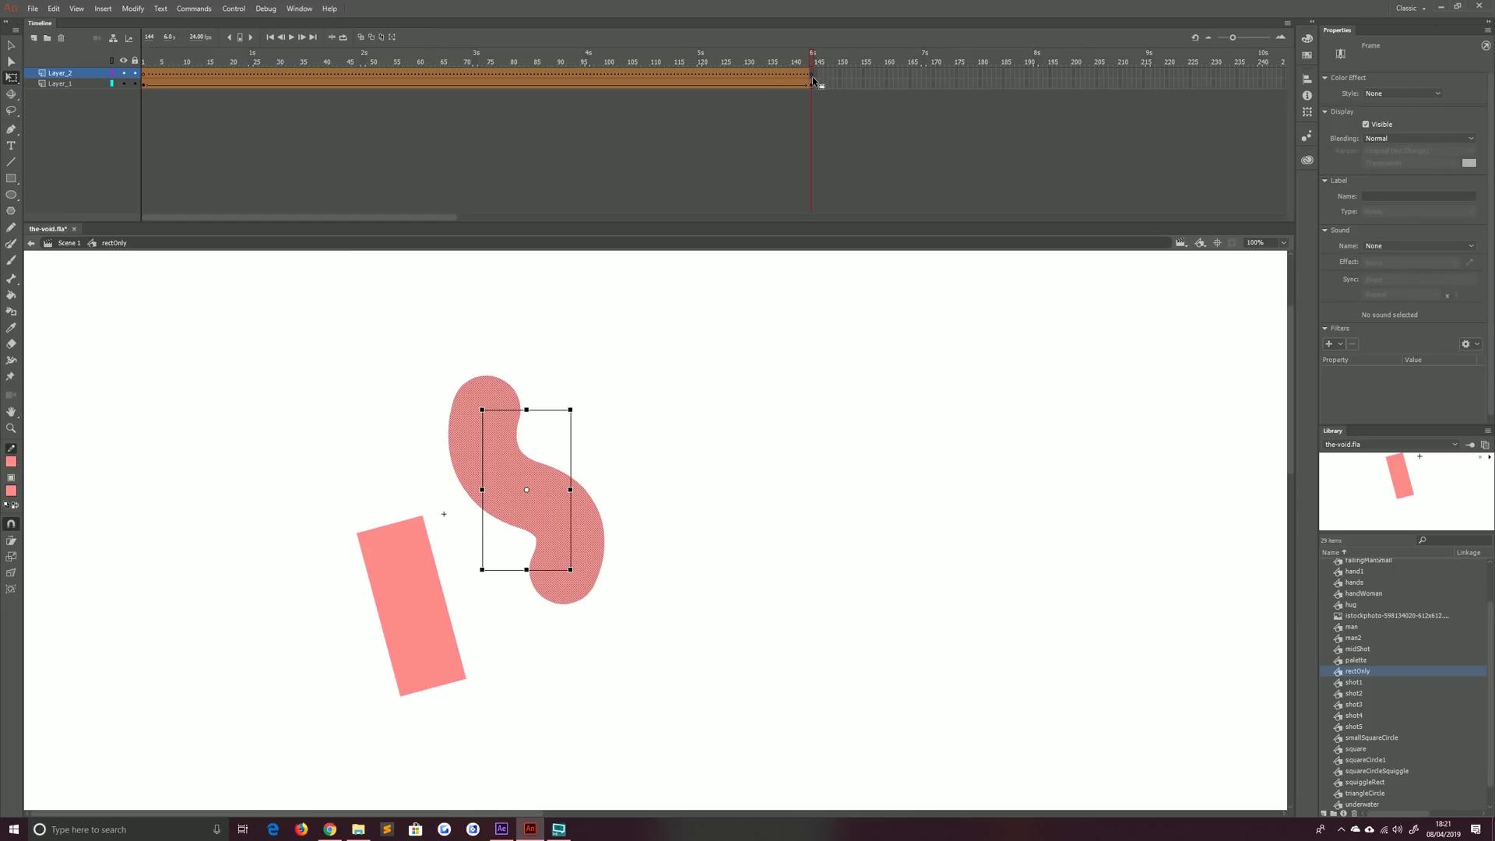
pyautogui.press('Delete')
# Place a rectOnly instance in the right pink area and a nudged copy in the left pink area
pyautogui.click(68, 243)
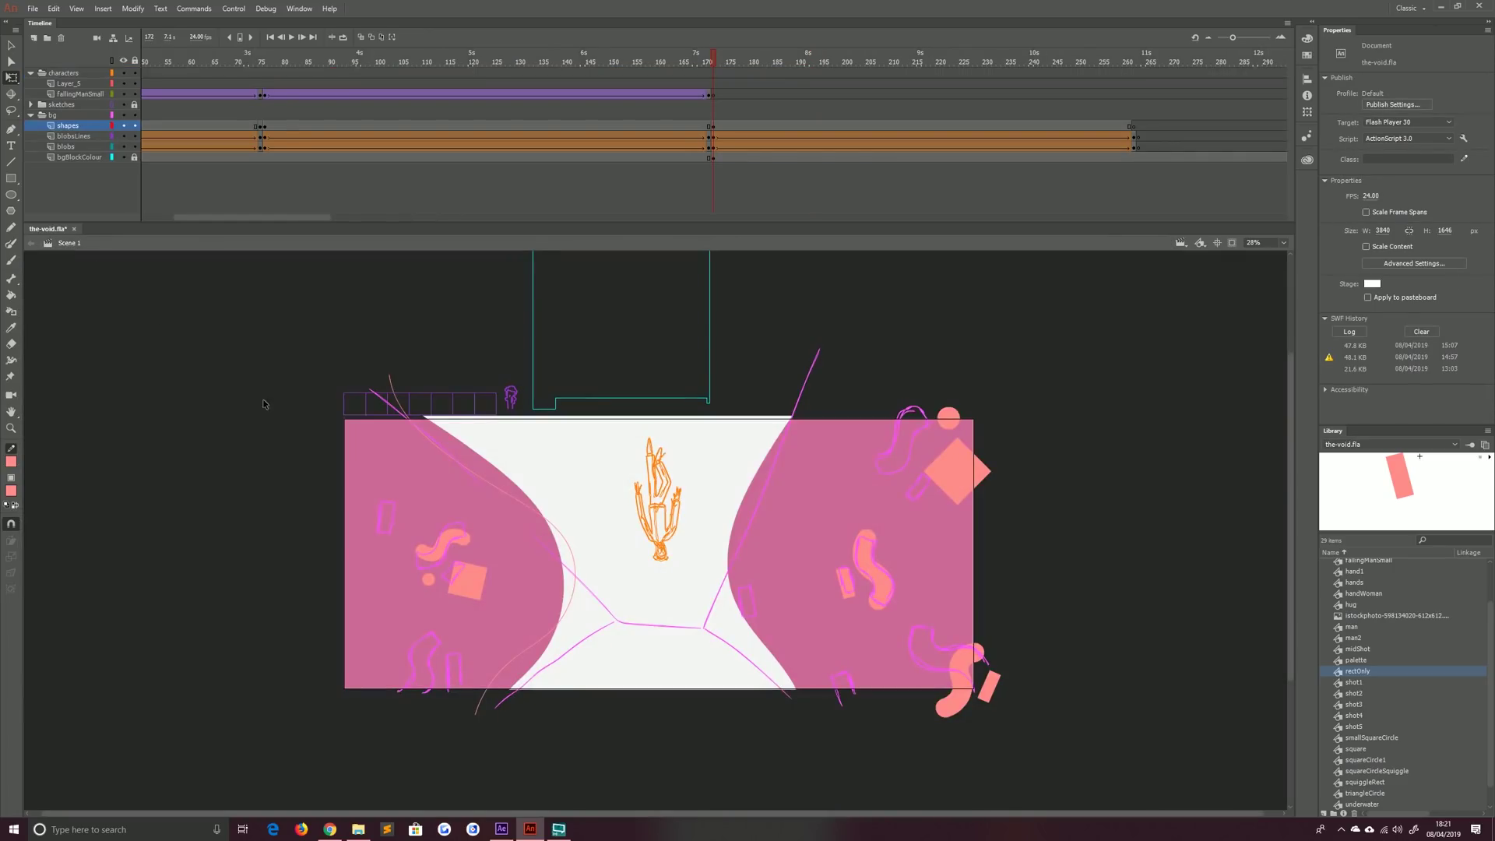
pyautogui.moveTo(1363, 676); pyautogui.dragTo(761, 602)
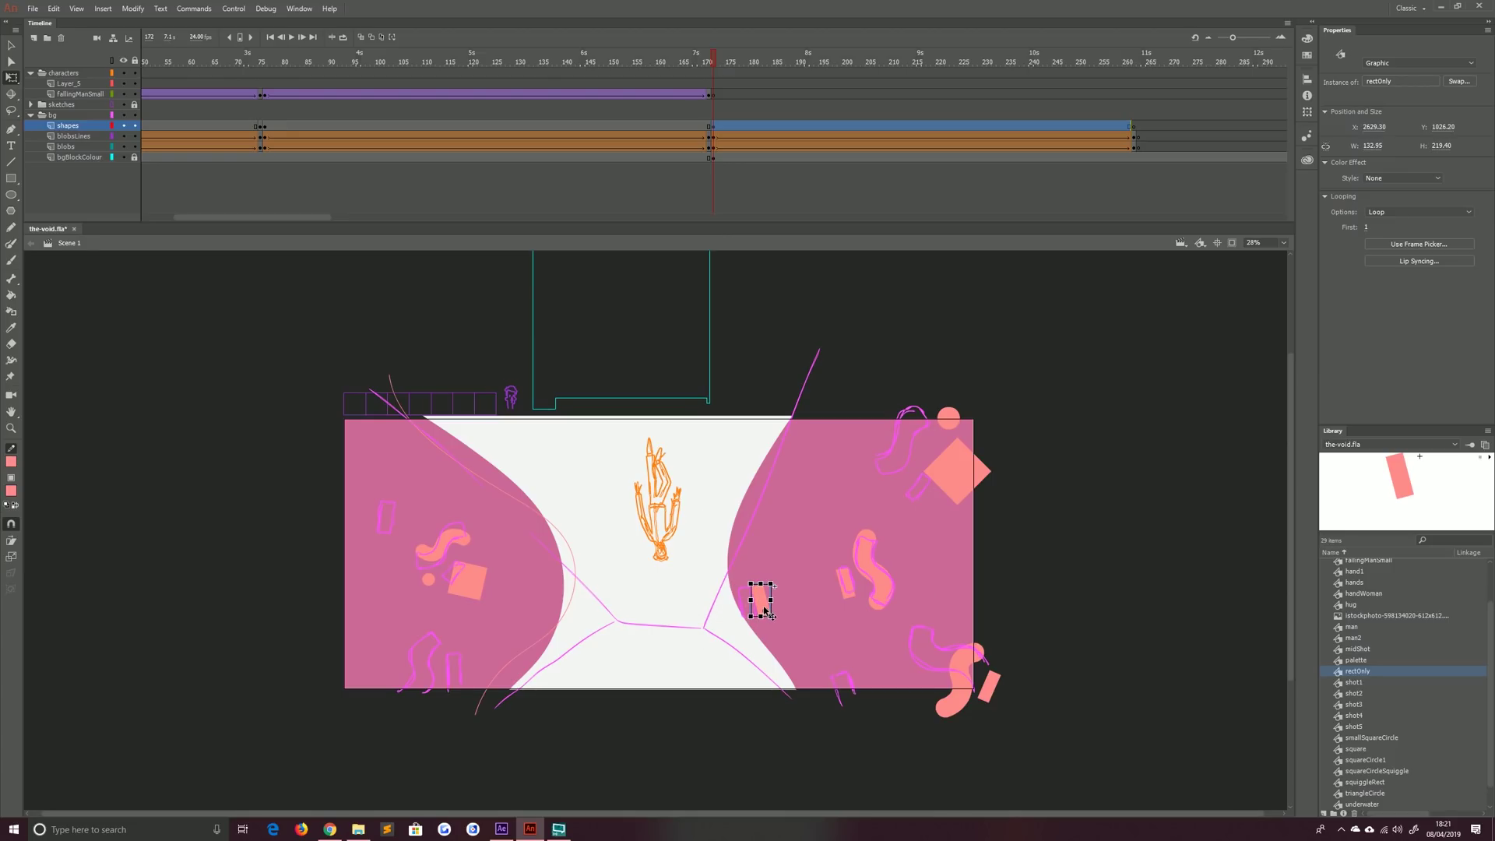
pyautogui.hotkey('ctrl', 'v')
pyautogui.click(766, 596)
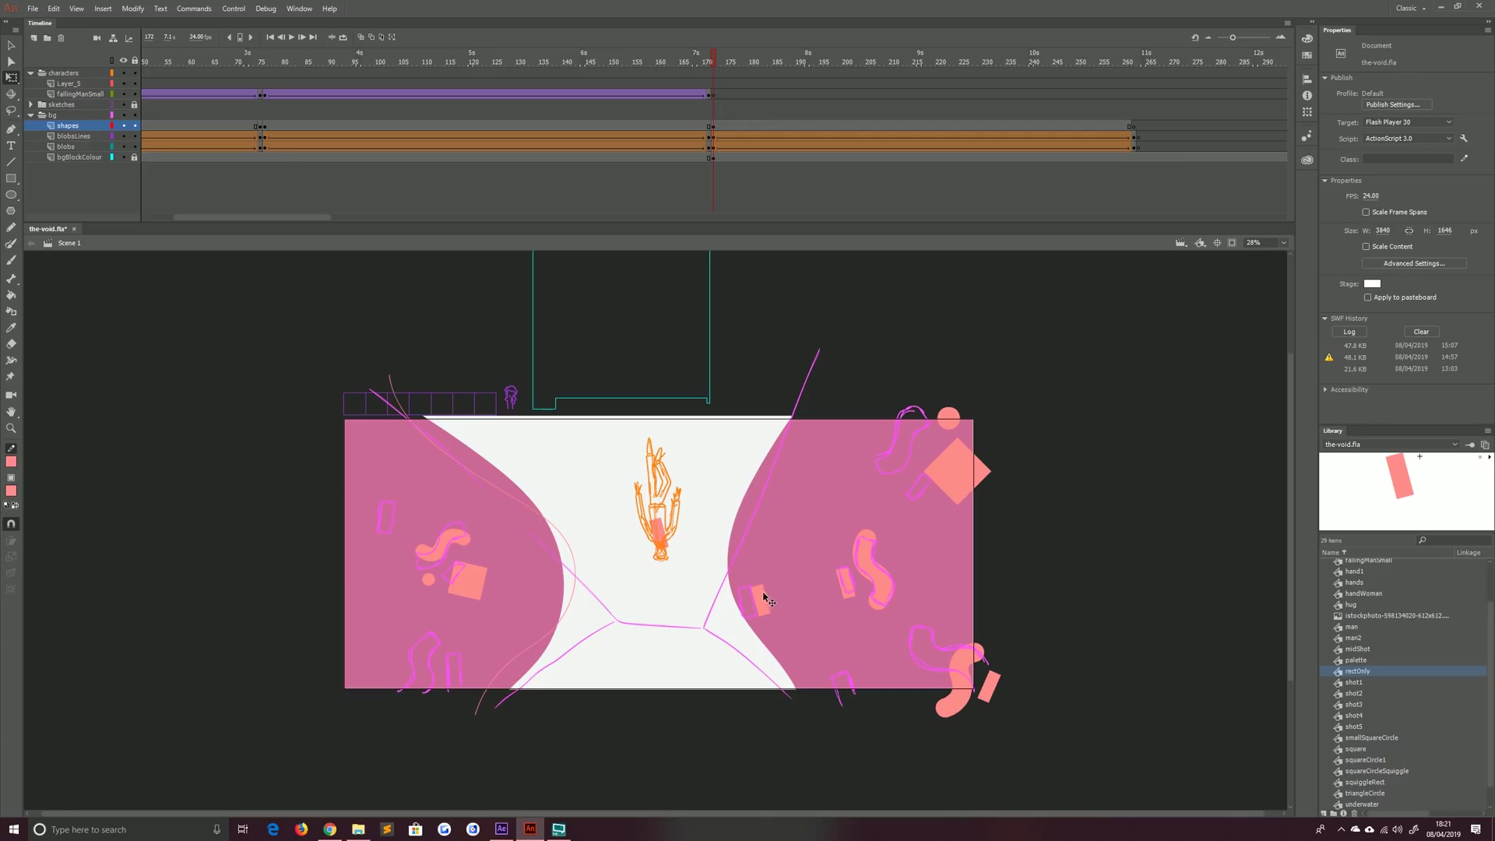
pyautogui.click(663, 537)
pyautogui.hotkey('shift', 'Left')
pyautogui.hotkey('shift', 'Left')
pyautogui.hotkey('shift', 'Left')
pyautogui.hotkey('shift', 'Left')
pyautogui.hotkey('shift', 'Left')
pyautogui.hotkey('shift', 'Left')
pyautogui.hotkey('shift', 'Left')
pyautogui.hotkey('shift', 'Left')
pyautogui.hotkey('shift', 'Left')
pyautogui.hotkey('shift', 'Left')
pyautogui.hotkey('shift', 'Left')
pyautogui.hotkey('shift', 'Left')
pyautogui.hotkey('shift', 'Left')
pyautogui.hotkey('shift', 'Left')
pyautogui.hotkey('shift', 'Left')
pyautogui.hotkey('shift', 'Left')
pyautogui.hotkey('shift', 'Left')
pyautogui.hotkey('shift', 'Left')
pyautogui.hotkey('shift', 'Left')
pyautogui.hotkey('shift', 'Left')
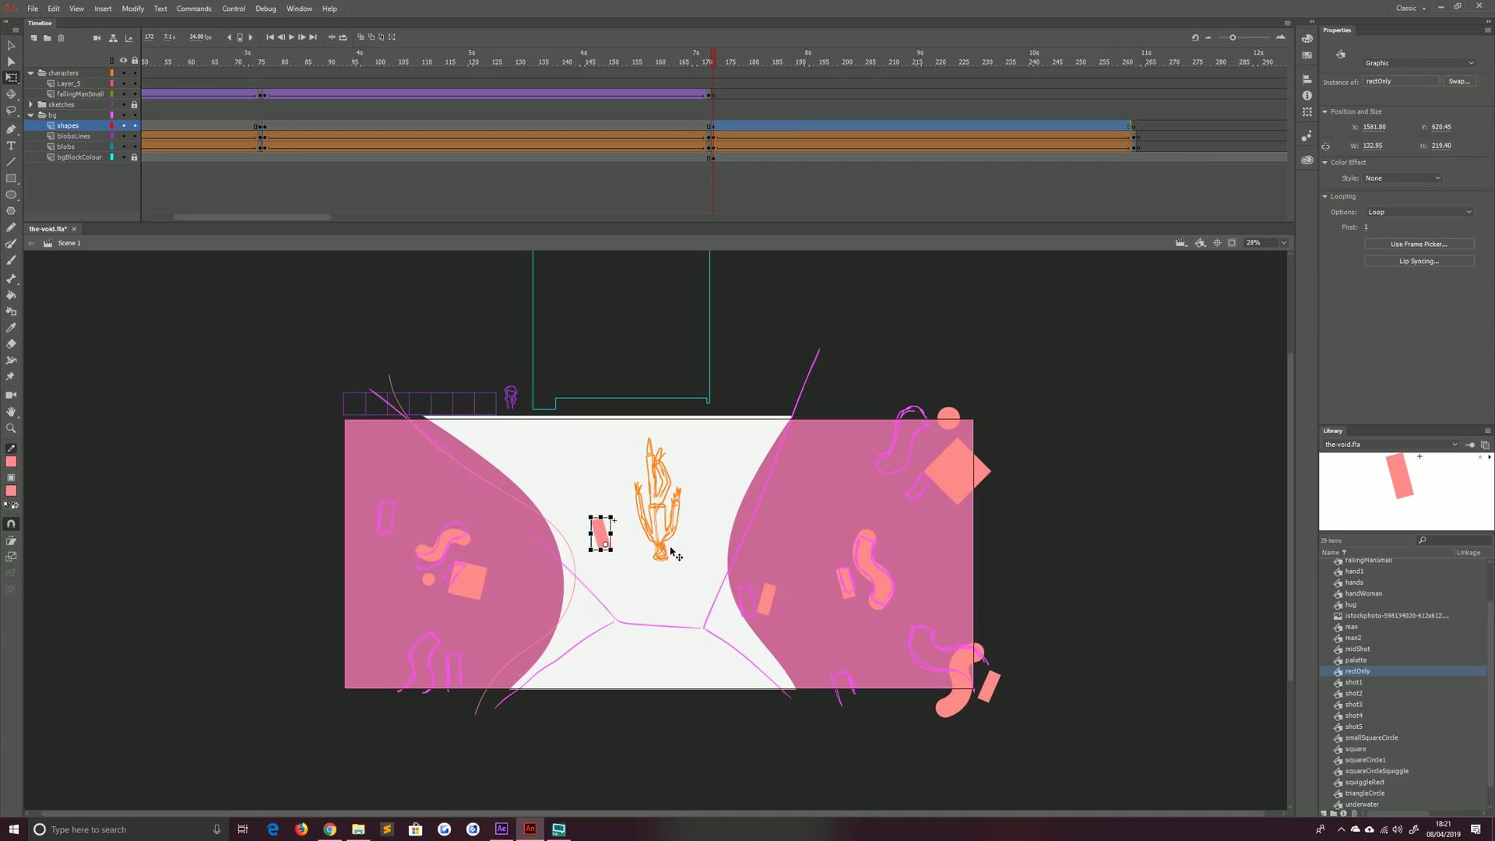
pyautogui.hotkey('shift', 'Left')
pyautogui.hotkey('shift', 'Left')
pyautogui.hotkey('shift', 'Left')
pyautogui.hotkey('shift', 'Left')
pyautogui.hotkey('shift', 'Left')
pyautogui.hotkey('shift', 'Left')
pyautogui.hotkey('shift', 'Left')
pyautogui.hotkey('shift', 'Left')
pyautogui.hotkey('shift', 'Left')
pyautogui.hotkey('shift', 'Left')
pyautogui.hotkey('shift', 'Left')
pyautogui.hotkey('shift', 'Left')
pyautogui.hotkey('shift', 'Left')
pyautogui.hotkey('shift', 'Left')
pyautogui.hotkey('shift', 'Left')
pyautogui.hotkey('shift', 'Left')
pyautogui.hotkey('shift', 'Left')
pyautogui.hotkey('shift', 'Left')
pyautogui.hotkey('shift', 'Left')
pyautogui.hotkey('shift', 'Left')
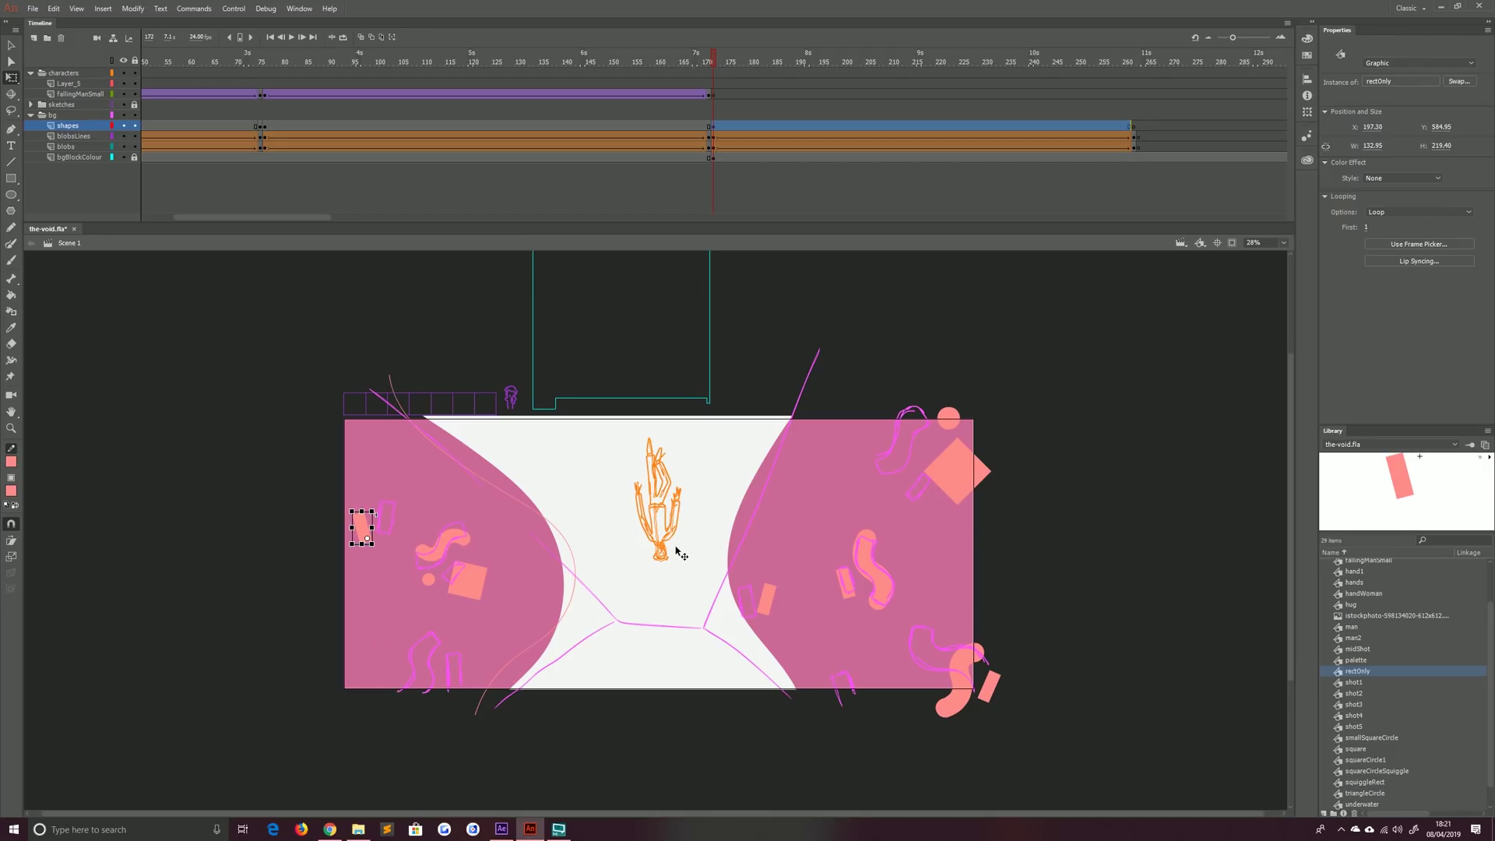
pyautogui.hotkey('shift', 'Up')
pyautogui.hotkey('shift', 'Up')
pyautogui.hotkey('shift', 'Up')
pyautogui.hotkey('shift', 'Up')
pyautogui.hotkey('shift', 'Up')
pyautogui.hotkey('shift', 'Up')
pyautogui.hotkey('shift', 'Up')
pyautogui.hotkey('shift', 'Up')
pyautogui.hotkey('shift', 'Up')
pyautogui.hotkey('shift', 'Up')
pyautogui.hotkey('shift', 'Up')
pyautogui.hotkey('shift', 'Up')
pyautogui.hotkey('shift', 'Up')
pyautogui.hotkey('shift', 'Up')
pyautogui.hotkey('shift', 'Up')
pyautogui.hotkey('shift', 'Up')
pyautogui.hotkey('shift', 'Up')
pyautogui.hotkey('shift', 'Up')
pyautogui.hotkey('shift', 'Up')
pyautogui.hotkey('shift', 'Up')
pyautogui.hotkey('shift', 'Right')
pyautogui.hotkey('shift', 'Right')
pyautogui.hotkey('shift', 'Right')
pyautogui.hotkey('shift', 'Right')
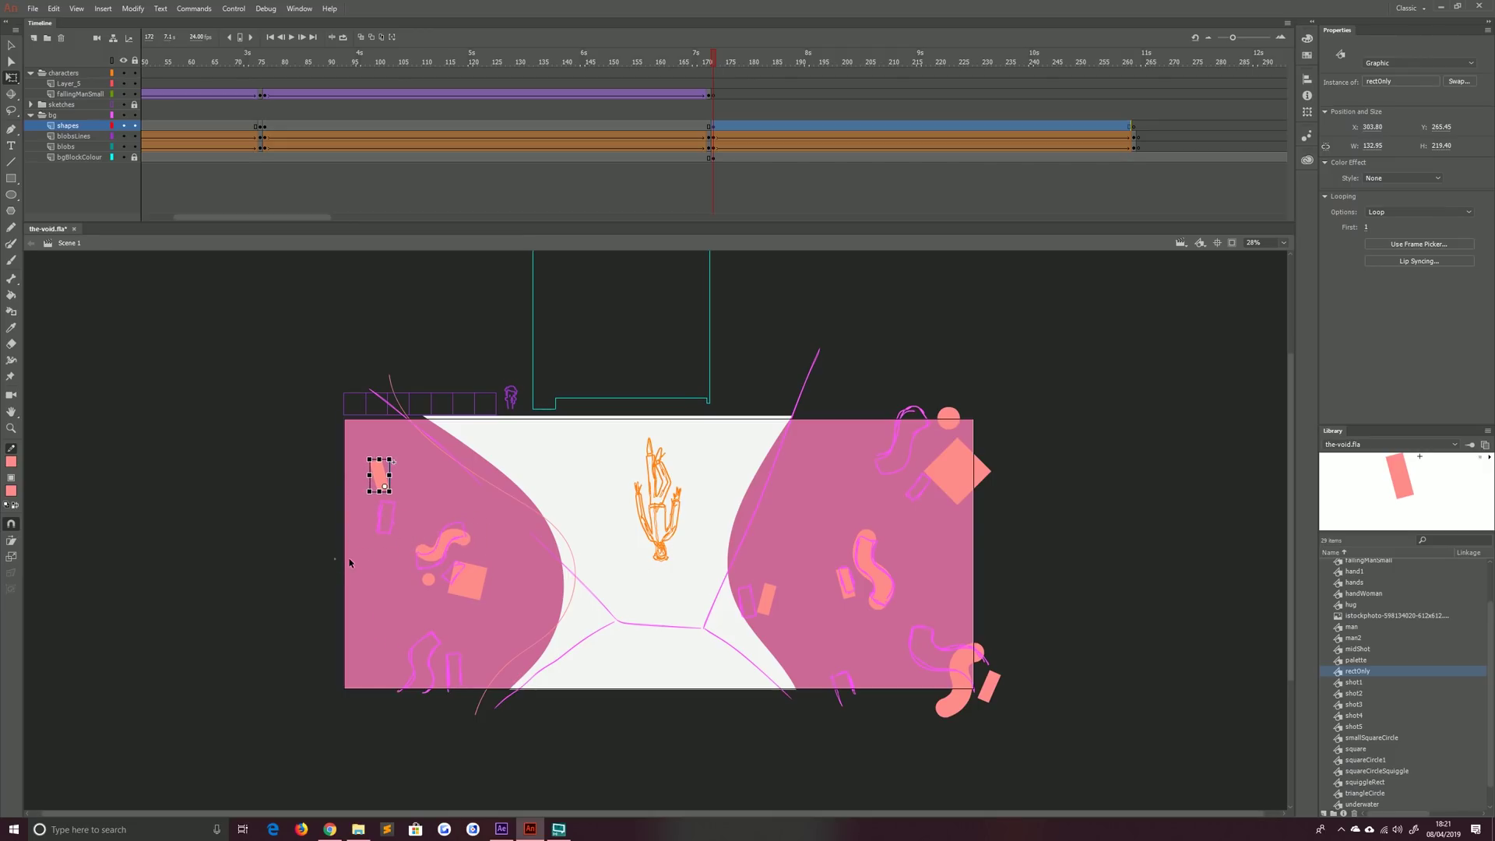
# Paste a squareCircleSquiggle copy and move it to the stage's lower-left edge
pyautogui.click(481, 593)
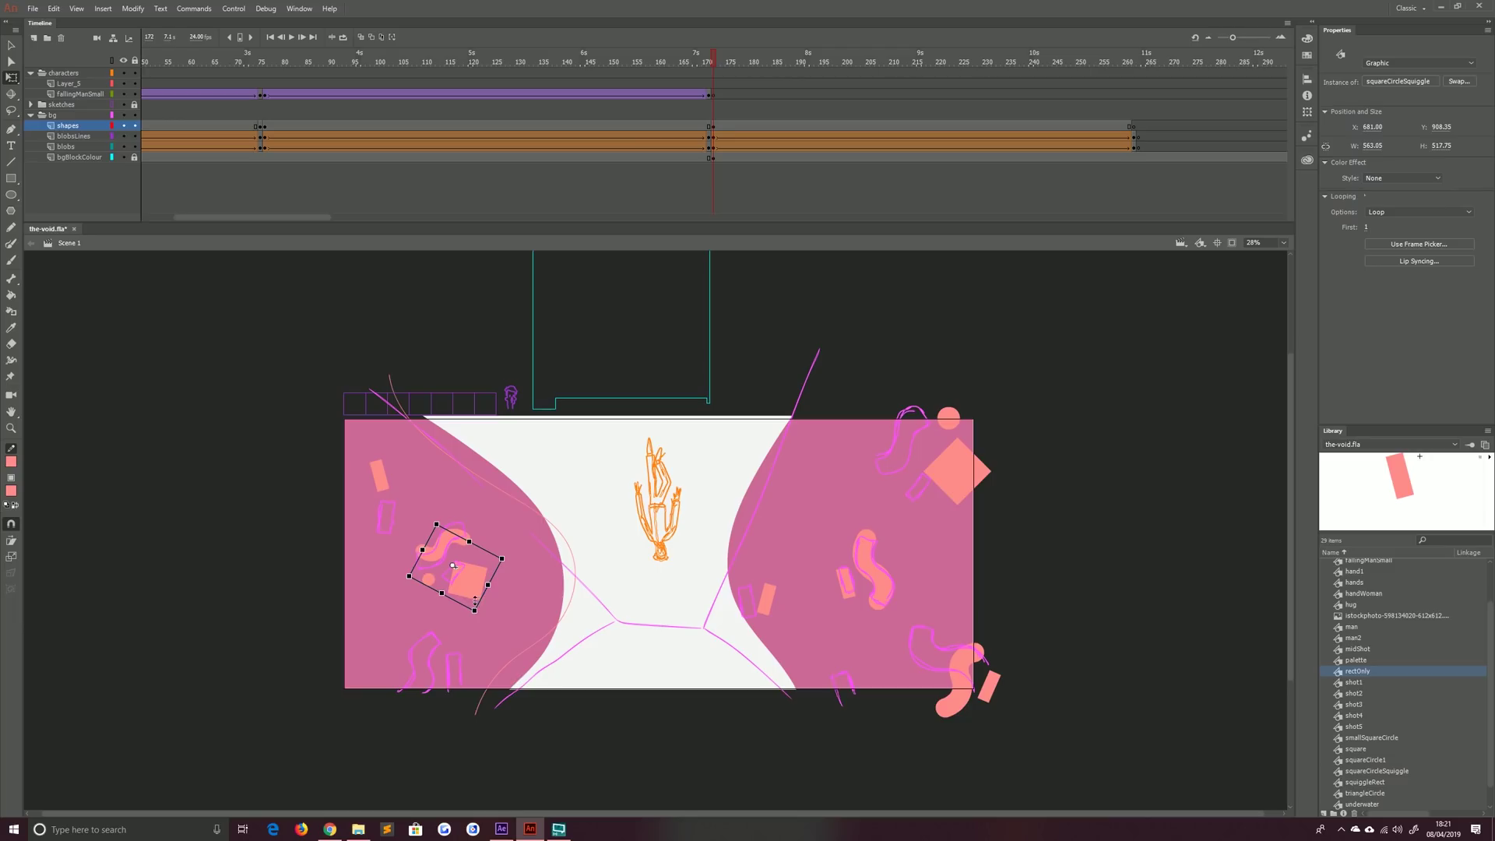
pyautogui.hotkey('ctrl', 'v')
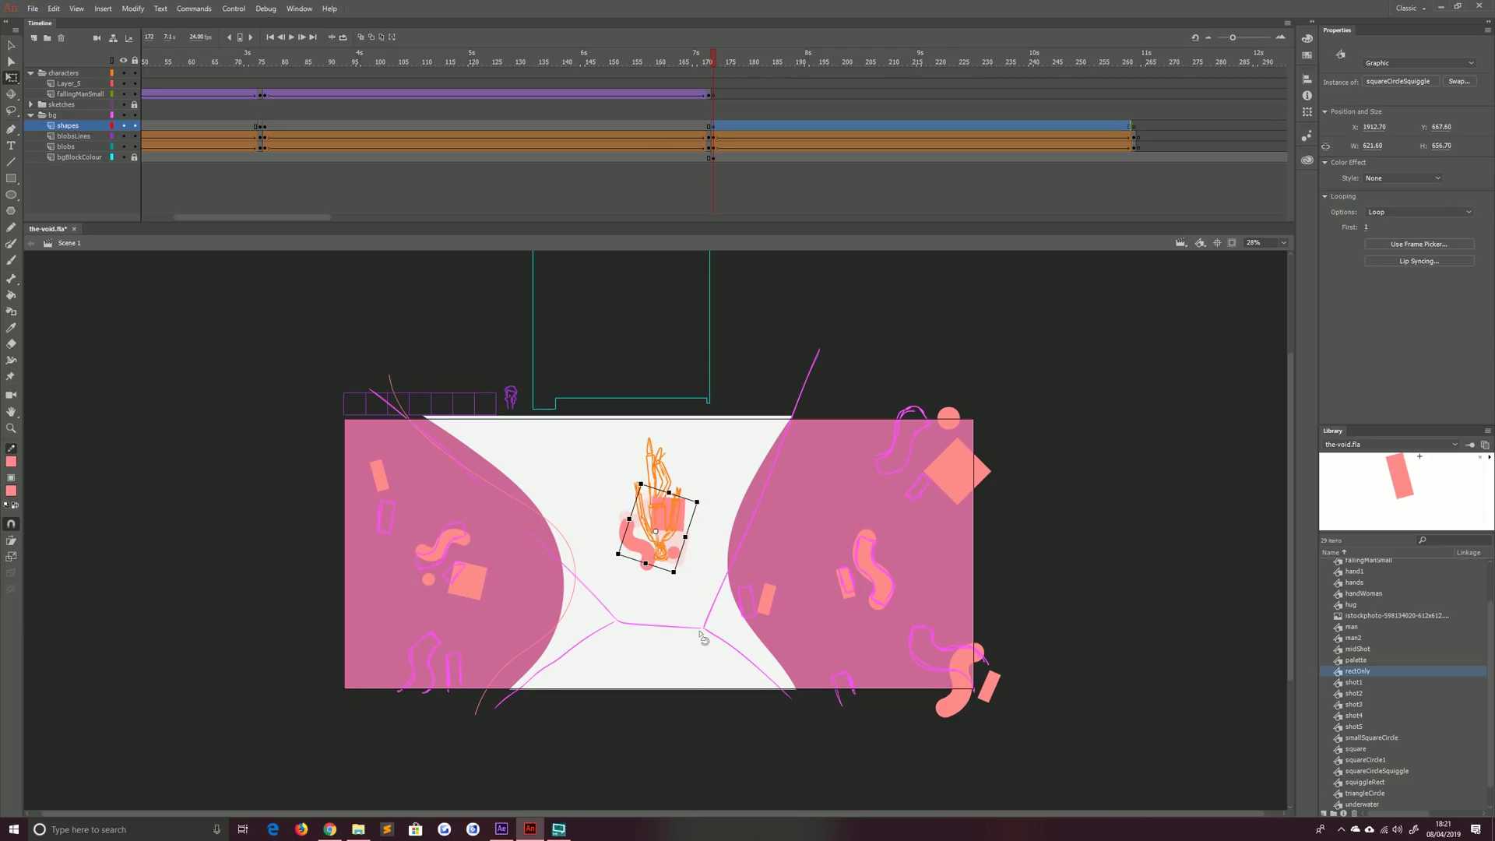
pyautogui.moveTo(640, 555); pyautogui.dragTo(375, 742)
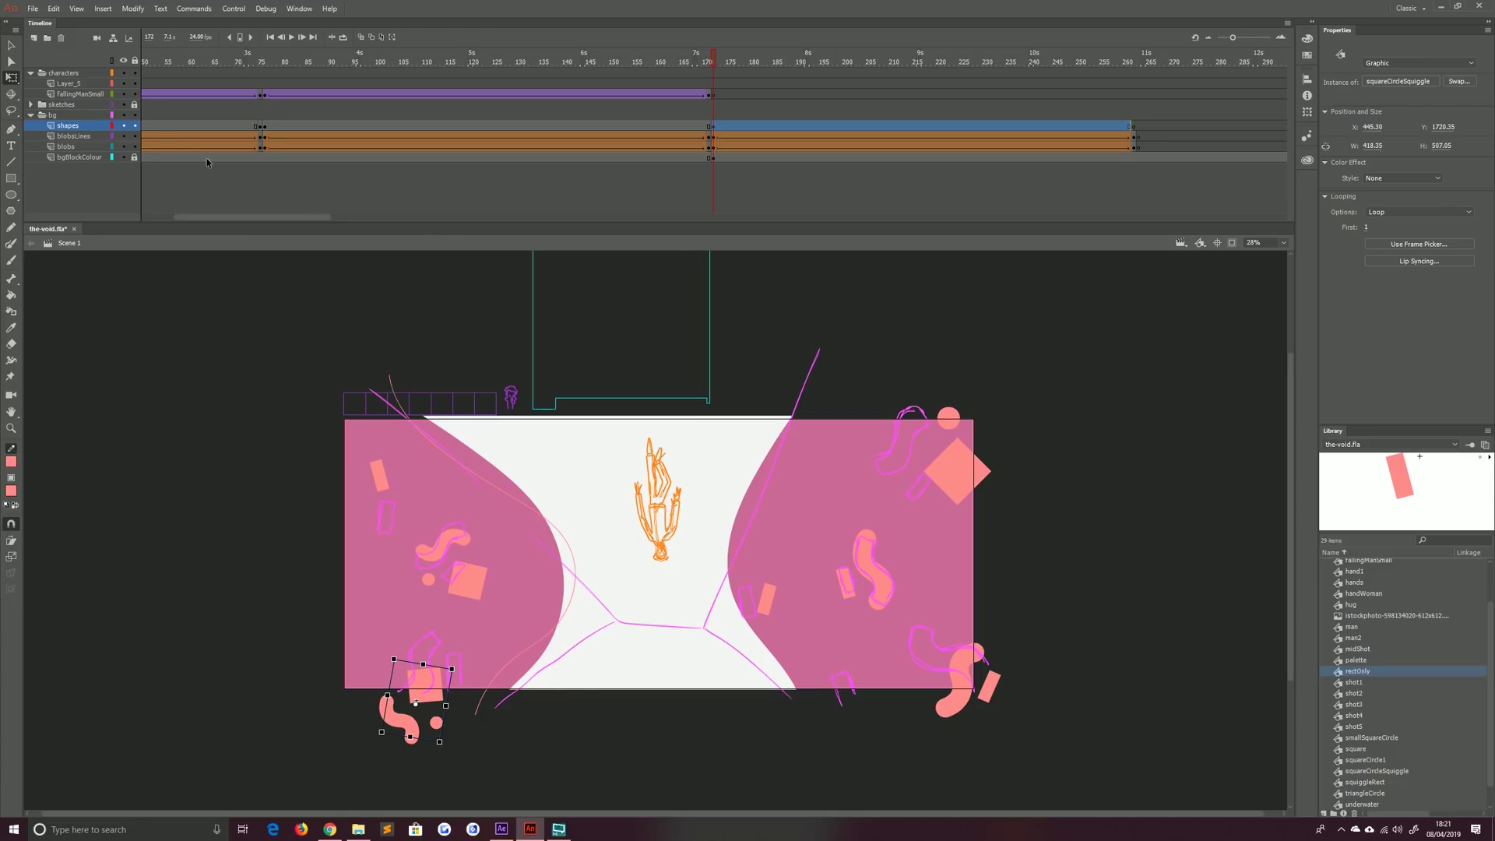
# Hide the sketches layer and preview the animation
pyautogui.click(123, 104)
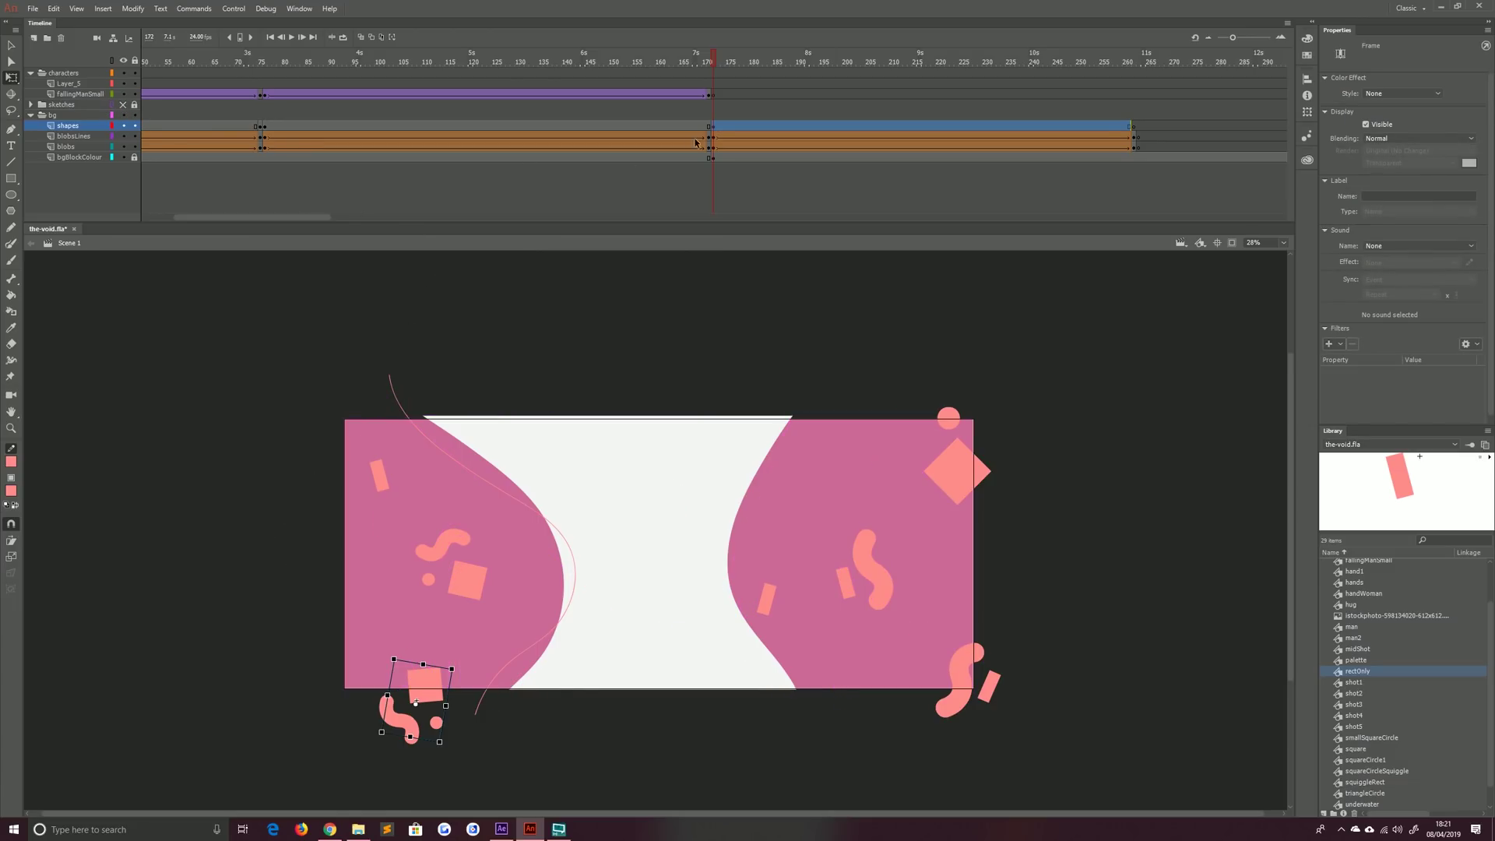
pyautogui.click(715, 98)
pyautogui.press('Return')
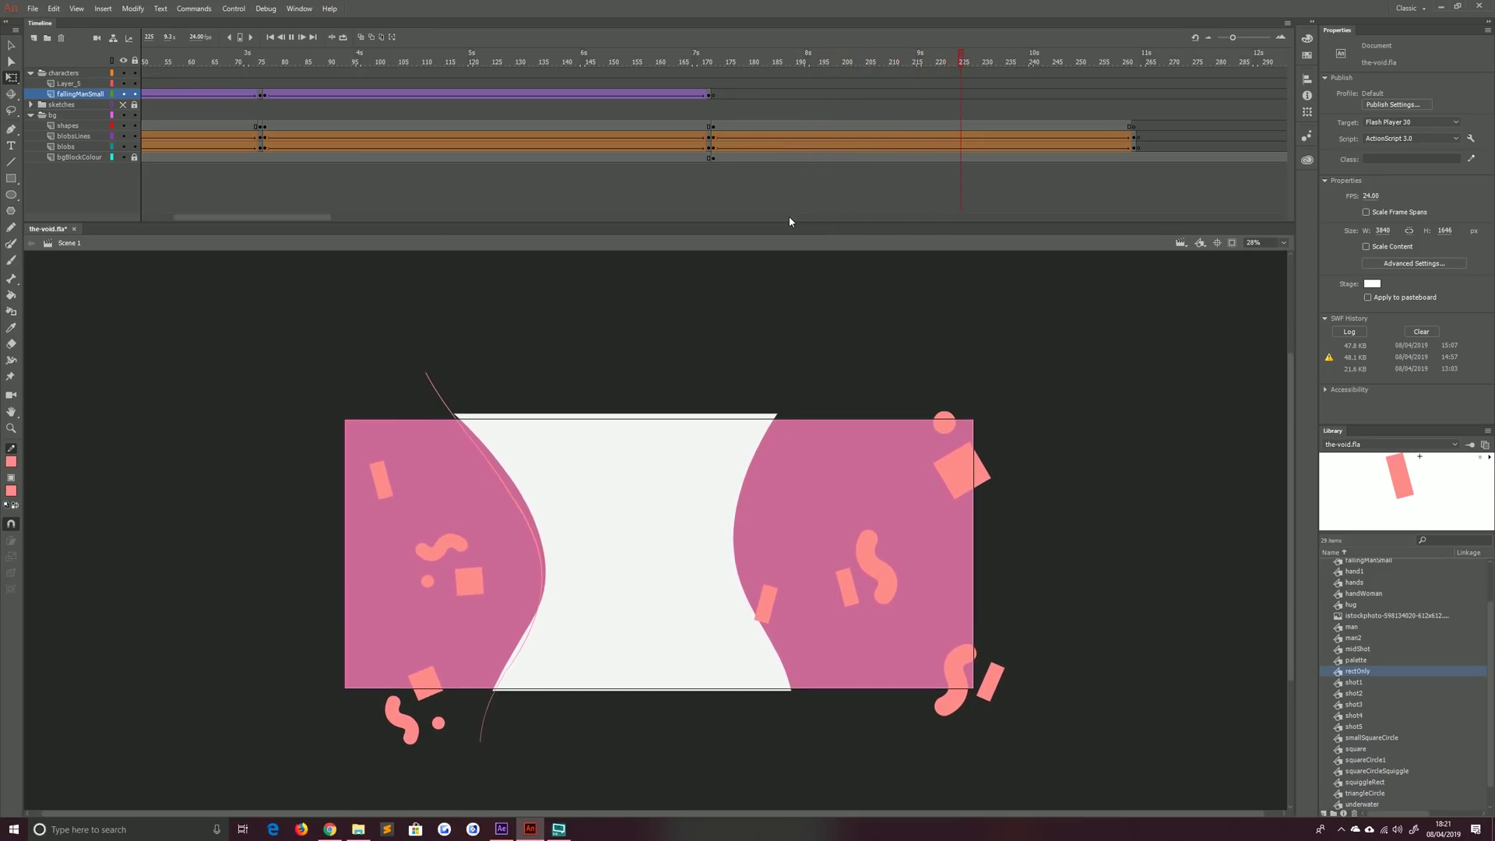
pyautogui.press('Return')
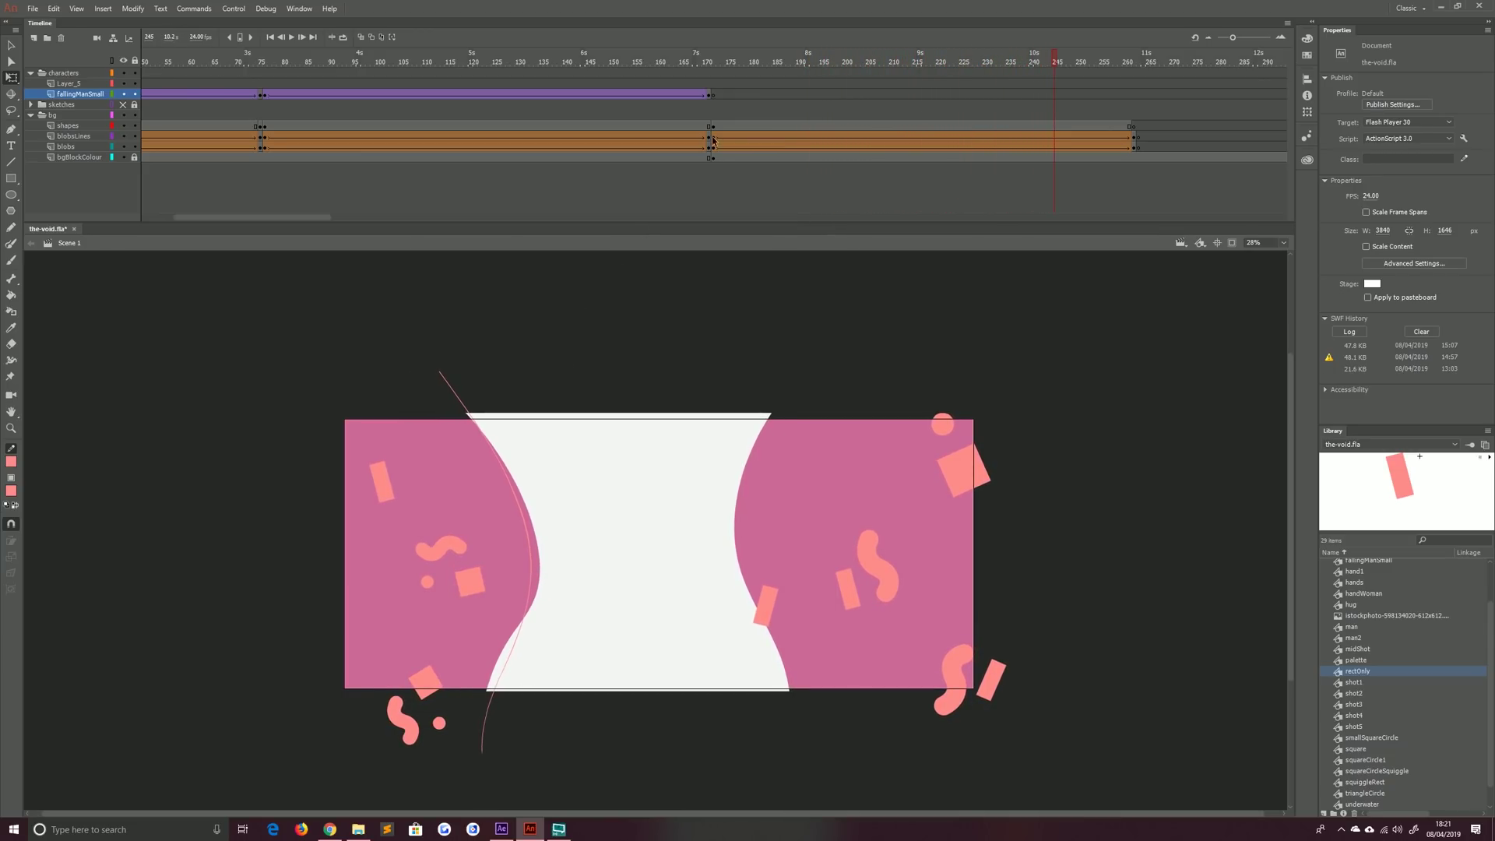
# End the shapes layer with an empty keyframe moved back to frame 263
pyautogui.click(713, 128)
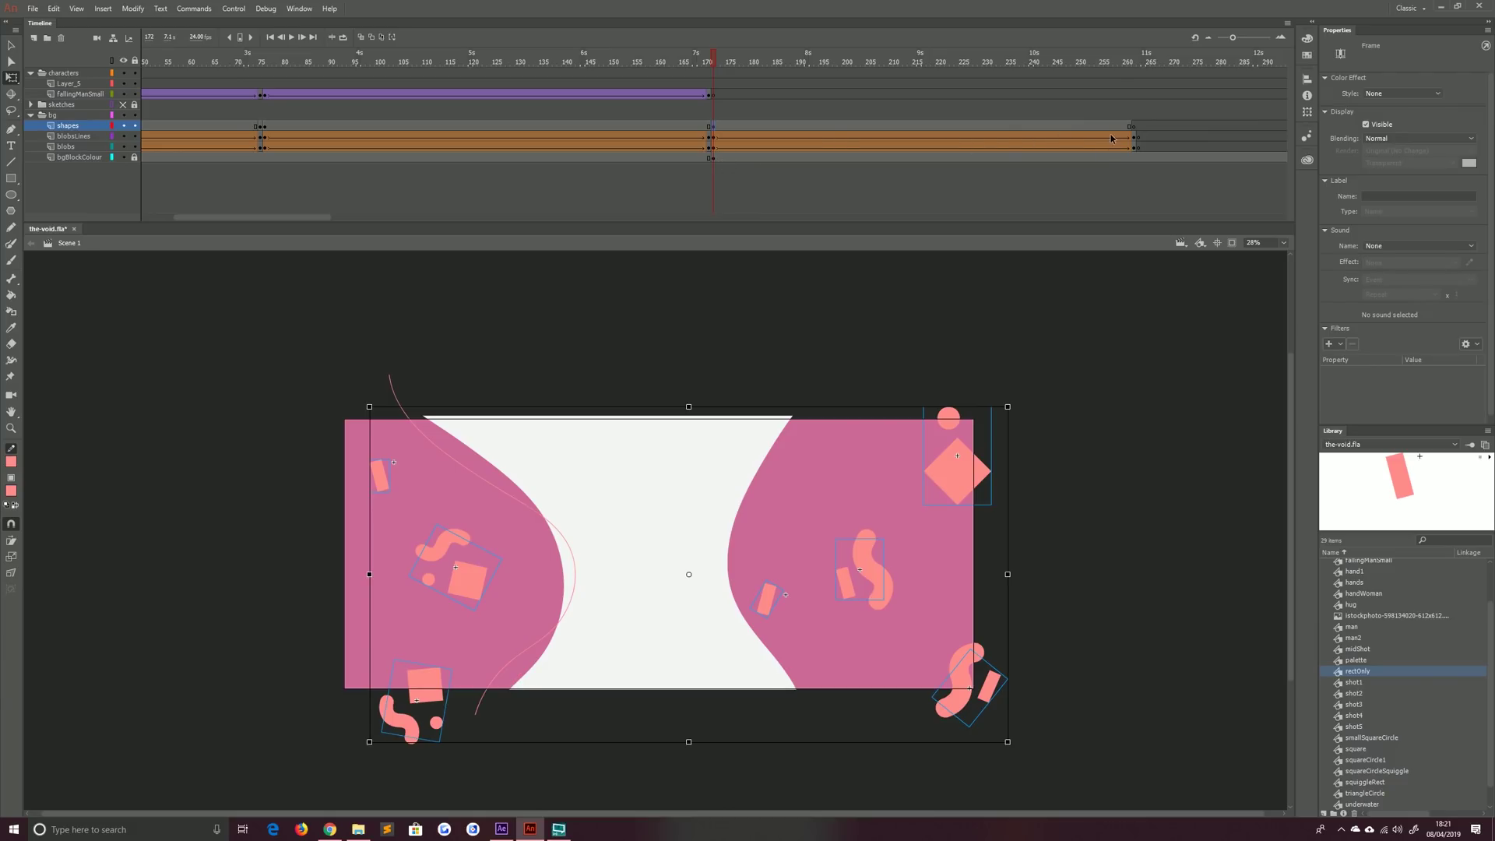
pyautogui.press('Delete')
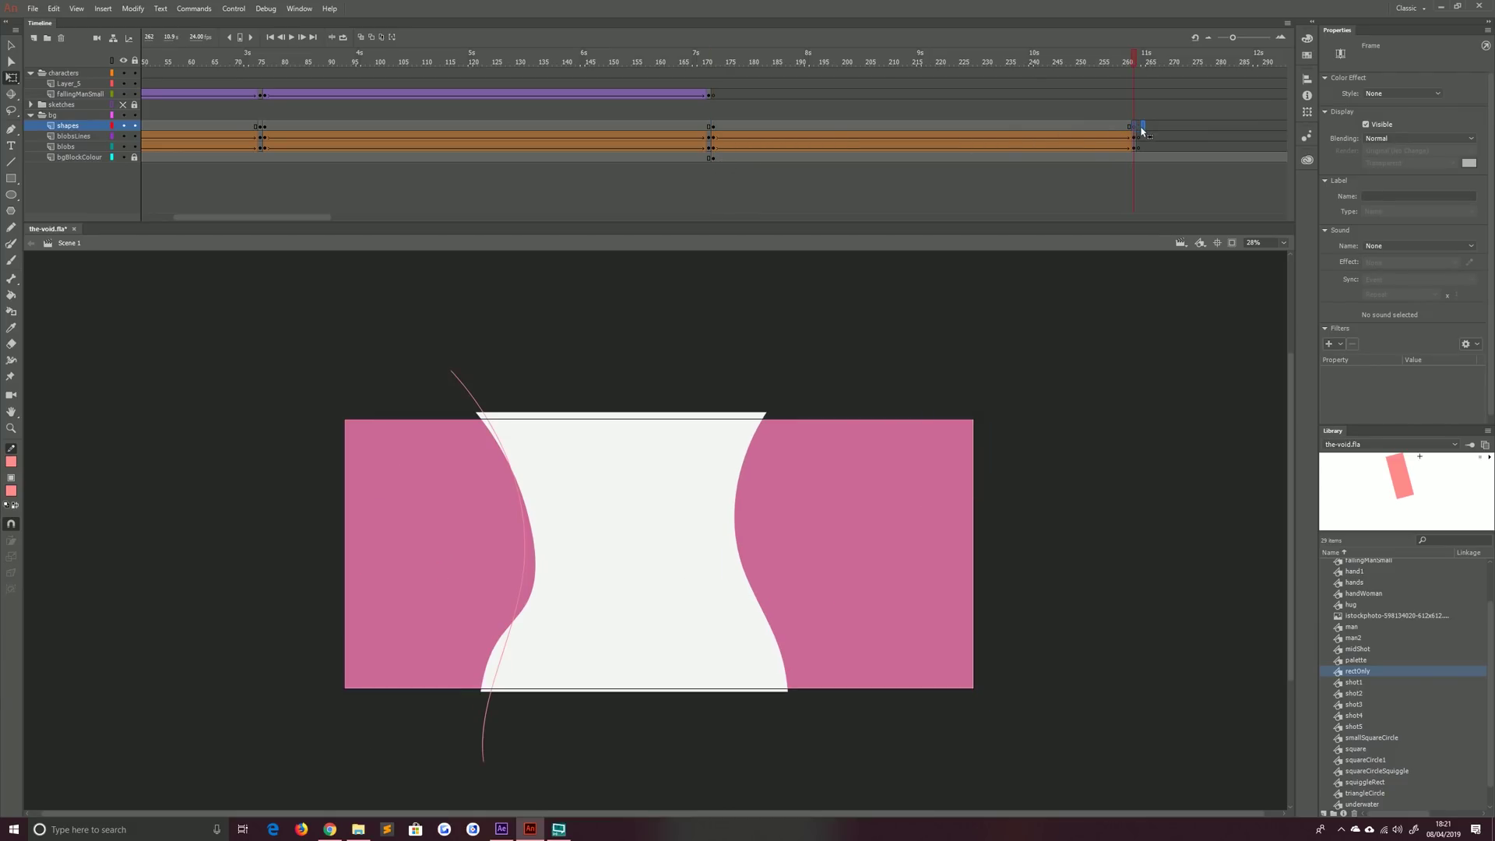
pyautogui.click(1140, 127)
pyautogui.moveTo(1140, 130); pyautogui.dragTo(1135, 140)
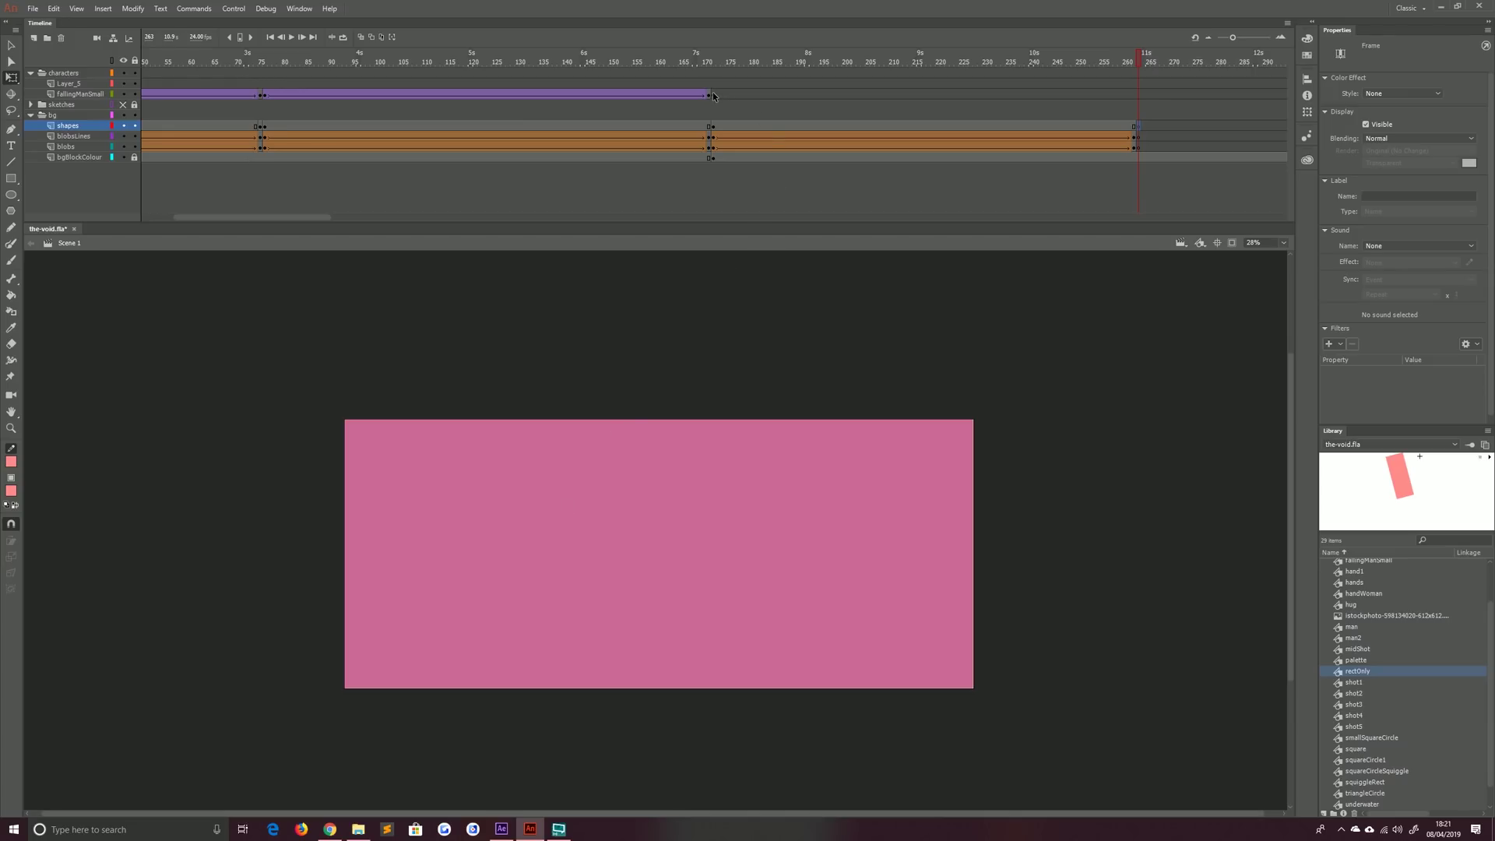
pyautogui.moveTo(713, 95); pyautogui.dragTo(862, 97)
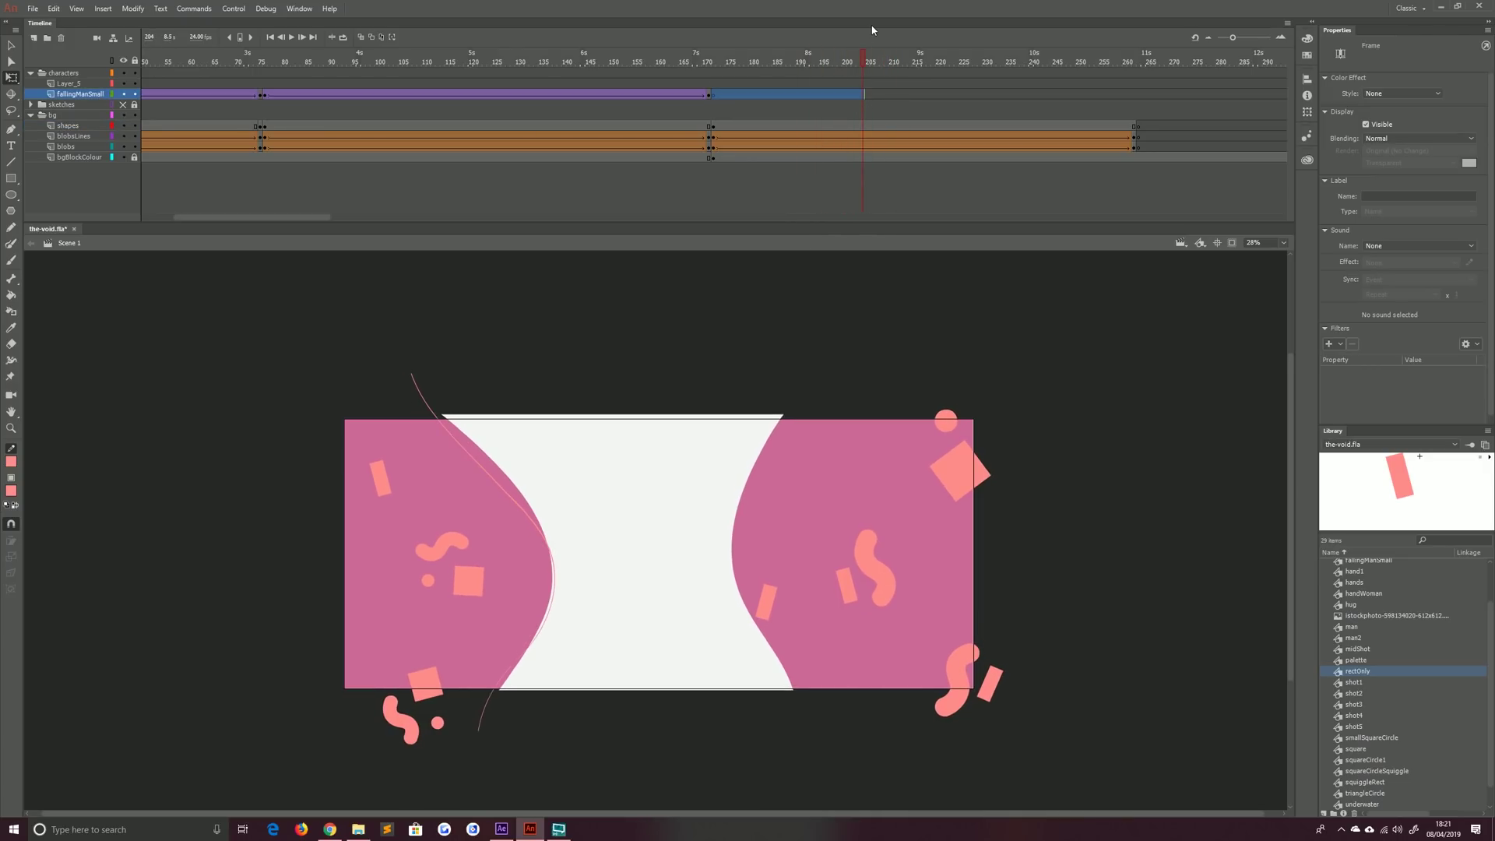